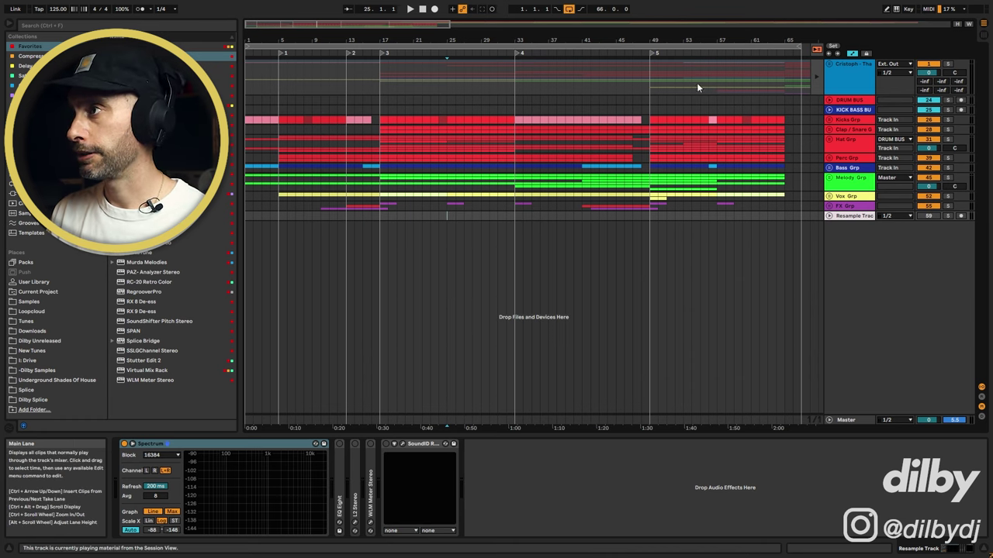
Step: Unfold the Cristoph - Tha Music reference group and extend the arrangement loop to 228 bars
drag(698, 39, 698, 25)
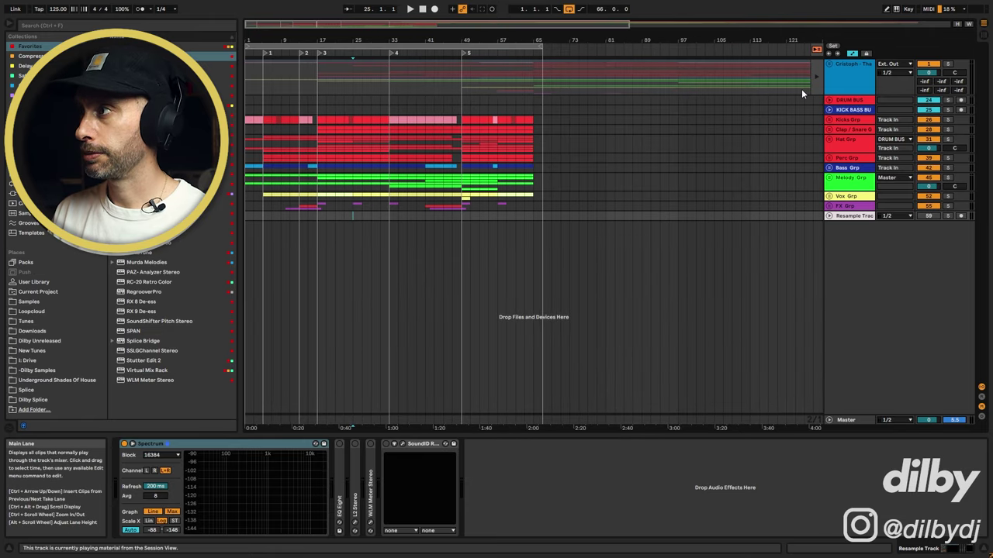
click(829, 65)
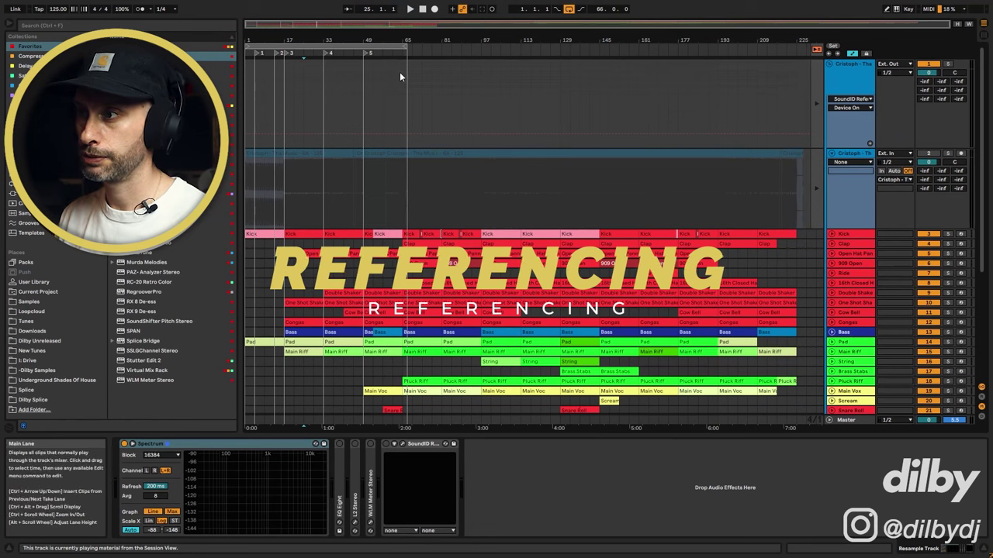
drag(404, 48, 792, 83)
drag(430, 39, 450, 41)
Step: Open the MIDI clip at bar 161 on the reference group's Kick track and review the tracks
click(346, 233)
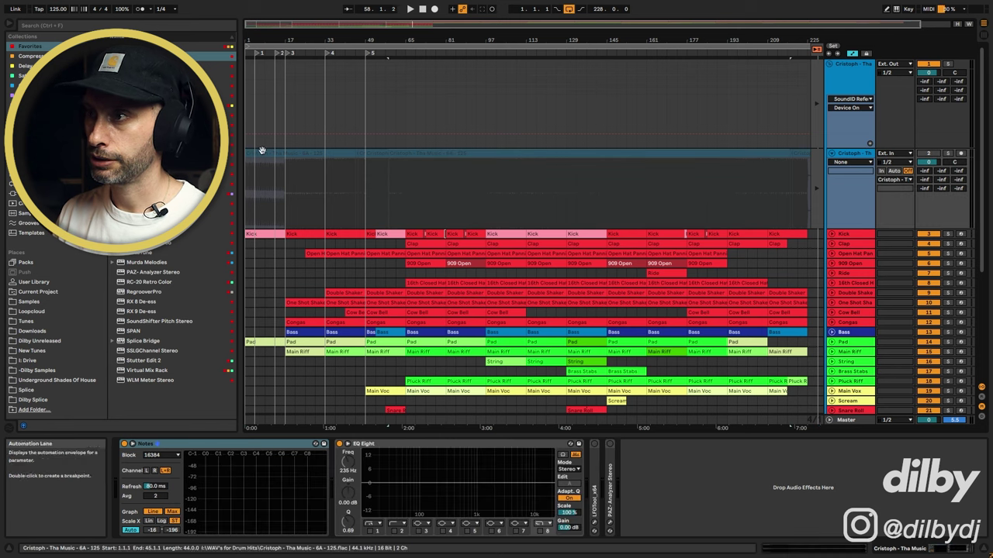
click(675, 235)
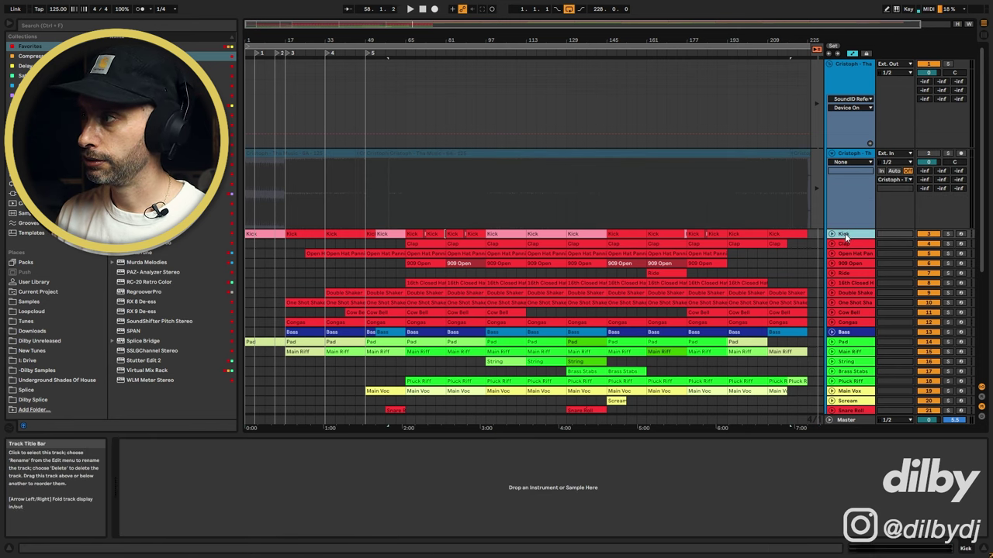
double_click(675, 235)
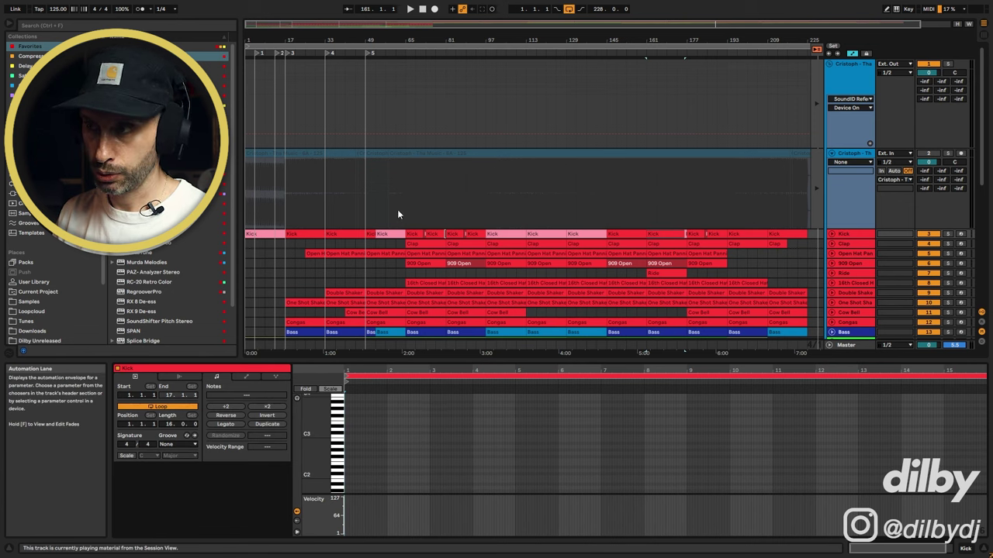
scroll(466, 228, down, 1)
scroll(467, 228, down, 3)
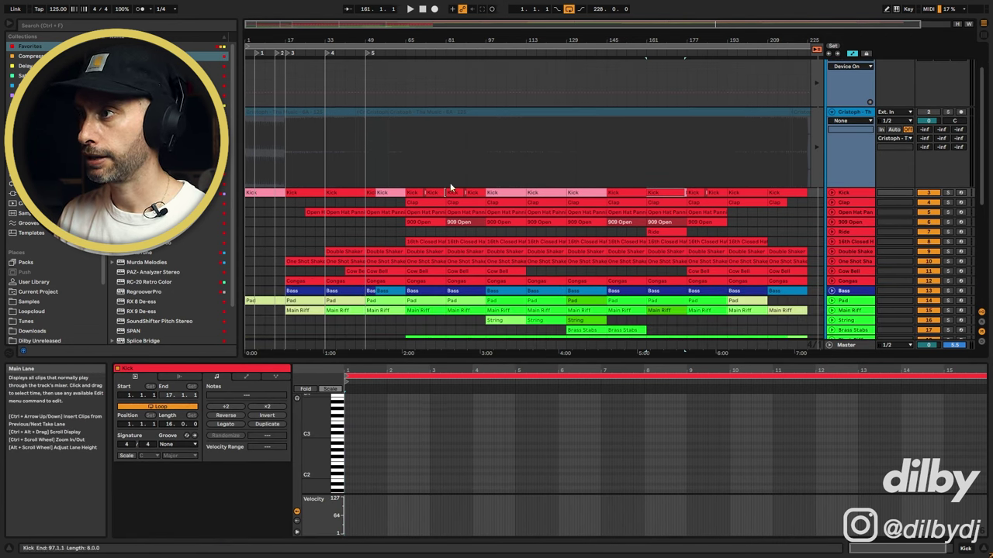
Step: Select bars 49 to 57 on the reference audio track and review the arrangement layout of the tracks beneath it
drag(284, 129, 385, 165)
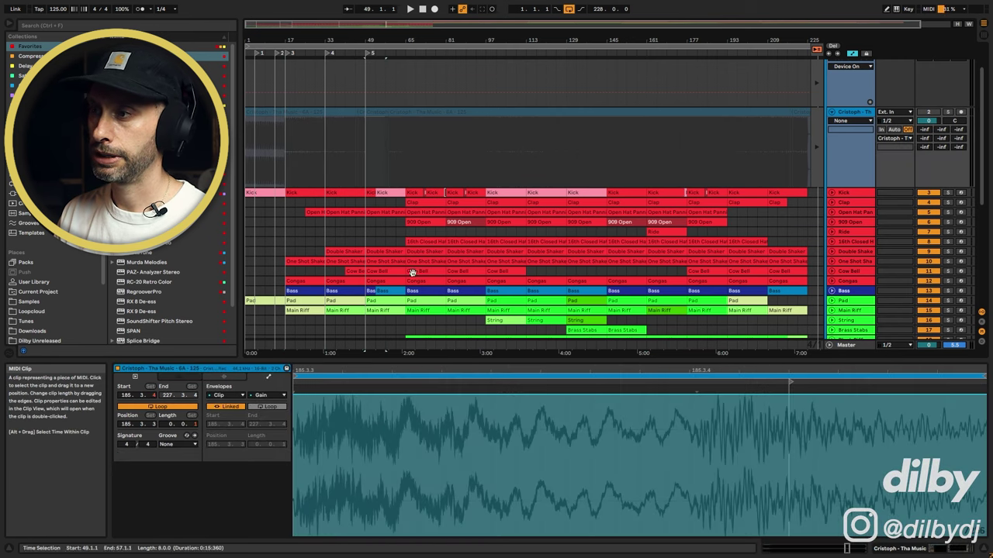
scroll(538, 271, down, 5)
scroll(483, 266, down, 5)
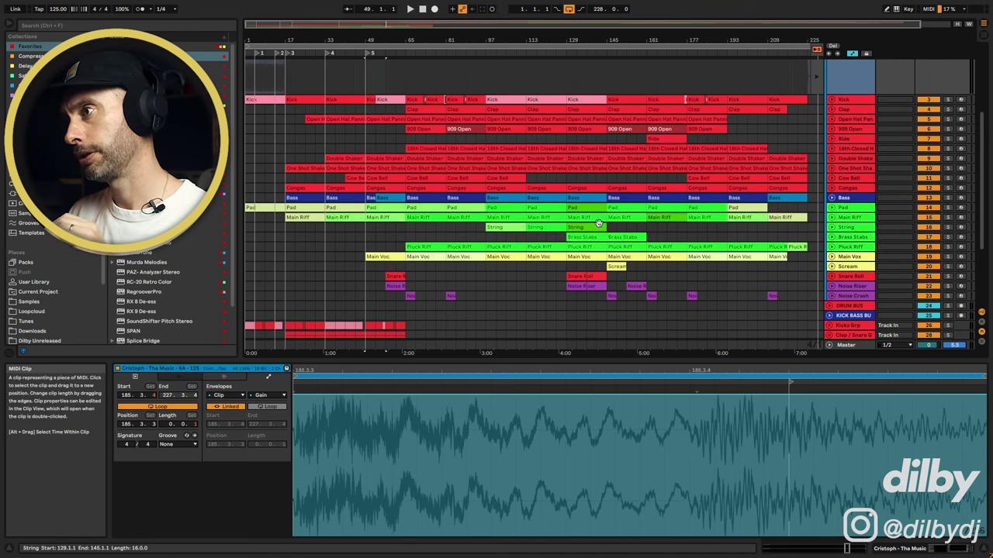
scroll(544, 230, up, 2)
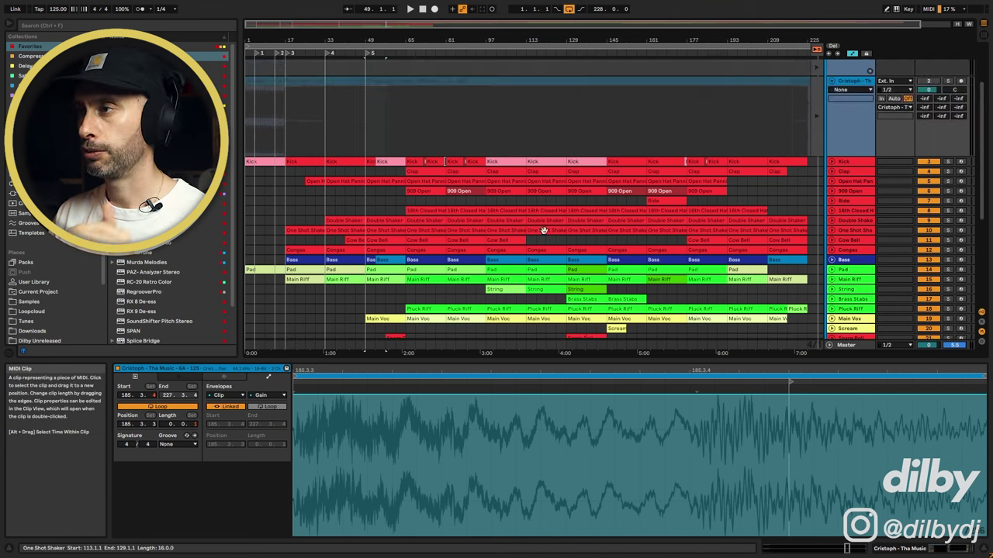
Step: Inspect the Kick clip at bar 1 and the Bass clip at bar 113, and fold the reference audio track
click(313, 162)
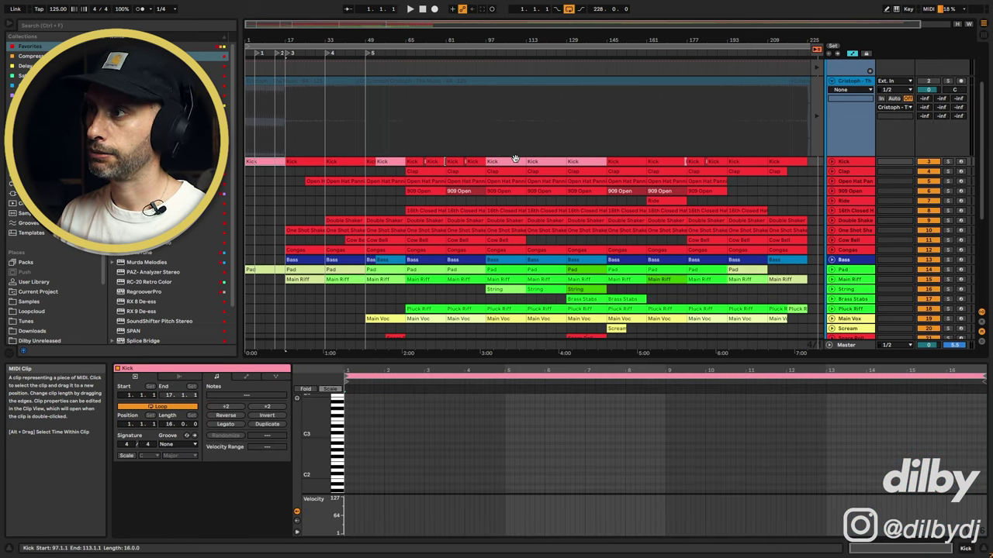
click(537, 260)
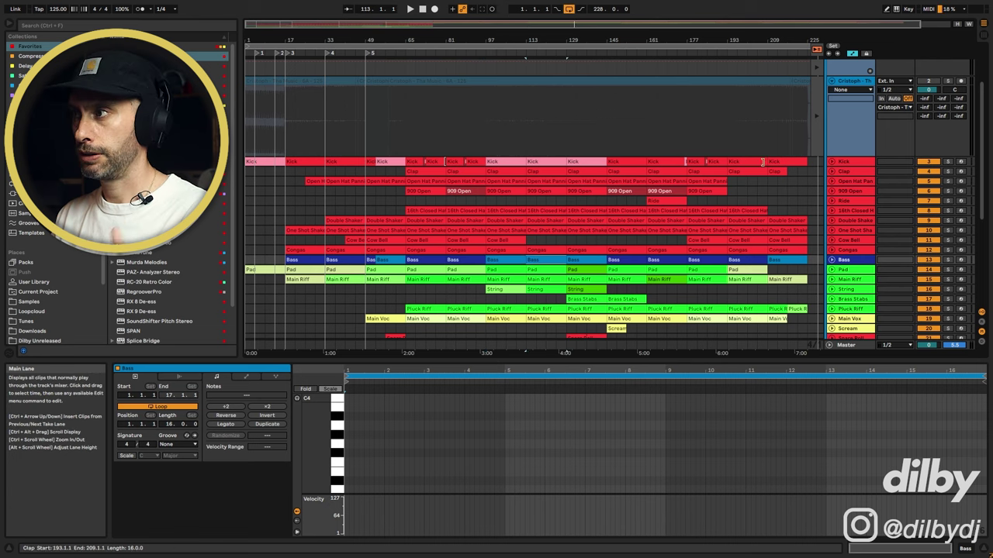
click(833, 82)
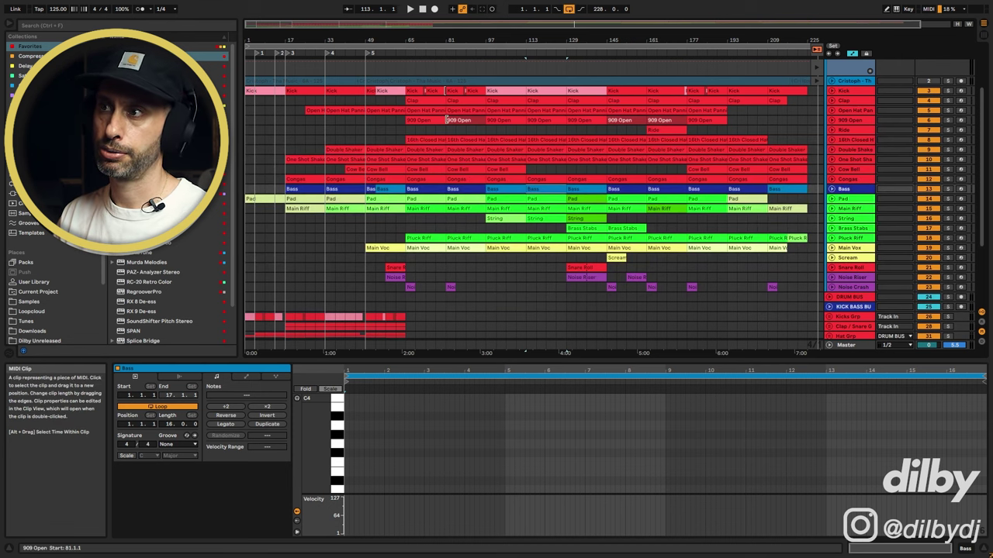
Step: Select bars 77 to 93 on the Noise Crash track and bars 65 to 81 on the String track
click(462, 287)
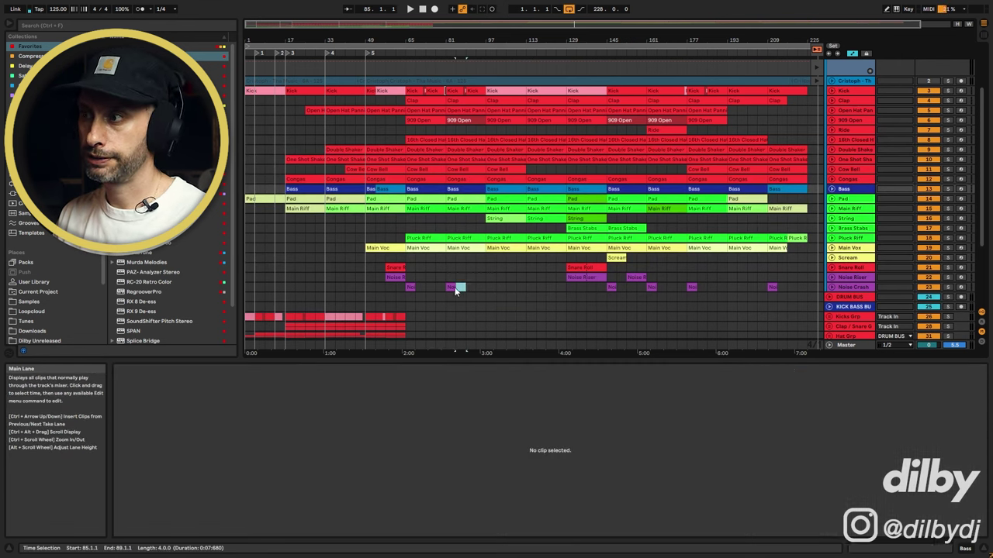
drag(439, 287, 471, 286)
key(ctrl+shift+m)
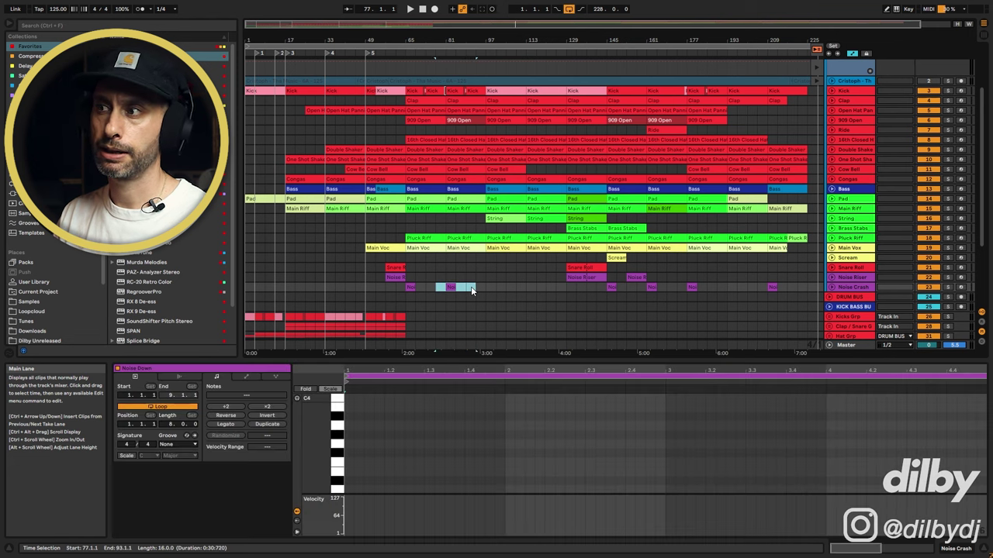
scroll(544, 309, up, 2)
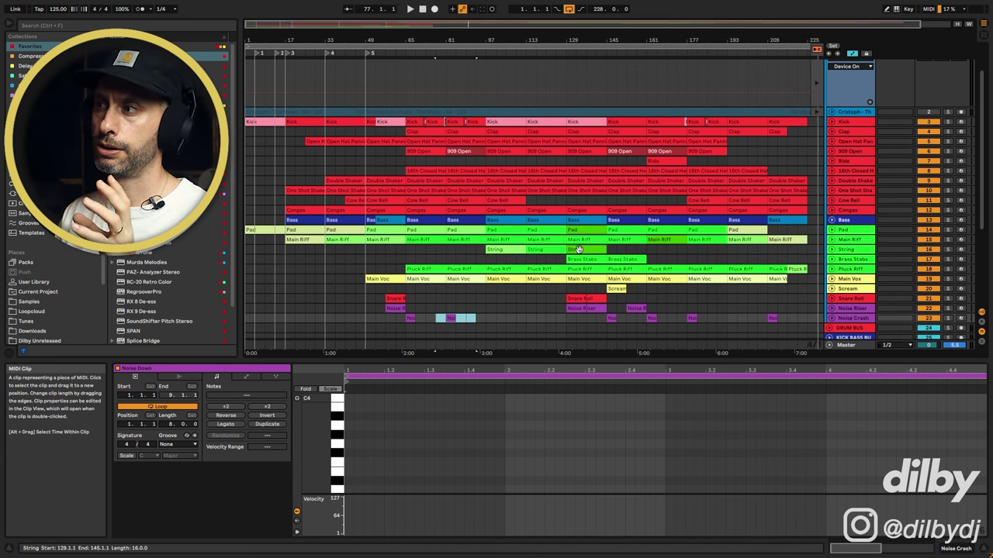
drag(406, 251, 443, 250)
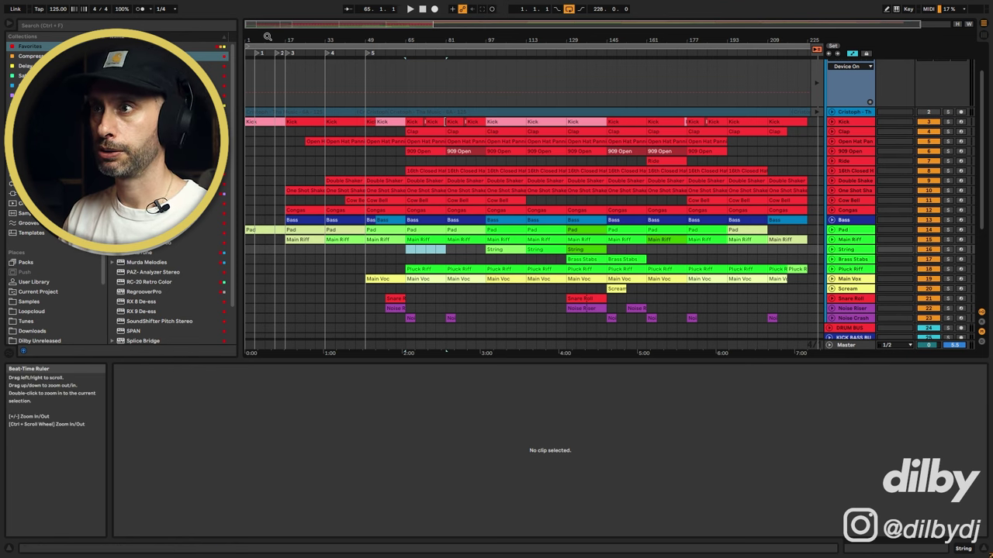
Step: Fold the Cristoph - Tha Music reference group to expose the project's own track groups
drag(268, 37, 268, 23)
scroll(819, 108, up, 2)
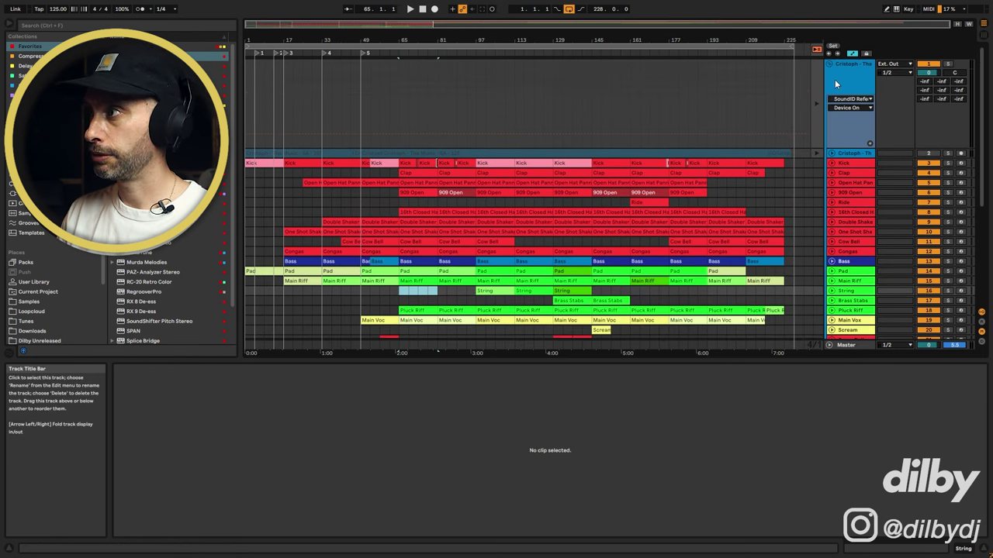
click(829, 62)
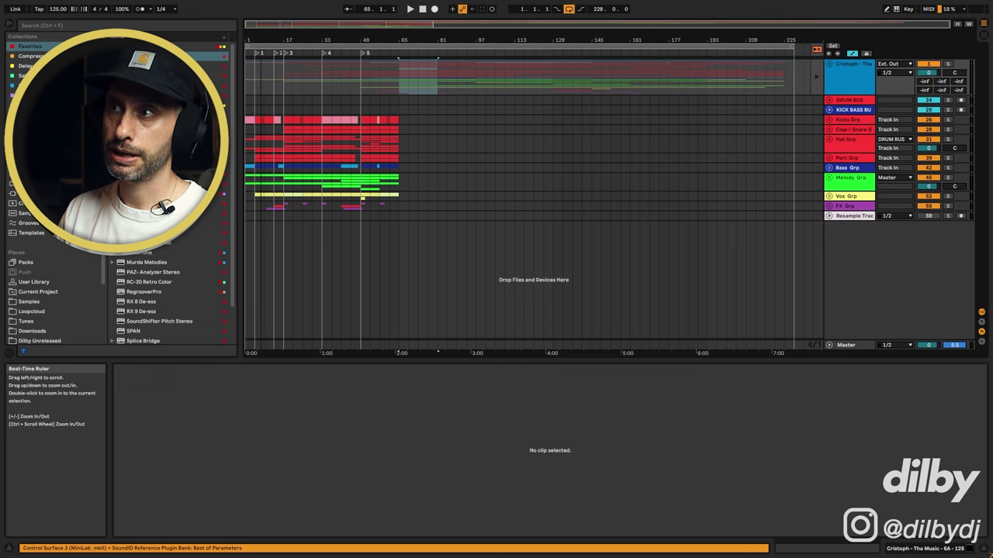
Step: Open the Underground Shades Of House sample folder in the browser
drag(262, 36, 279, 82)
drag(299, 46, 298, 36)
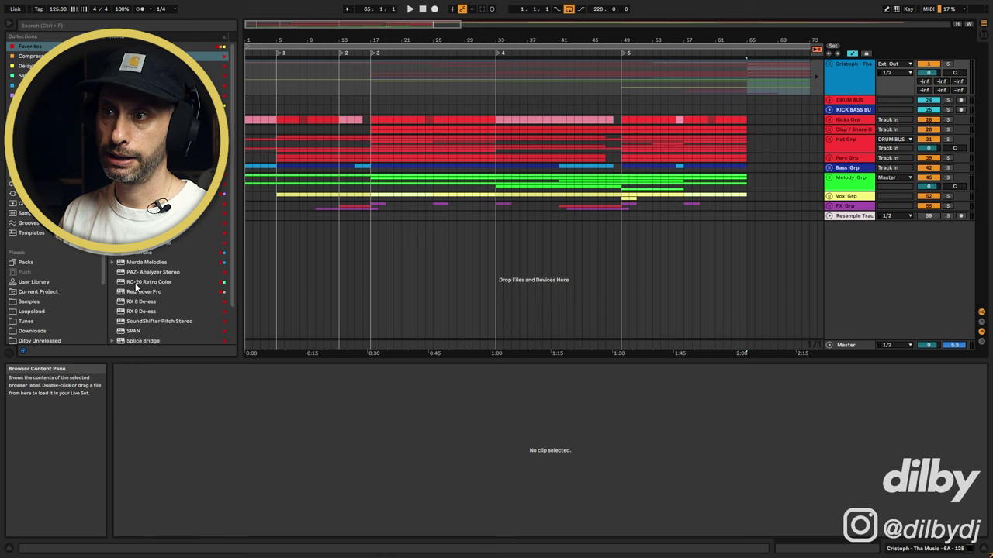
scroll(57, 338, down, 3)
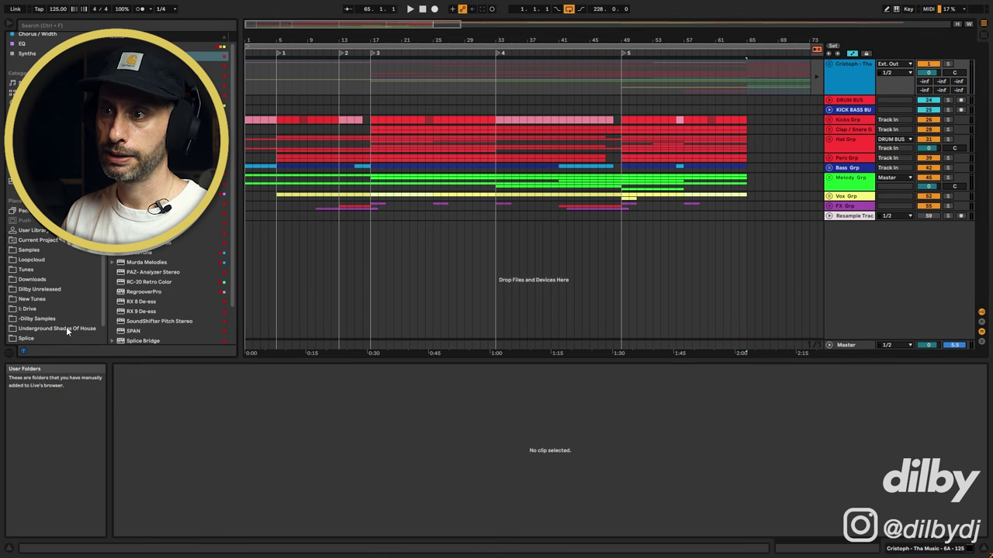
click(66, 328)
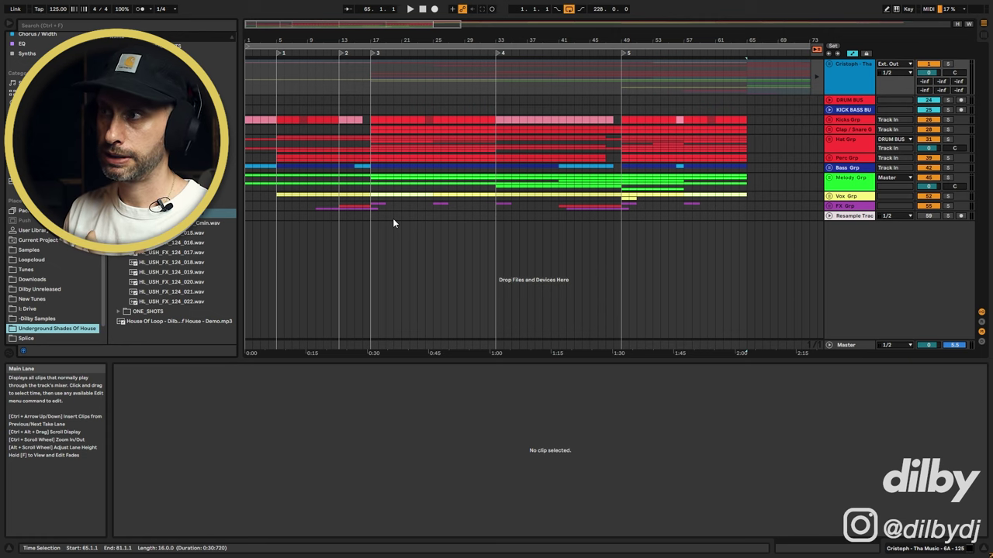
Step: Unfold the reference group and its audio track, and solo the reference audio track
click(829, 64)
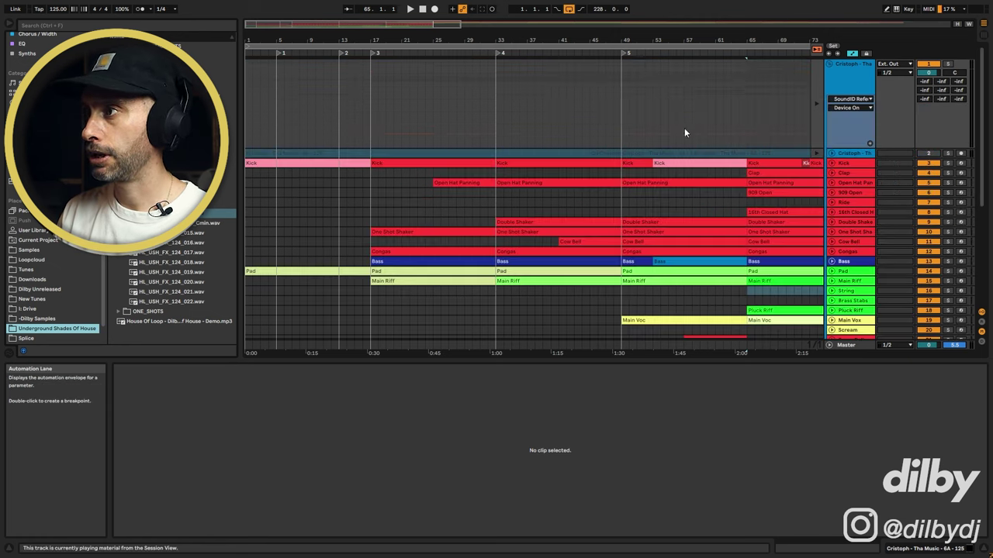
click(818, 154)
click(948, 154)
drag(618, 41, 618, 24)
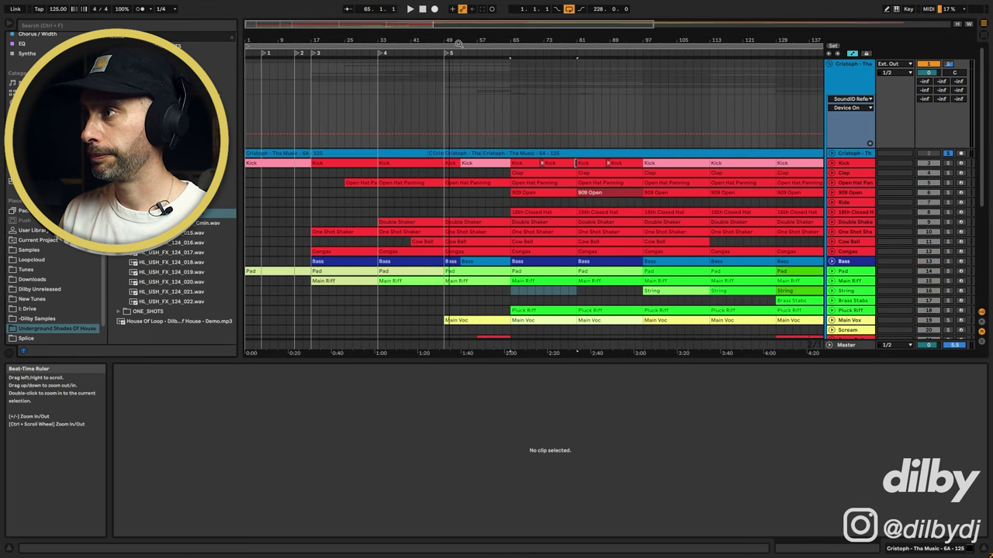
key(u)
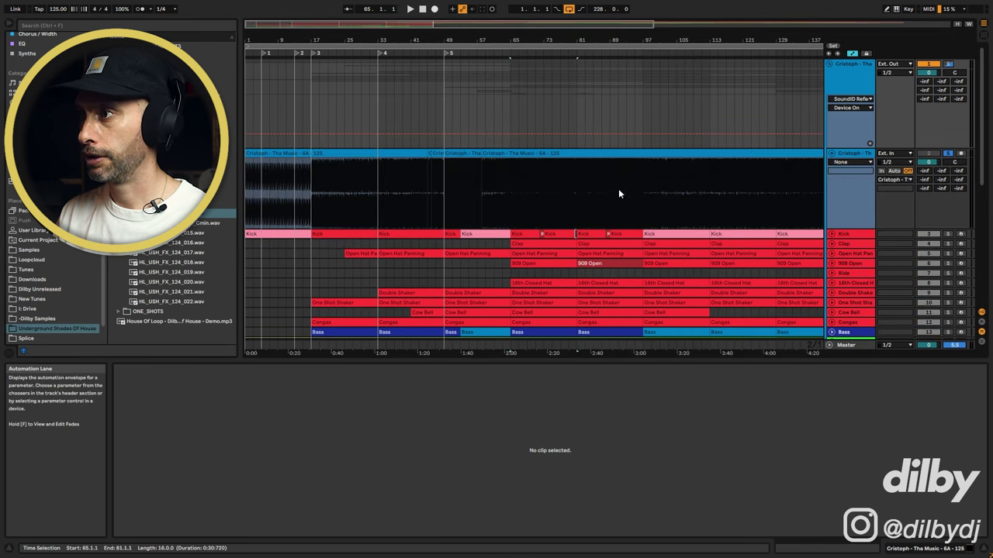
Step: Play the soloed reference track, jumping playback ahead to bar 137 and bar 145
click(577, 178)
key(space)
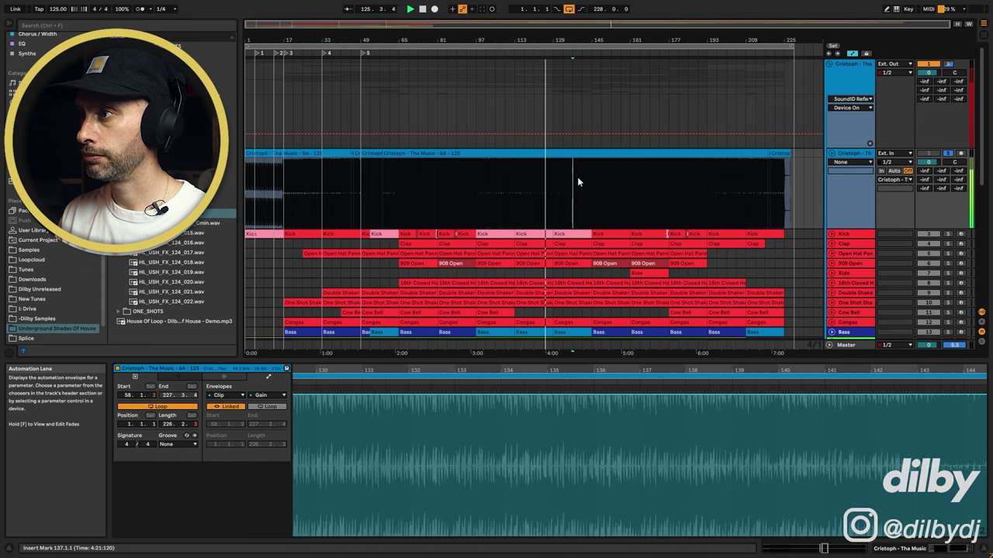
click(580, 177)
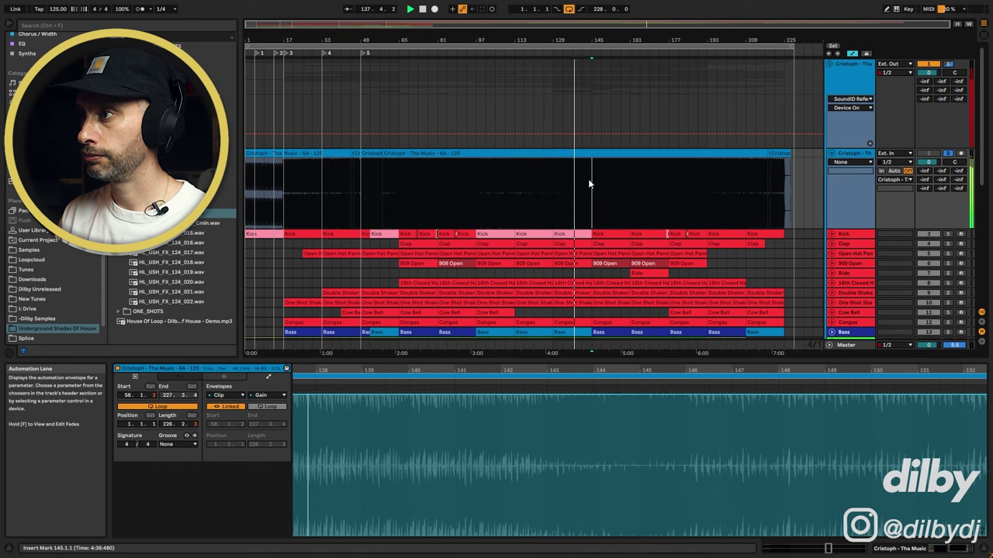
click(593, 178)
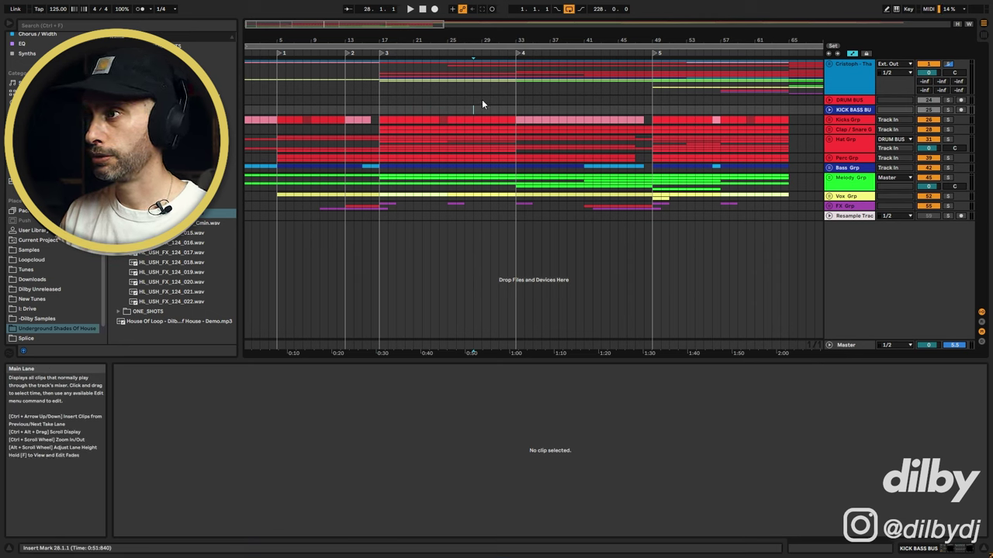
Step: Play the project's own arrangement from bar 28, select the Master track, and jump playback to bar 49
key(space)
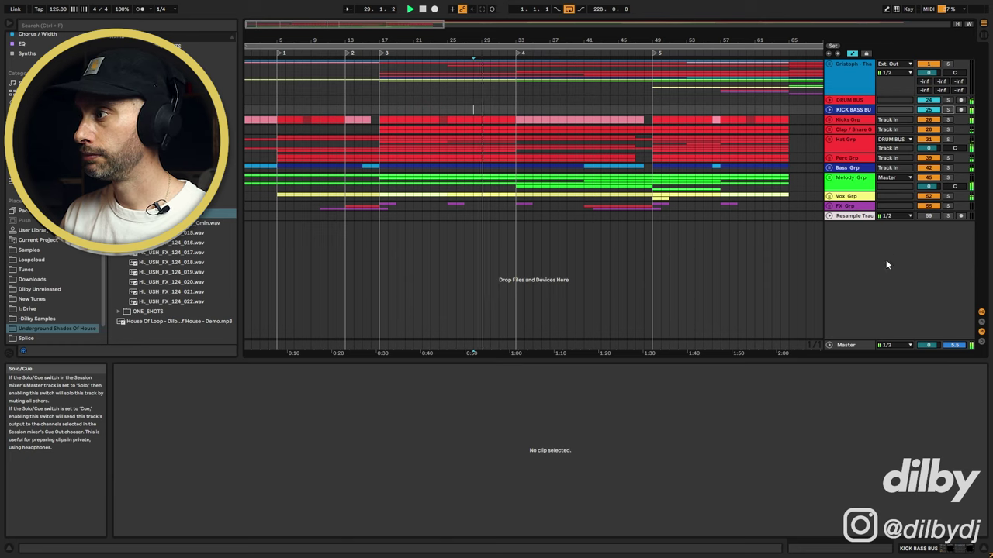
click(847, 345)
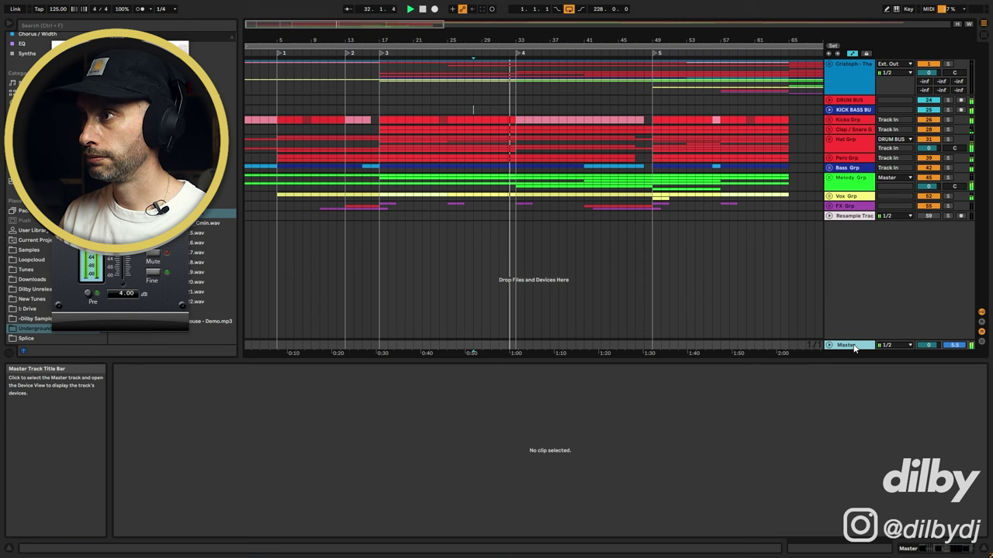
click(652, 97)
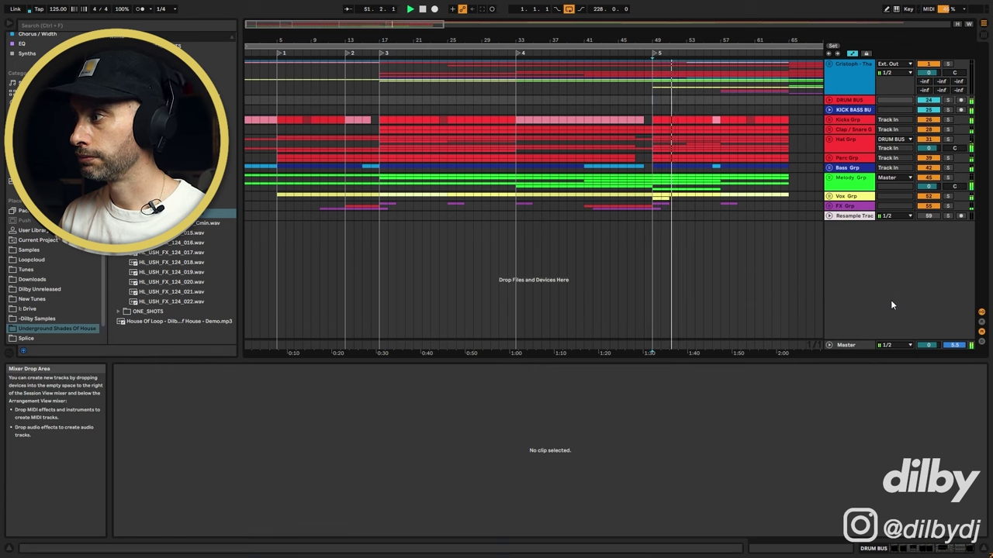
Step: Unfold the Vox Grp and the Kicks Grp to show the tracks inside them
click(829, 197)
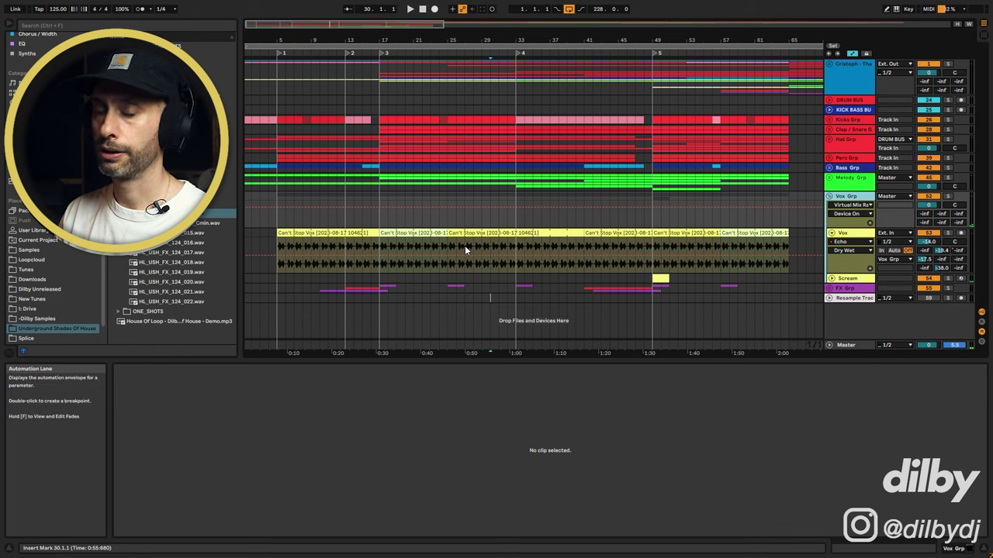
click(830, 121)
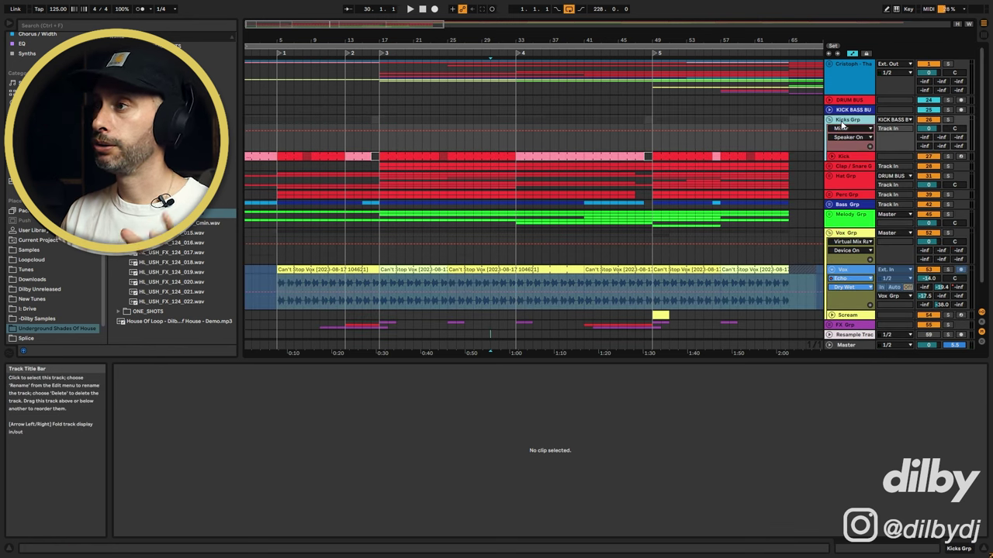
click(829, 64)
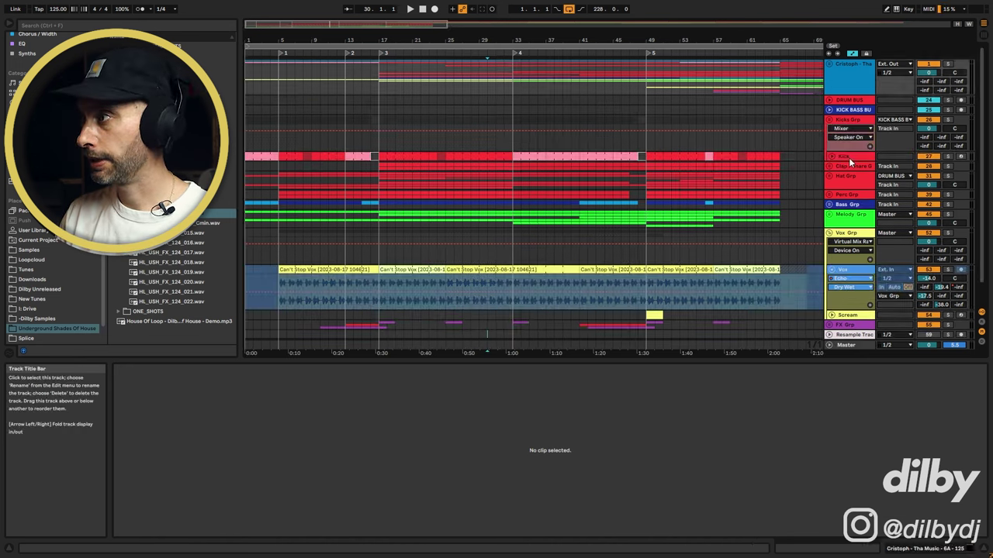
Step: Show the device chain of the Kick track inside the Kicks Grp and solo that track
double_click(848, 158)
scroll(294, 468, left, 3)
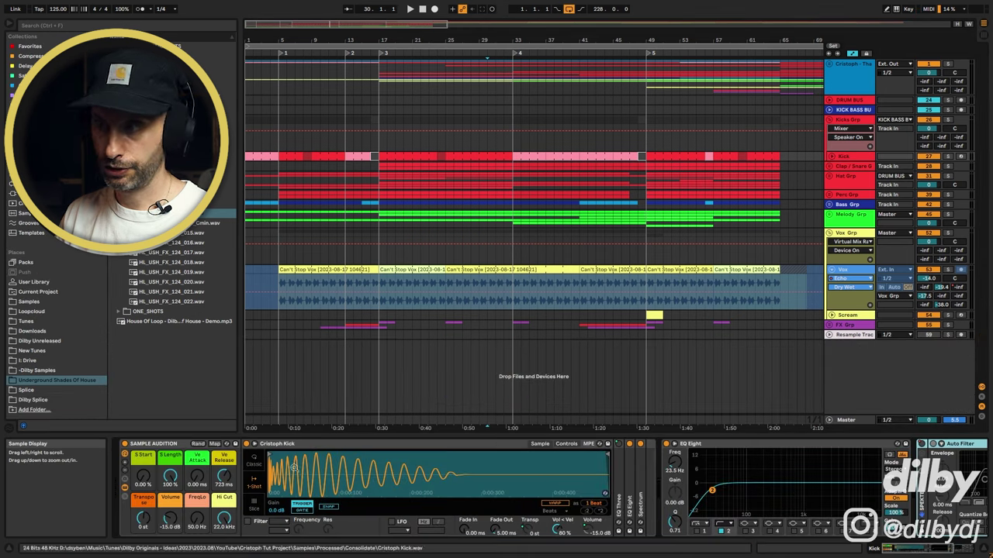
click(949, 158)
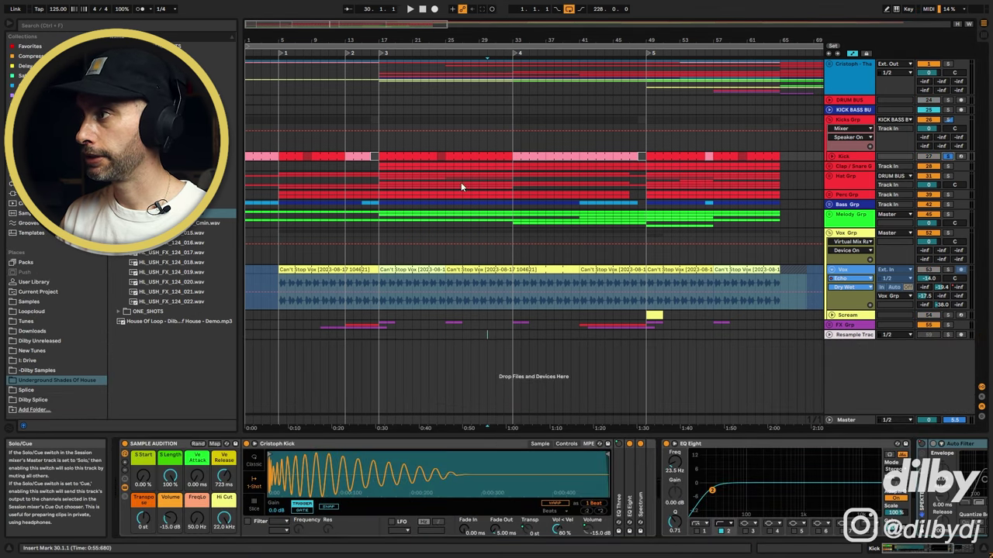
Step: Play the soloed Kick track and show the devices further along its chain, through EQ Eight and Auto Filter
key(space)
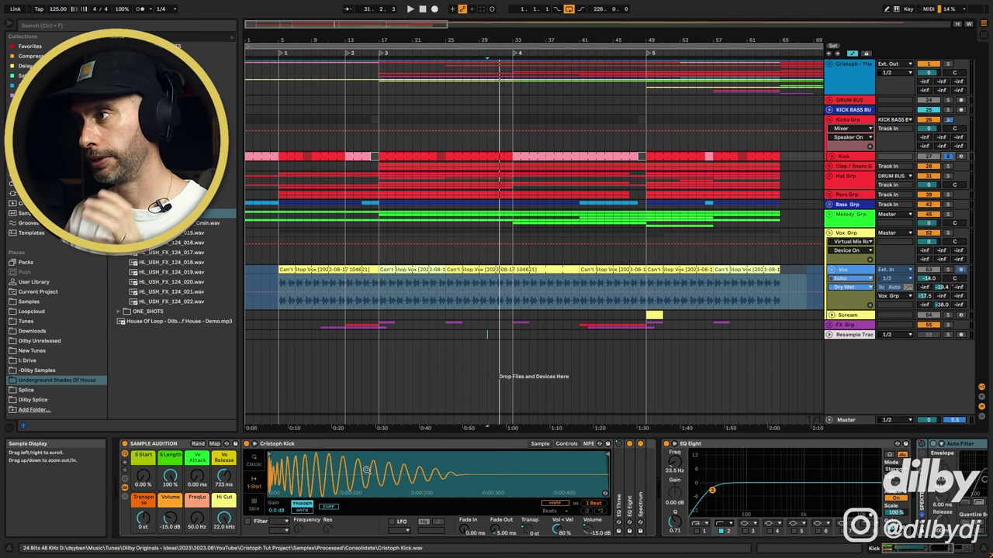
drag(909, 550, 926, 552)
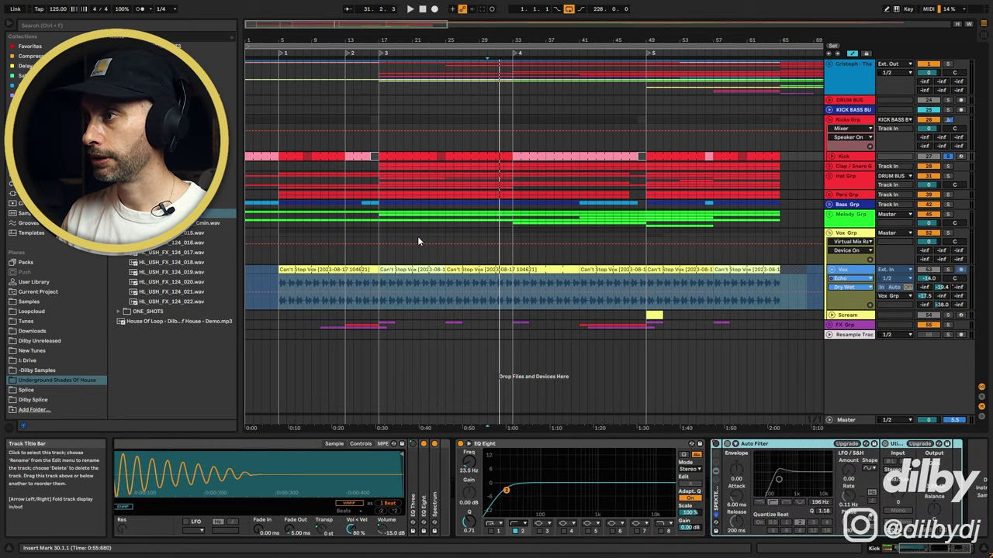
Step: Show the KICK BASS BUS device chain, play the soloed bus from bar 25, and select the Kick track at bar 33
click(851, 110)
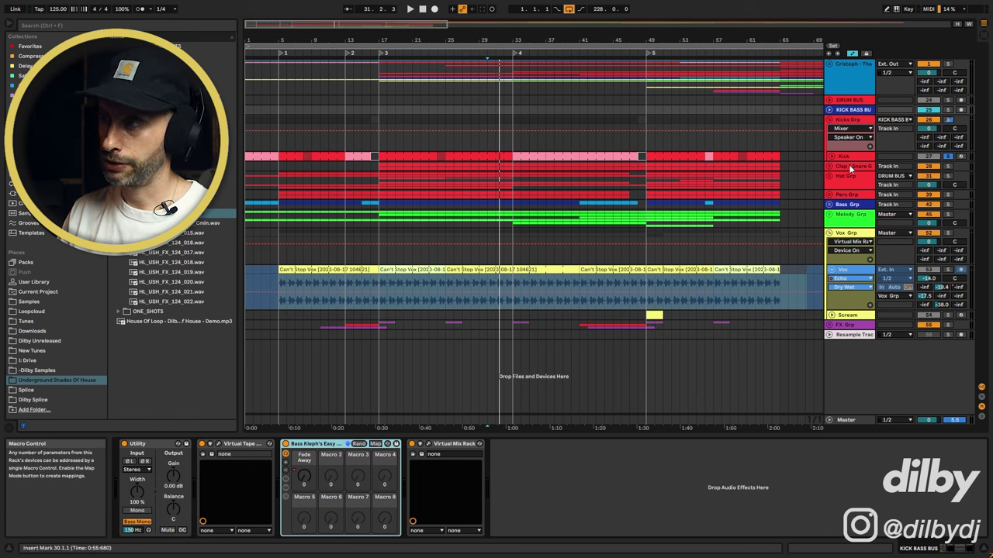
click(848, 111)
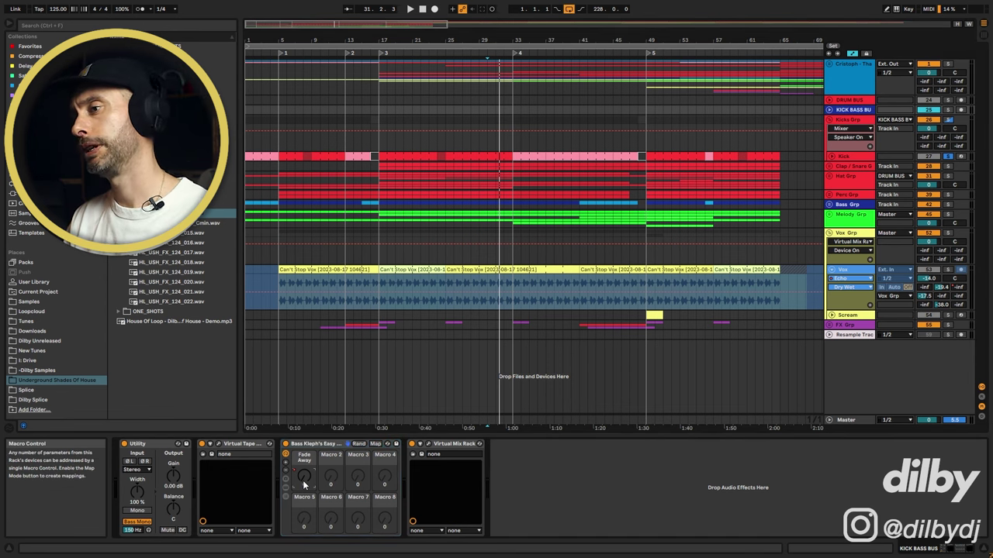
click(447, 114)
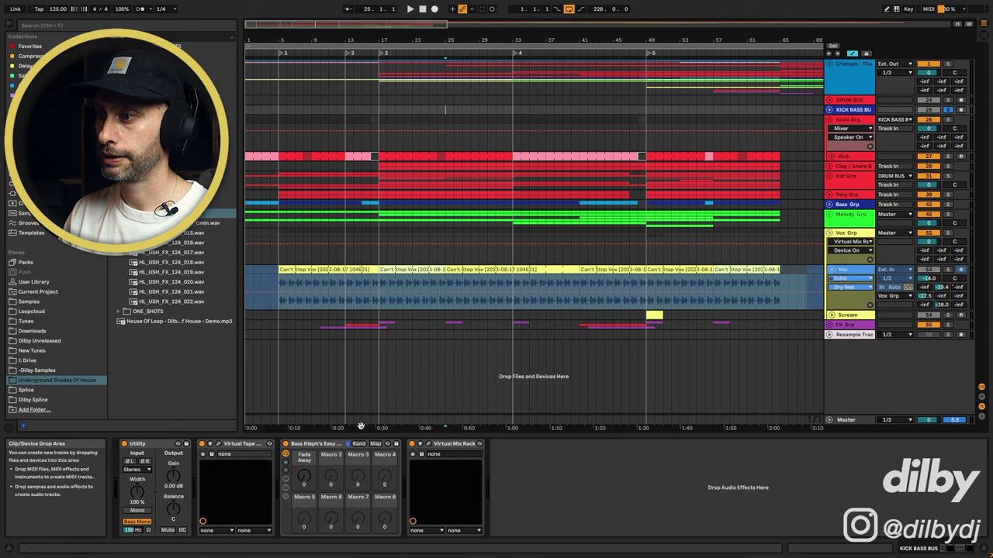
key(space)
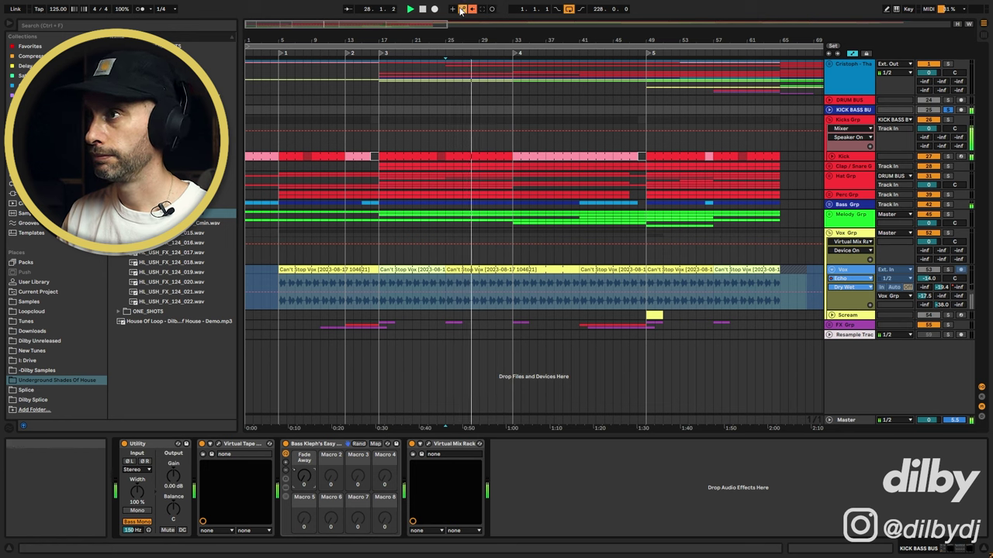
click(532, 156)
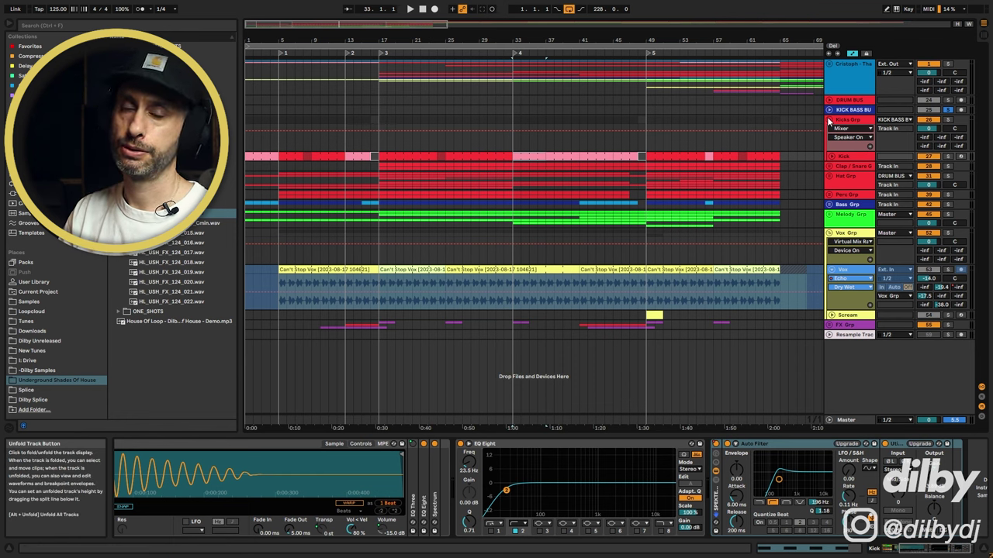
Step: Unfold the Clap / Snare Grp, inspect the devices of both Clap tracks and the group, and unfold both Clap tracks
click(849, 166)
click(829, 166)
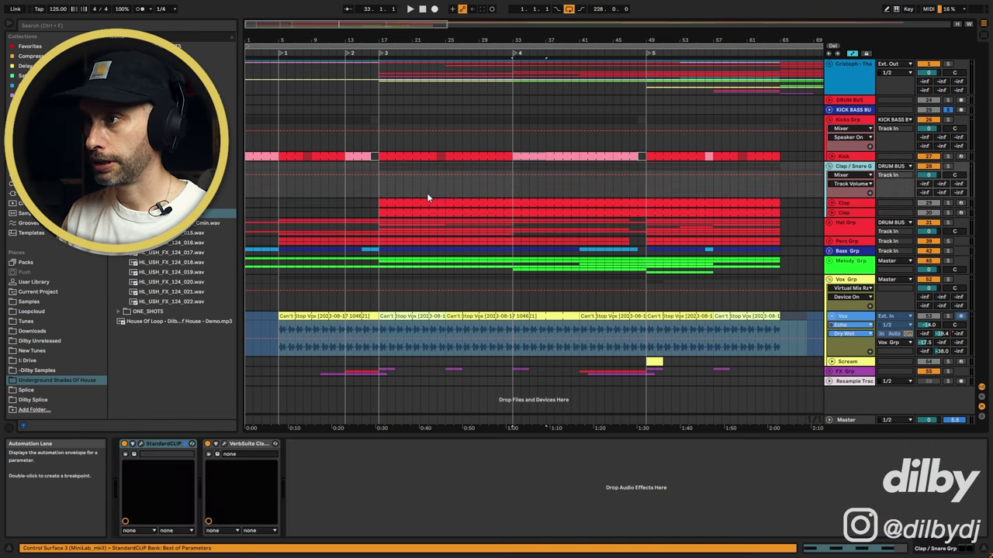
click(853, 201)
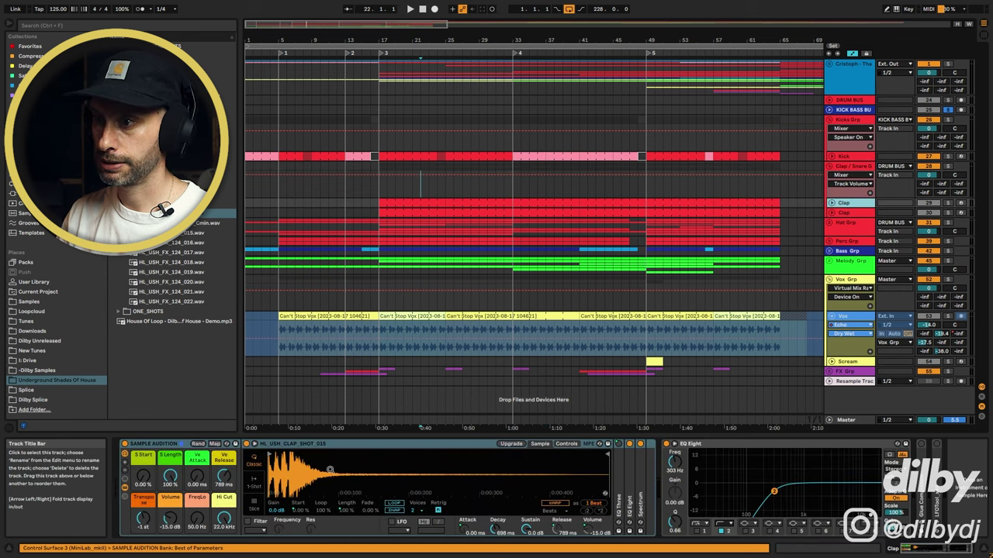
click(849, 214)
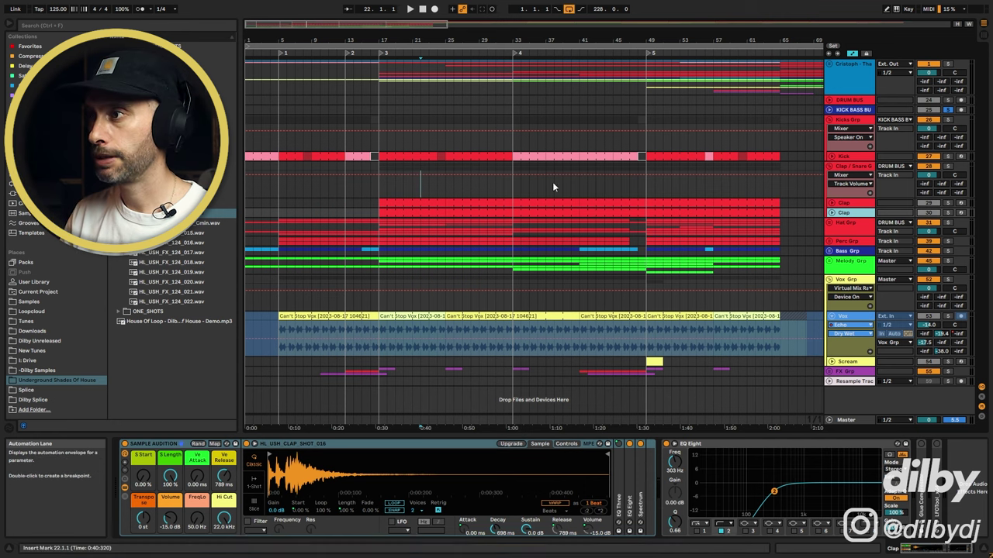
click(849, 166)
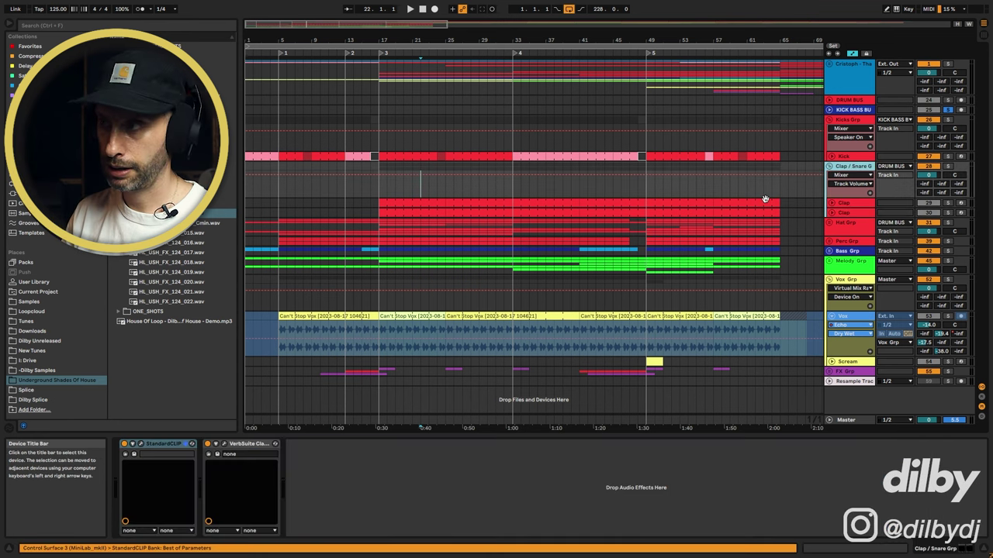
click(832, 205)
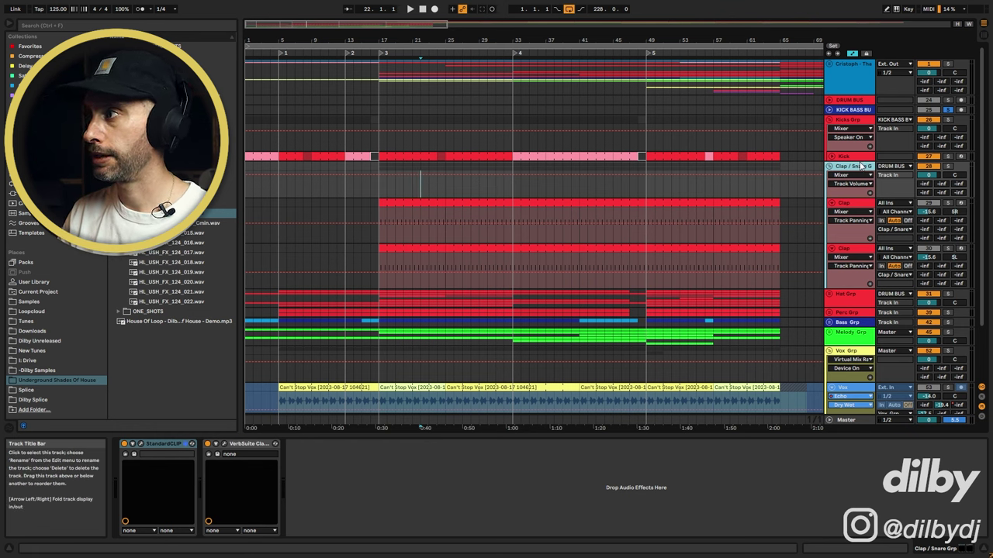
Step: Open the StandardCLIP window on the Clap / Snare Grp and insert a Saturator directly after StandardCLIP in the chain
click(141, 444)
drag(277, 54, 557, 99)
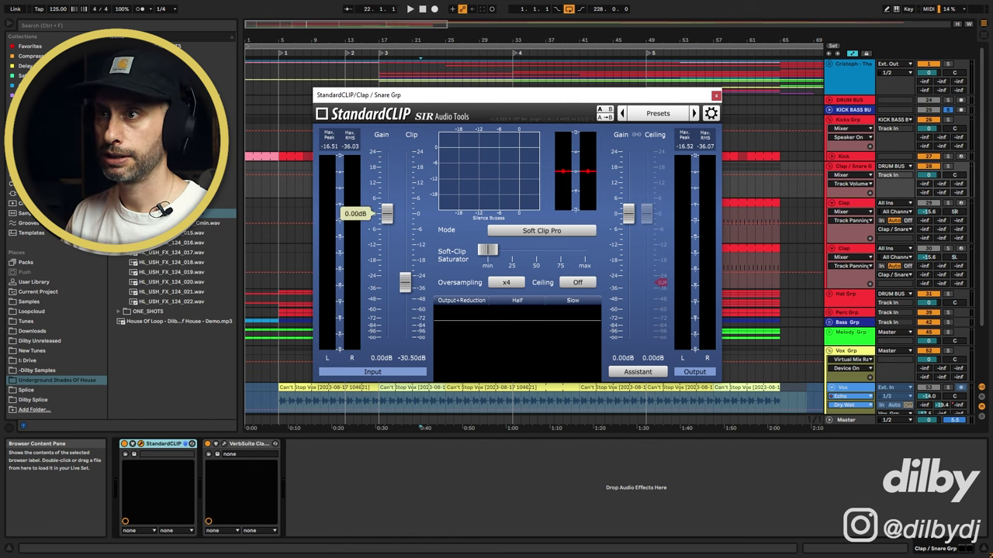
click(27, 76)
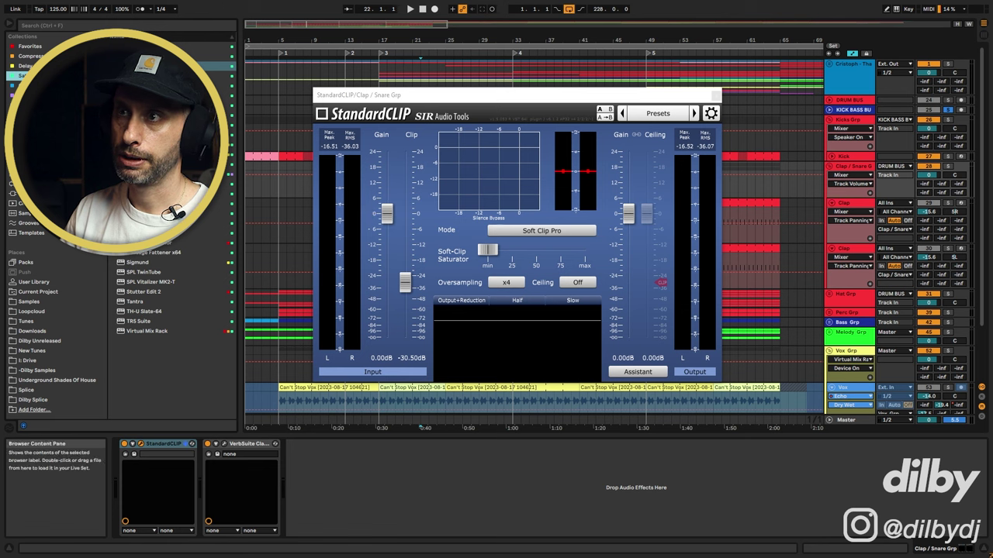
drag(155, 76, 187, 491)
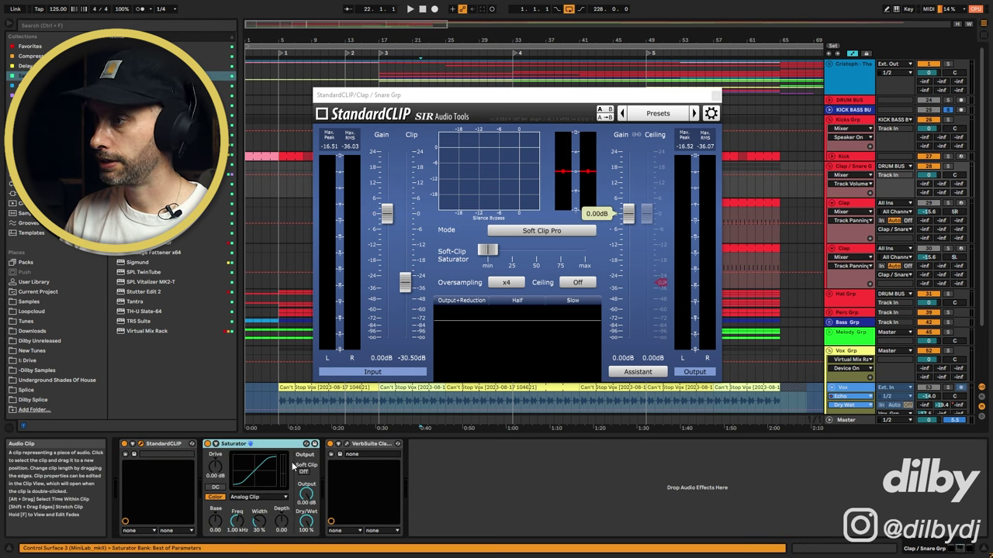
Step: Play the soloed Clap / Snare Grp from bar 22 with Saturator bypassed, comparing the sound with StandardCLIP off and on
key(space)
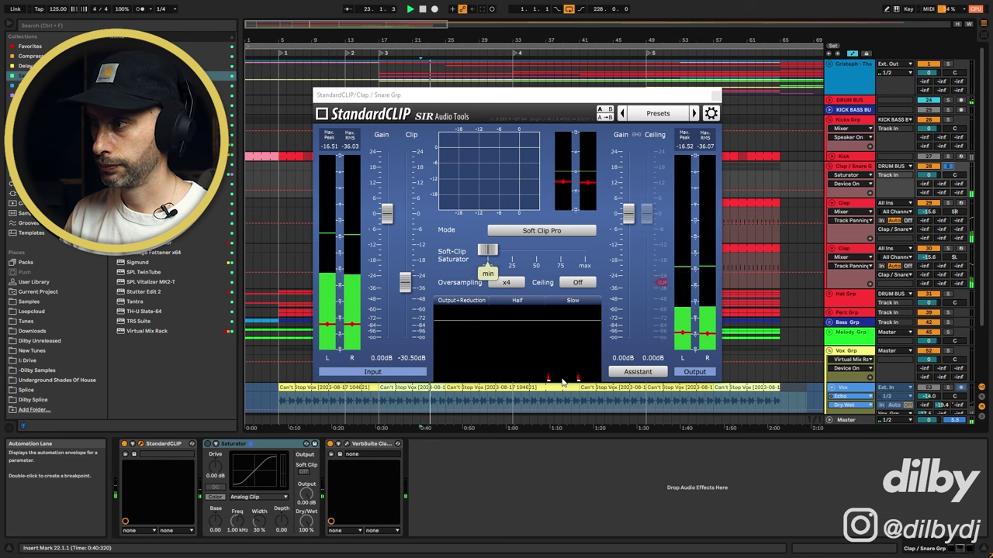
key(space)
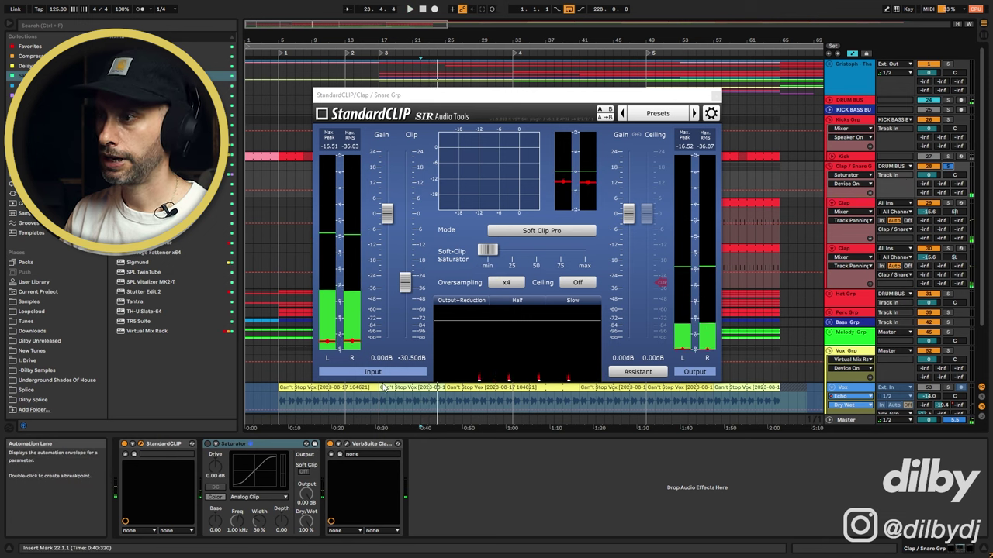
click(125, 445)
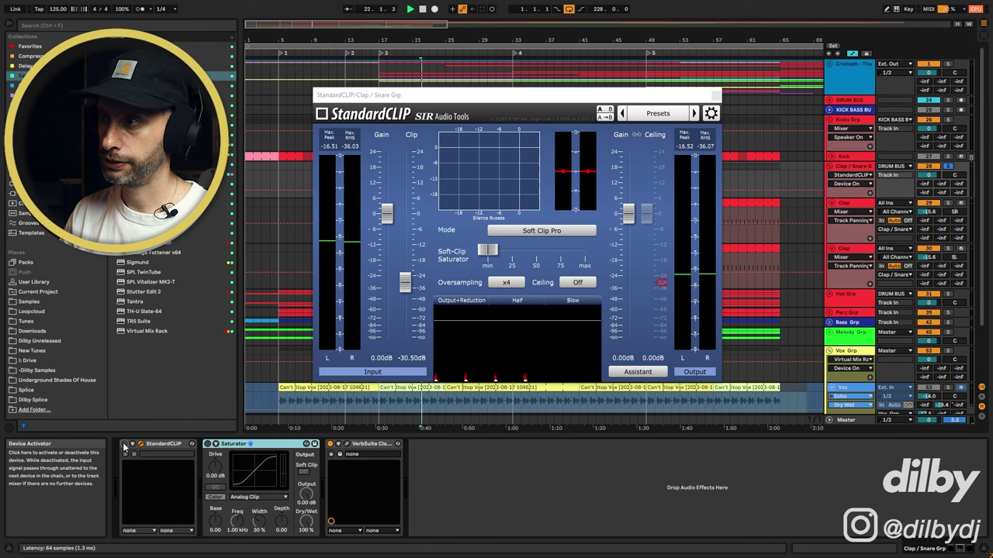
click(124, 446)
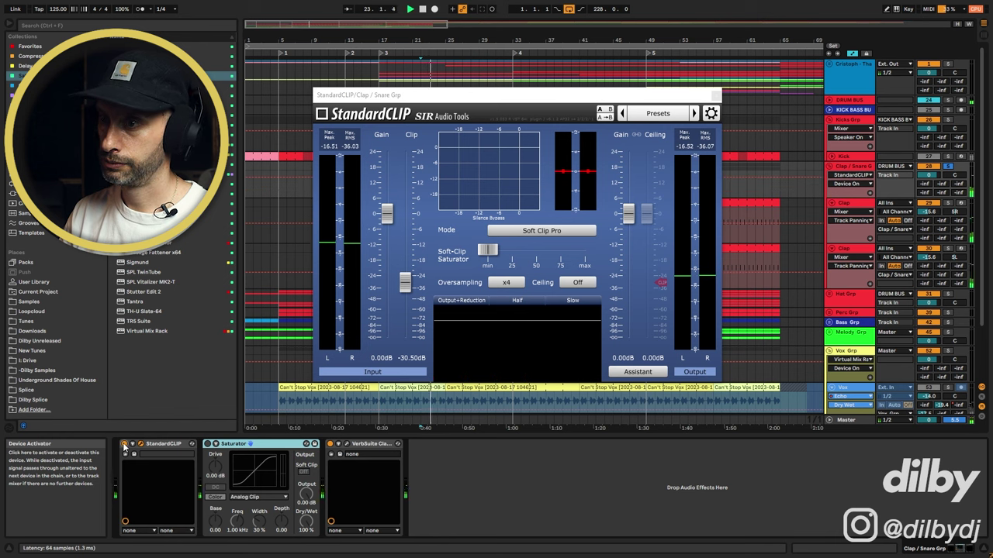
key(space)
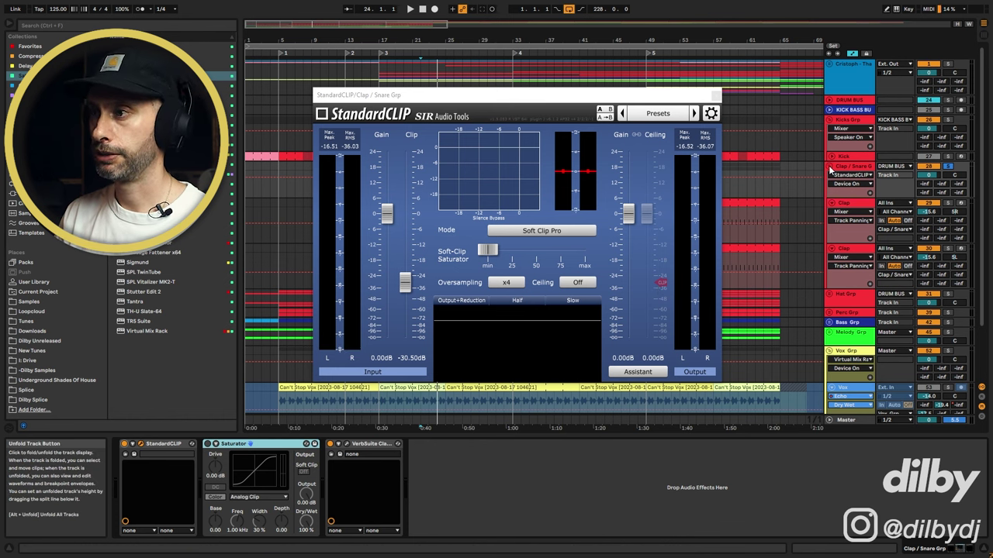
Step: Deactivate StandardCLIP and activate Saturator on the Clap / Snare Grp
click(124, 444)
click(207, 444)
click(208, 445)
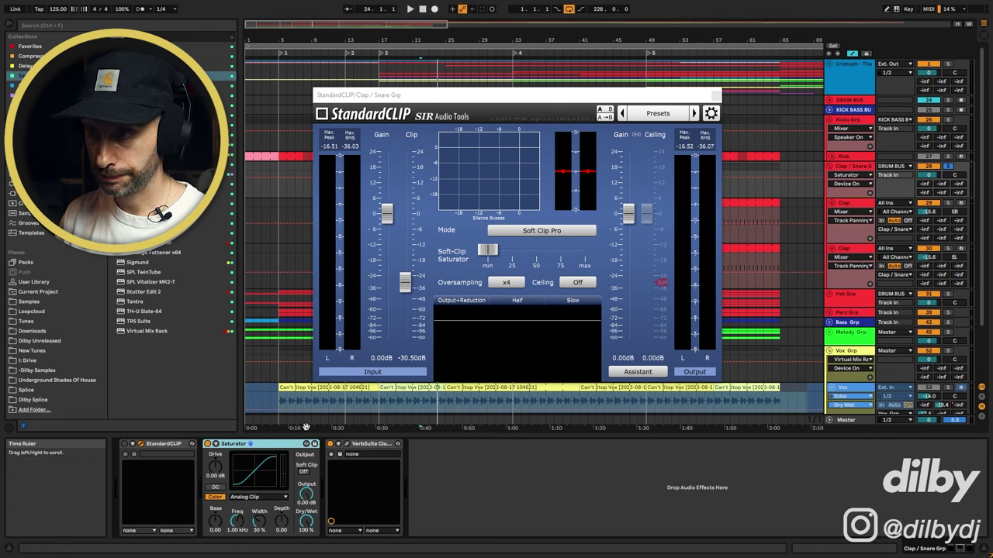
Step: Turn on Saturator's Soft Clip and set its Drive to 26.4 dB and its Output to -26.0 dB
drag(307, 493, 306, 534)
click(305, 472)
click(305, 472)
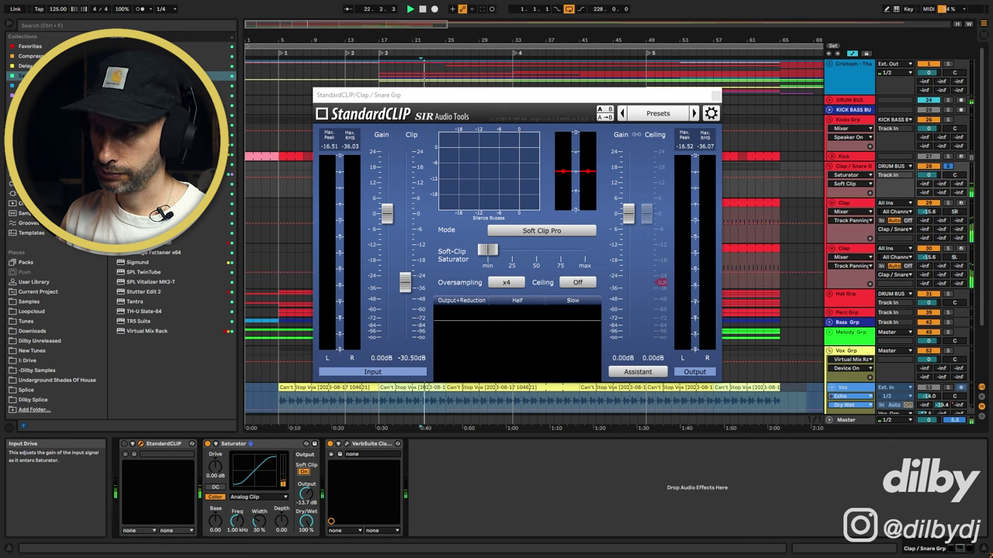
drag(214, 477, 215, 442)
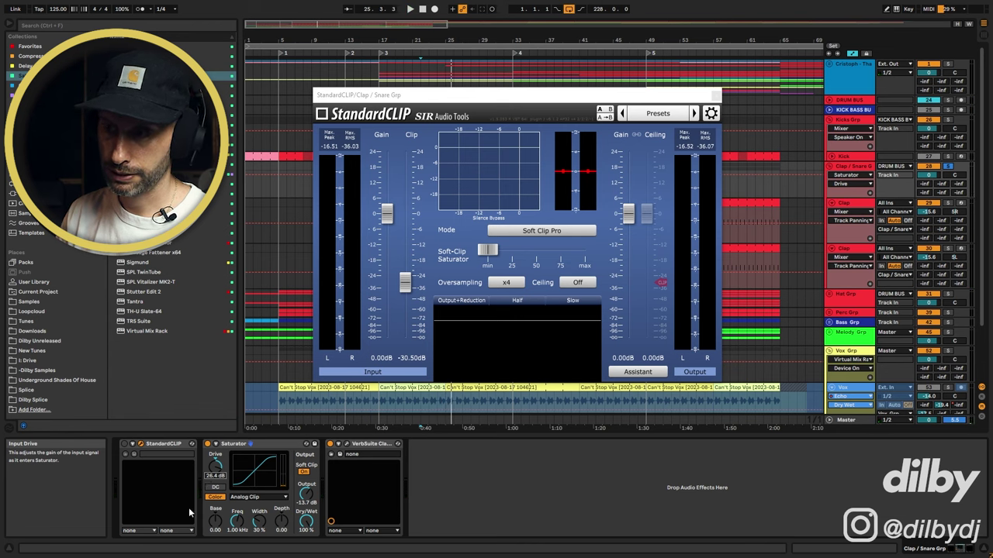
drag(301, 500, 301, 508)
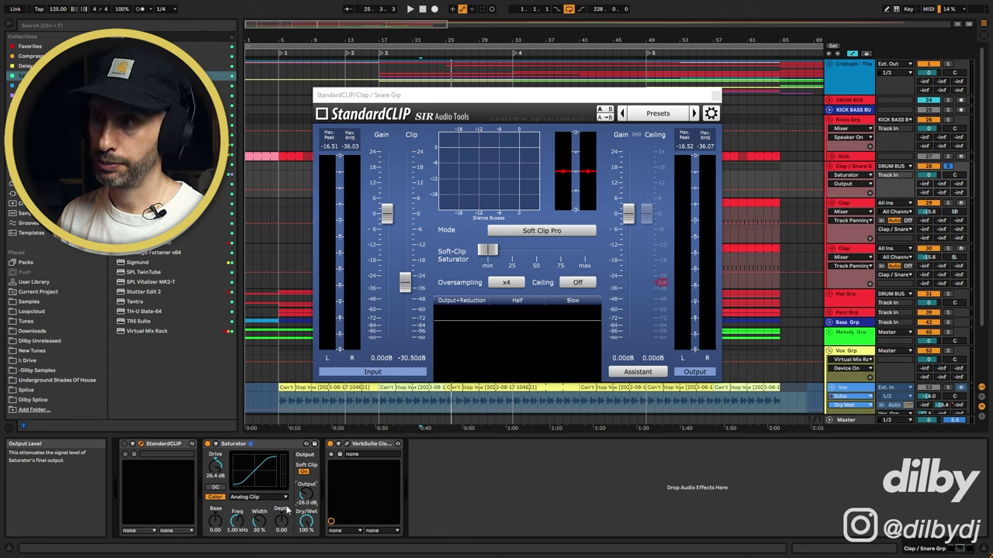
Step: Play the soloed Clap / Snare Grp from bar 22, switching Saturator off and back on to compare the sound
key(space)
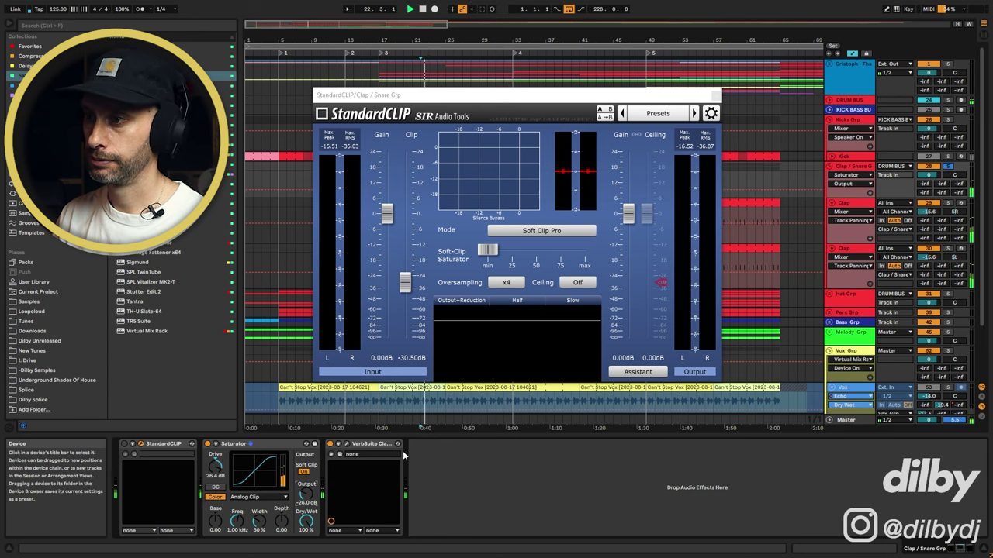
click(208, 445)
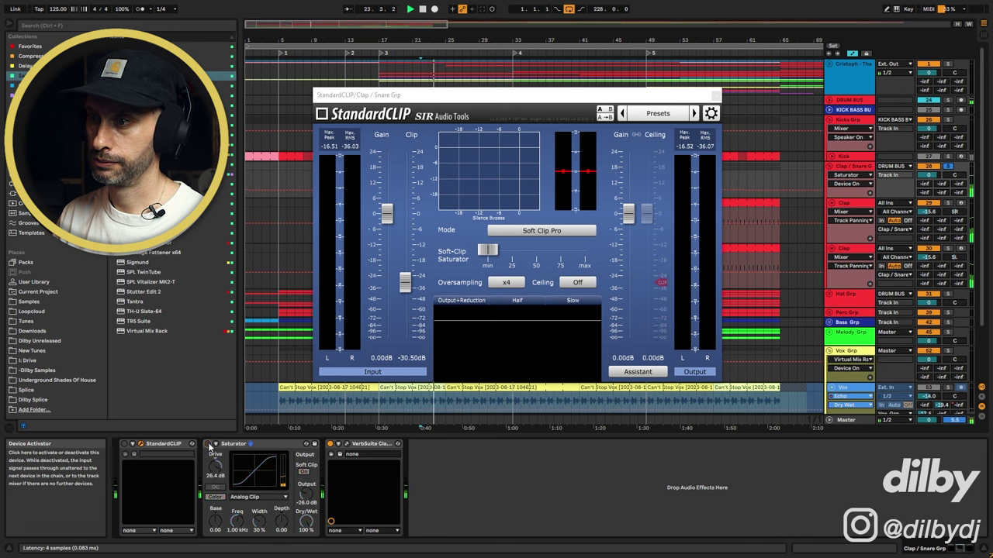
click(208, 444)
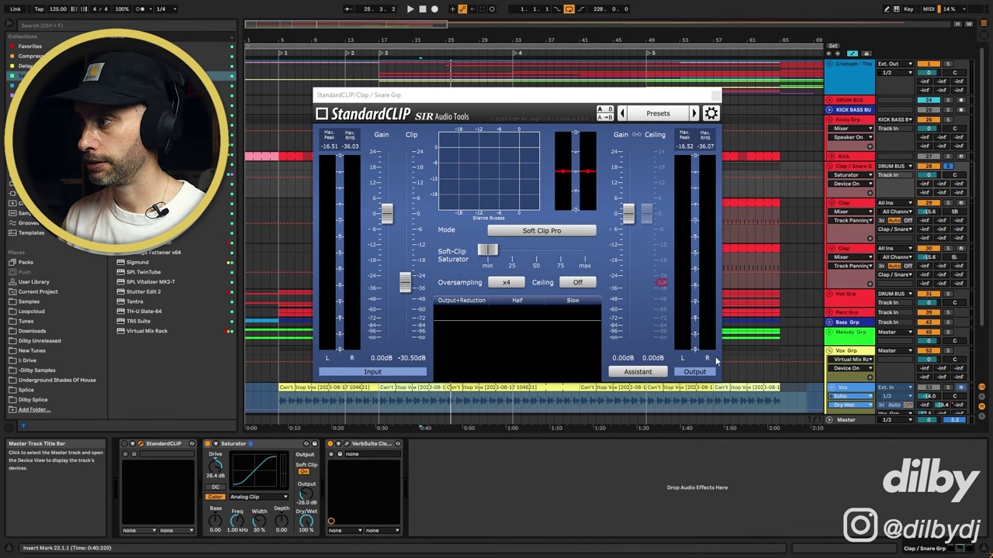
Step: Close the StandardCLIP window, open VerbSuite Classics on the Clap / Snare Grp, and audition the reverb from bar 22
click(150, 477)
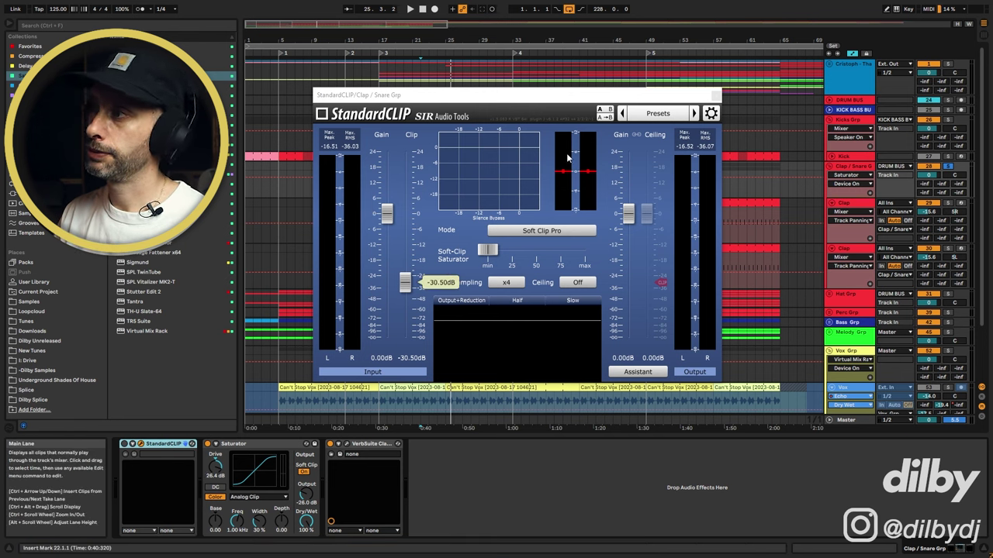
click(716, 96)
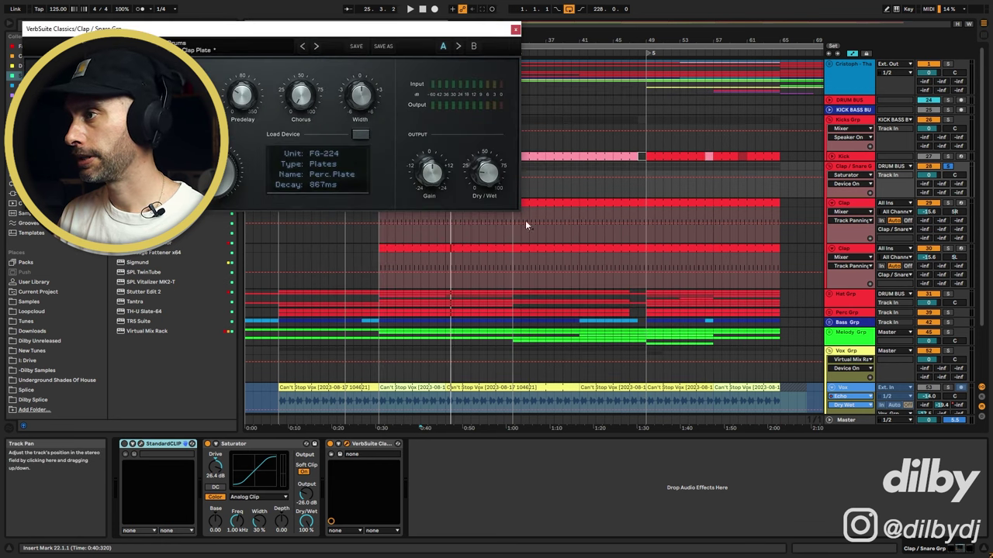
click(418, 266)
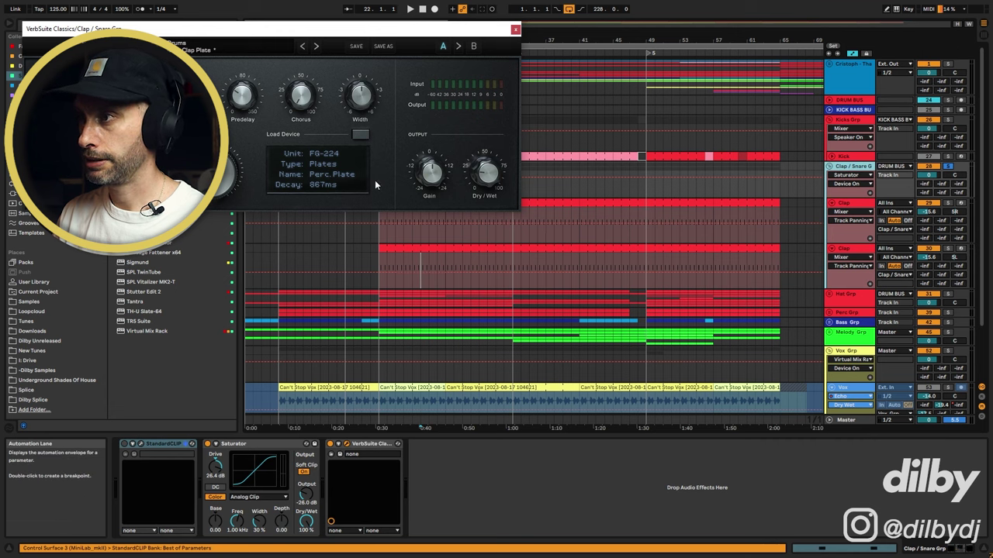
key(space)
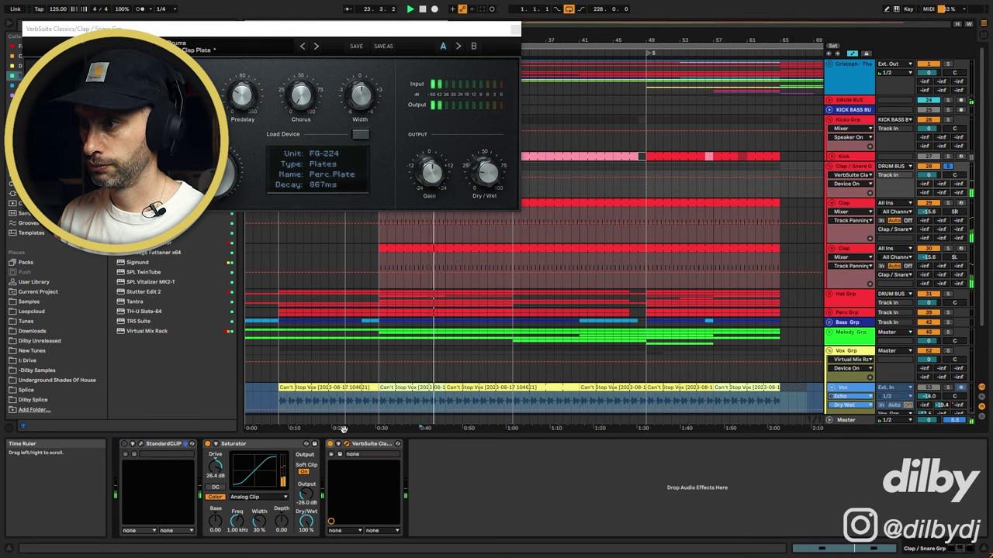
key(space)
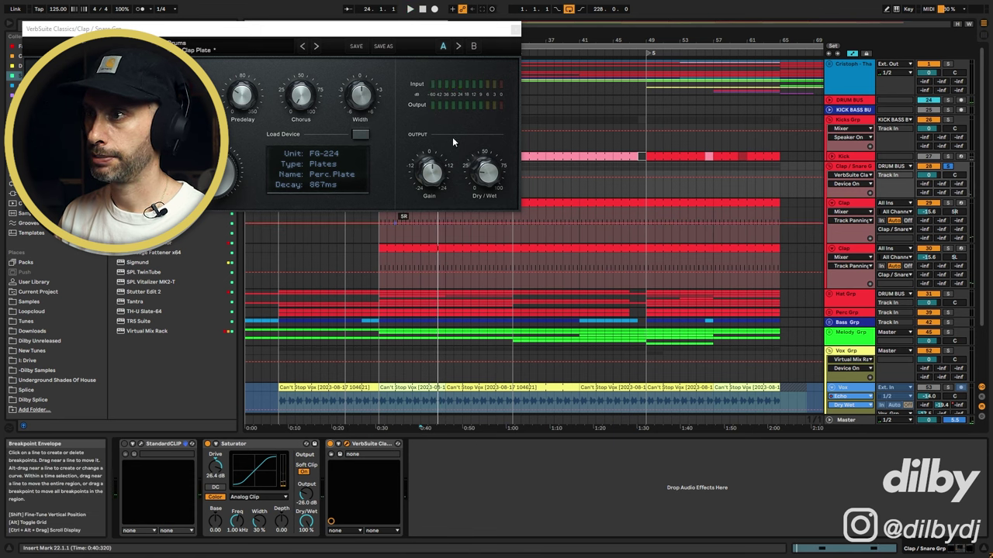
Step: Close the VerbSuite Classics window, mute the Hat, Perc, Melody, Vox and FX groups, and play the remaining tracks from bar 22
key(space)
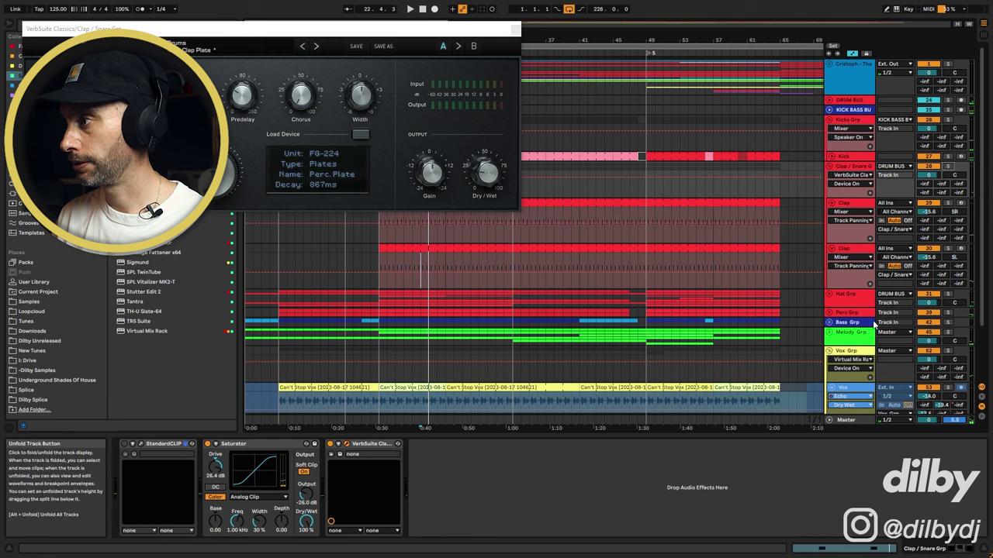
scroll(876, 333, down, 3)
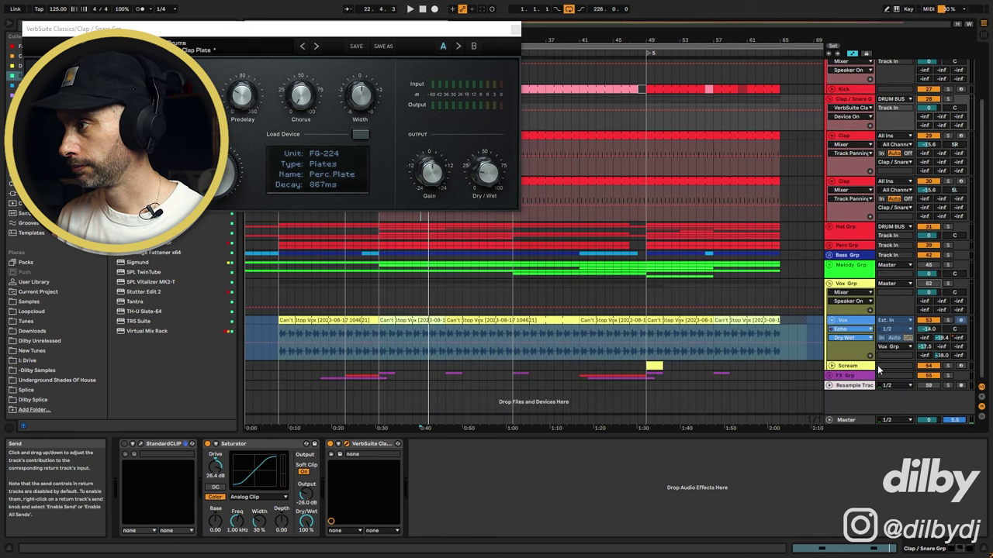
click(514, 30)
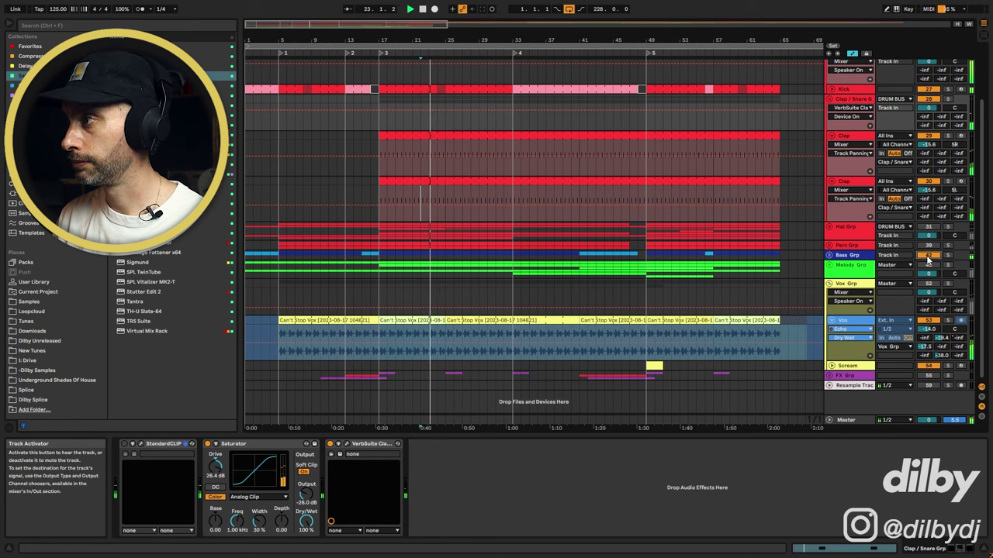
Step: Fold the Clap / Snare Grp, unfold and unmute the Hat Grp, and play its Open Hat with the kick from bar 5
click(835, 101)
click(846, 177)
click(829, 177)
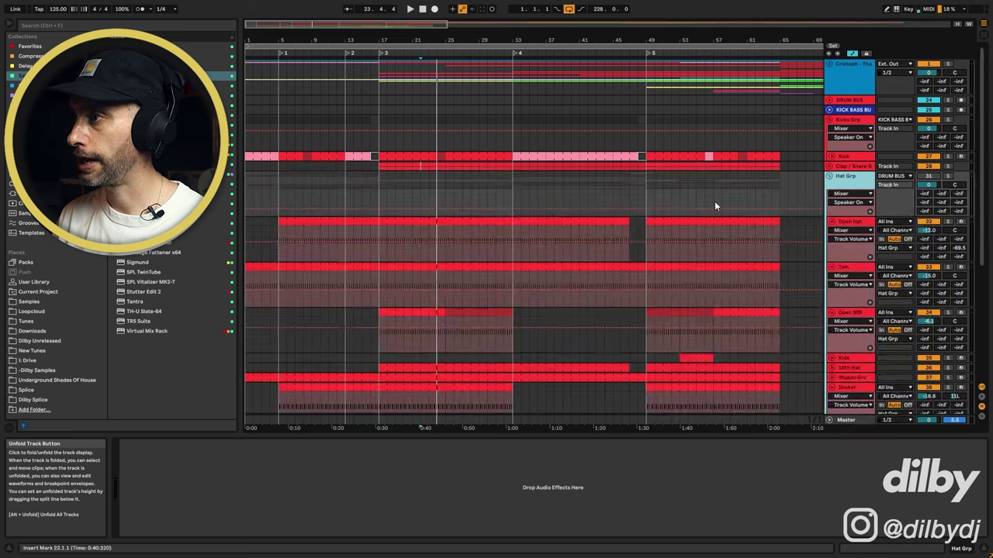
scroll(543, 233, down, 2)
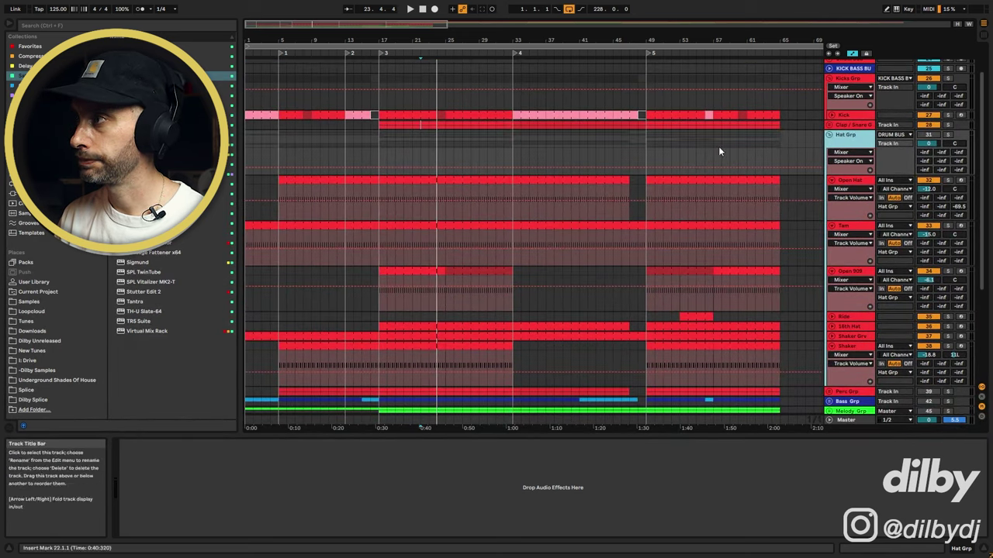
key(space)
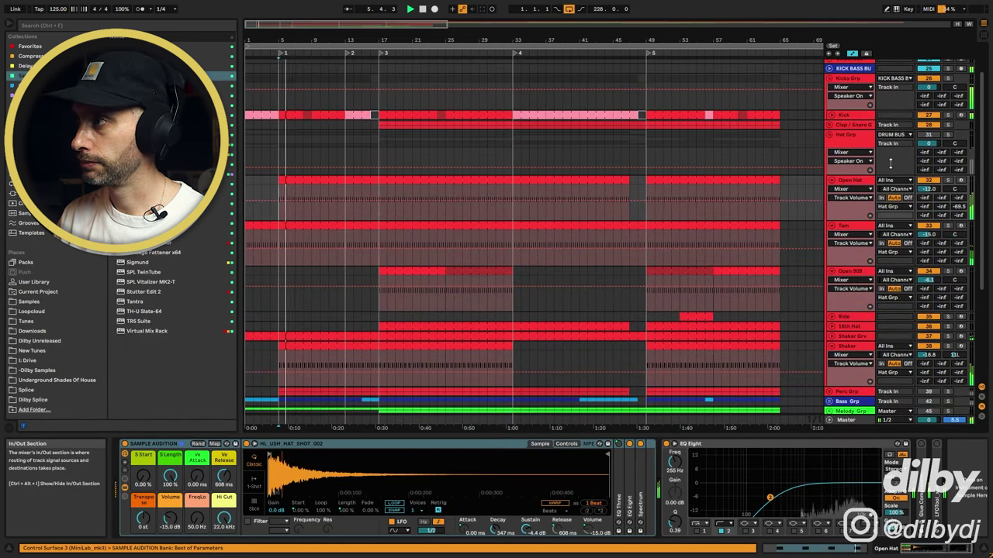
Step: Solo the Open Hat track, audition it from bar 5, and unsolo it to hear it alongside the kick
click(858, 180)
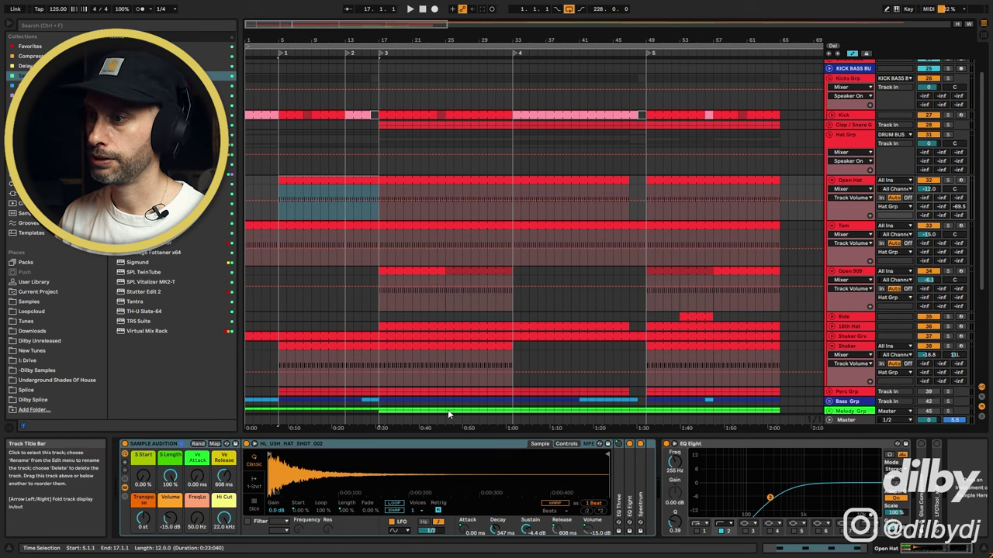
click(948, 180)
key(space)
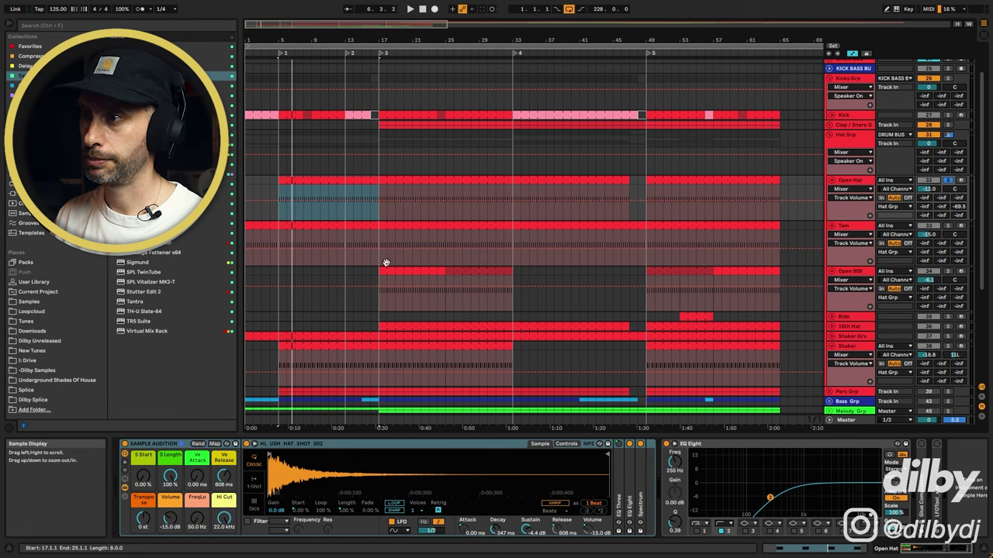
click(948, 180)
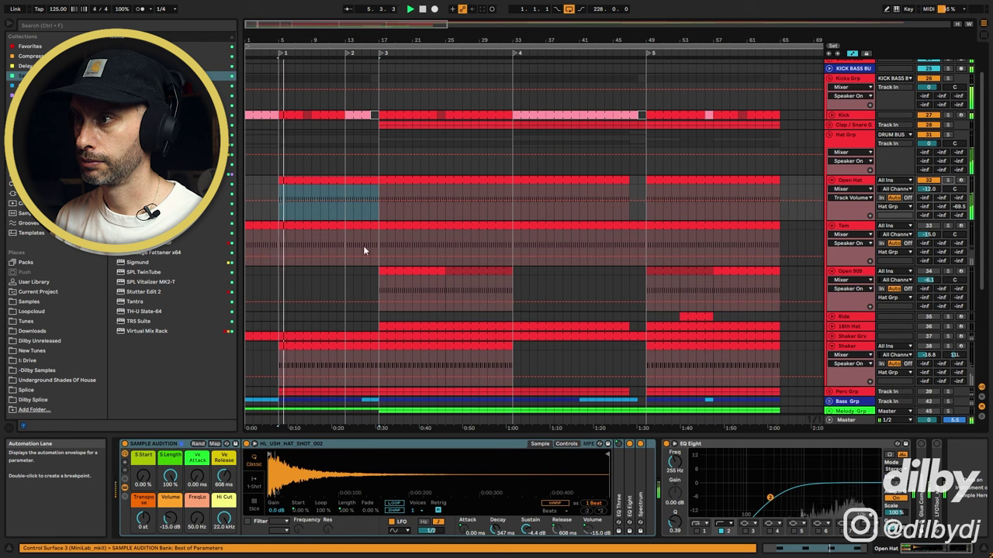
Step: Unmute the Tam track and play it with the active drums from bar 2 and again from bar 5
click(855, 224)
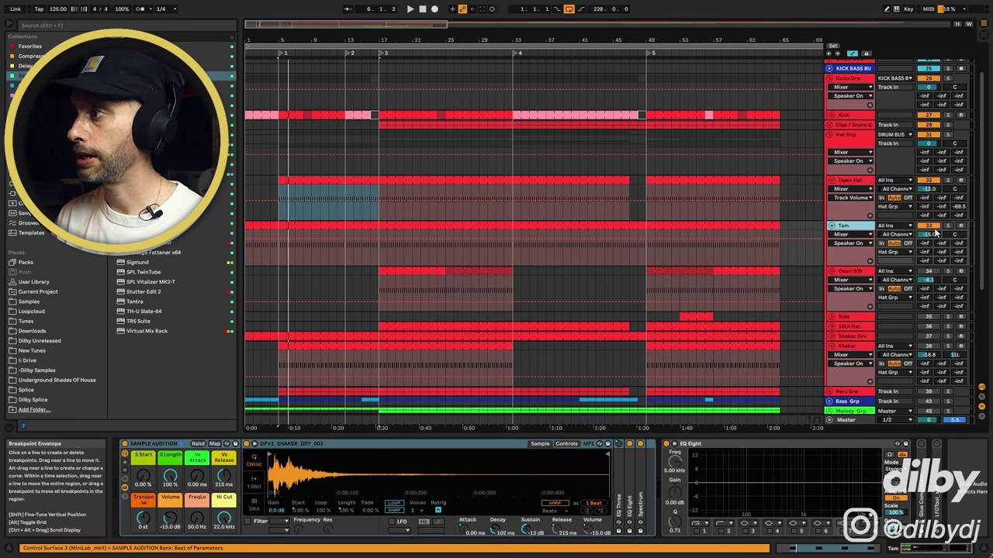
click(252, 248)
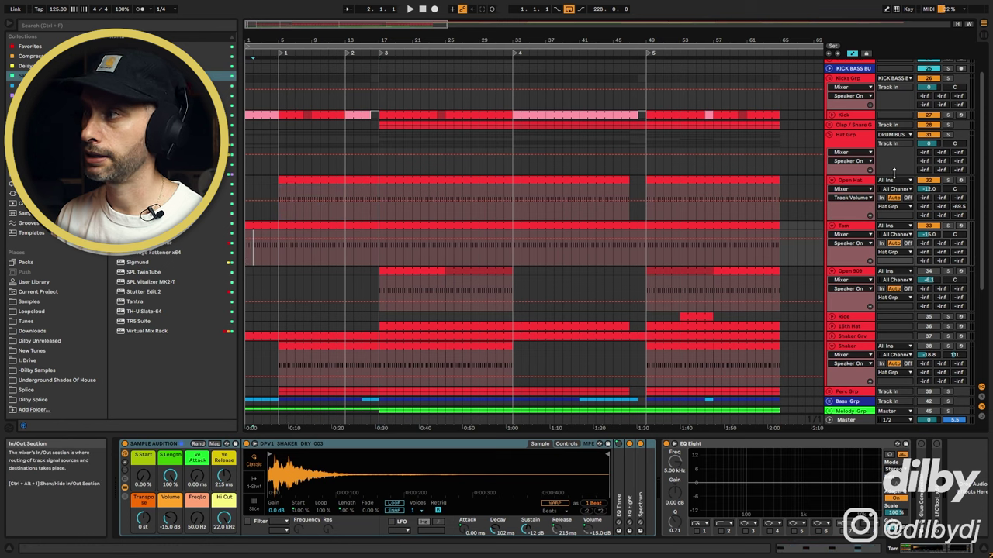
key(space)
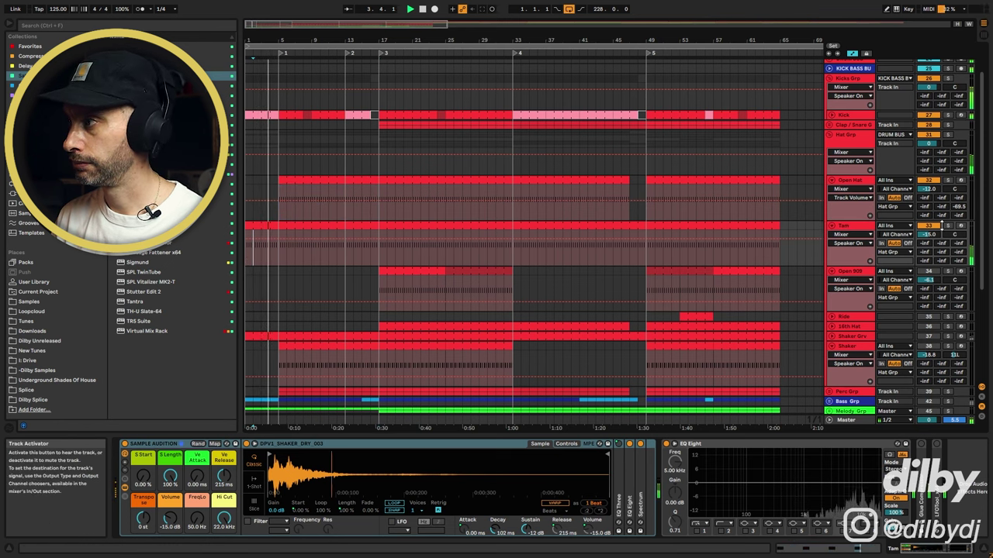
click(280, 253)
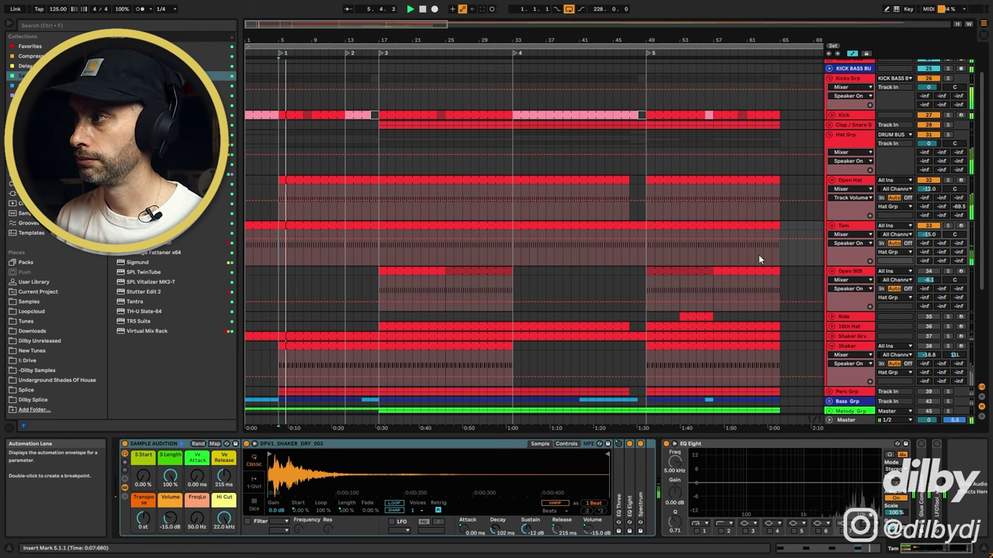
key(space)
Step: Unmute the Shaker Grv and Shaker tracks one after the other, view each one's MIDI clip, and play them from bars 1 and 5
click(888, 337)
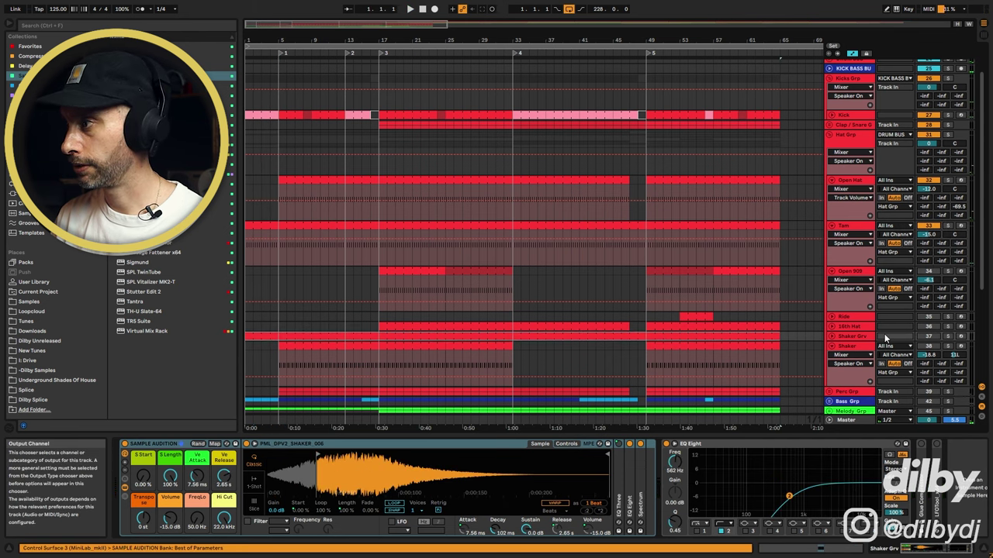
click(930, 337)
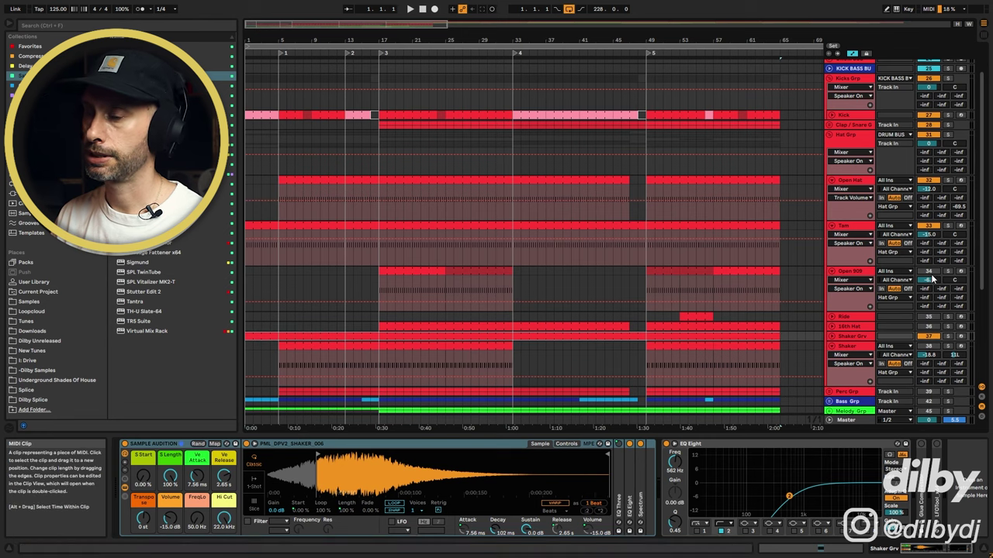
double_click(262, 339)
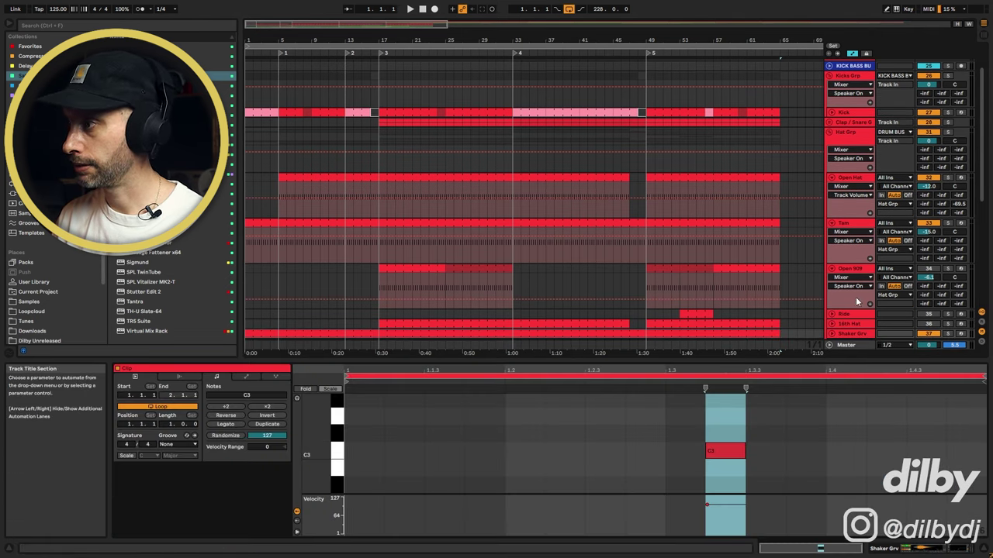
scroll(916, 307, down, 1)
key(space)
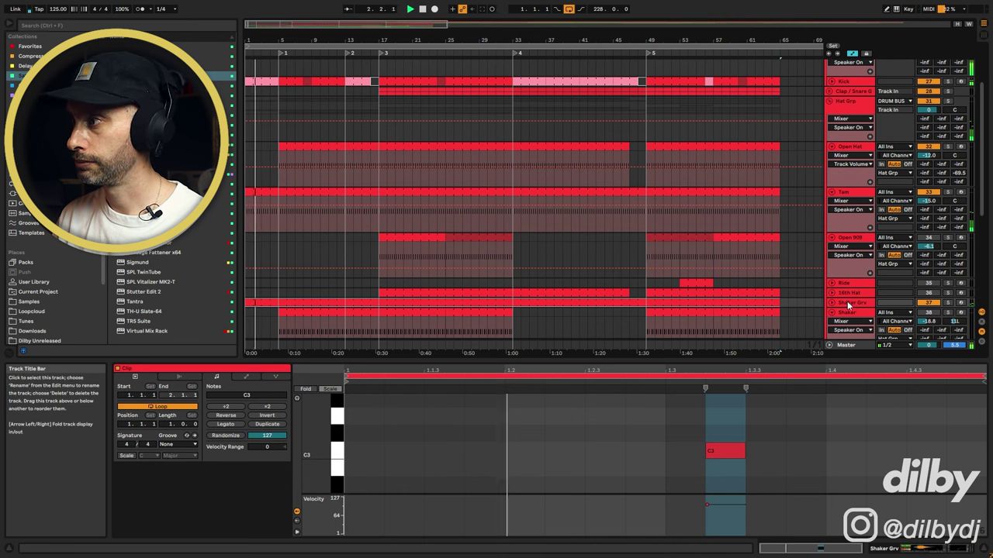
key(space)
click(301, 313)
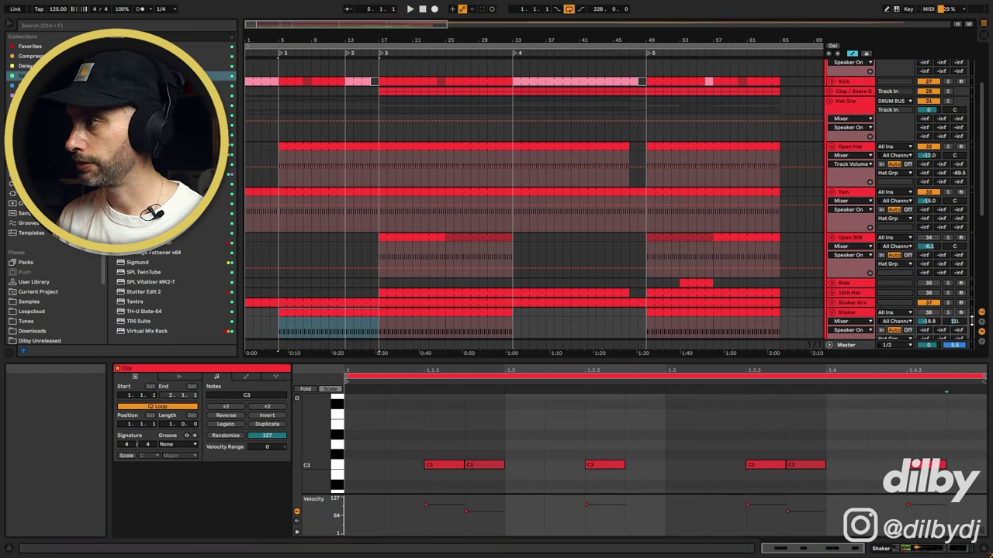
key(space)
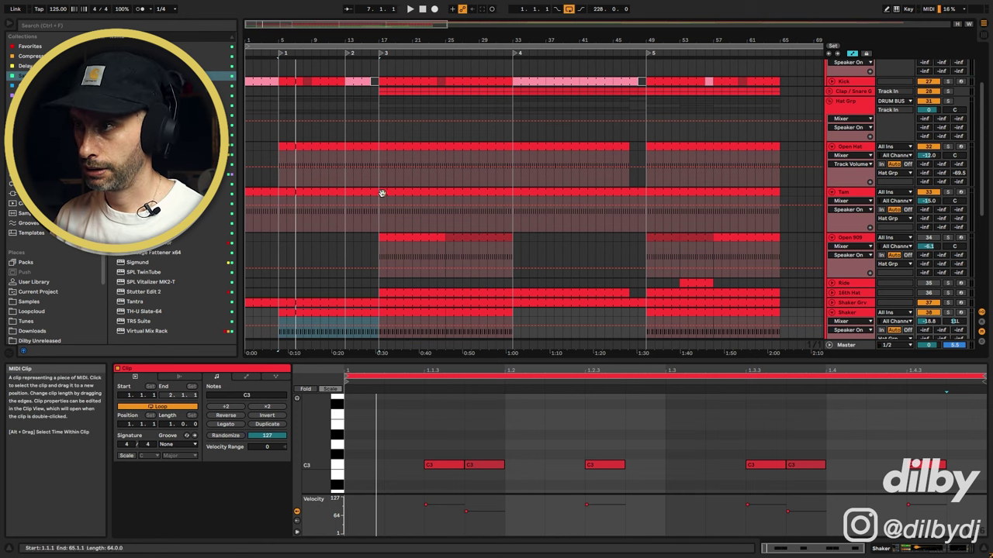
Step: Unmute the Open 909 track, play it from bar 17, and set its track volume to -6.4 dB
click(425, 244)
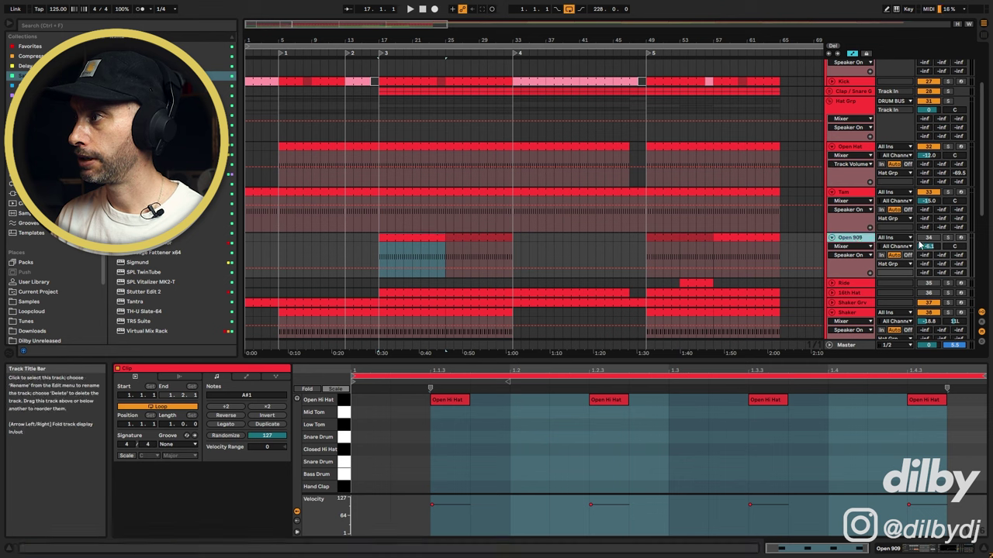
key(space)
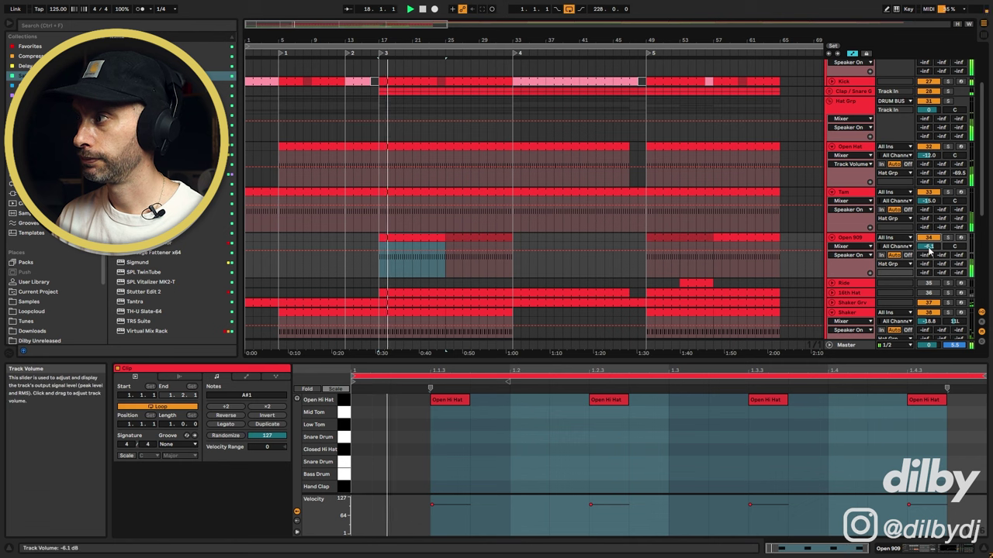
drag(928, 247, 928, 249)
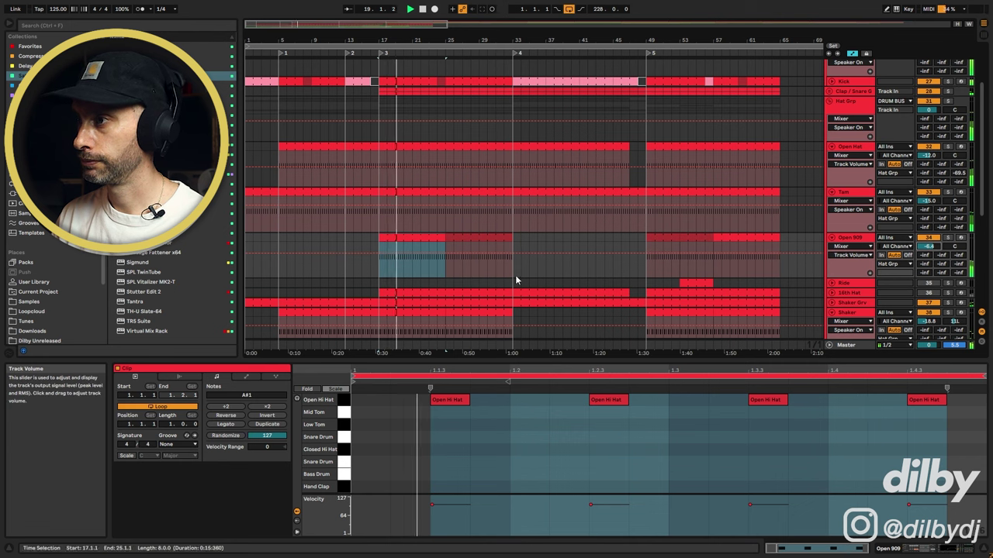
key(space)
Step: Show the Open Hi Hat's Decay automation on the Open 909 track and audition it from bar 29 and from bar 22
click(478, 239)
key(shift+Tab)
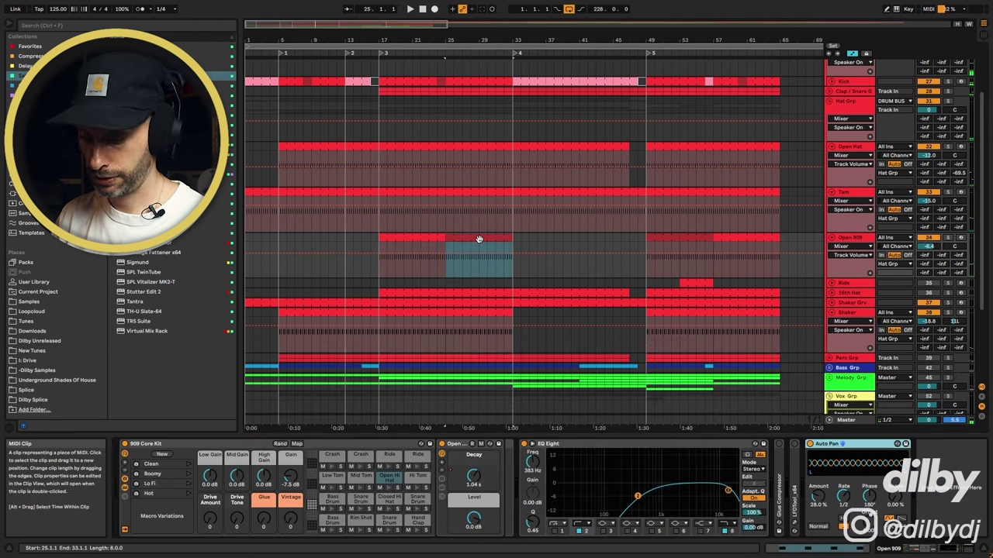
click(475, 481)
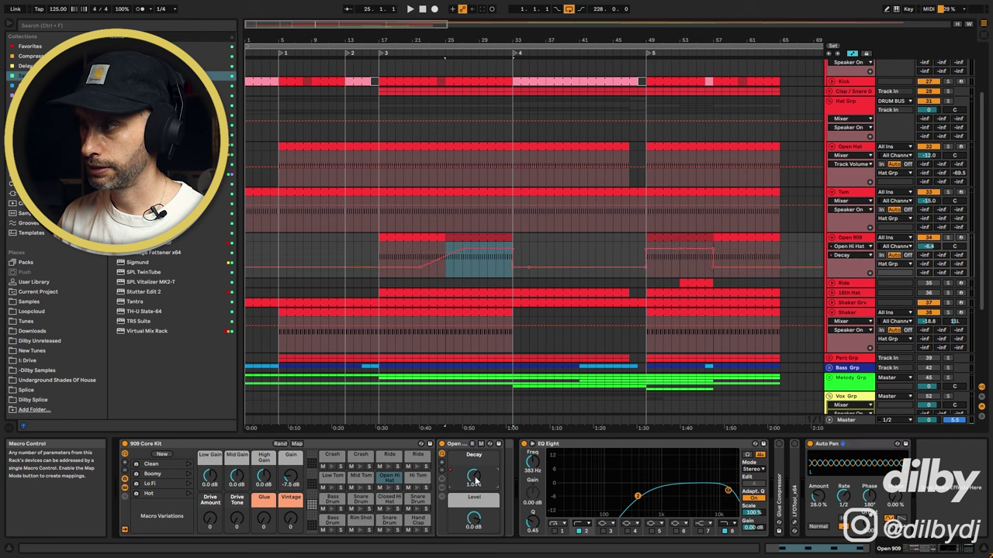
click(480, 248)
key(space)
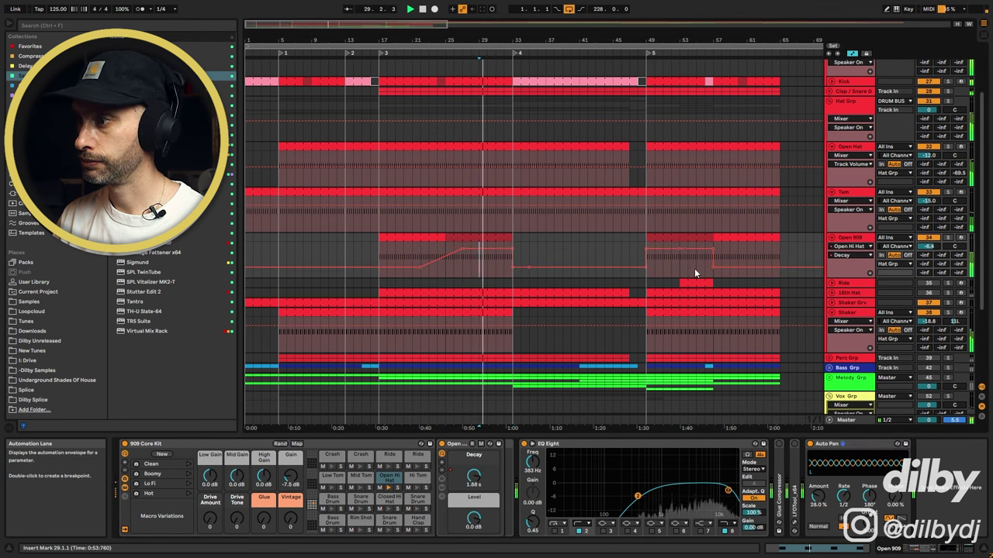
click(422, 247)
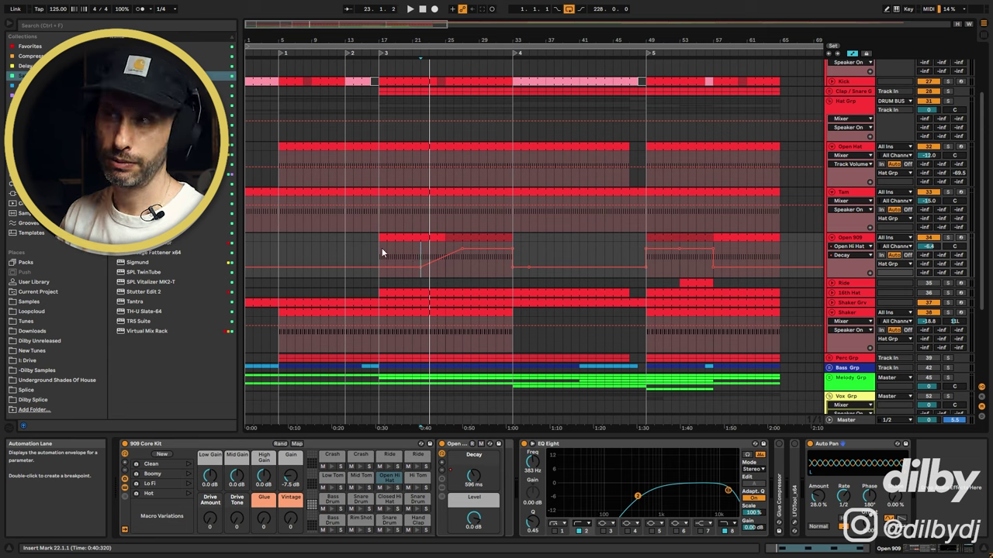
Step: Solo the Ride track, play its clip from bar 53, and open the clip's MIDI notes and velocities
click(687, 284)
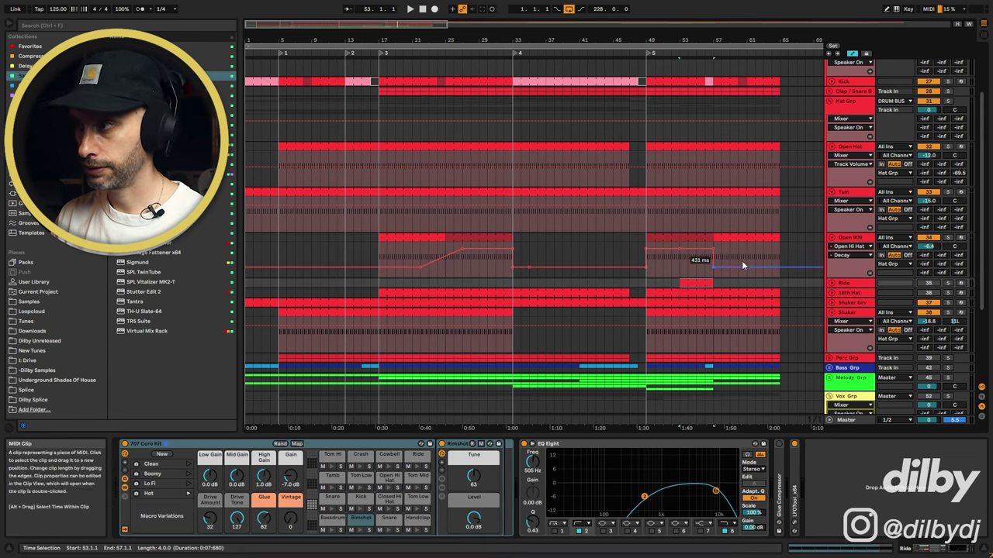
click(947, 284)
key(space)
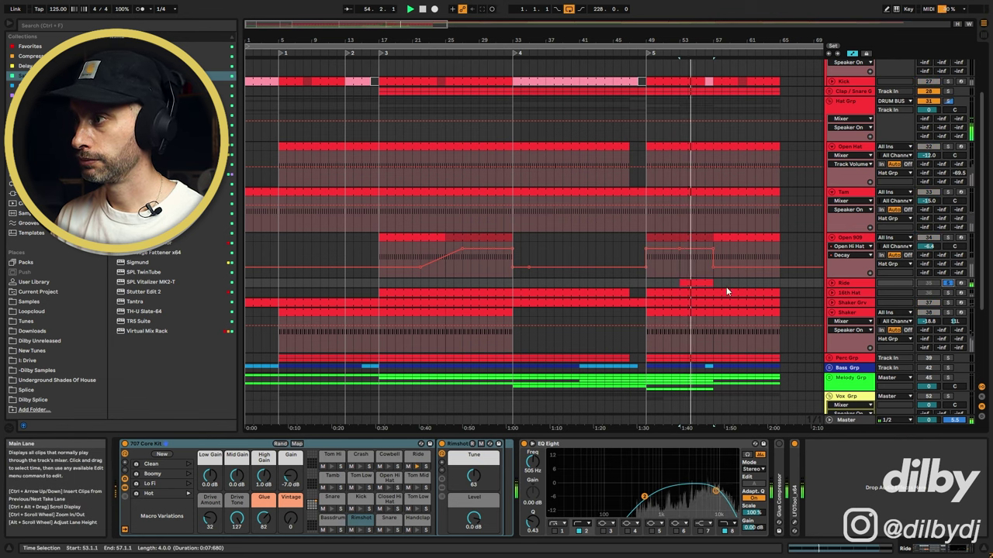
double_click(691, 284)
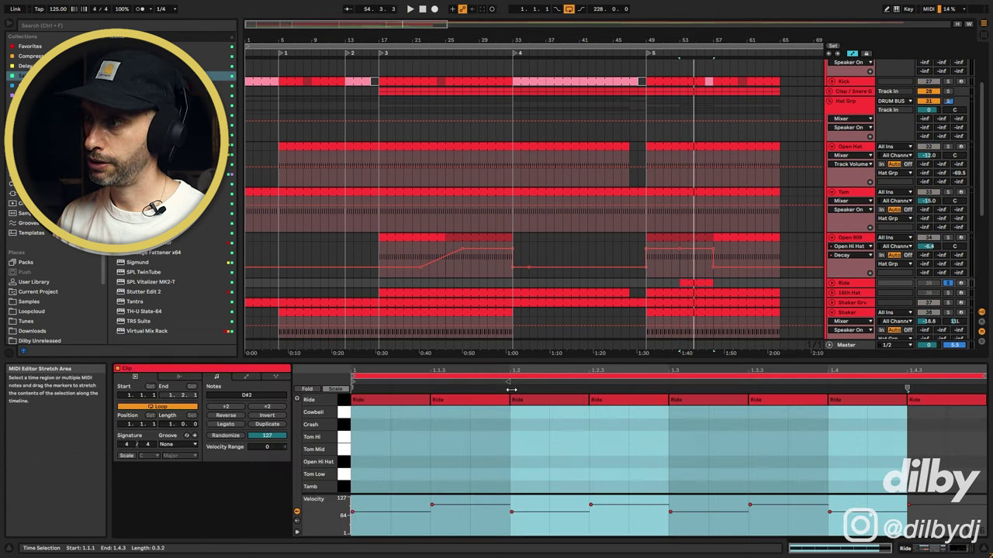
Step: Open LFOTool on the Ride track, move its window fully into view, and play the soloed ride through it
double_click(863, 284)
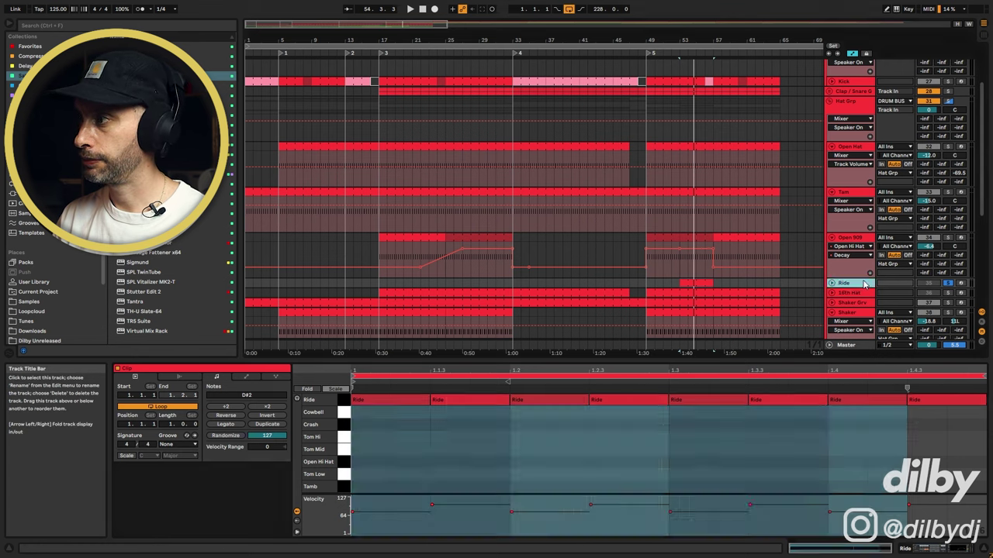
click(796, 525)
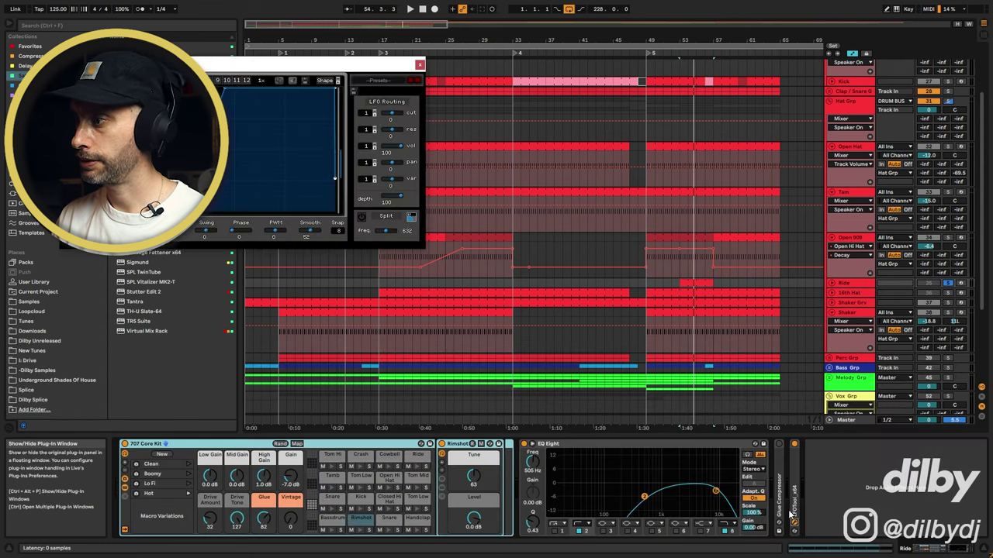
drag(226, 74, 428, 88)
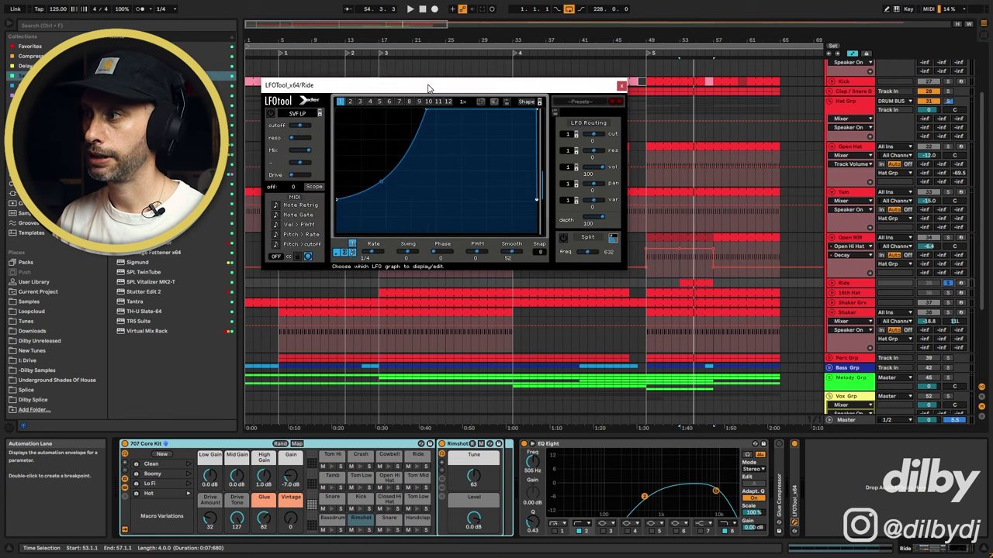
click(779, 488)
key(space)
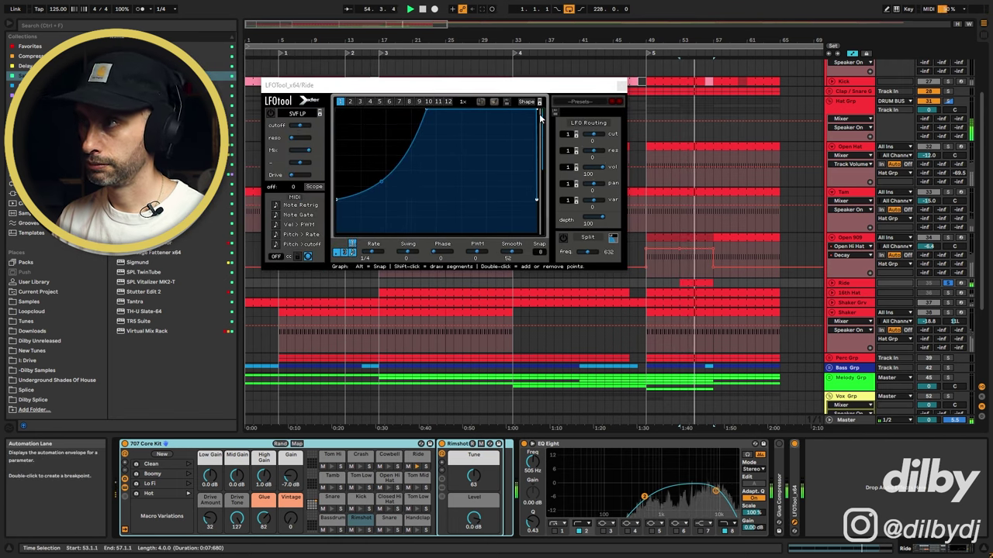
Step: Pull the final top point of LFOTool's volume curve slightly earlier and replay the soloed Ride from bar 53
key(space)
drag(538, 111, 524, 102)
key(space)
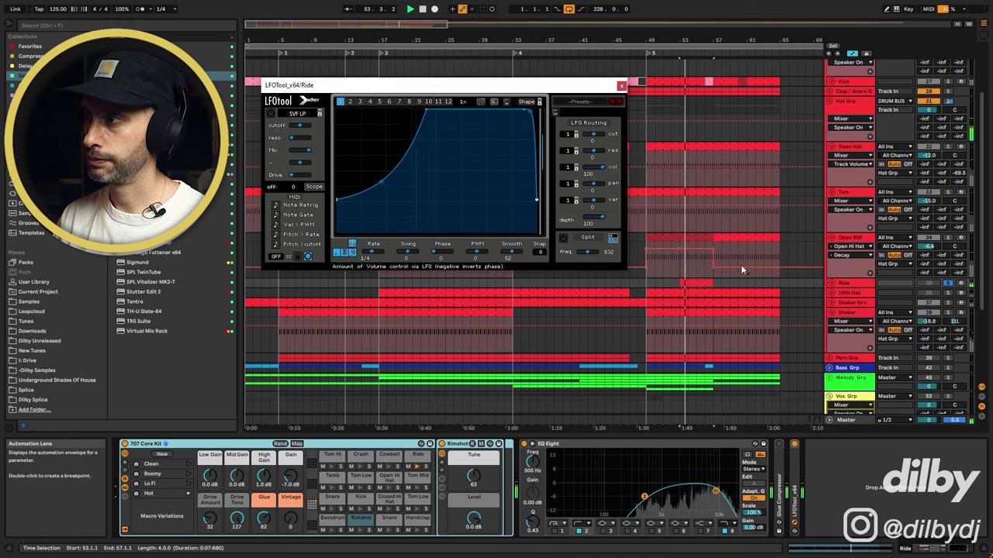
key(space)
Step: Unsolo and unmute the Ride track, and play it with the other active drums from bar 52
click(673, 283)
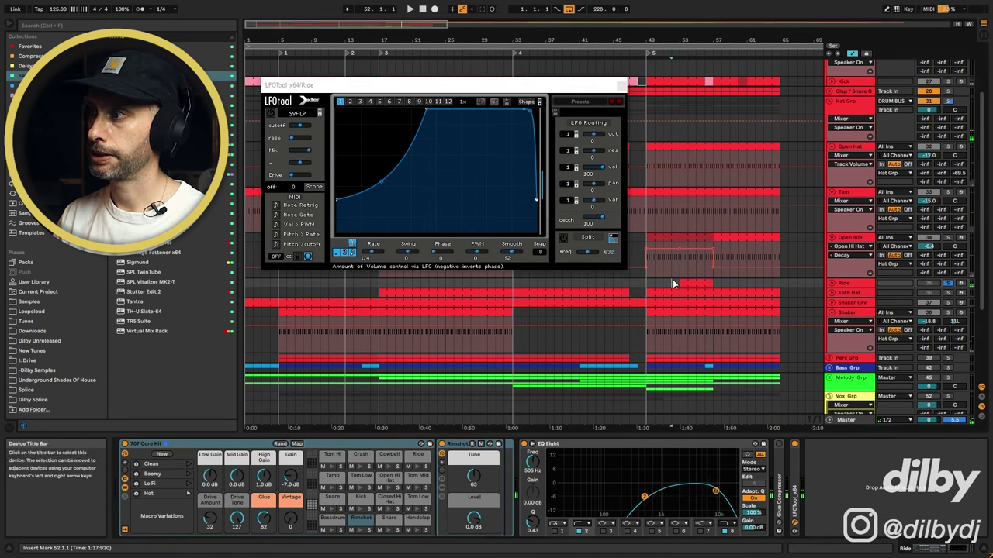
click(947, 284)
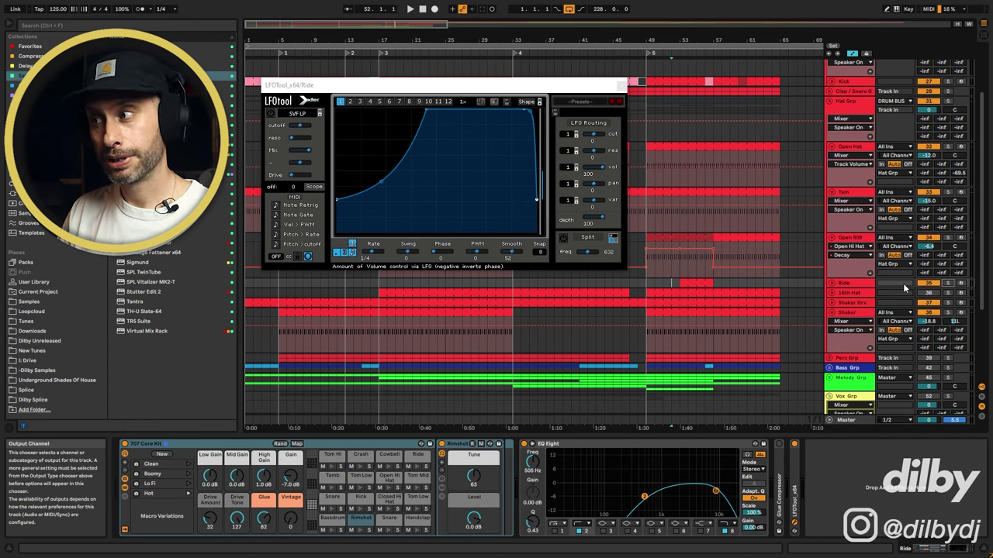
key(space)
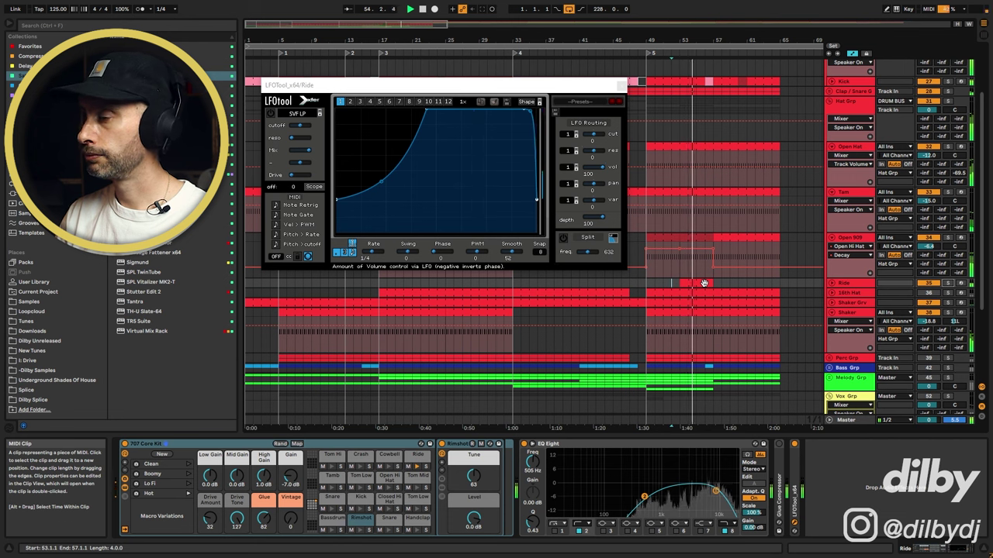
key(space)
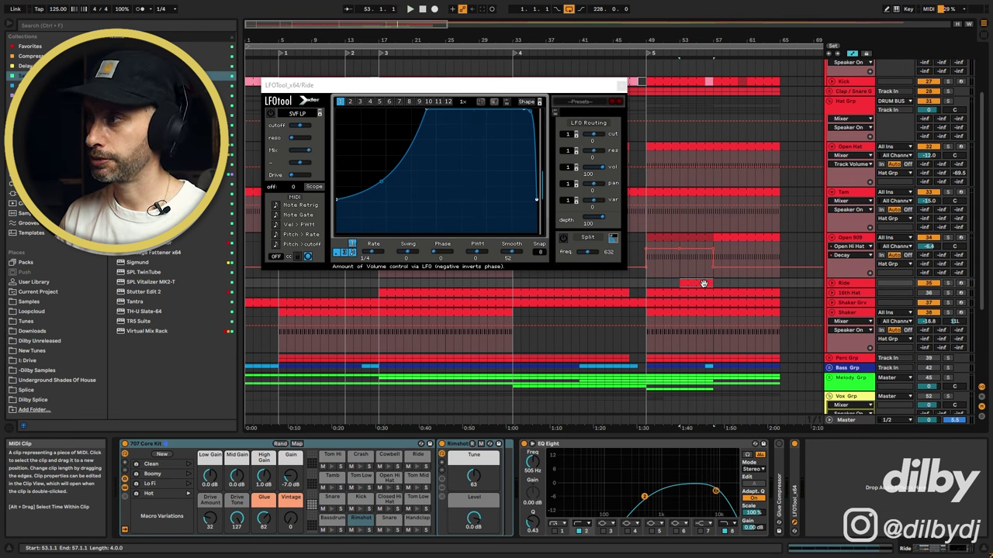
Step: Close the Ride's LFOTool window, solo the 16th Hat track, and open its clip's MIDI notes at bar 17
click(622, 86)
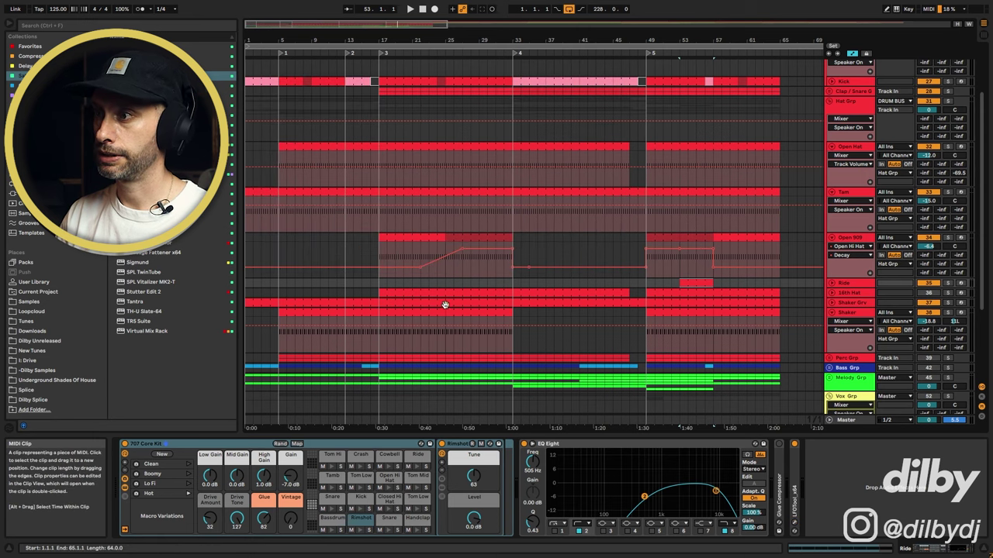
click(362, 293)
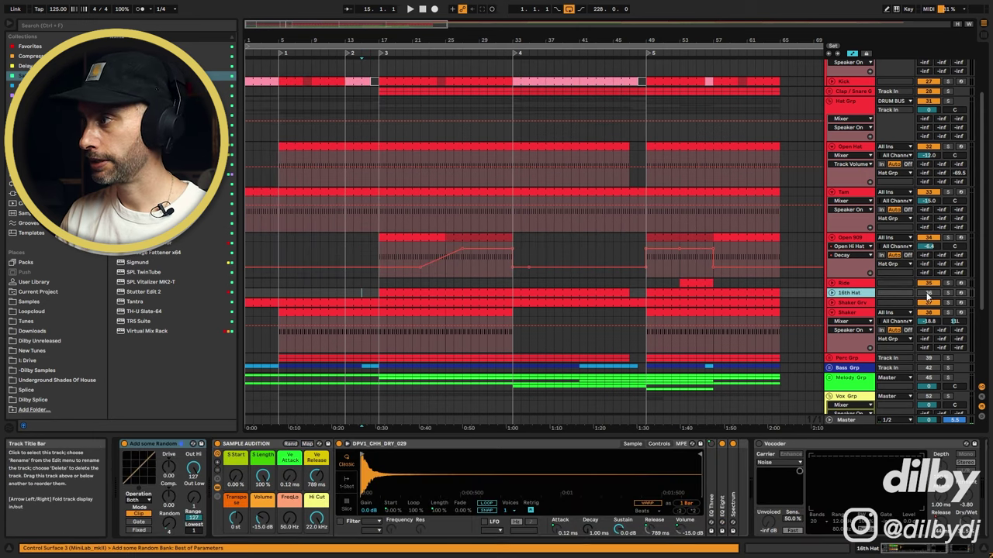
click(949, 293)
double_click(382, 295)
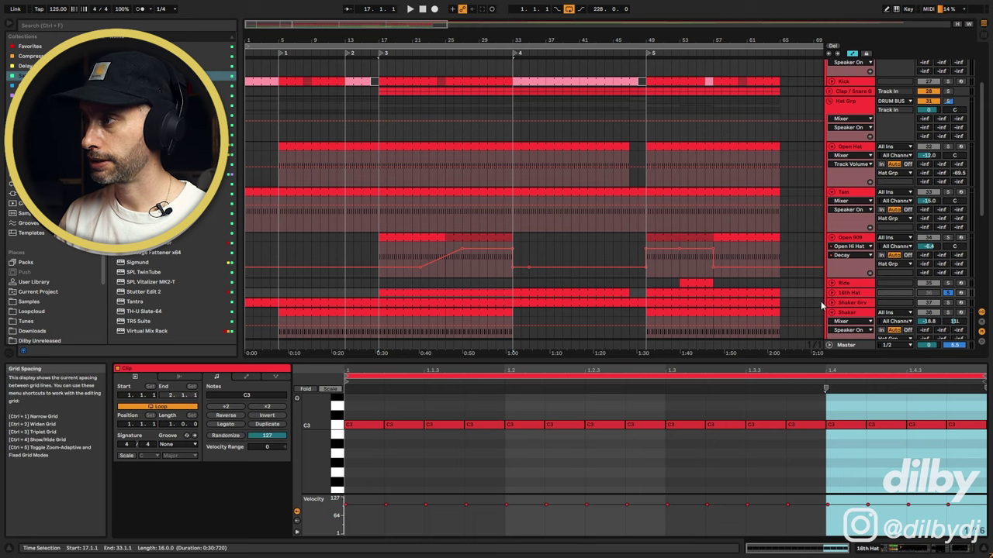
Step: Delete the Vocoder from the 16th Hat track's device chain
click(850, 295)
click(795, 448)
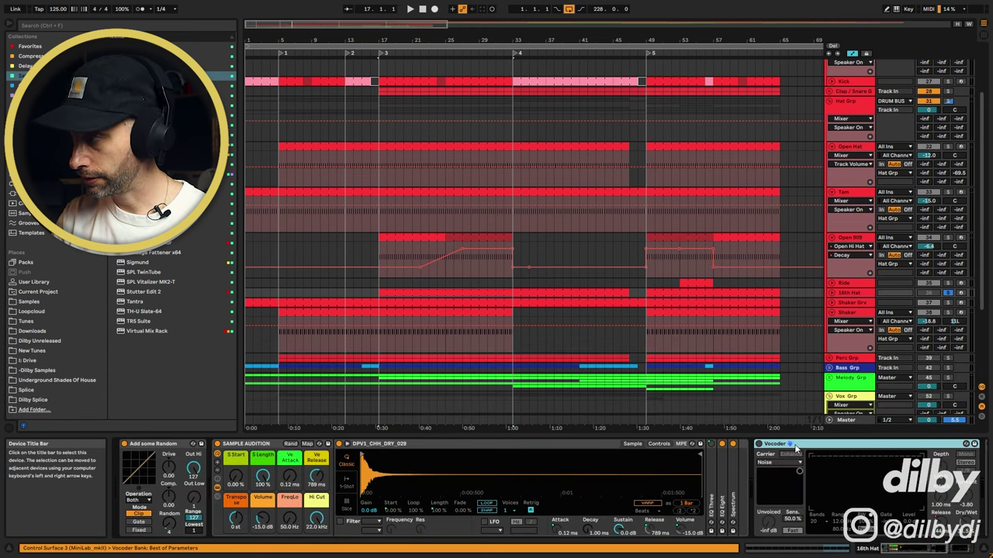
key(Delete)
Step: Inspect LFOTool's curve on the 16th Hat track in full view, hide its window, and play the soloed hat from bar 17
scroll(868, 523, right, 2)
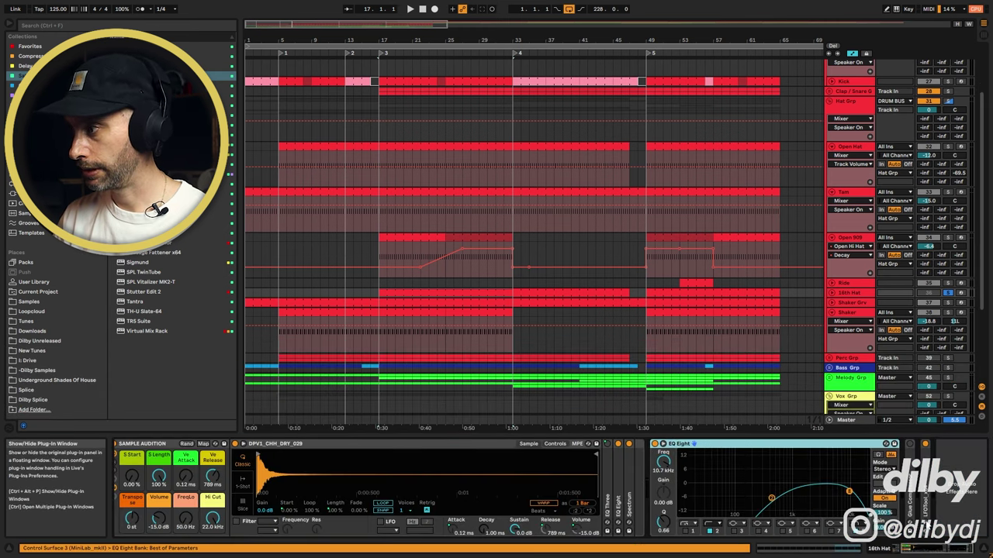
click(925, 514)
drag(366, 66, 552, 163)
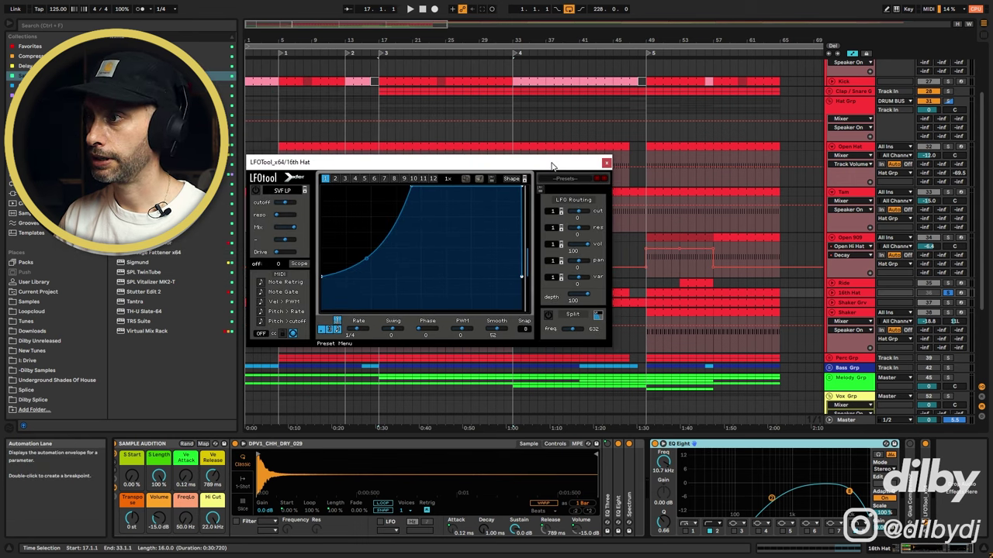
key(ctrl+alt+p)
key(space)
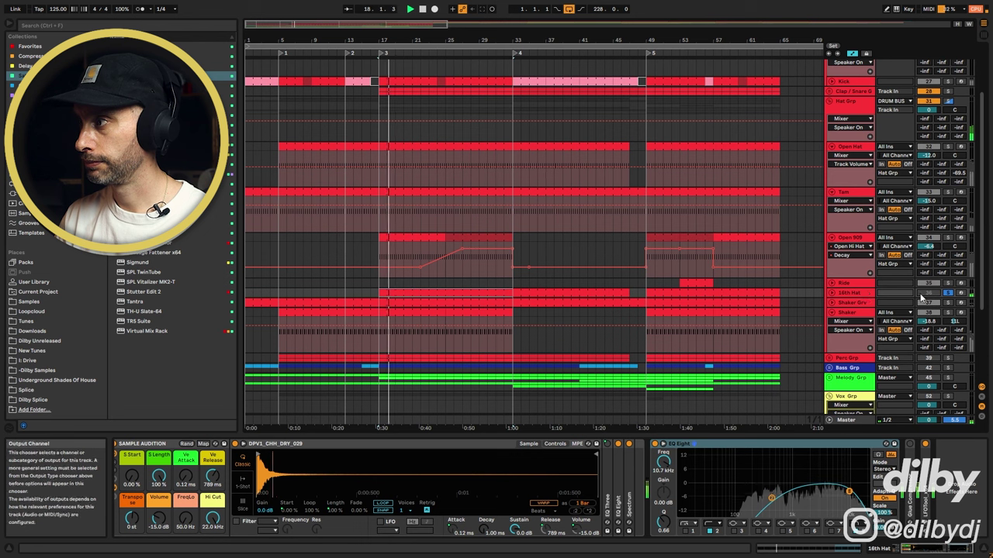
click(468, 309)
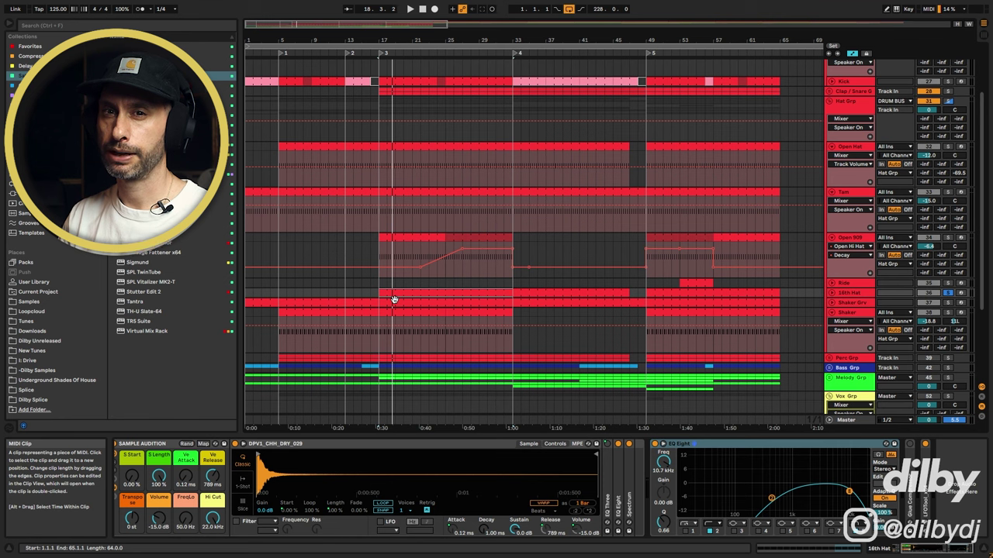
Step: Unfold the Perc Grp, open the Conga clip's notes, and play the soloed Conga track from bar 21
click(842, 324)
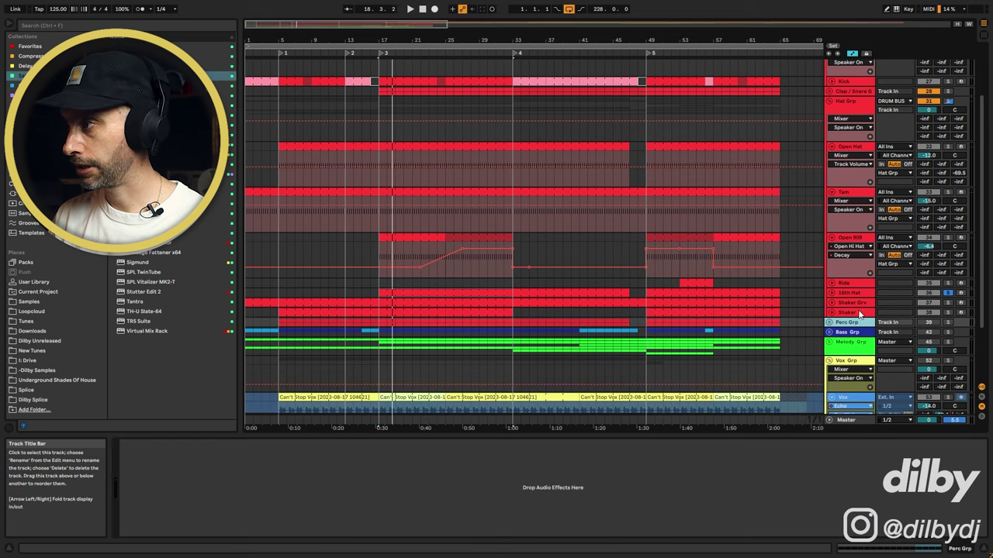
scroll(859, 314, down, 1)
click(829, 312)
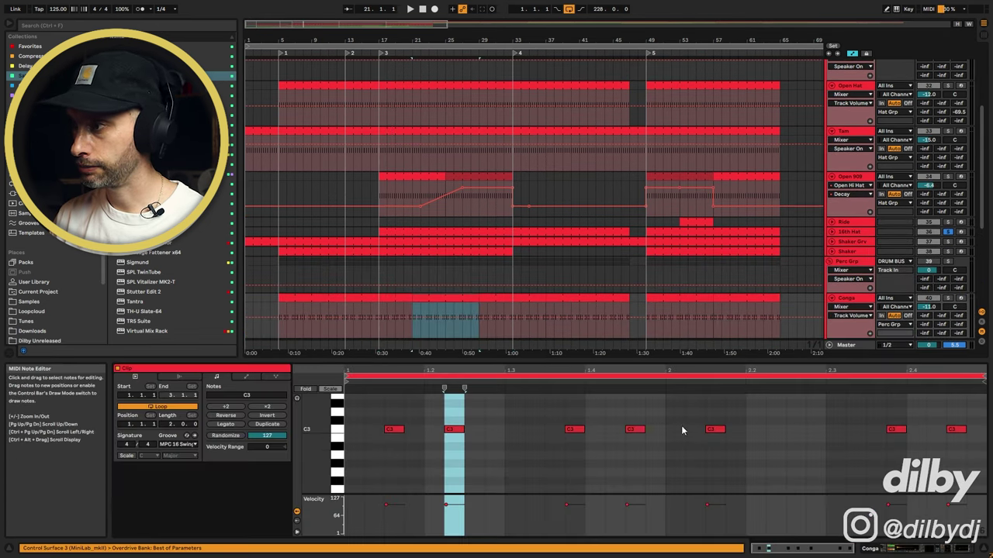
click(948, 299)
click(929, 262)
key(space)
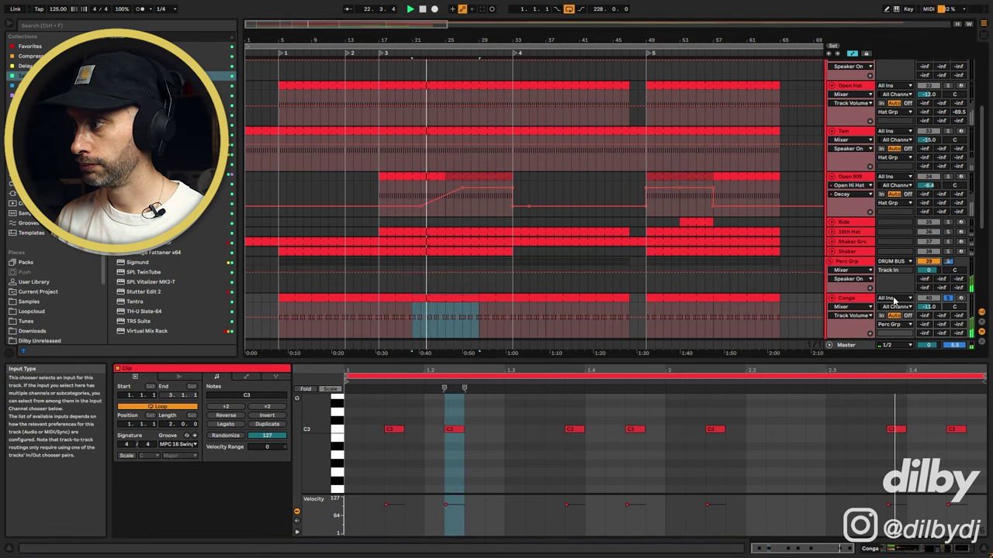
Step: Show the Conga track's device chain, collapse its Spectrum device, and bring the start of the chain back into view
click(939, 552)
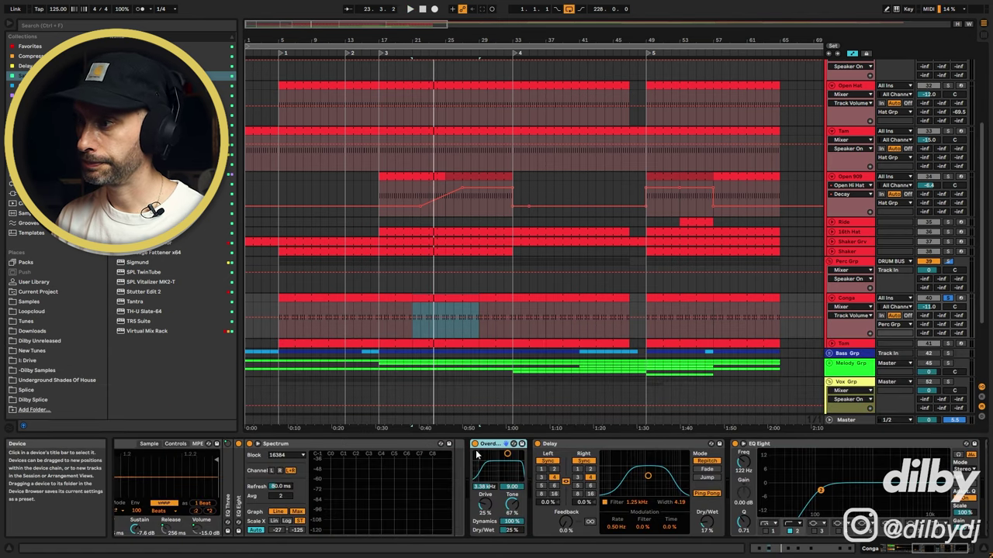
click(928, 550)
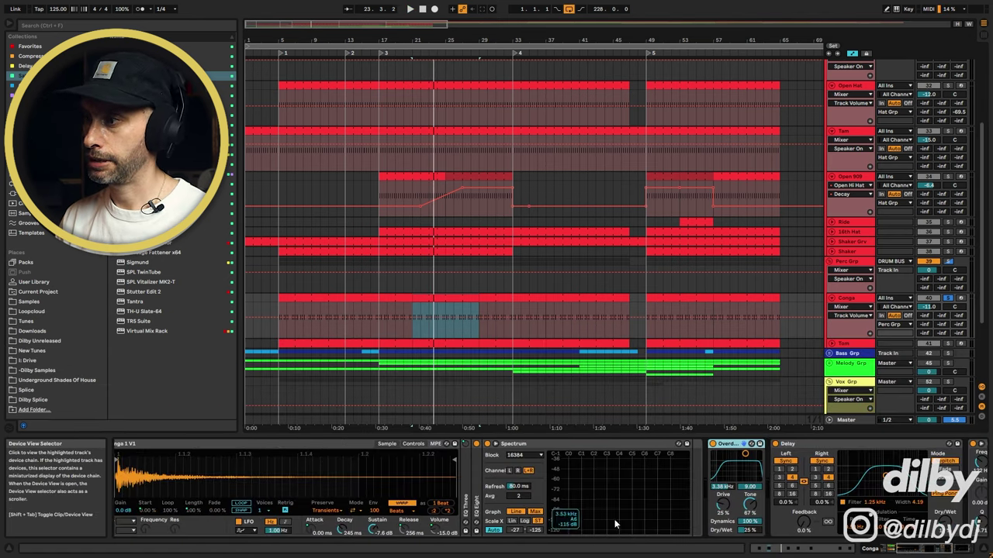
double_click(568, 445)
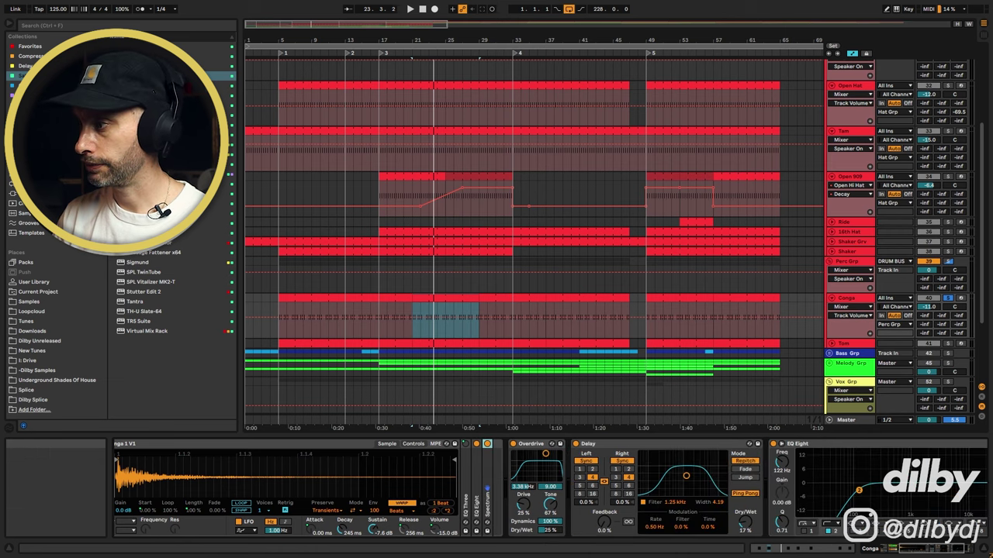
click(923, 550)
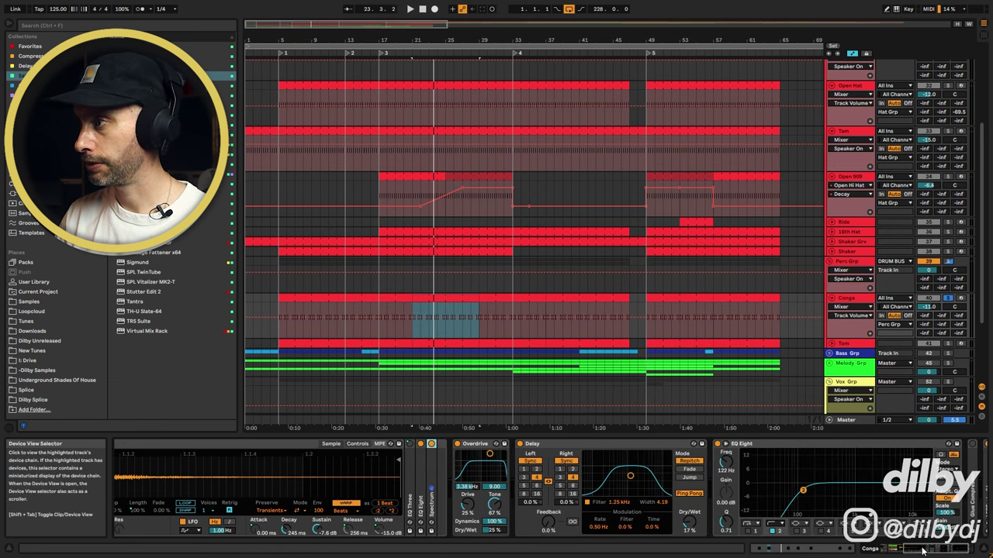
drag(923, 550, 900, 553)
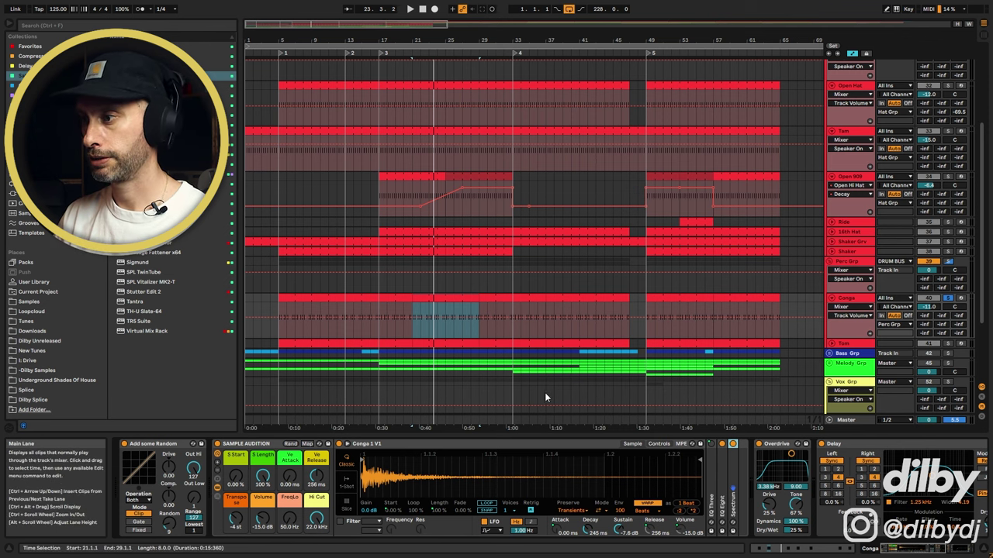
Step: Show the controls of the Conga sampler and examine its LFO waveform and pitch modulation
click(655, 444)
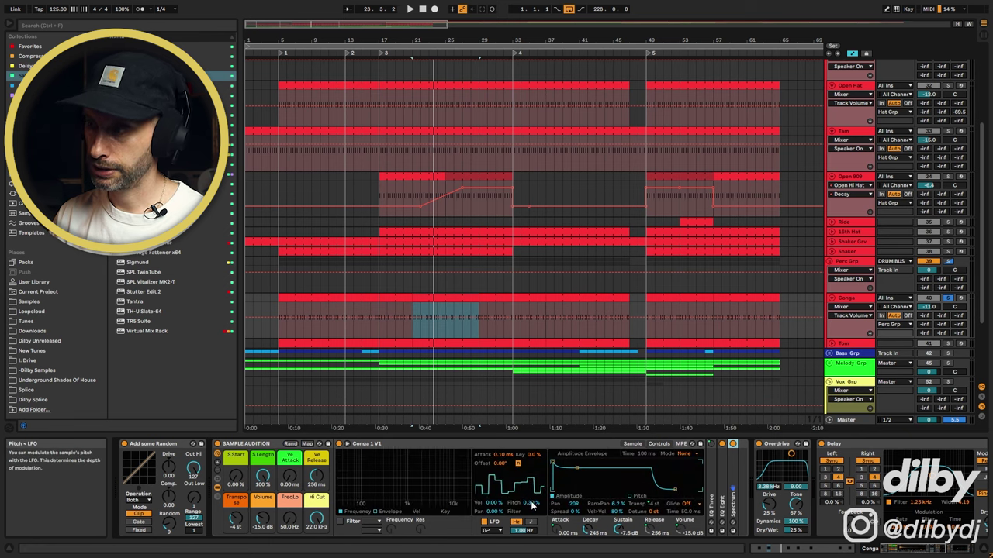
click(497, 533)
click(495, 527)
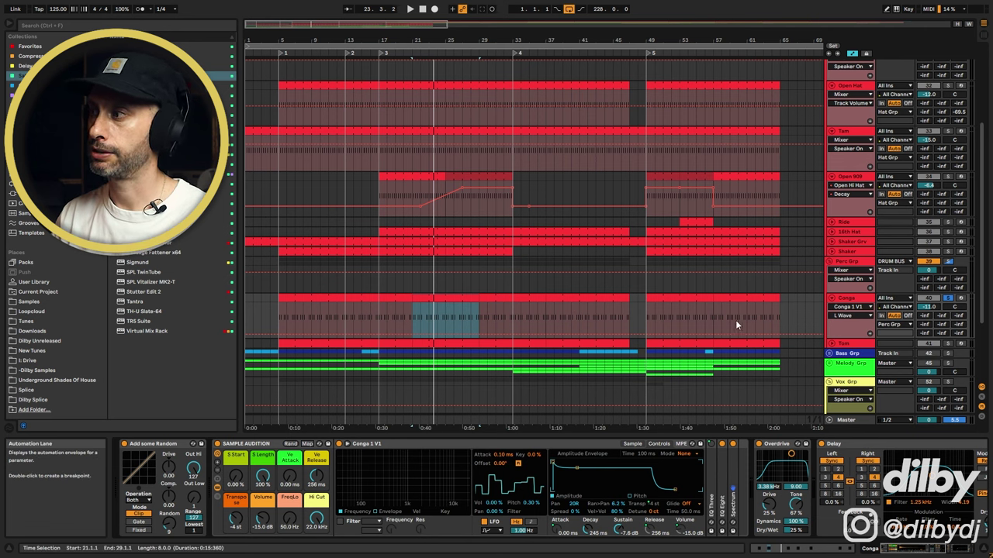
Step: Fold the Conga track, show the Tom track's devices, and solo the Tom and Conga together
click(832, 298)
click(948, 308)
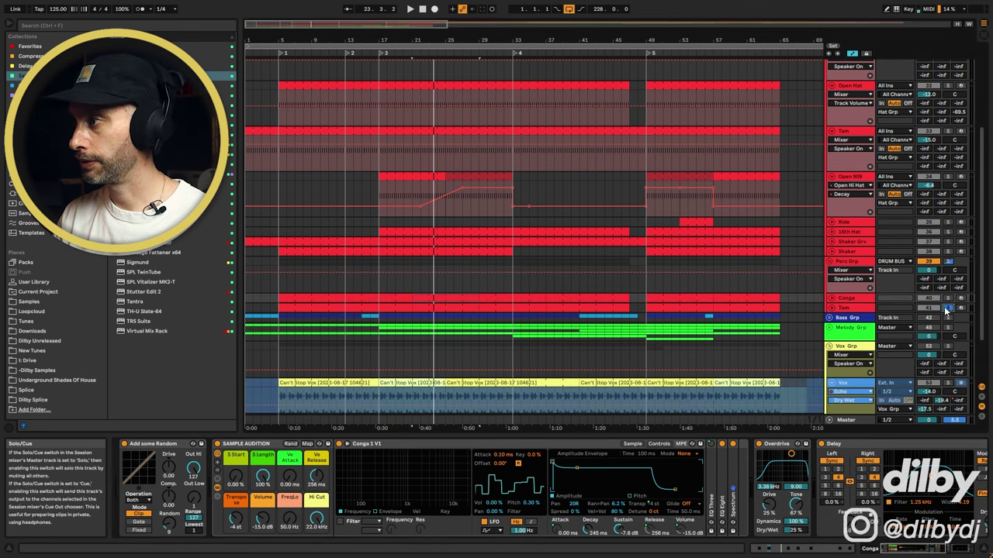
click(478, 311)
ctrl+click(948, 300)
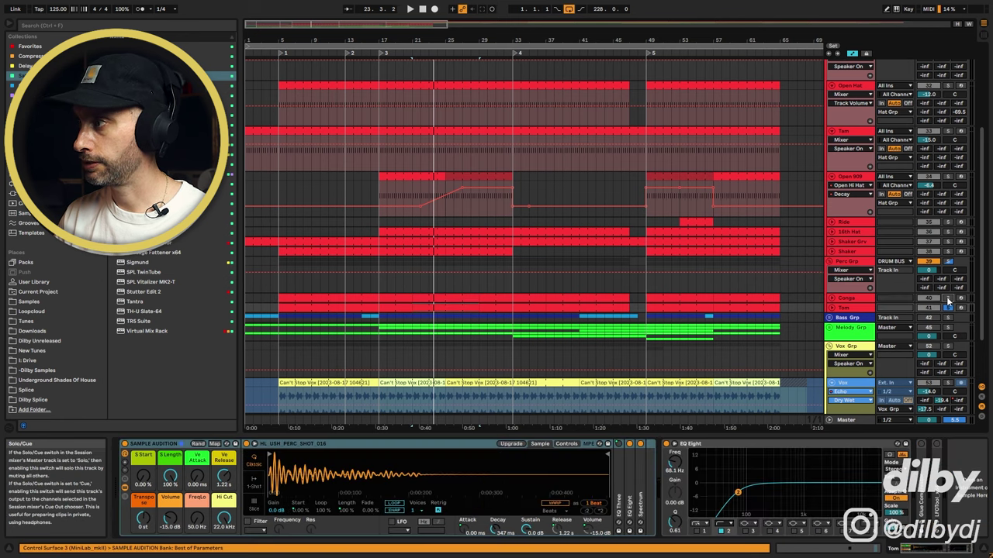
Step: Play the soloed Conga and Tom with the kick from bar 25 and open the Tom clip's notes during playback
scroll(975, 171, up, 5)
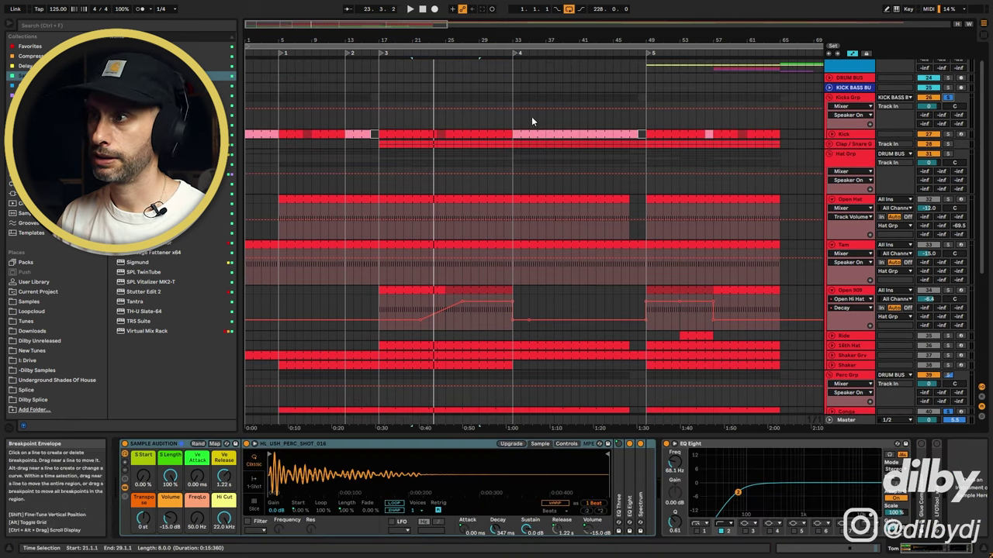
click(458, 133)
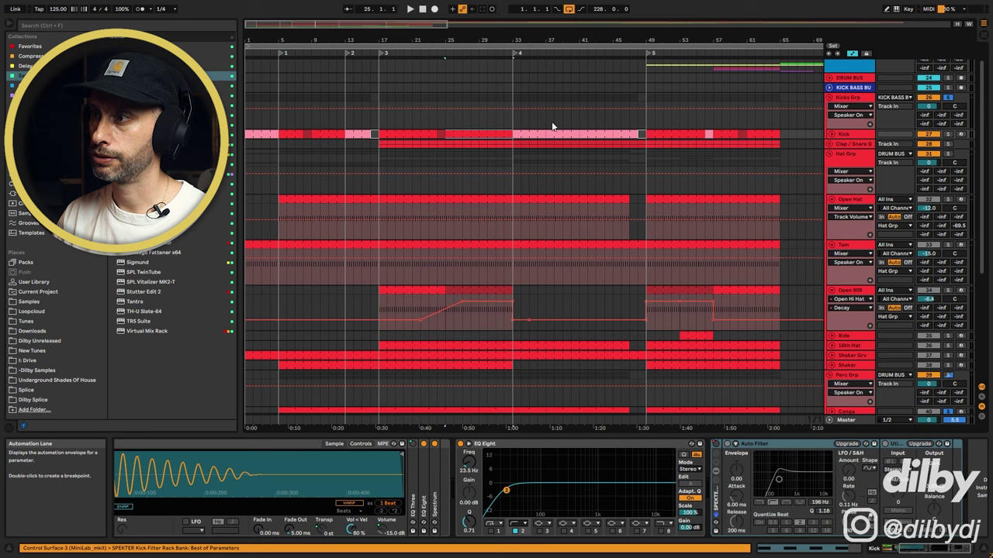
key(space)
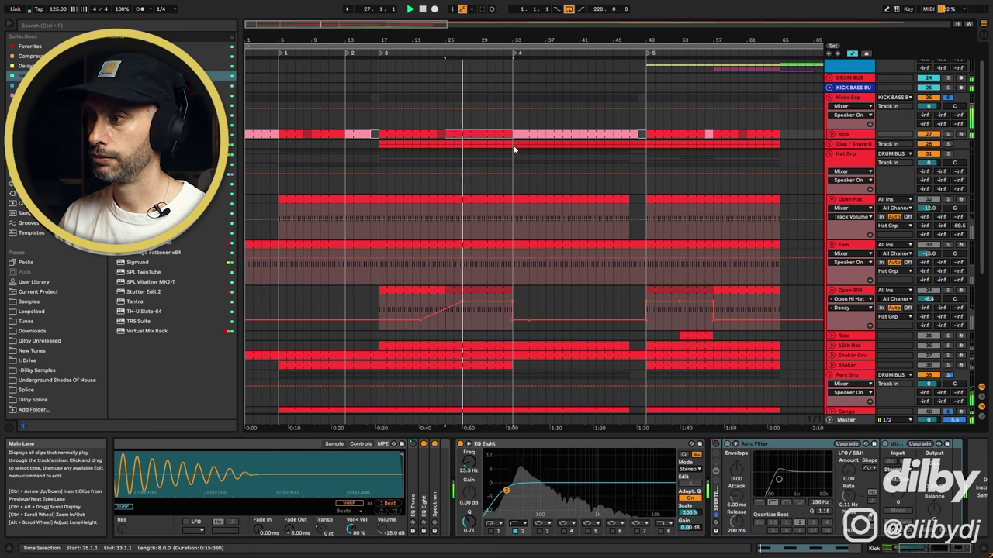
scroll(482, 283, down, 3)
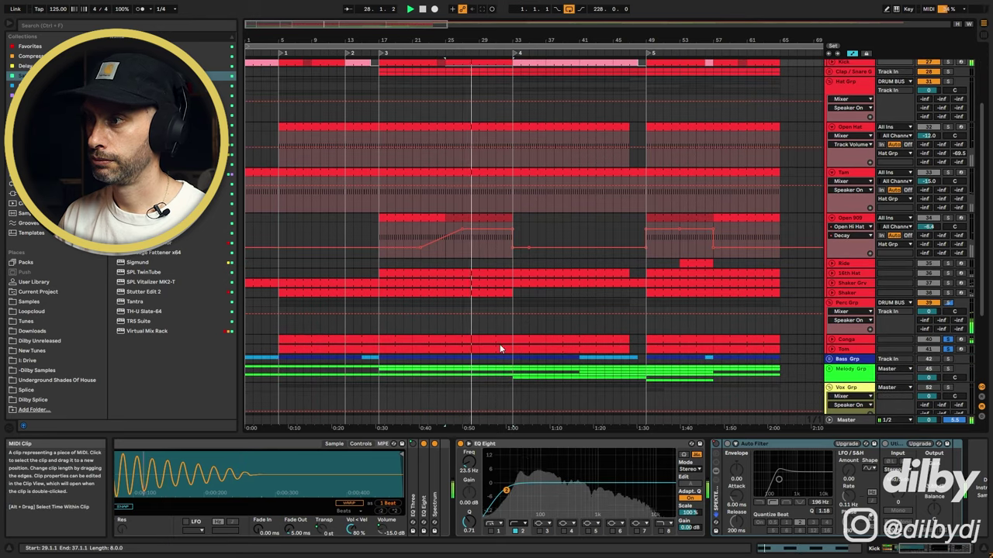
double_click(499, 345)
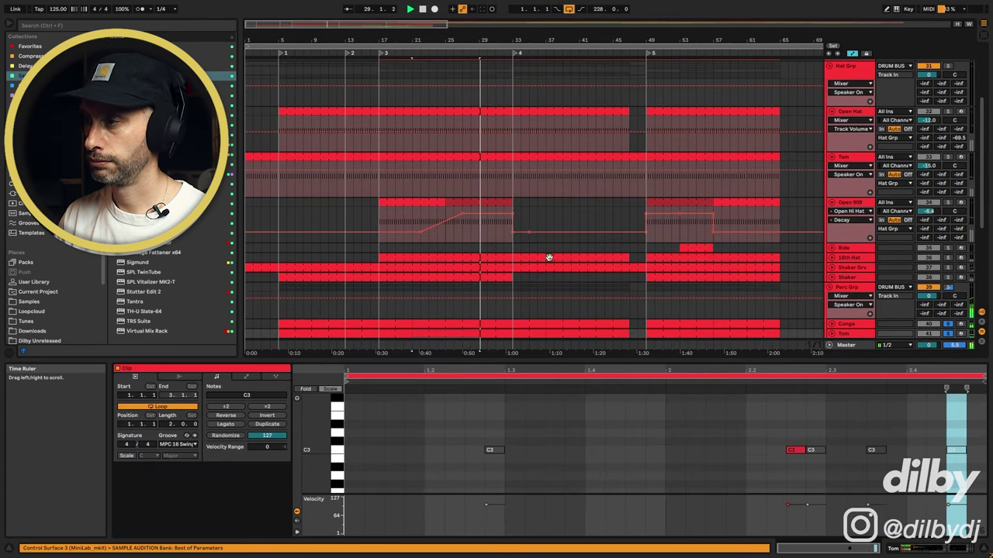
scroll(549, 257, up, 3)
key(space)
Step: Open the kick variation clip at bar 8, highlight its last two notes, and select the four bars from bar 5 in the Kicks Grp
click(308, 110)
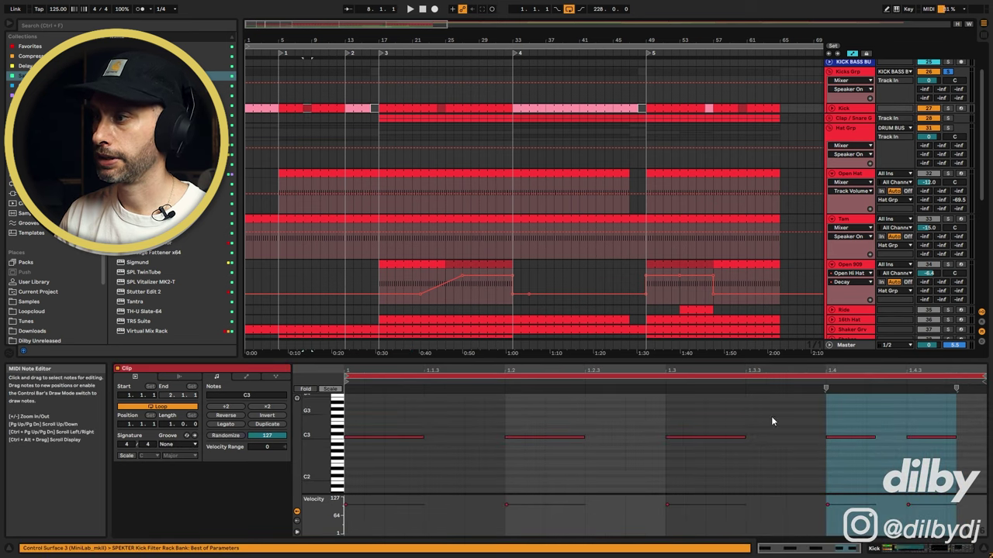
drag(856, 420, 971, 468)
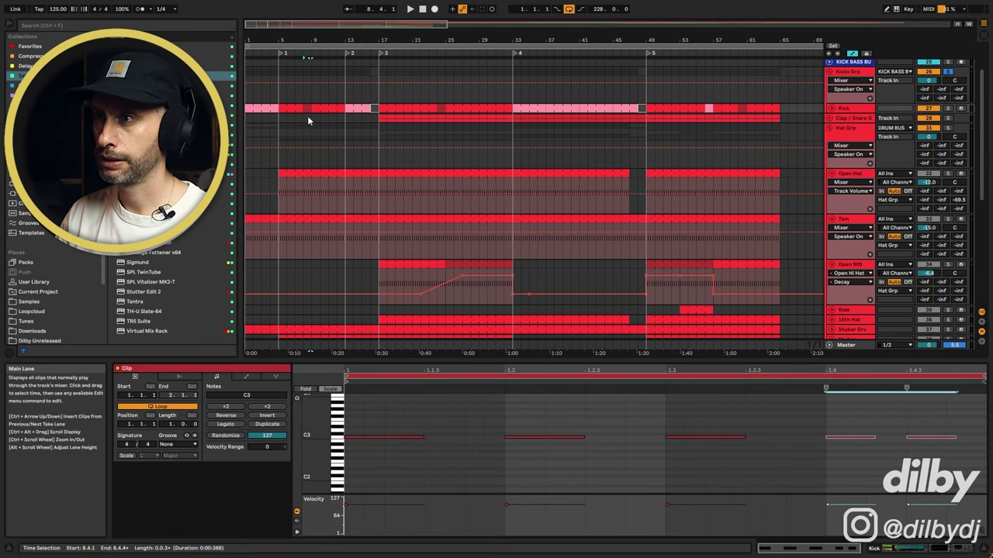
drag(310, 100, 284, 98)
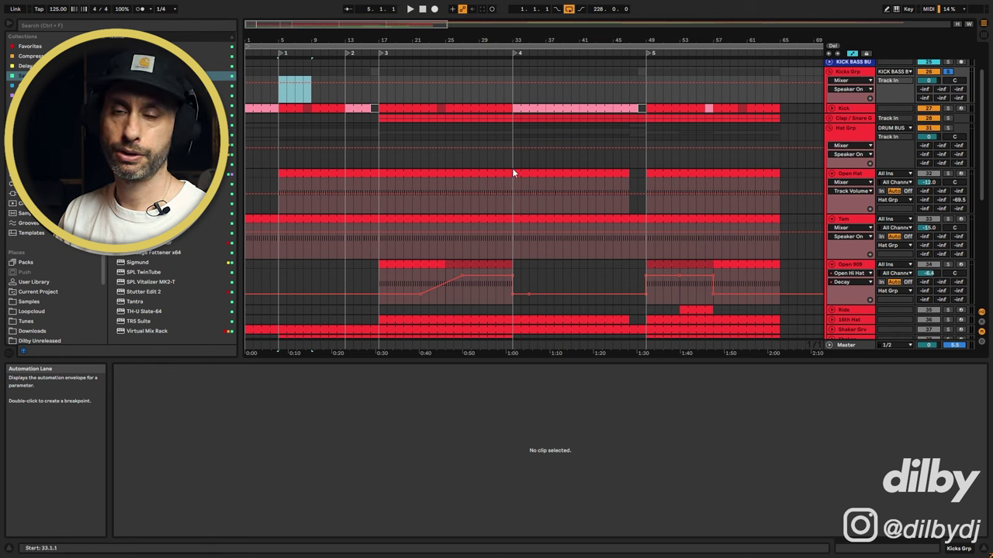
Step: Hide the tracks' input and output settings and unfold the Bass Grp to show its Bass and Drift tracks
scroll(572, 222, down, 3)
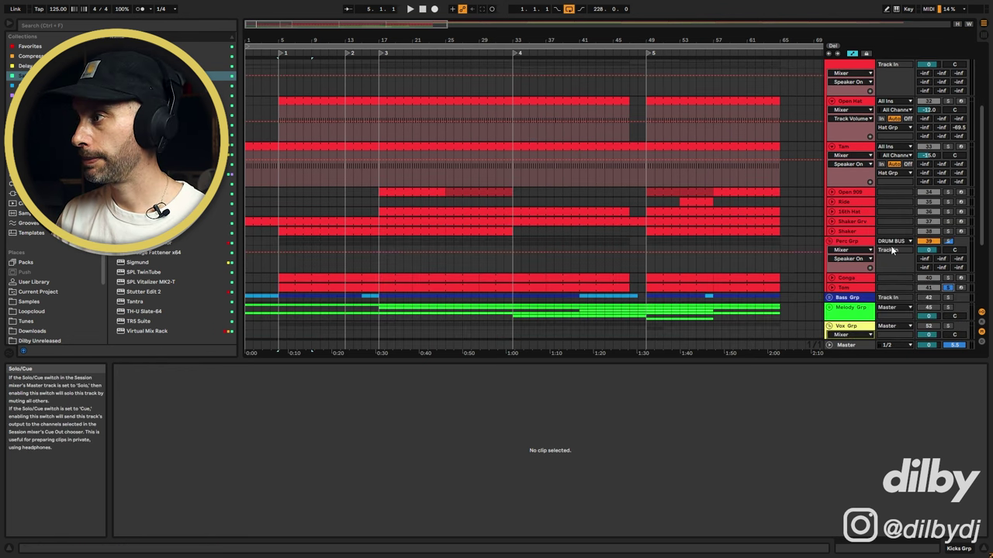
scroll(854, 258, down, 2)
click(854, 246)
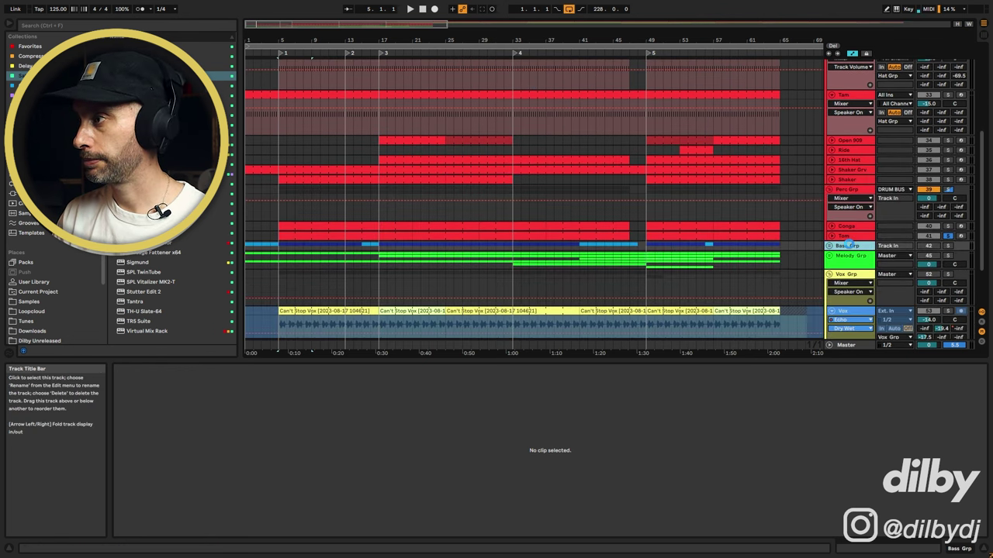
click(982, 312)
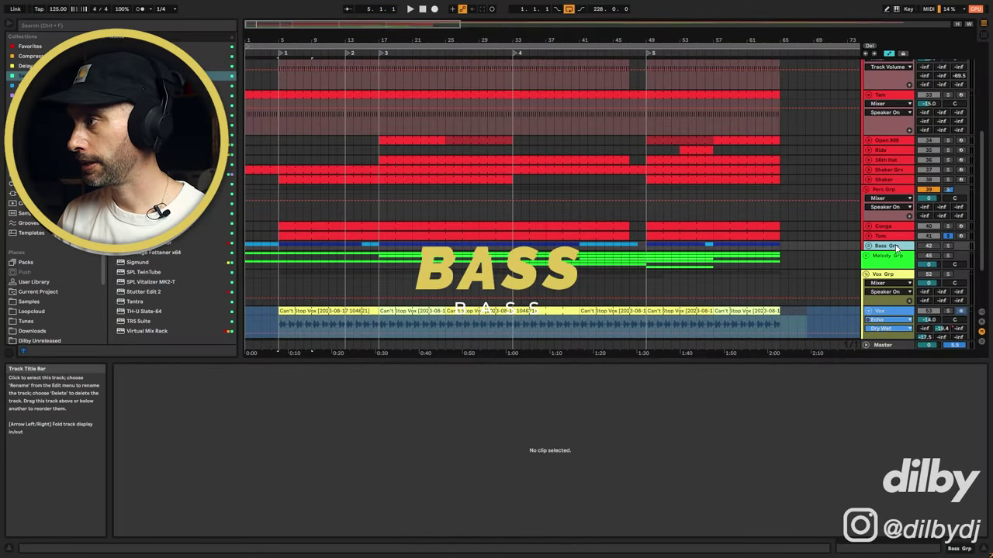
key(Right)
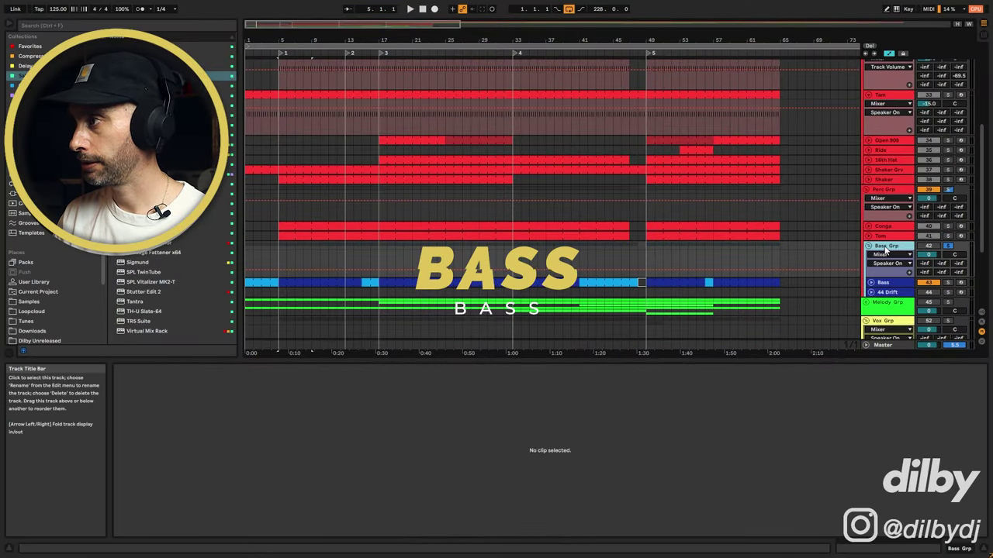
Step: Open the Bass clip's notes and play the soloed bass from bar 17 with the kick
click(447, 283)
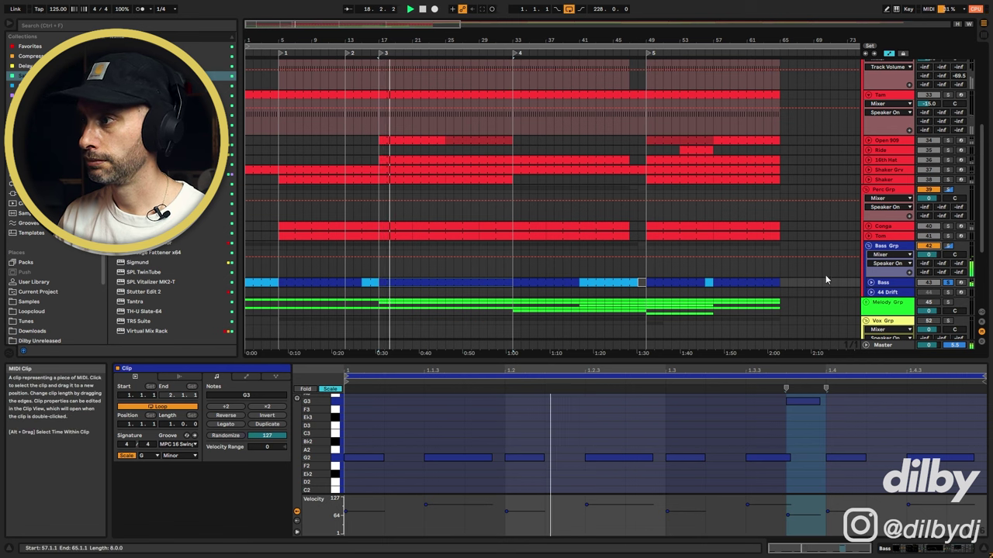
scroll(825, 274, up, 5)
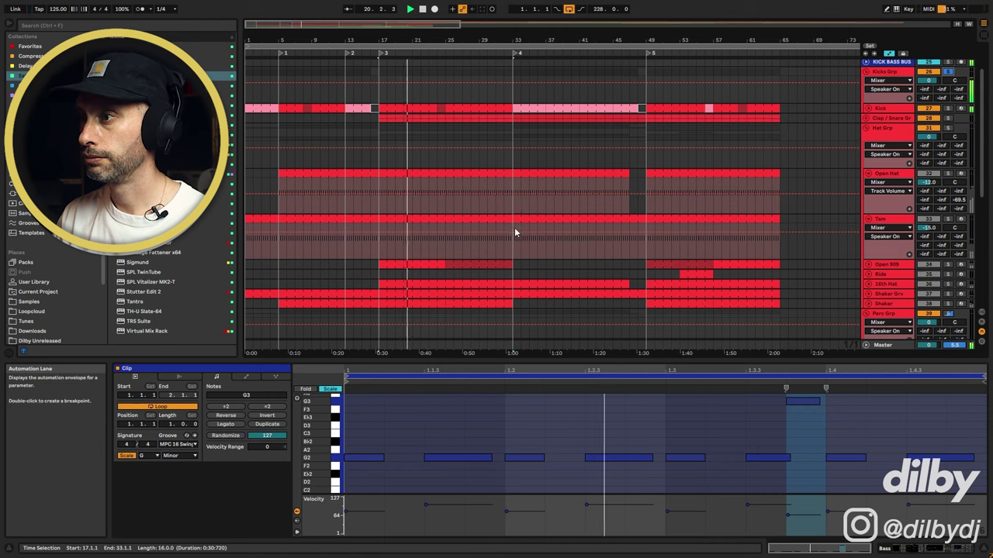
scroll(514, 227, down, 2)
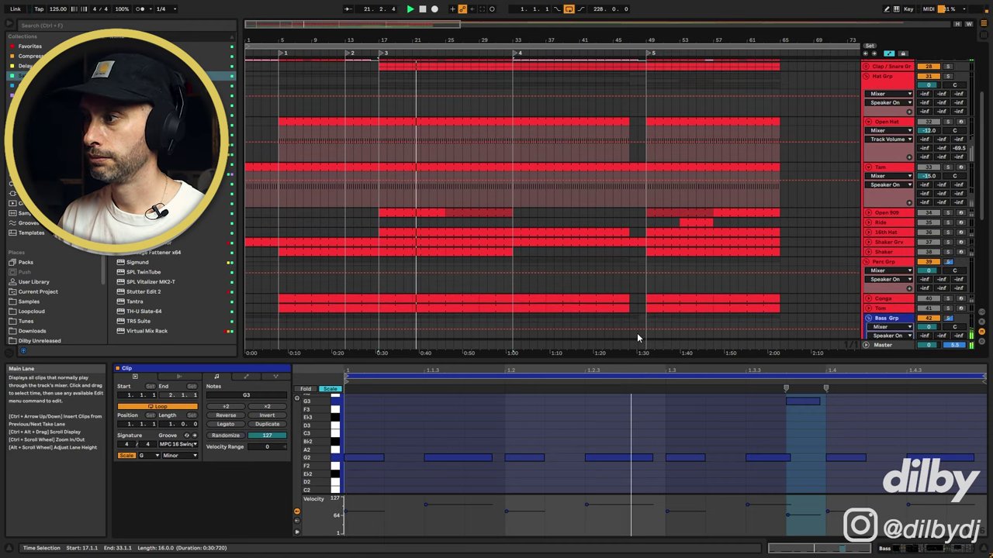
Step: Stop playback and select the clip's first two G2 notes and the single G3 note one after another
key(space)
mouse_move(367, 437)
mouse_down()
mouse_move(376, 464)
mouse_move(408, 471)
mouse_up()
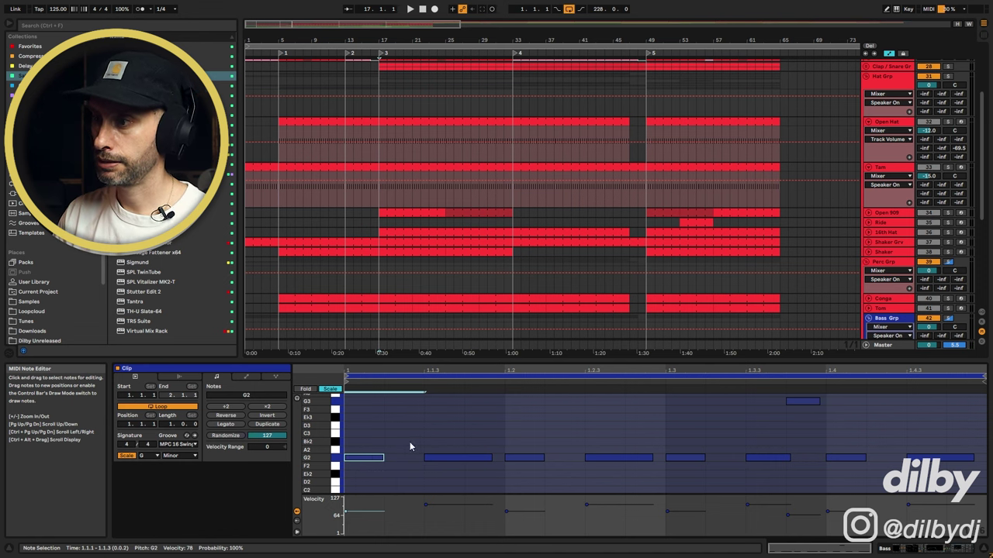
drag(464, 427, 463, 480)
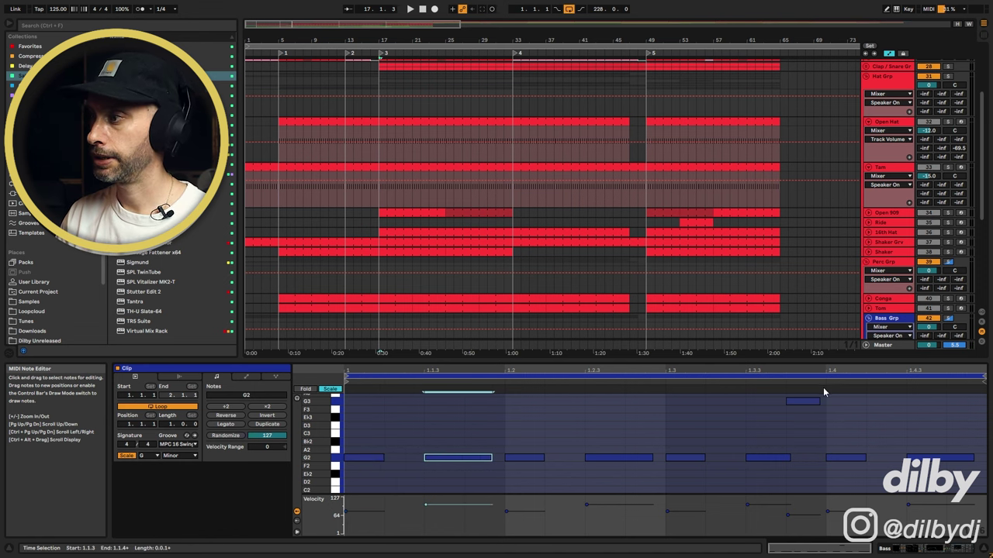
click(803, 401)
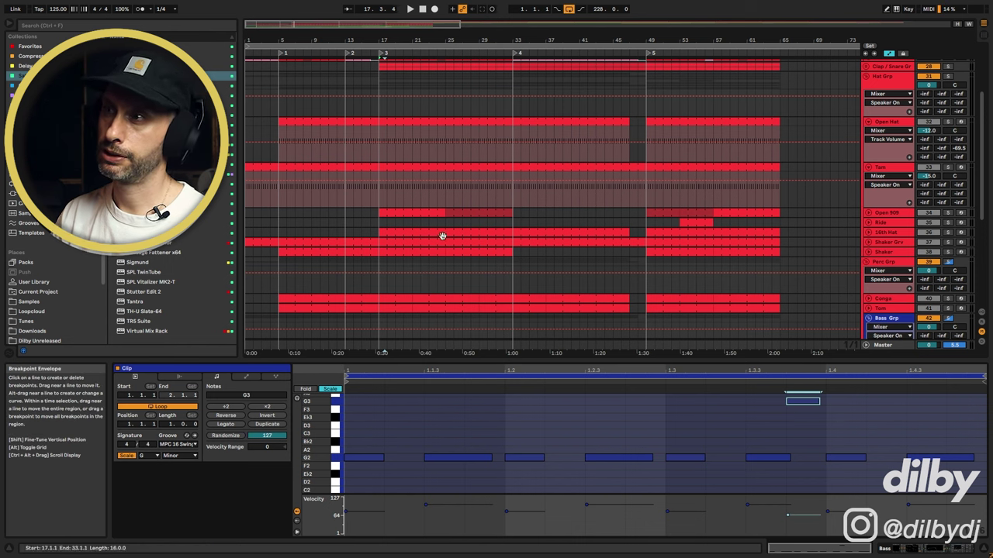
Step: Select bars 17 to 27 in the Bass Grp lane and open the Bass track's Vital synth
scroll(423, 286, down, 2)
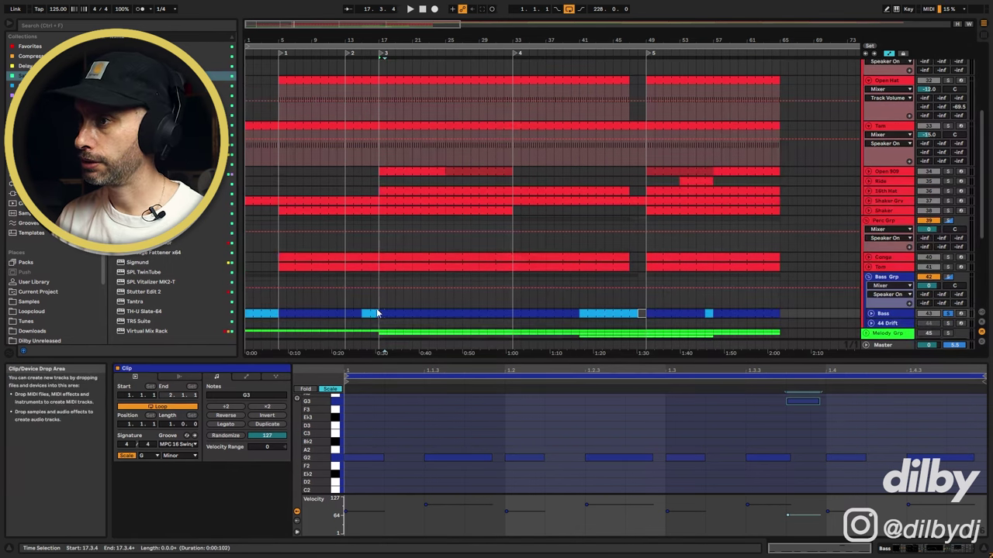
drag(380, 303, 462, 303)
double_click(884, 314)
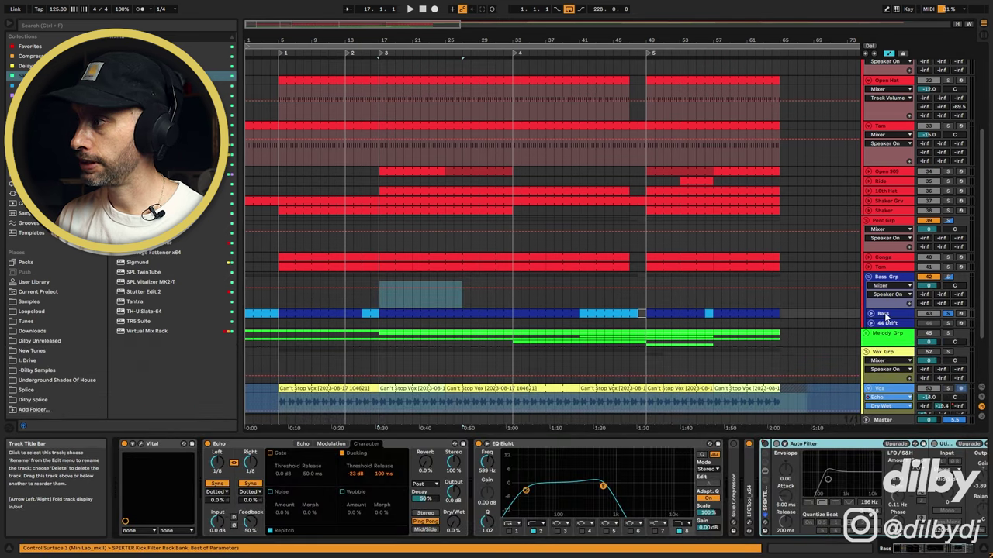
click(141, 444)
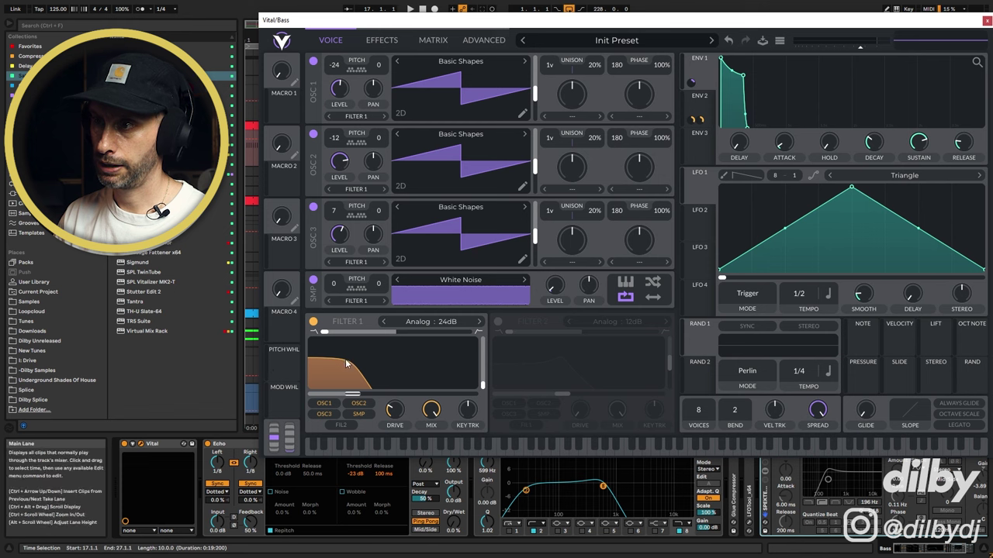
Step: Play the bass from bar 17 with Vital's Filter 1 bypassed, and re-enable the filter during playback
click(314, 322)
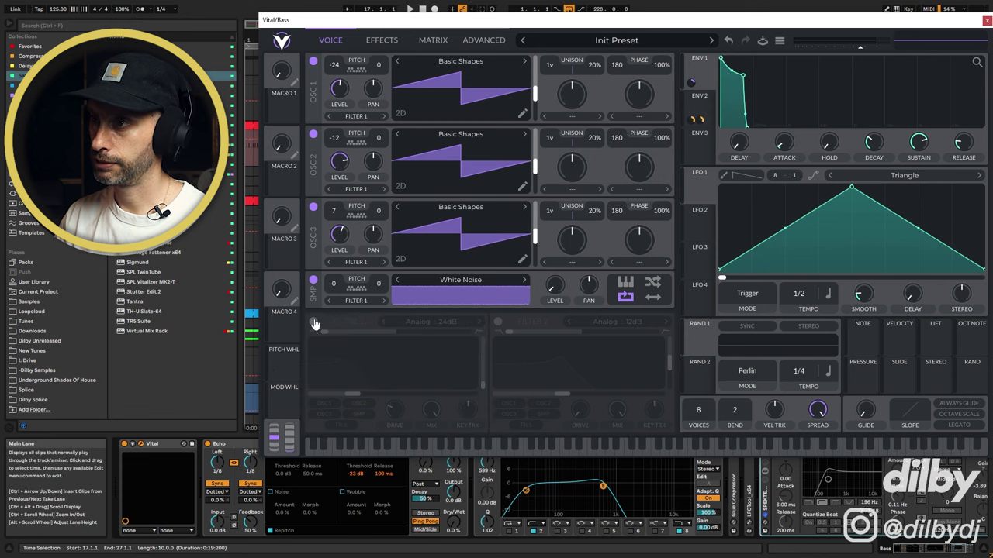
key(space)
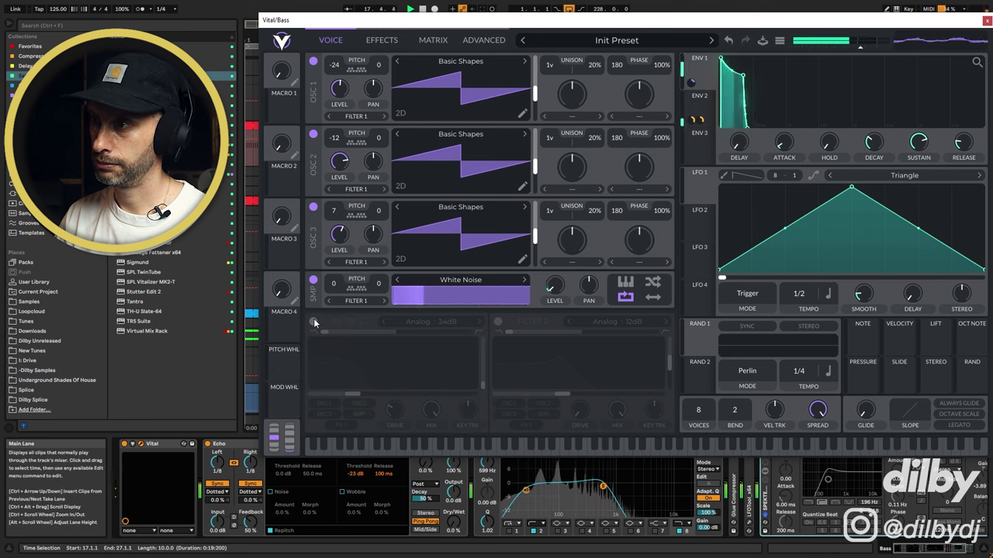
click(313, 322)
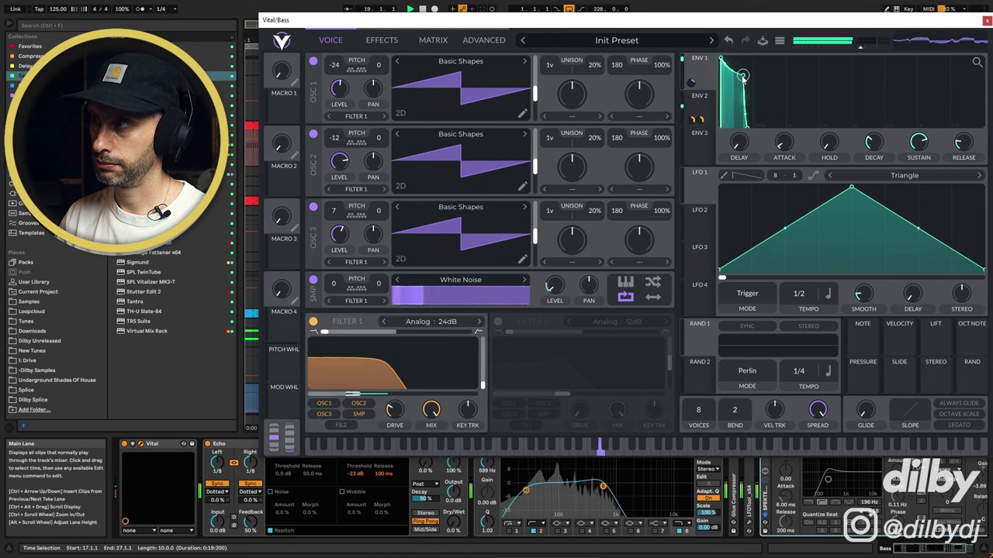
Step: Show Envelope 2 and play the bass while trying out its modulation amount on Filter 1's cutoff
click(702, 102)
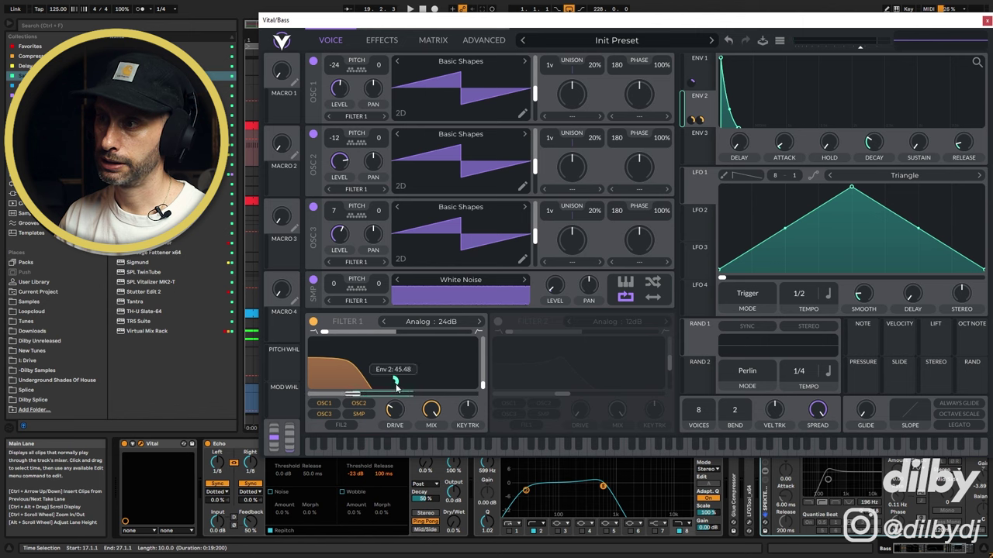
mouse_move(396, 381)
key(space)
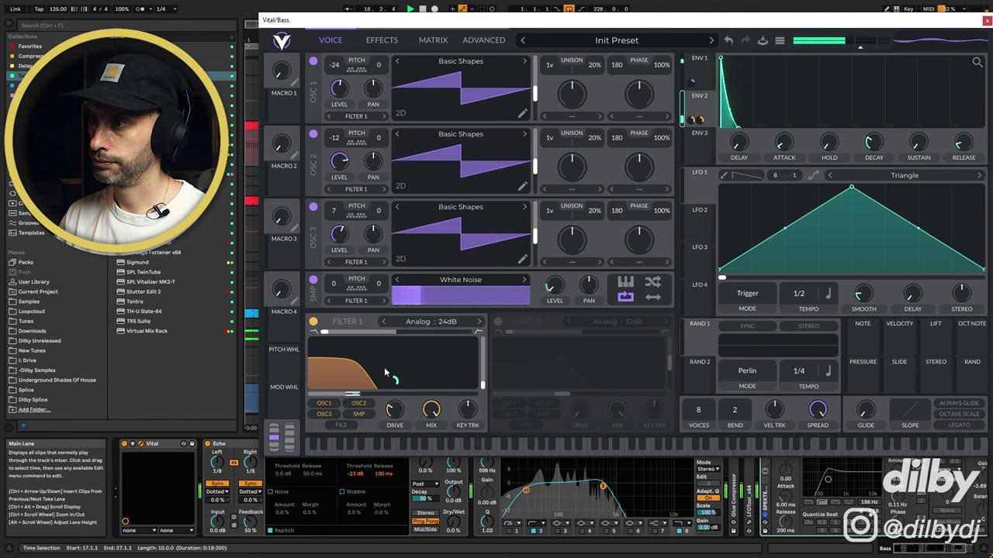
mouse_move(395, 381)
mouse_down()
mouse_move(395, 372)
mouse_move(409, 384)
mouse_up()
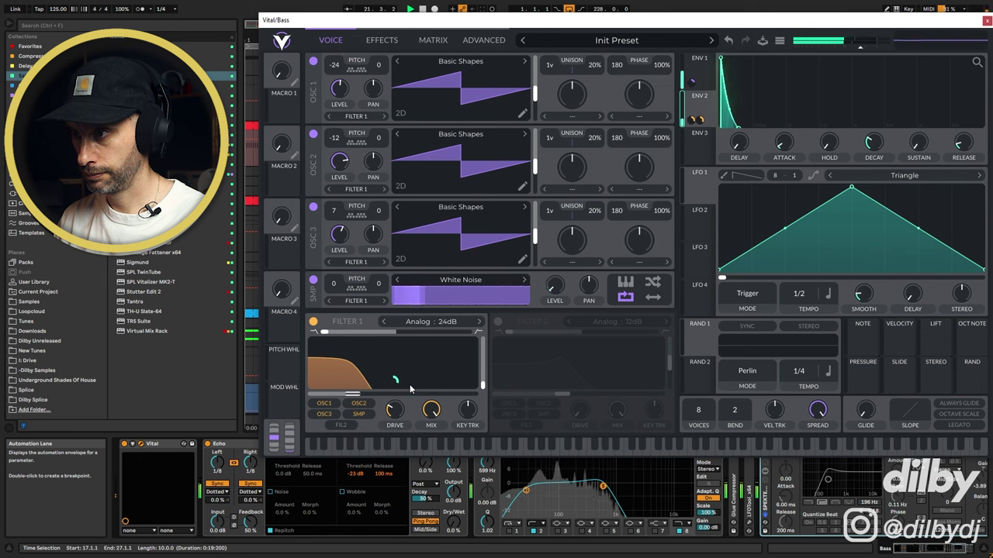
key(space)
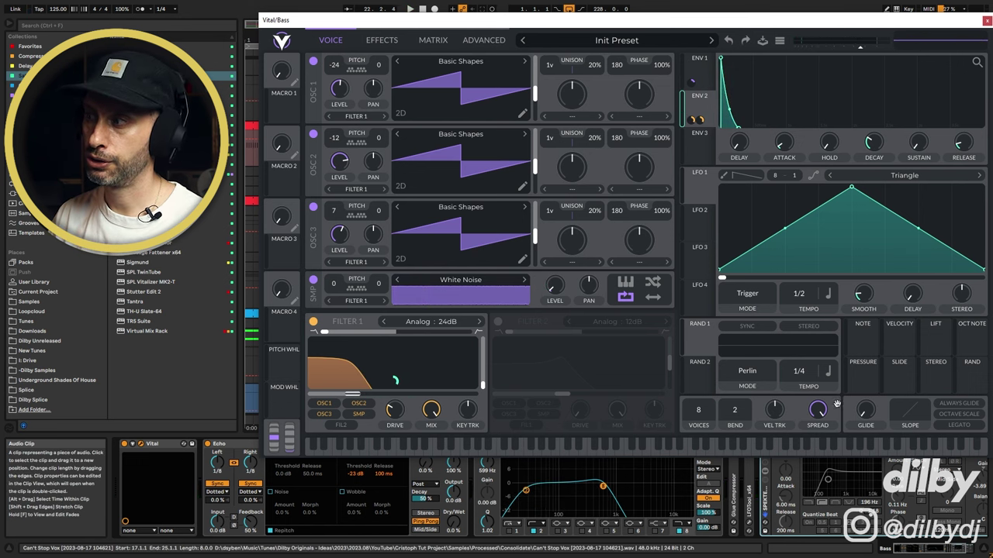
Step: Bypass the filter in Vital's effects and play the bass, comparing the voice's Filter 1 off and on
click(378, 41)
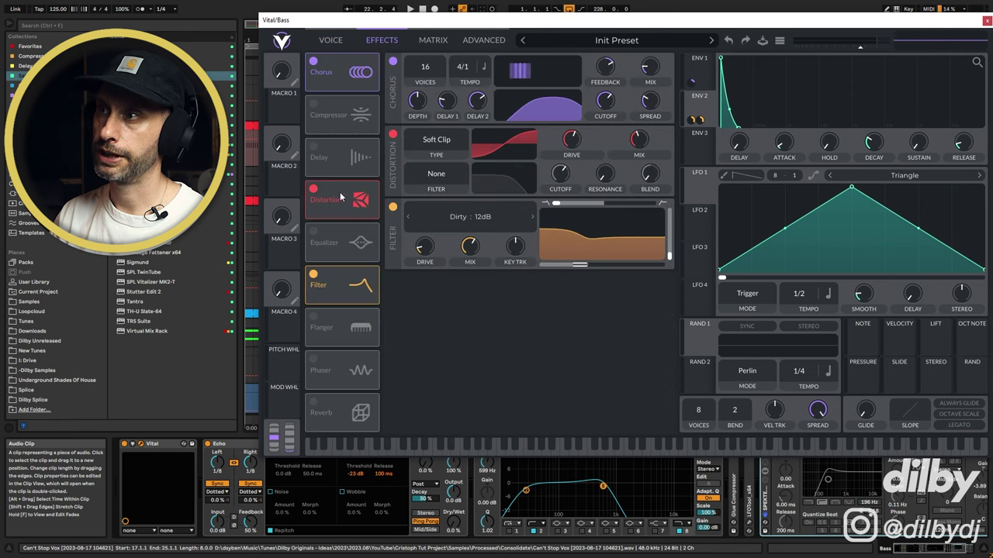
click(394, 209)
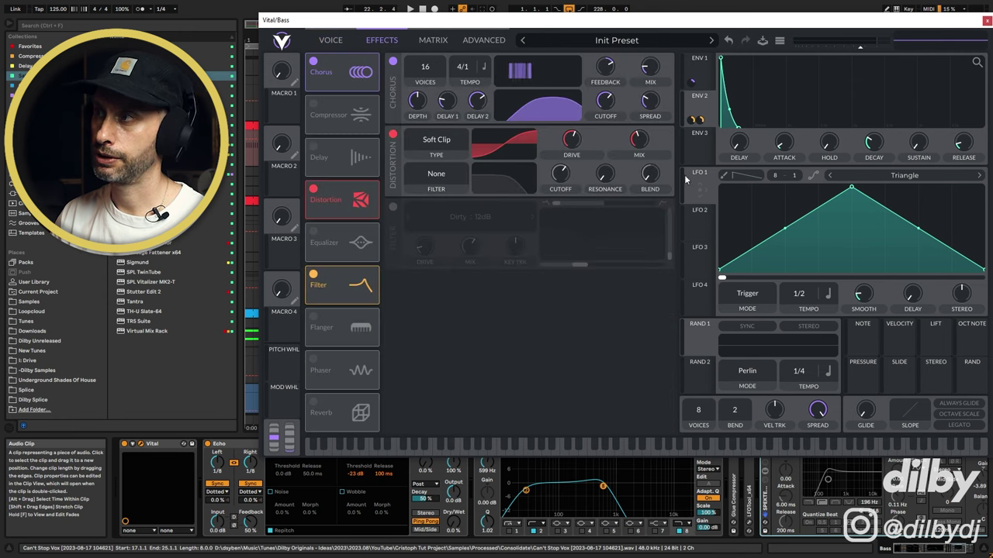
key(space)
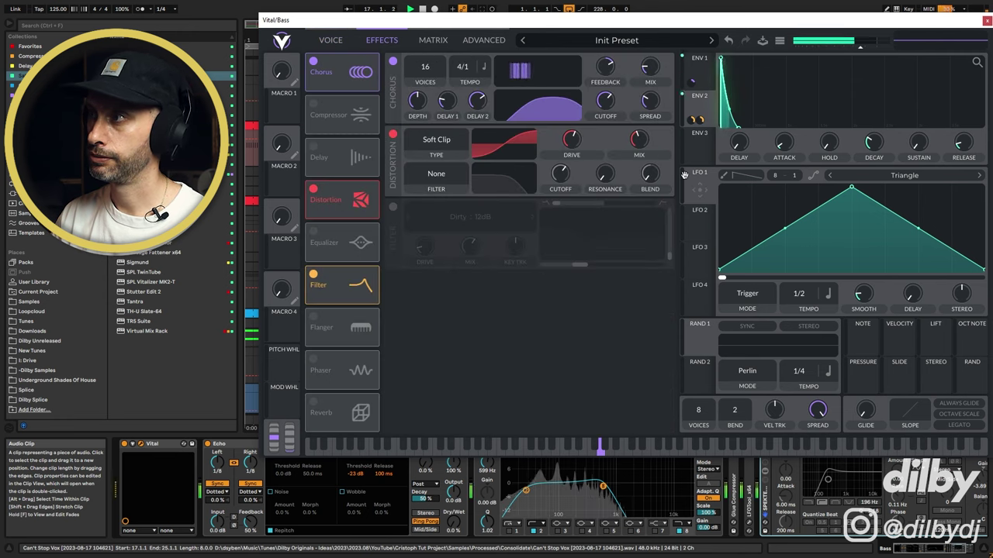
click(329, 41)
click(313, 322)
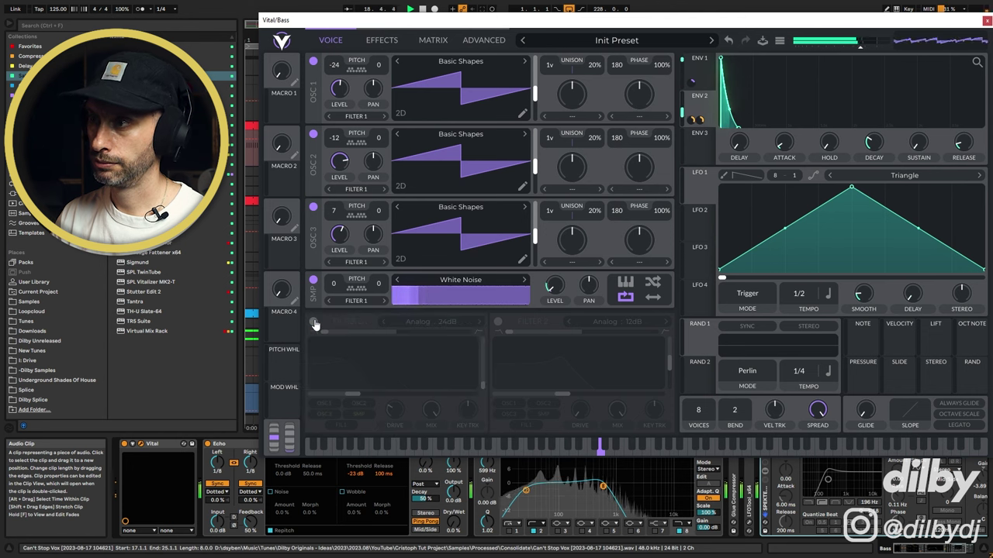
click(313, 322)
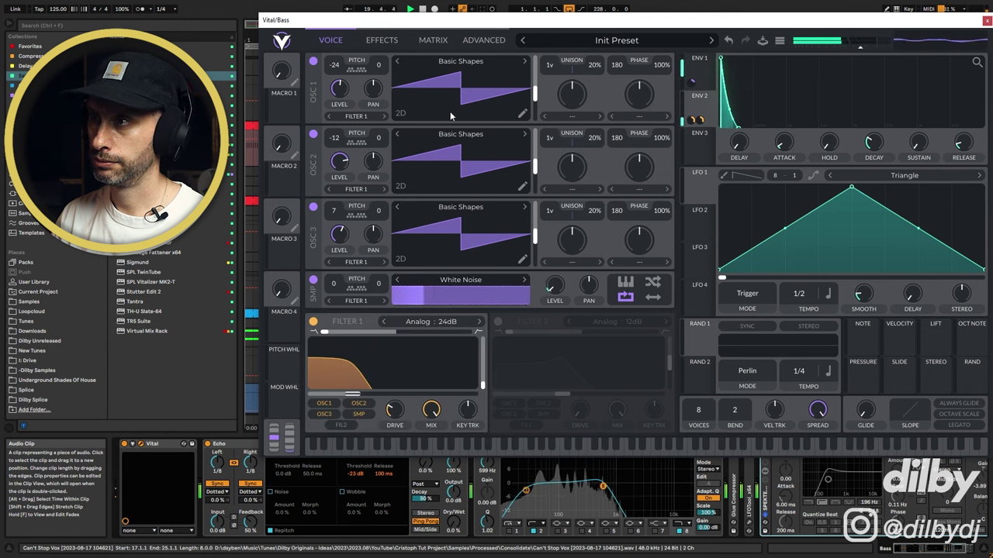
Step: Play the bass from bar 17 with Vital's chorus bypassed, and re-enable the chorus during playback
click(381, 40)
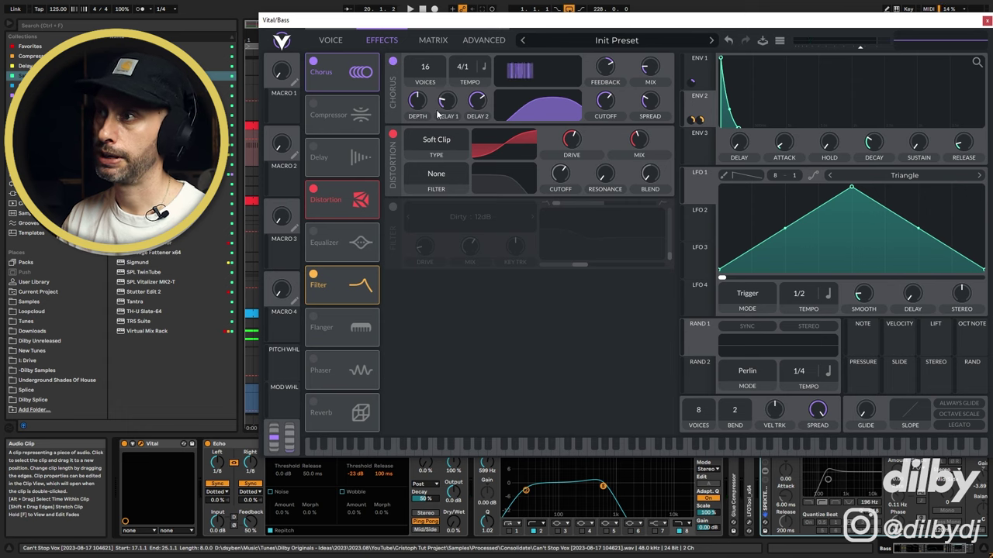
click(393, 62)
key(space)
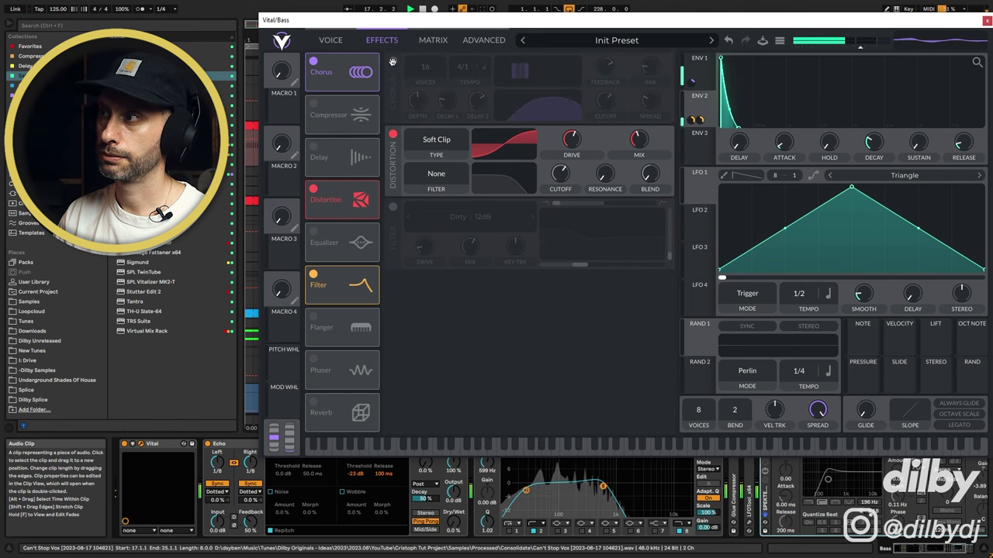
click(392, 61)
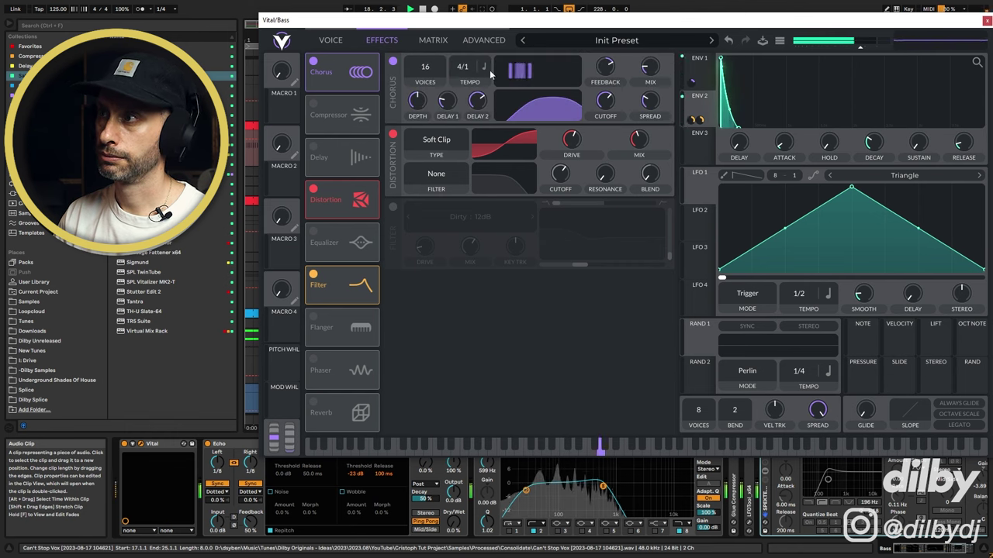
Step: Compare the bass with Vital's Soft Clip distortion bypassed and active, and try out the distortion's mix
click(393, 135)
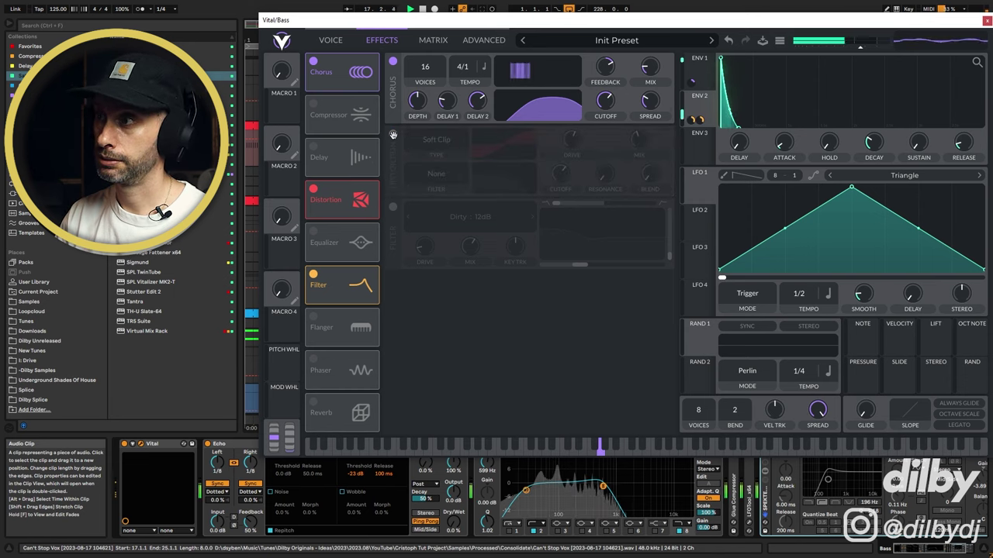
click(394, 135)
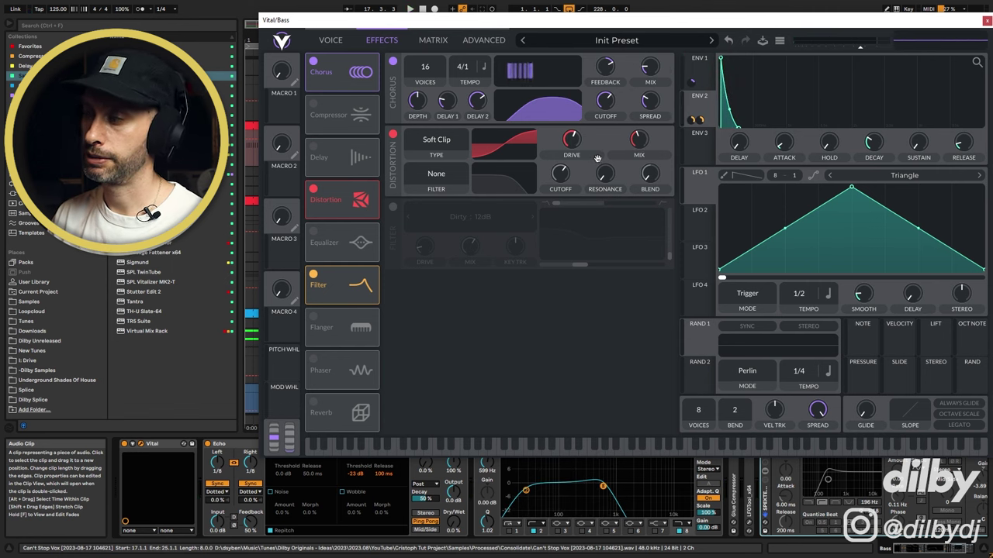
drag(640, 147, 653, 108)
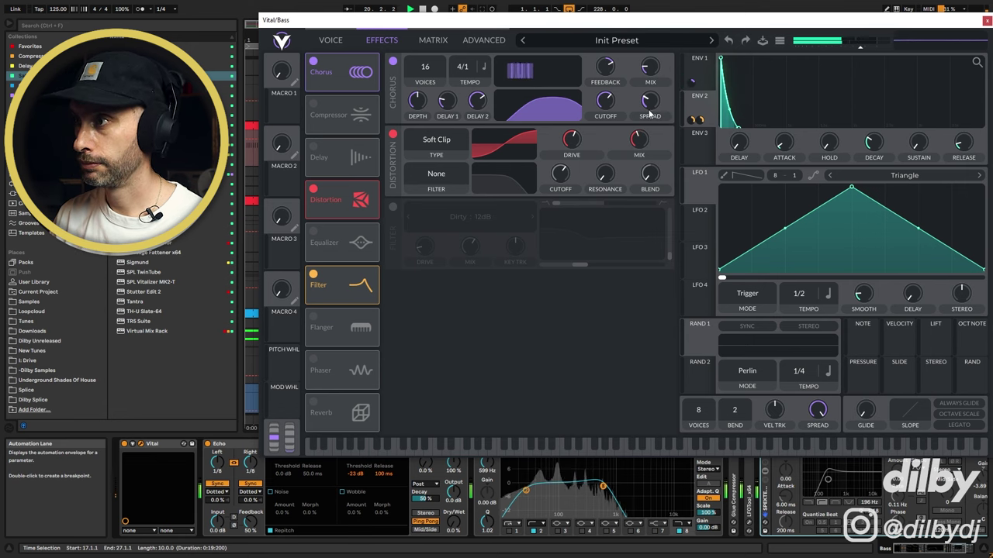
Step: Re-enable the Dirty 12dB filter in Vital's effects and compare the bass with it bypassed and active
click(393, 209)
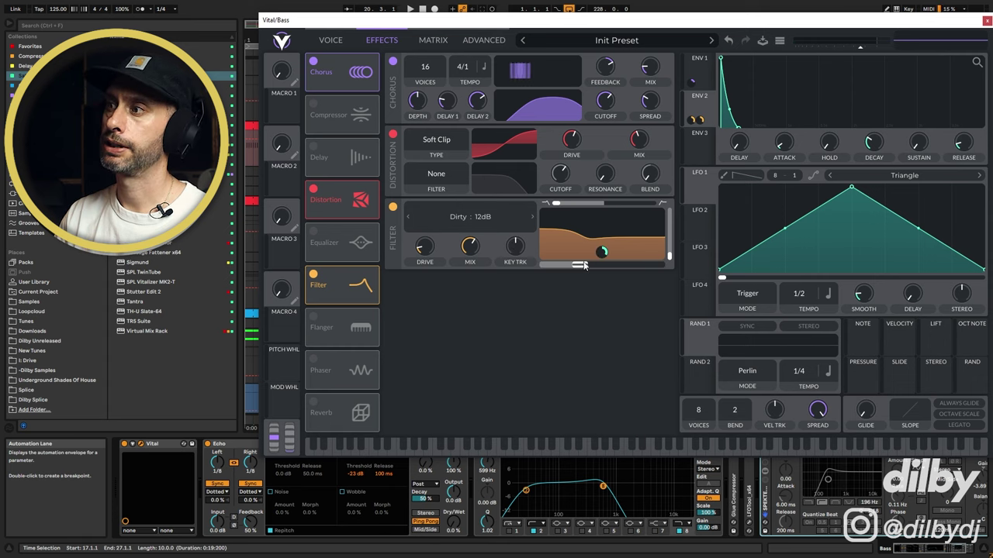
key(space)
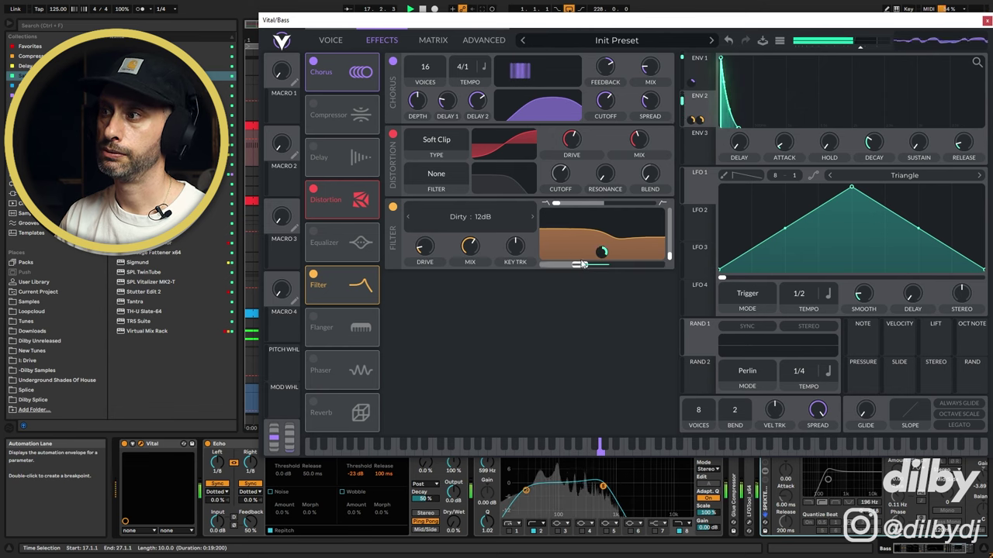
click(393, 209)
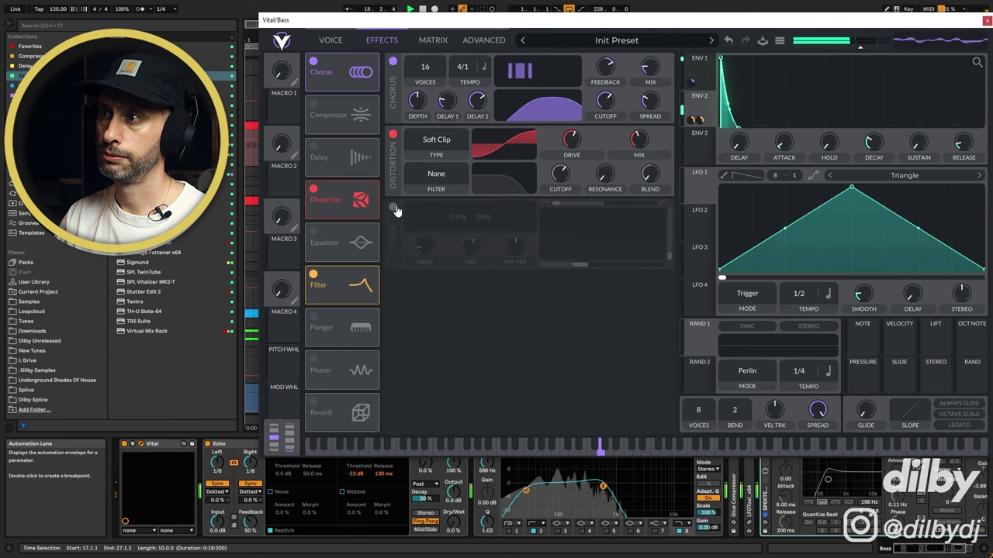
click(393, 208)
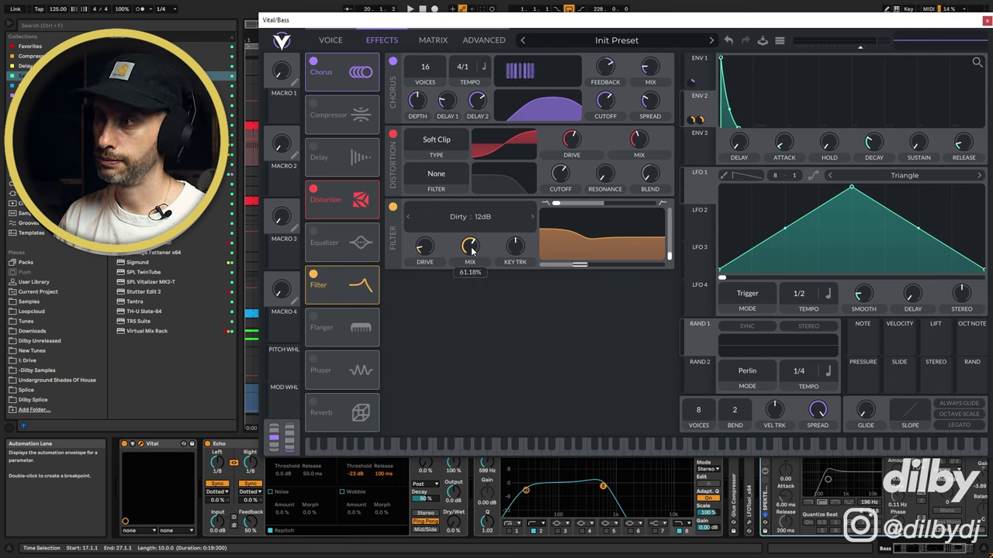
Step: Play the bass with the effects filter's mix at full, and lower the mix to a partial blend during playback
key(space)
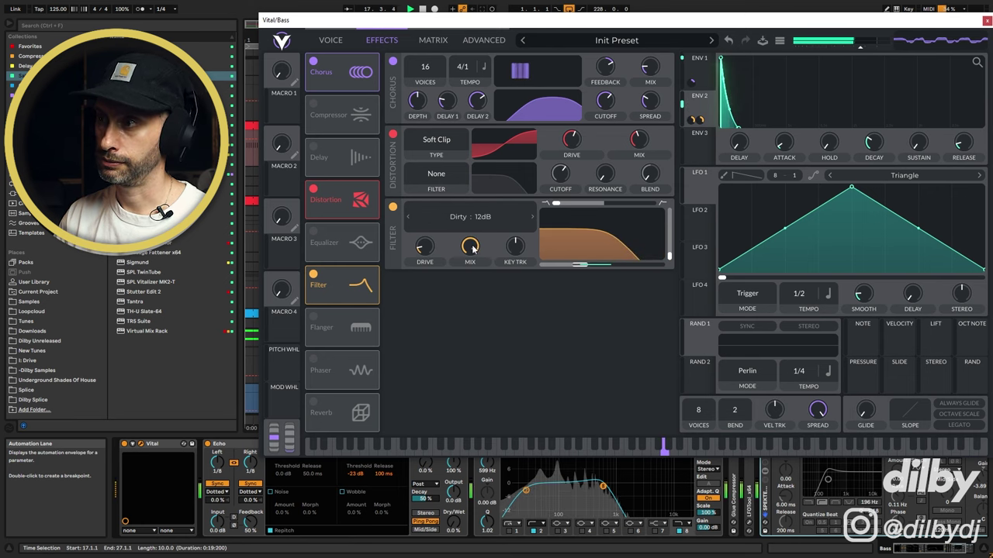
drag(473, 247, 475, 272)
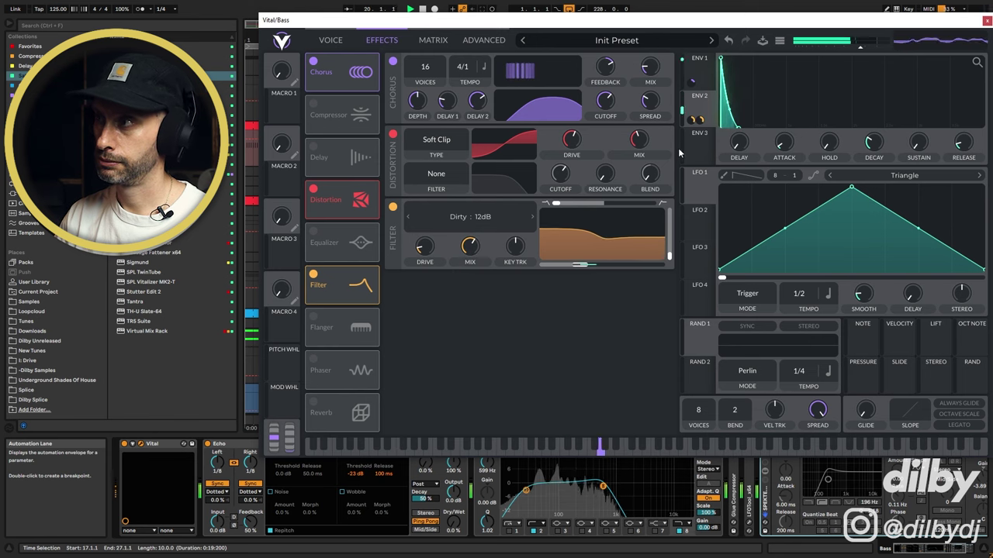
key(space)
Step: Close the Vital window and examine the Bass track's Echo filter and ducking settings
drag(875, 21, 767, 28)
click(879, 28)
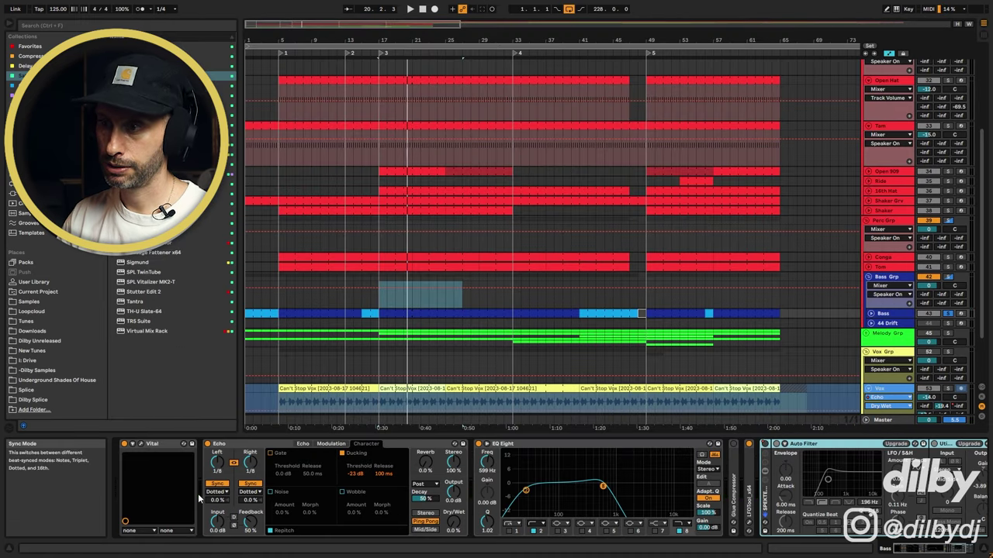
click(300, 444)
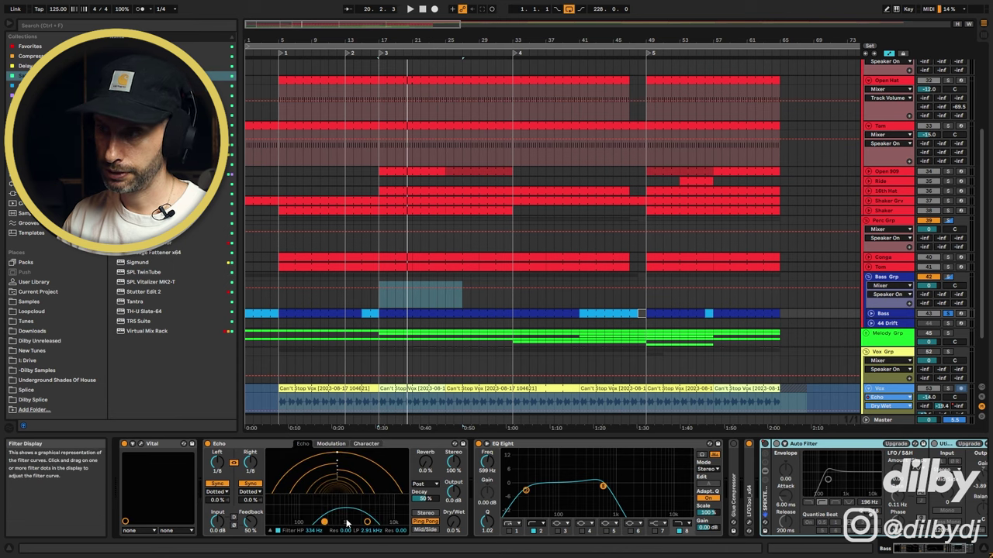
click(366, 443)
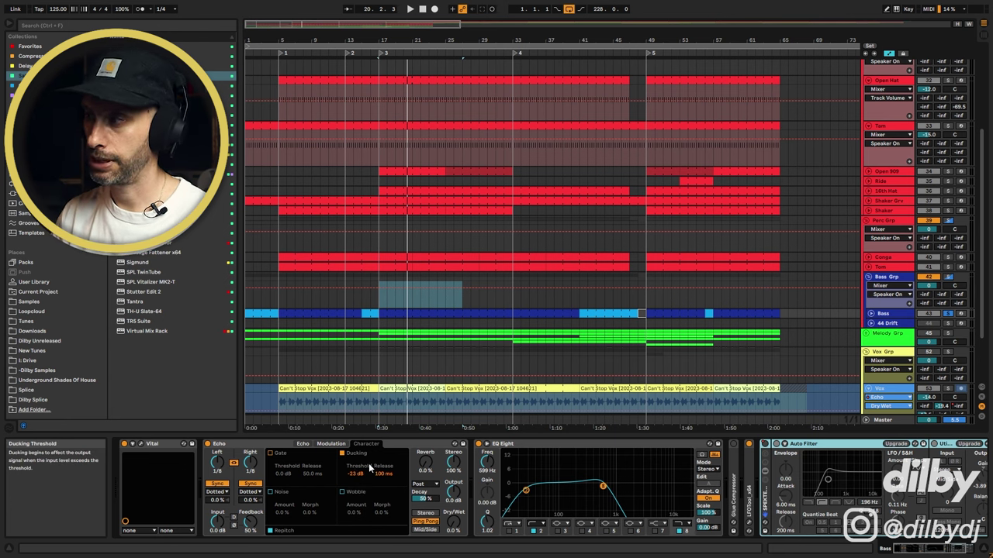
Step: Play the bass and compare its EQ Eight with the high-cut band 8 off and on
click(559, 443)
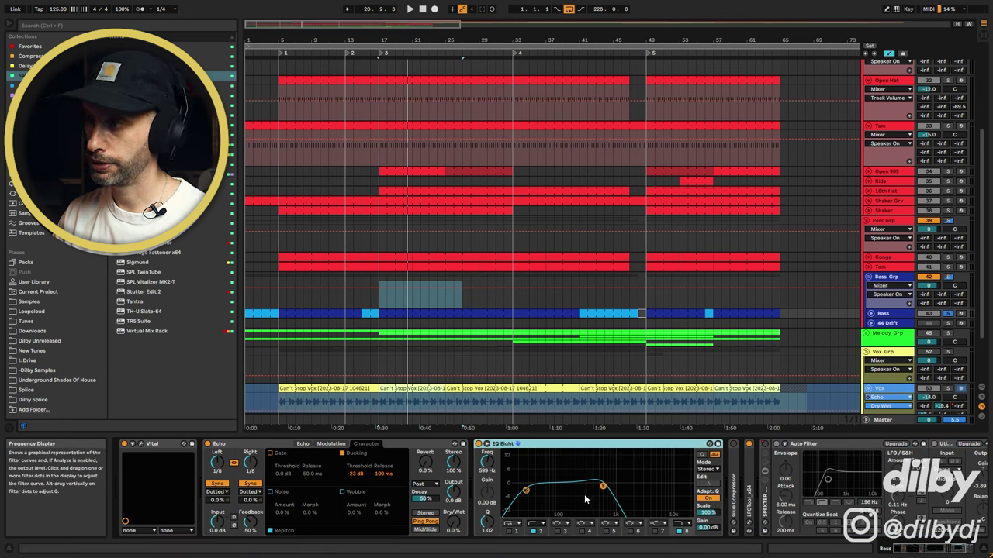
key(space)
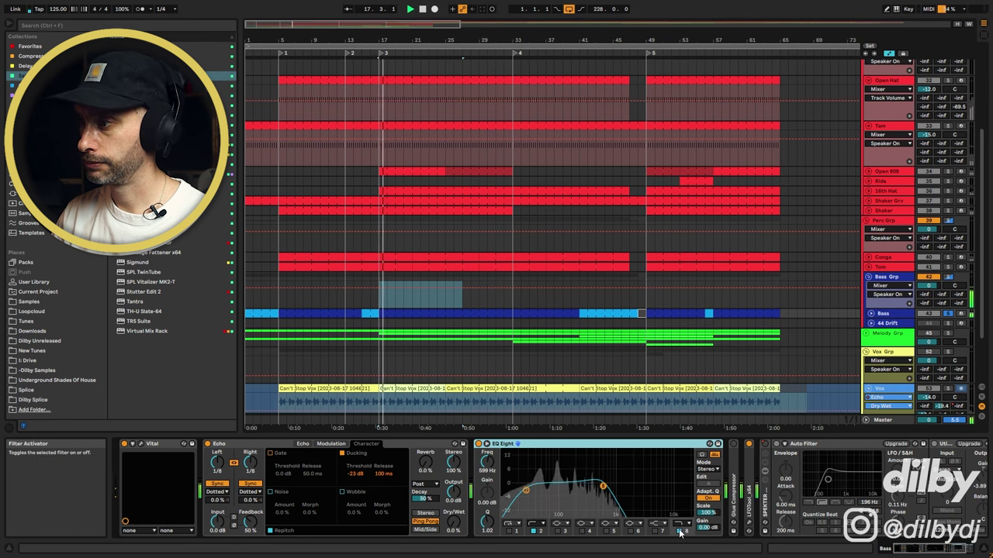
click(679, 534)
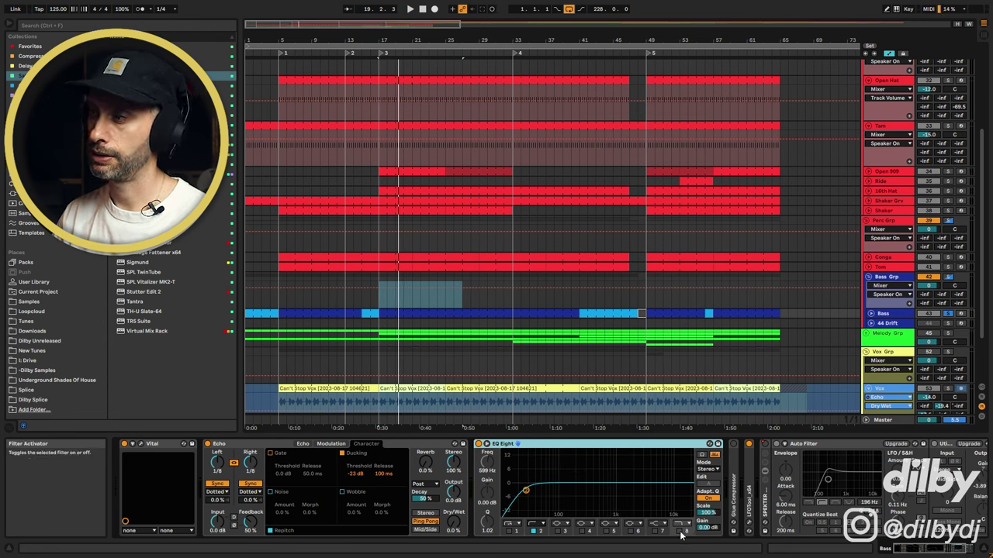
click(681, 534)
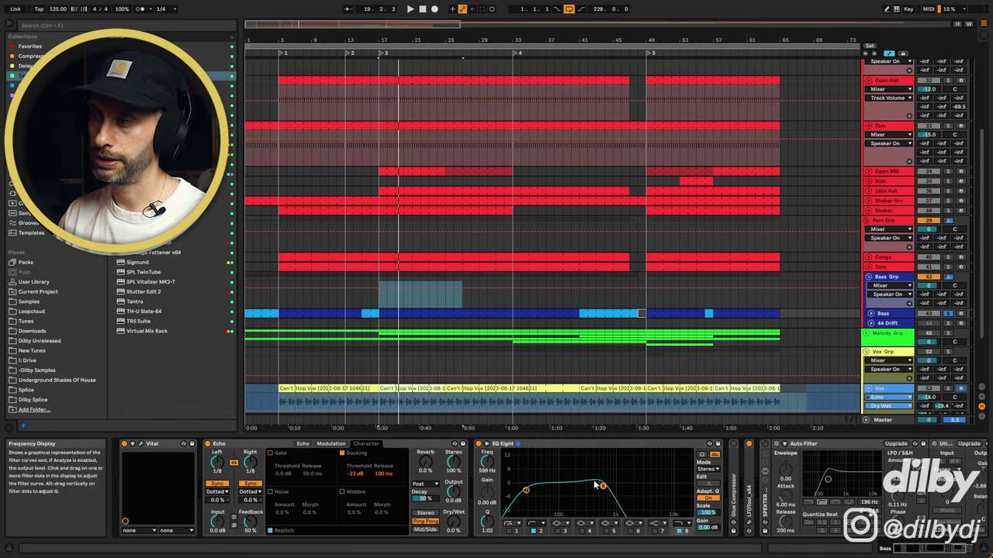
Step: Examine the bass's LFOTool ducking curve, close its window, and select the SPEKTER filter rack at the end of the chain
scroll(745, 489, right, 3)
click(668, 523)
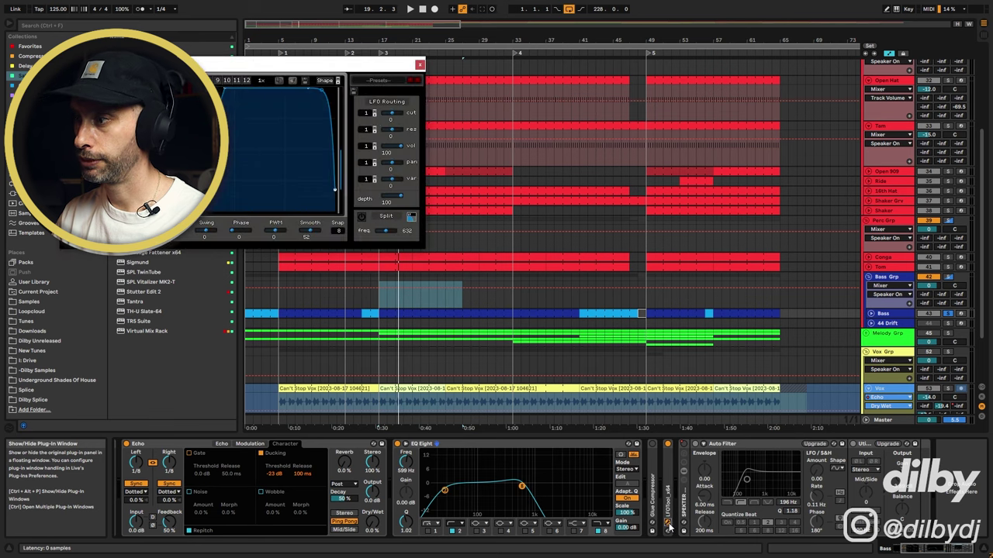
drag(350, 65, 657, 141)
click(768, 448)
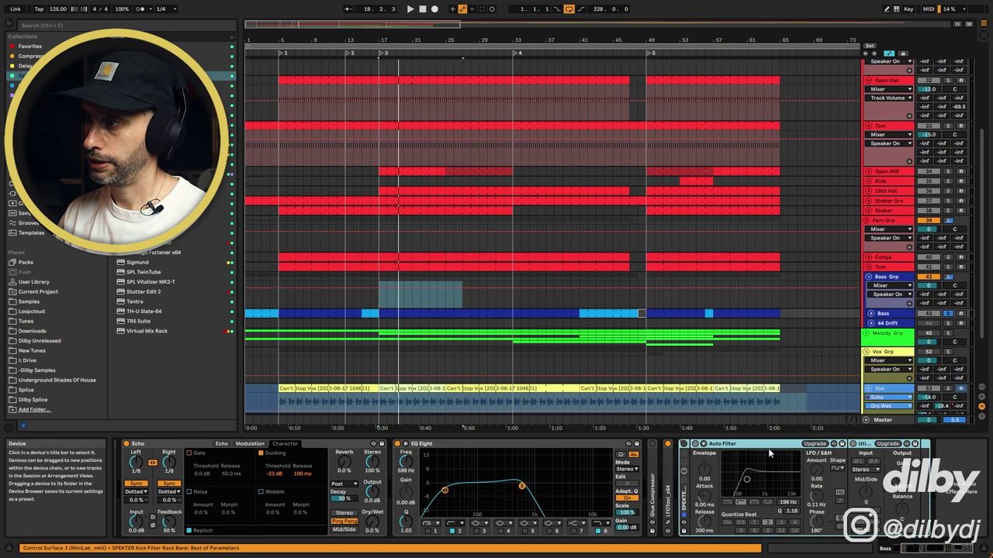
Step: Listen to the soloed bass from bar 40 and again from bar 4
click(570, 308)
key(space)
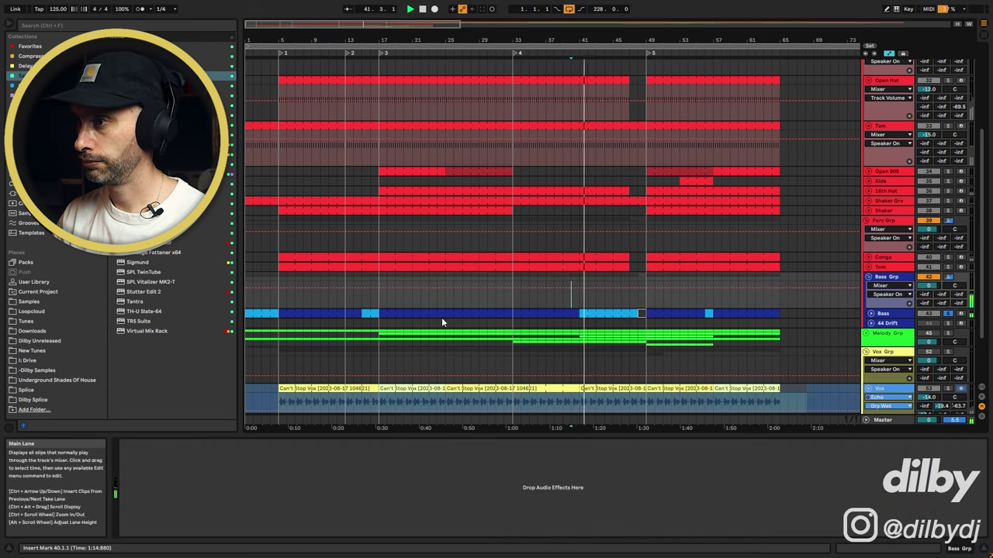
click(270, 295)
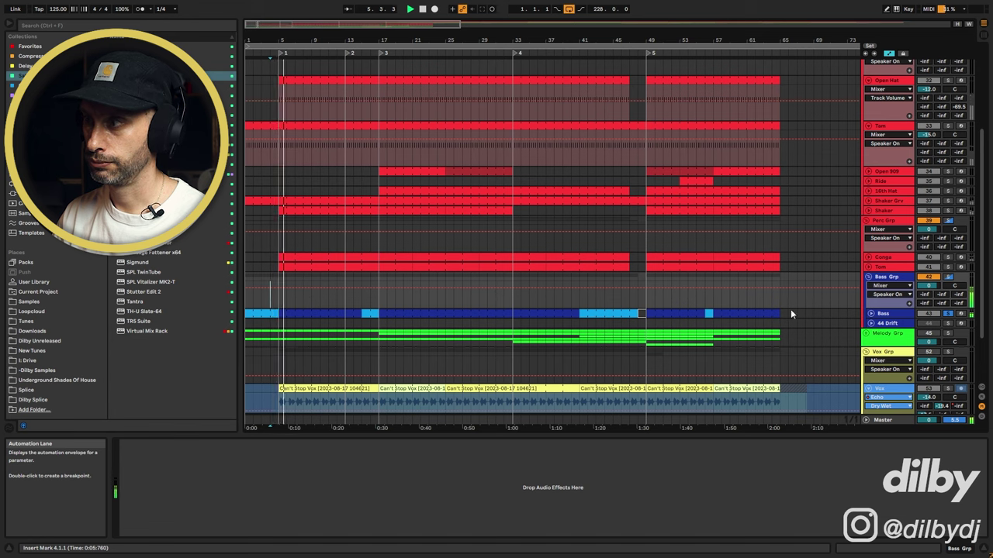
Step: Solo the 44 Drift track and launch its first clip in Session View
click(892, 324)
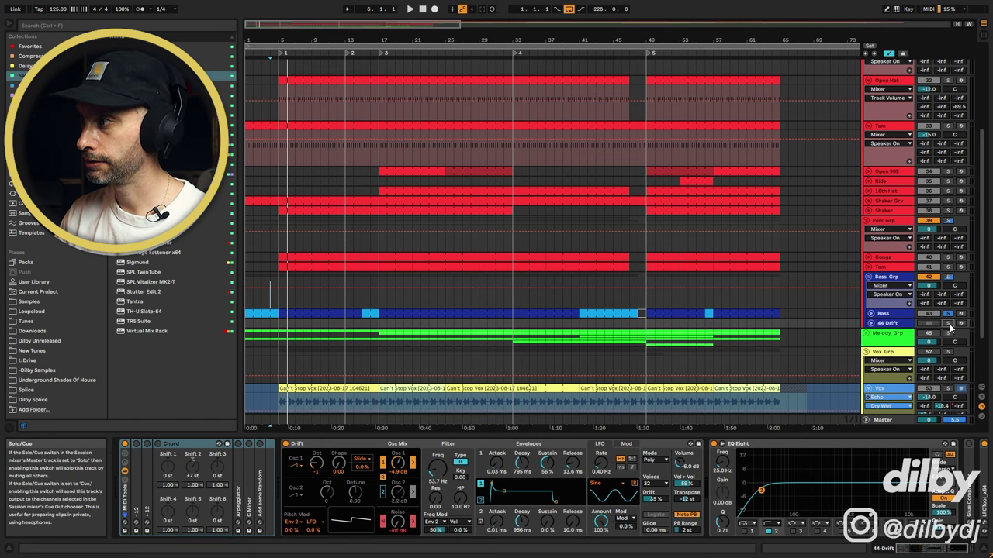
key(Tab)
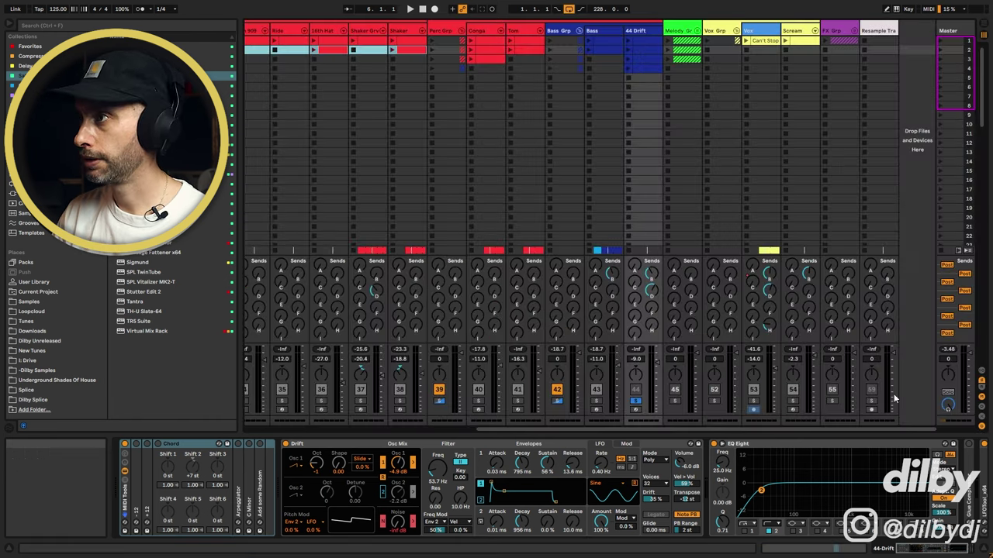
click(629, 42)
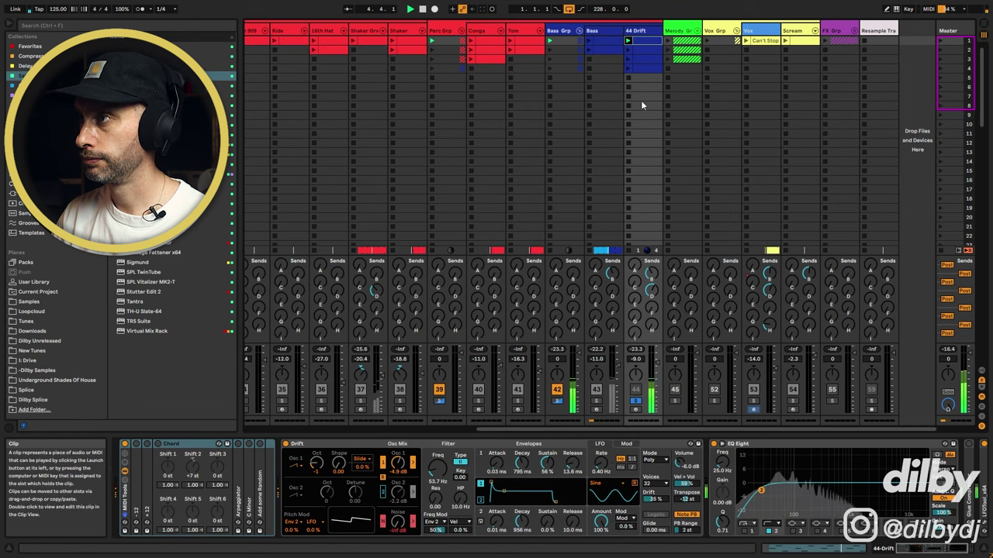
Step: Examine the MIDI notes of the 44 Drift clips and audition the other three, ending with playback stopped and the track unsoloed
click(644, 43)
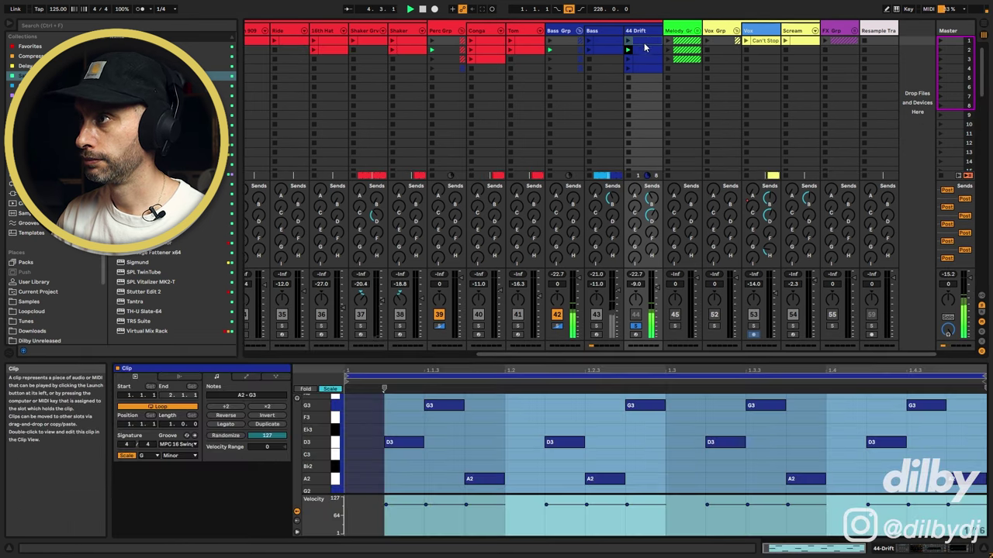
click(638, 50)
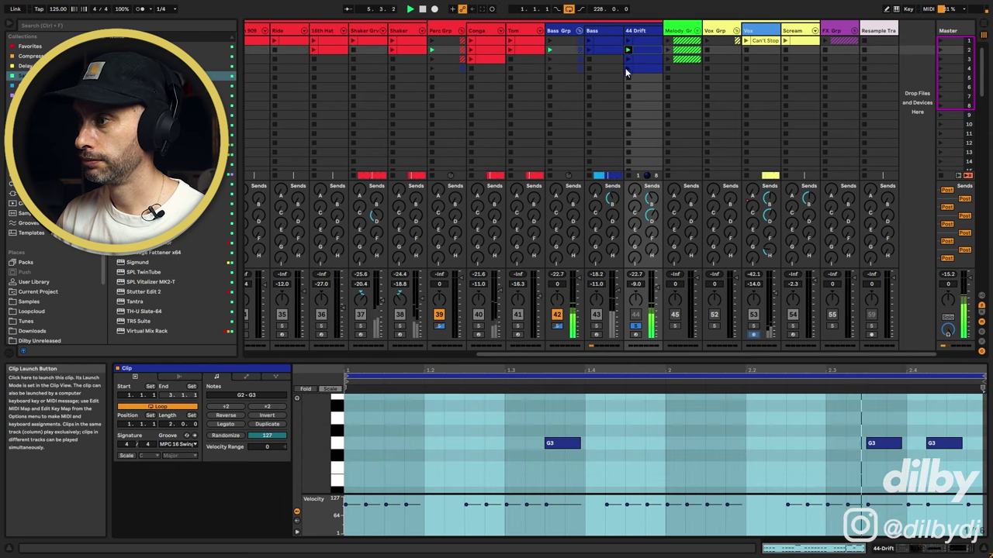
scroll(591, 452, down, 3)
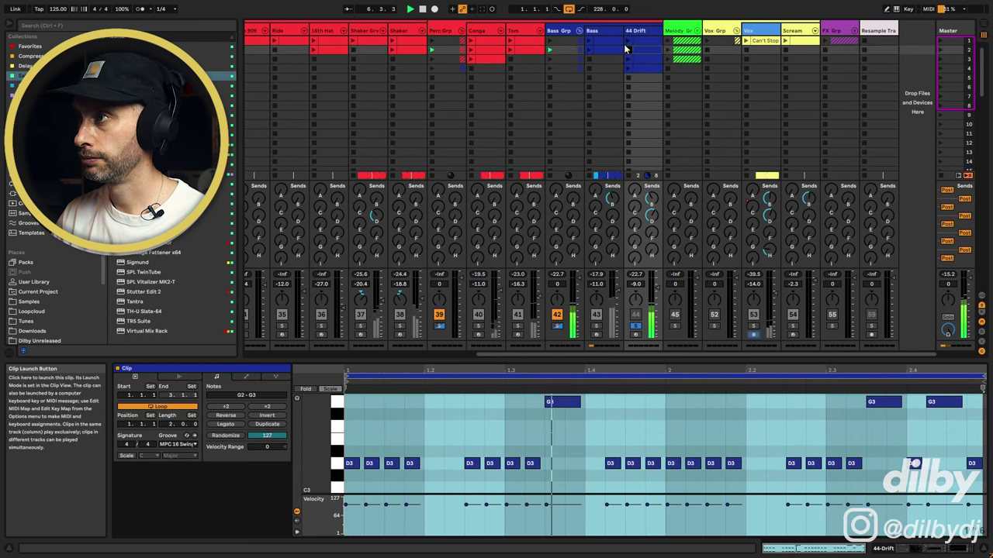
click(628, 59)
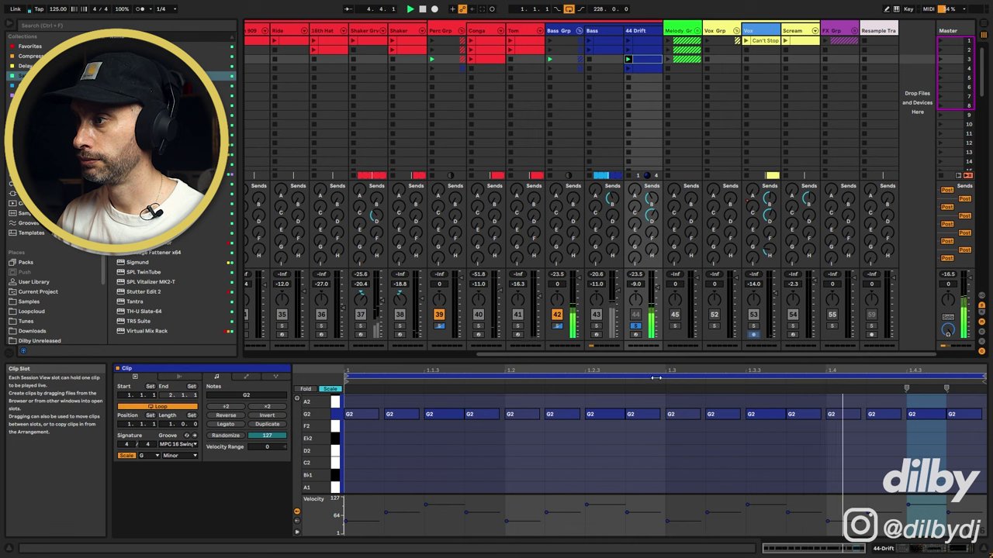
scroll(649, 436, up, 3)
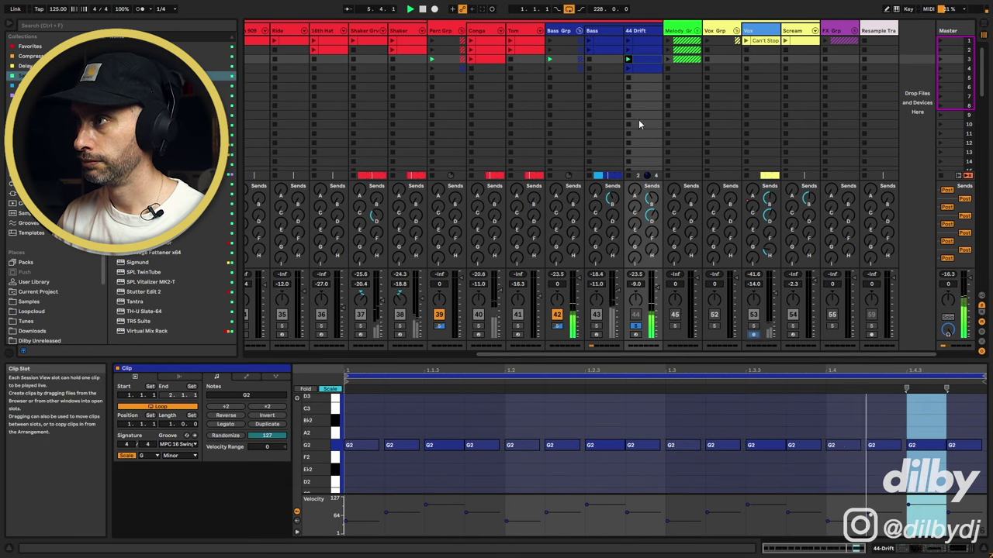
click(644, 69)
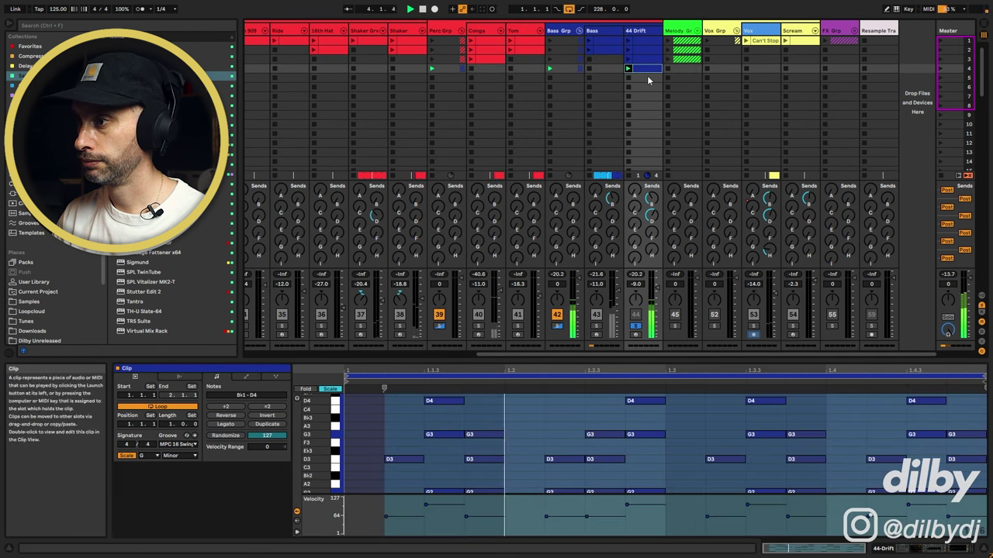
key(space)
click(636, 326)
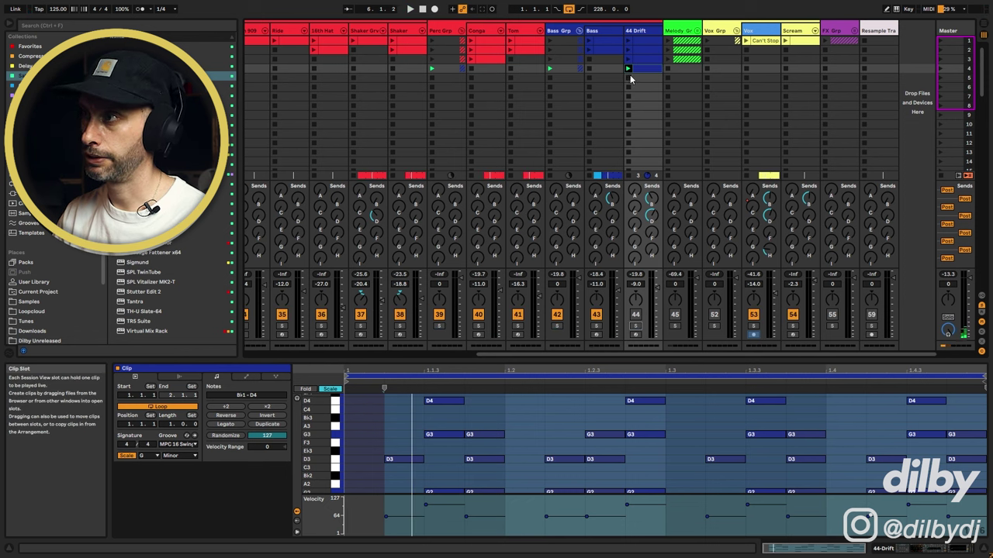
Step: Fold the Bass group, play the full mix, and return to Arrangement View
click(580, 31)
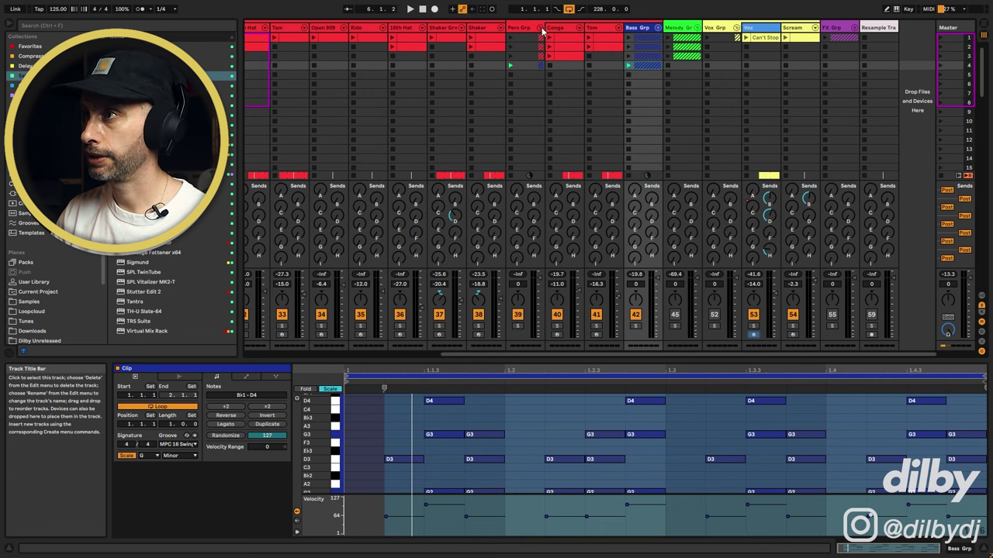
click(642, 31)
key(space)
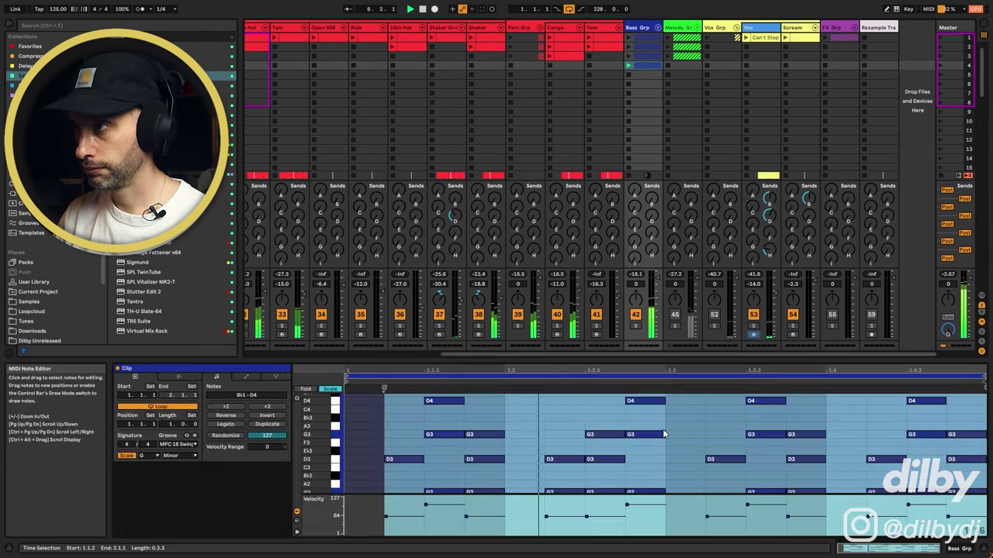
key(shift+Tab)
key(Tab)
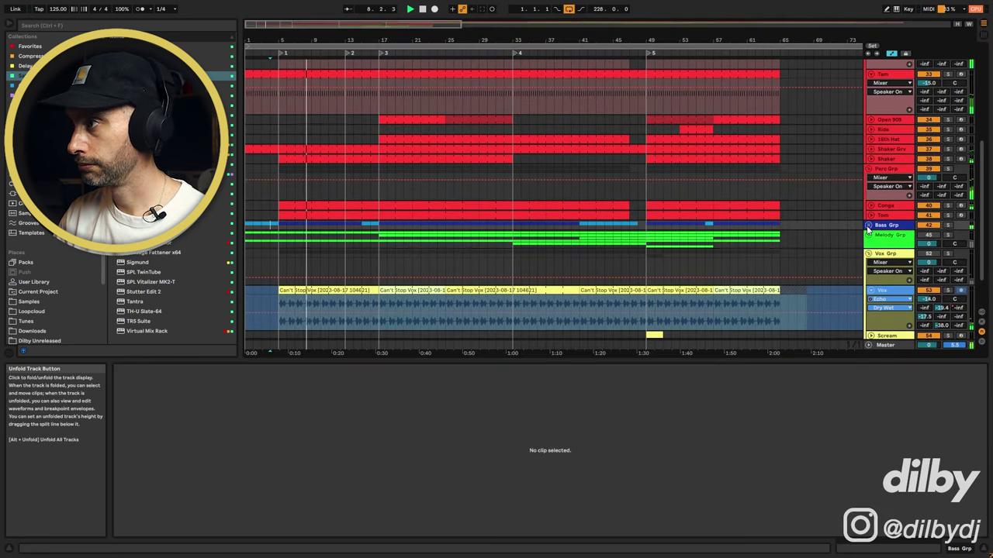
Step: Unfold the Bass and Melody groups and show the Main Riff's clip notes and automation lane
click(870, 225)
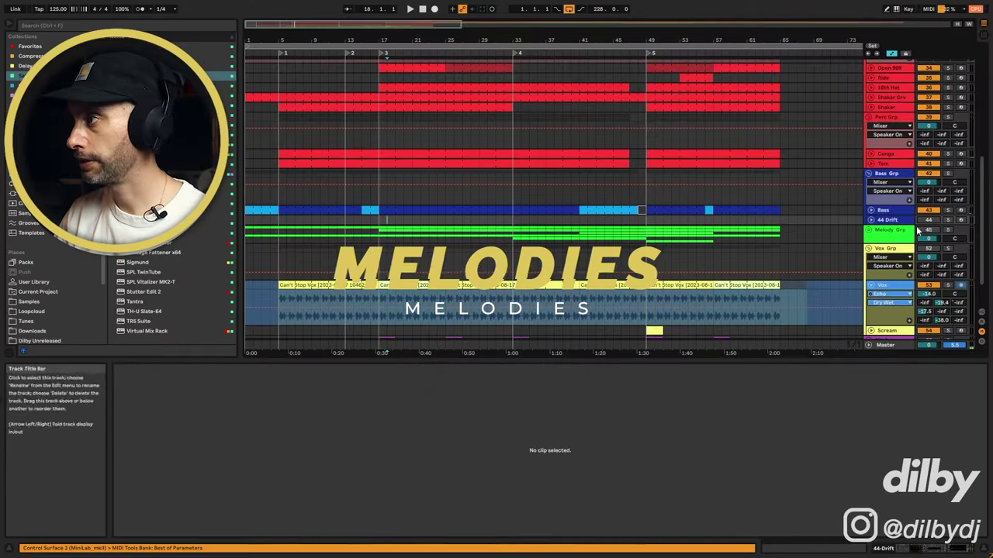
click(870, 230)
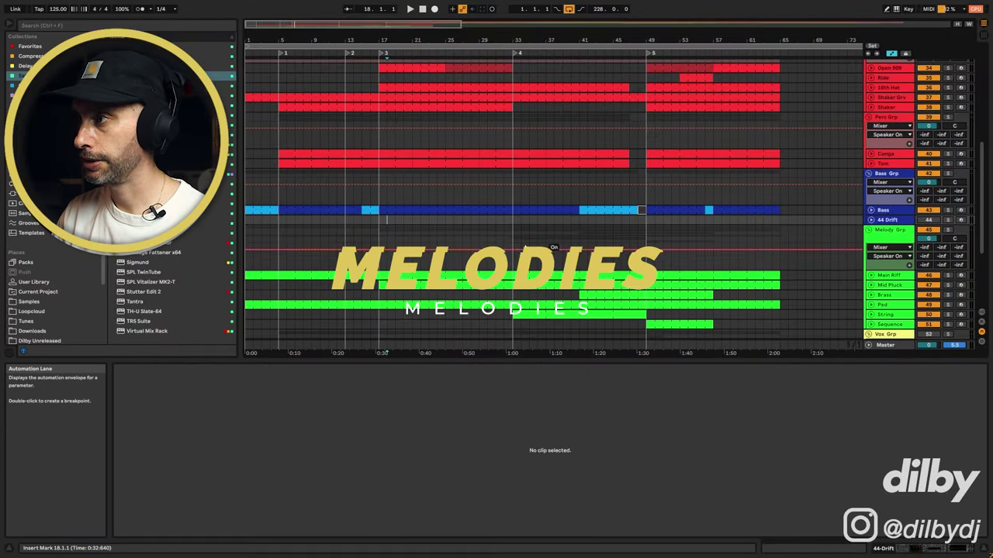
scroll(459, 231, down, 3)
click(777, 204)
scroll(888, 186, down, 2)
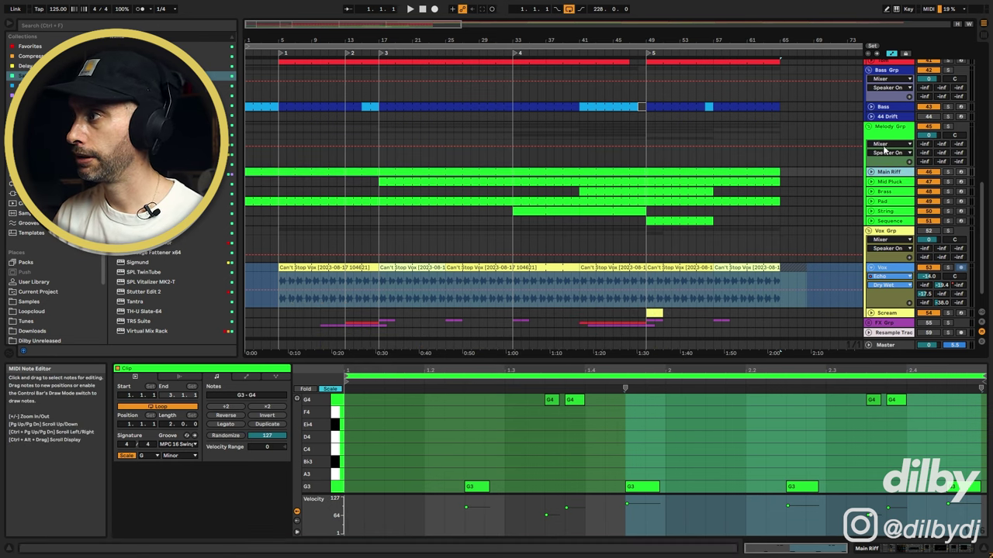
click(871, 172)
Step: Solo the Main Riff track and play it alone with its MIDI clip notes displayed
drag(404, 186, 425, 179)
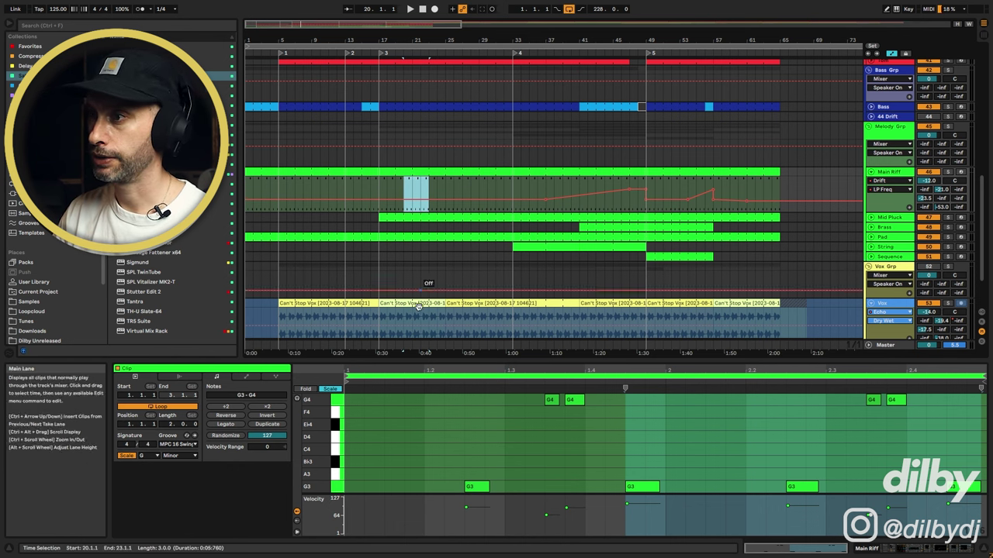
click(895, 173)
right_click(578, 311)
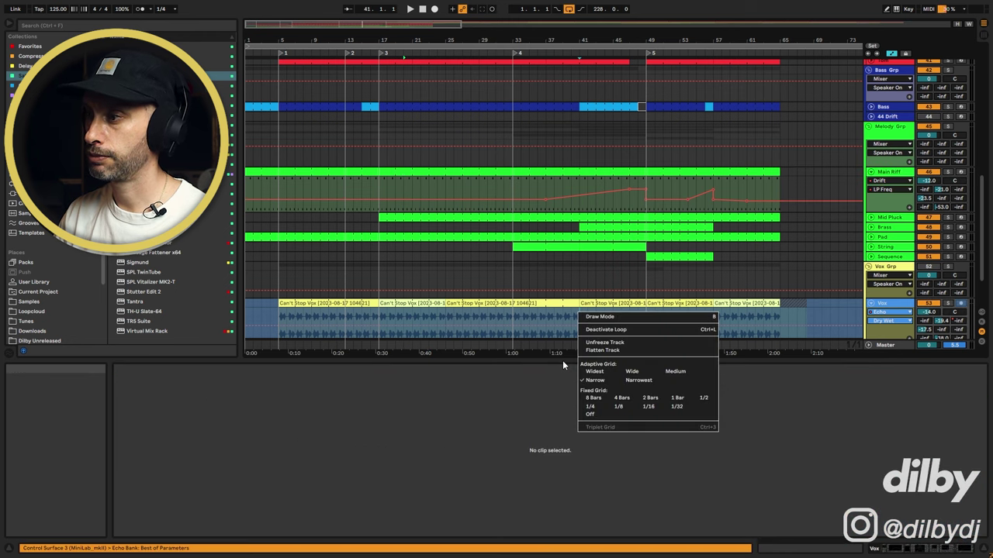
click(446, 173)
click(428, 172)
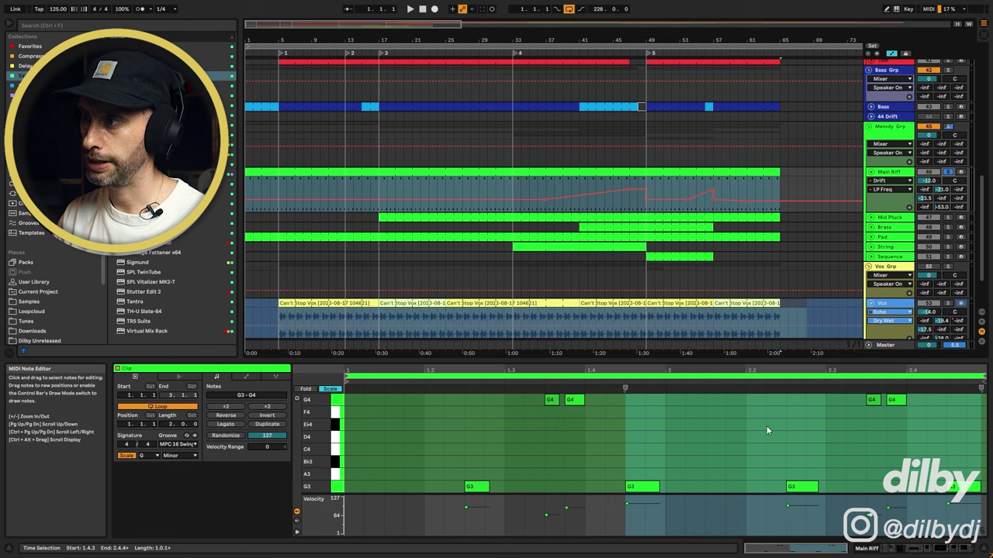
key(space)
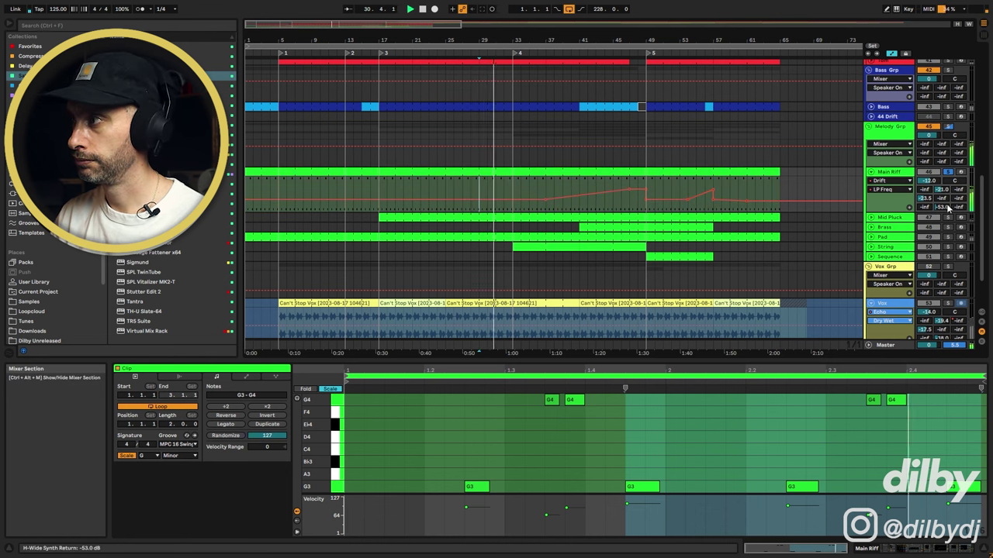
key(space)
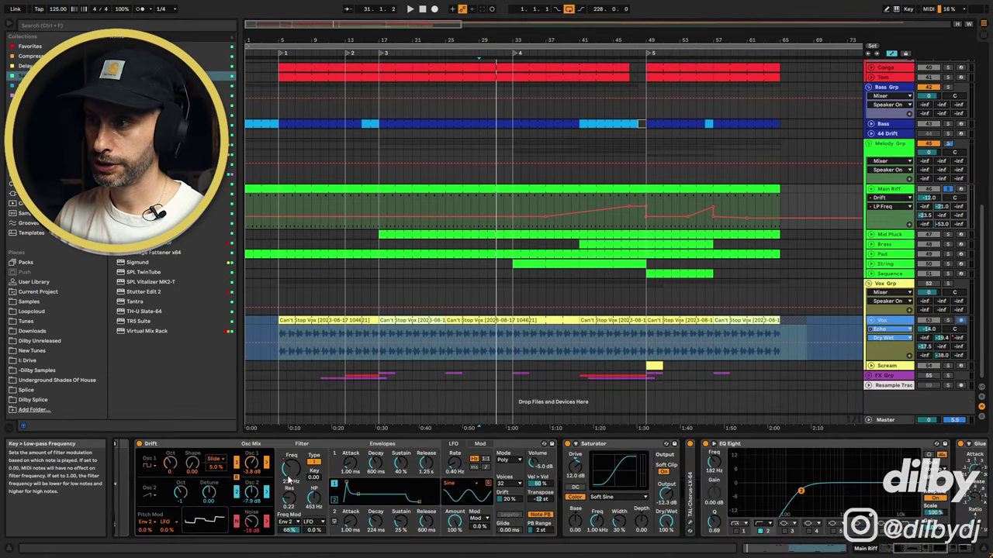
Step: Play the Main Riff through its rising Drift low-pass automation, and display the Auto Filter's Frequency automation on the track
click(607, 203)
key(space)
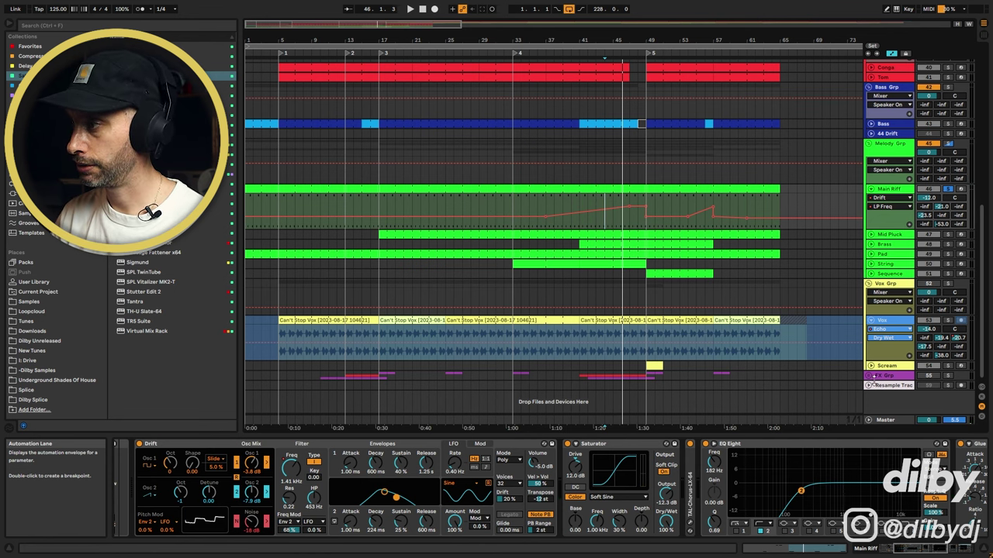
click(931, 549)
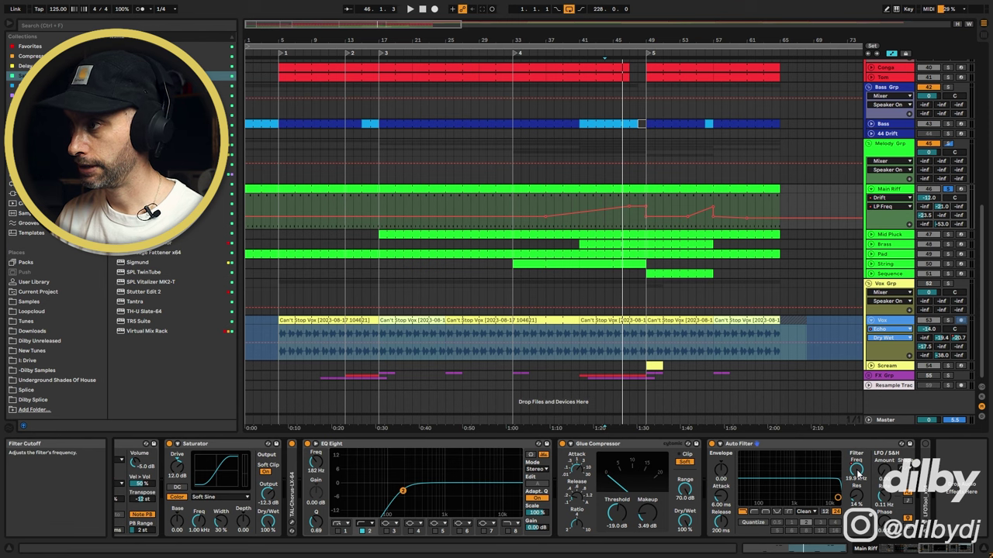
click(857, 471)
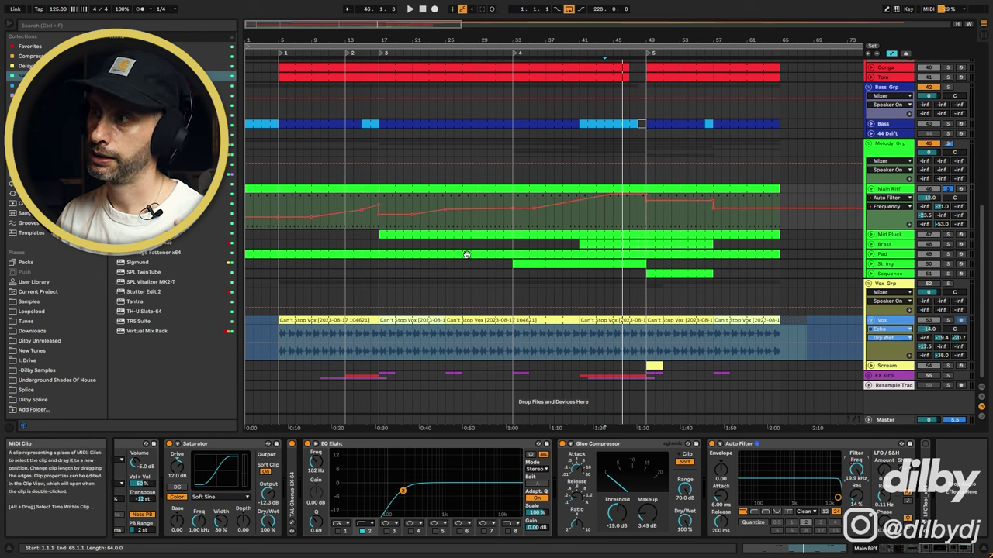
Step: Play the soloed Main Riff from bar 26 to hear its Auto Filter frequency automation
click(452, 225)
key(space)
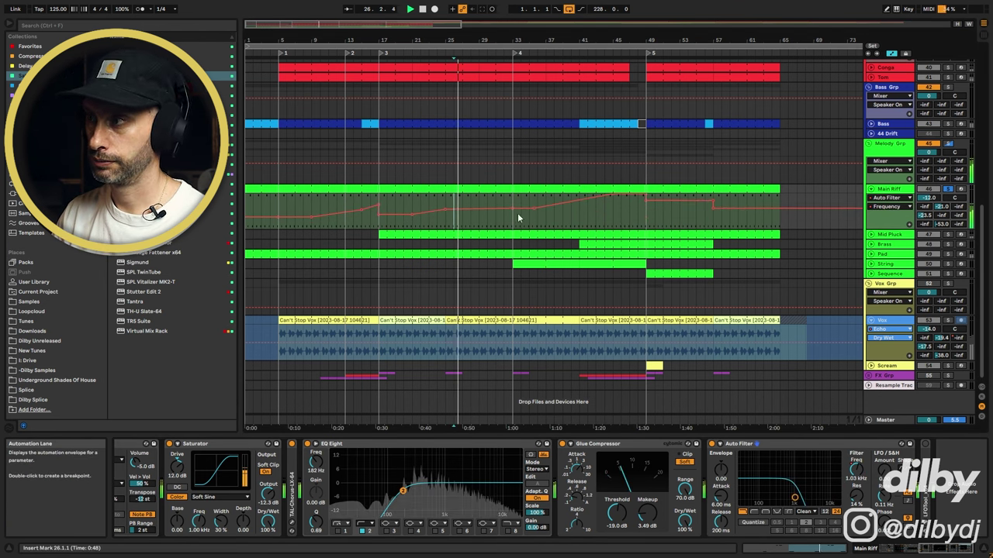
key(space)
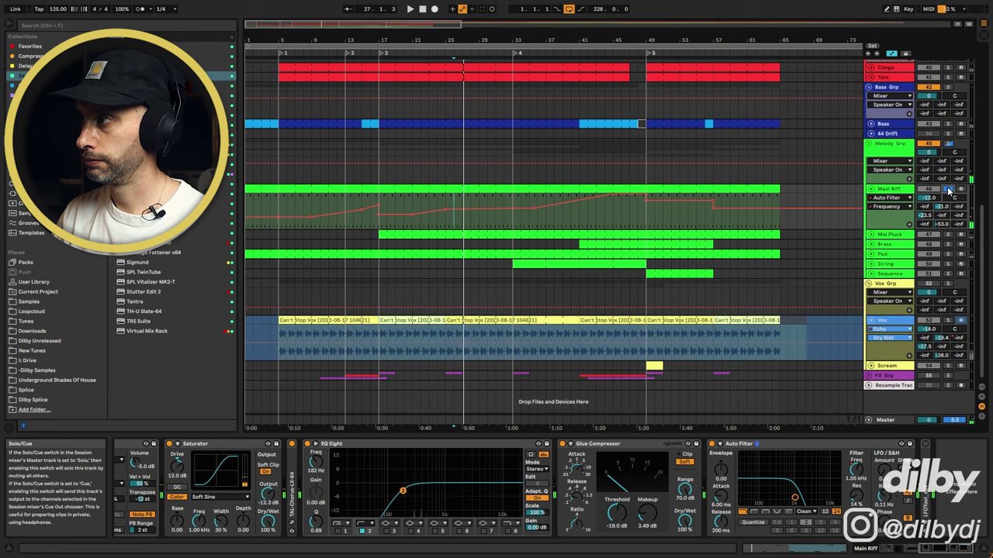
Step: Unsolo the Main Riff, mute the Mid Pluck through Sequence tracks, and play the riff with the drums and bass
click(948, 190)
key(space)
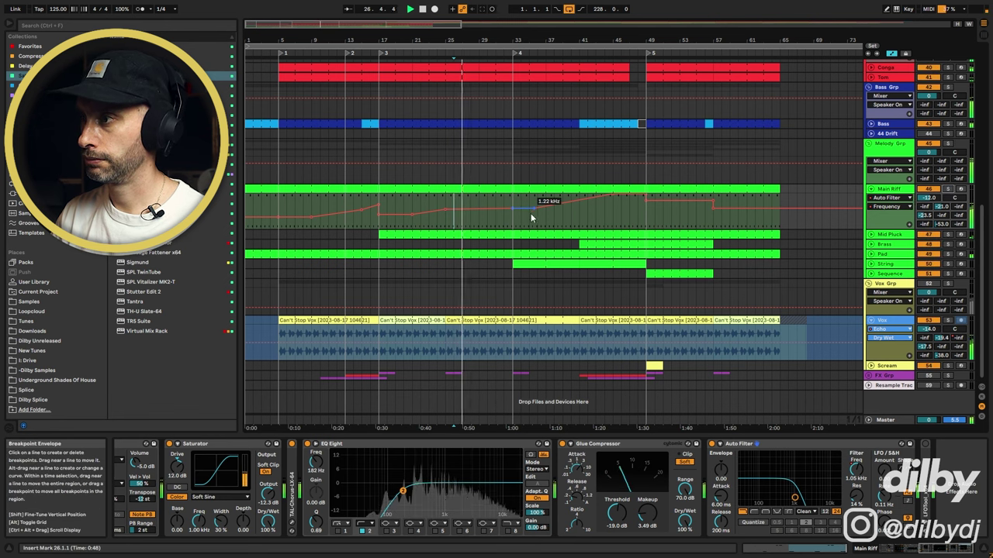
click(890, 235)
key(space)
click(889, 275)
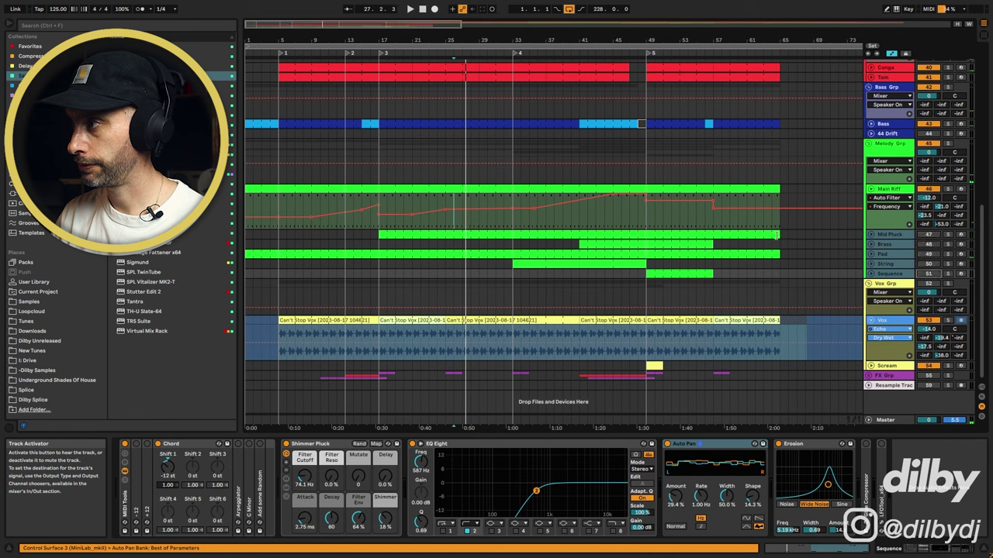
key(space)
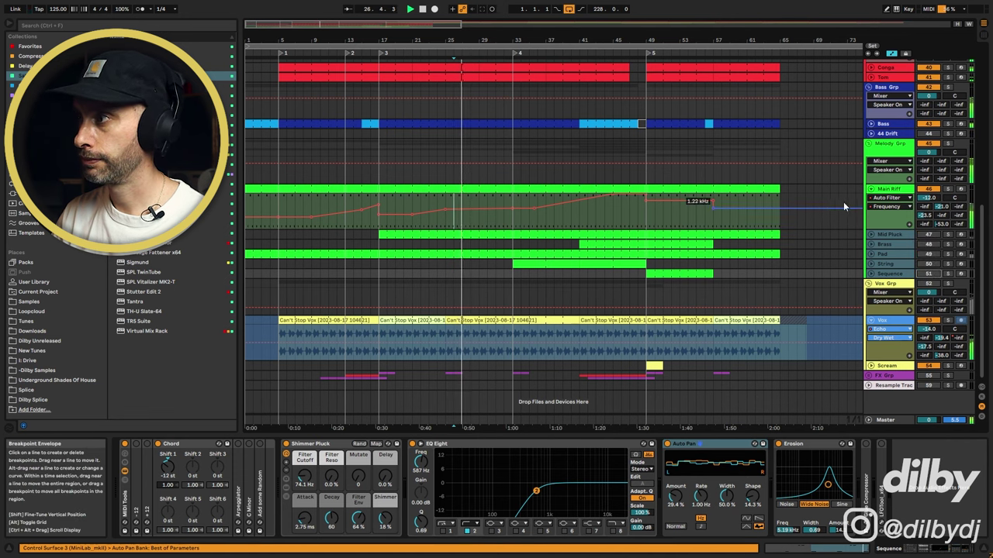
Step: Examine the Main Riff track's device chain, including the Saturator, EQ Eight, Glue Compressor and Auto Filter
click(892, 191)
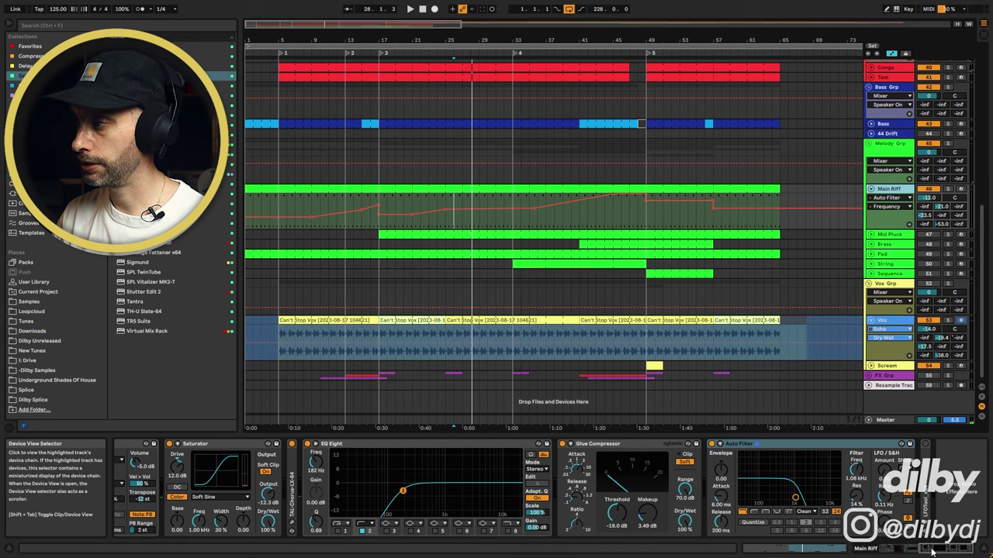
drag(935, 551, 929, 553)
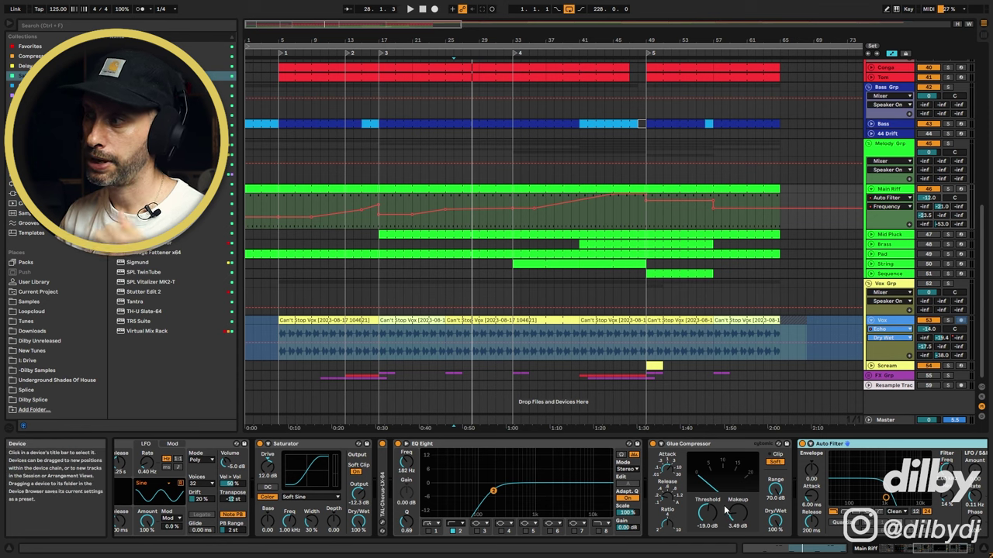
click(316, 446)
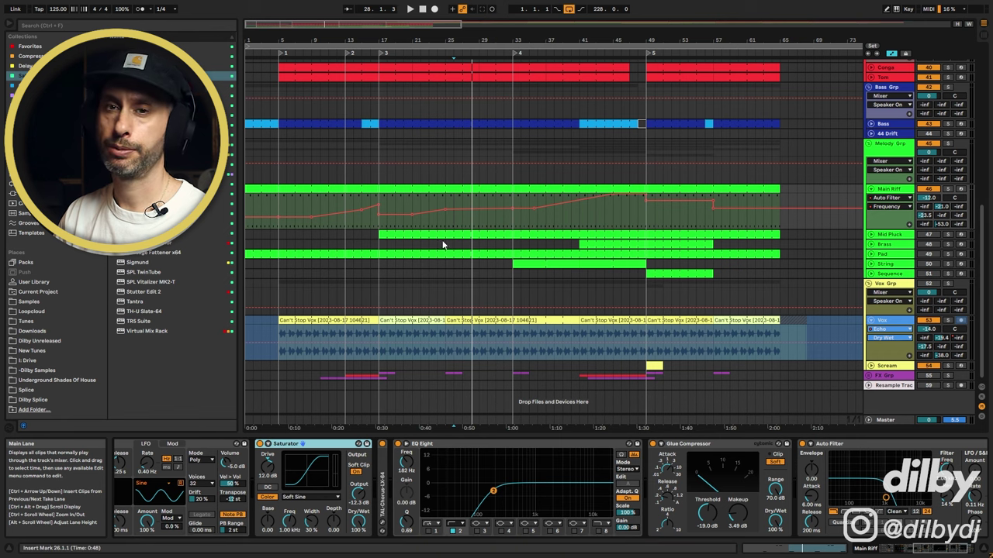
click(888, 192)
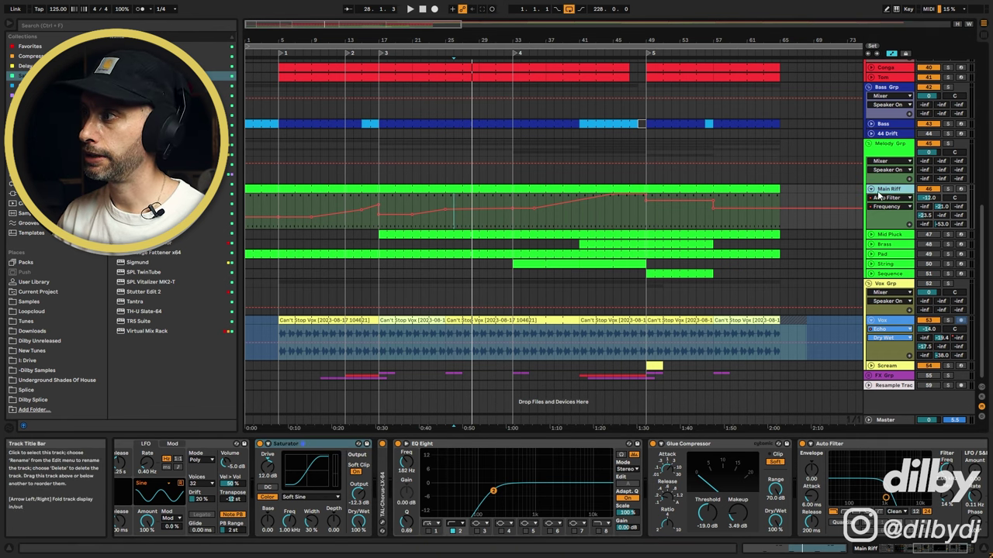
Step: Fold the Main Riff track, unfold Mid Pluck and play the arrangement from the start of the Mid Pluck part at bar 17
click(871, 190)
mouse_move(678, 39)
mouse_down()
mouse_move(676, 28)
mouse_move(676, 37)
mouse_up()
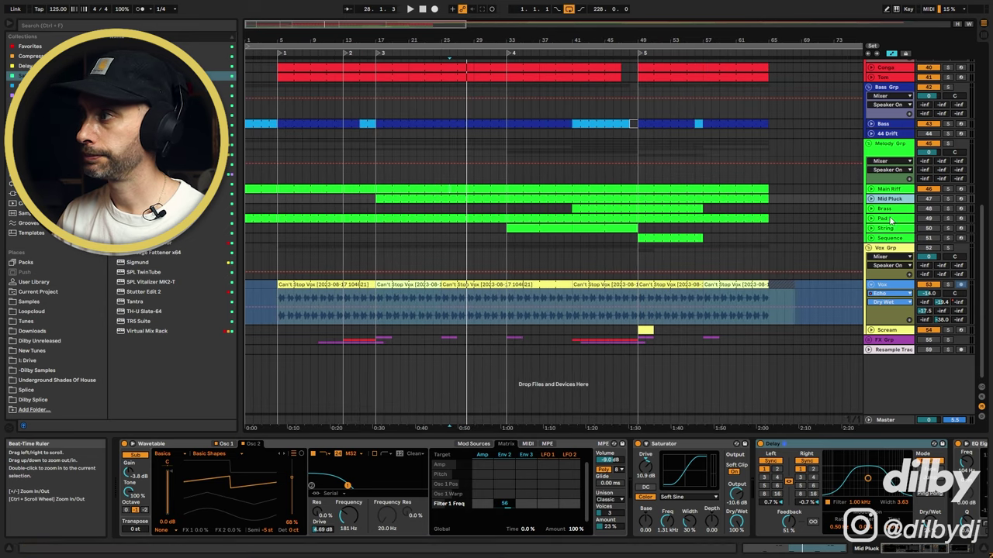
click(871, 199)
click(423, 203)
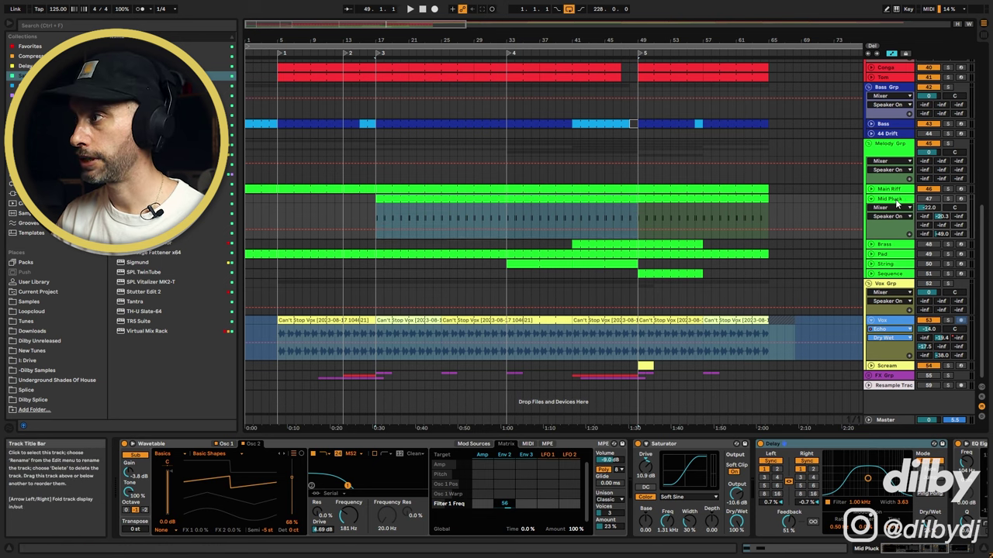
key(space)
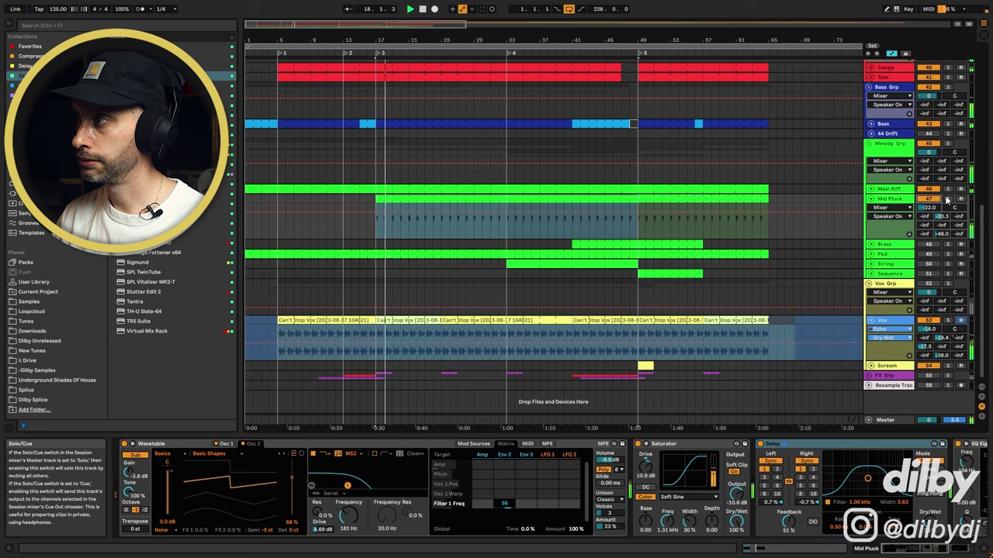
Step: Solo Main Riff and Mid Pluck together and audition them from bar 17 and from further points up to bar 43
click(899, 190)
click(900, 201)
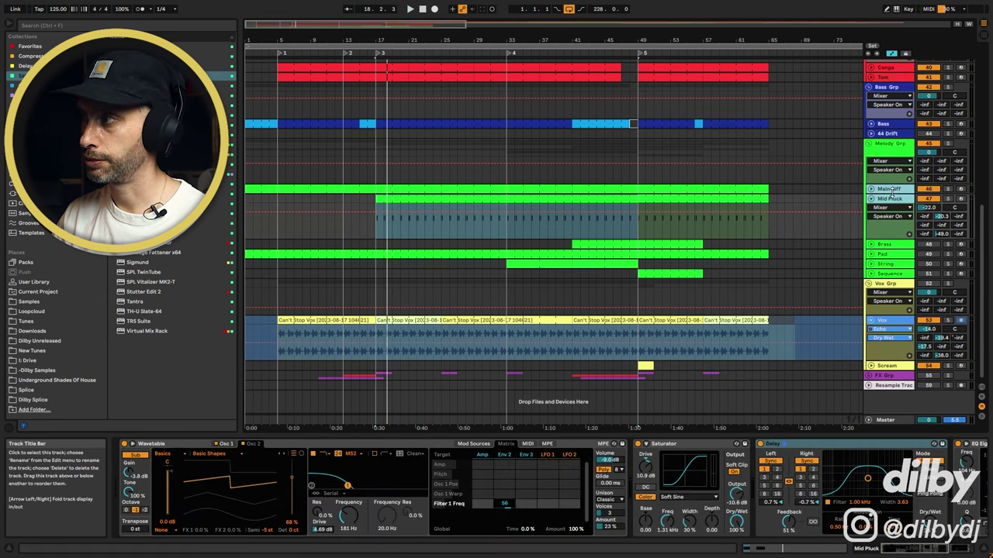
click(949, 199)
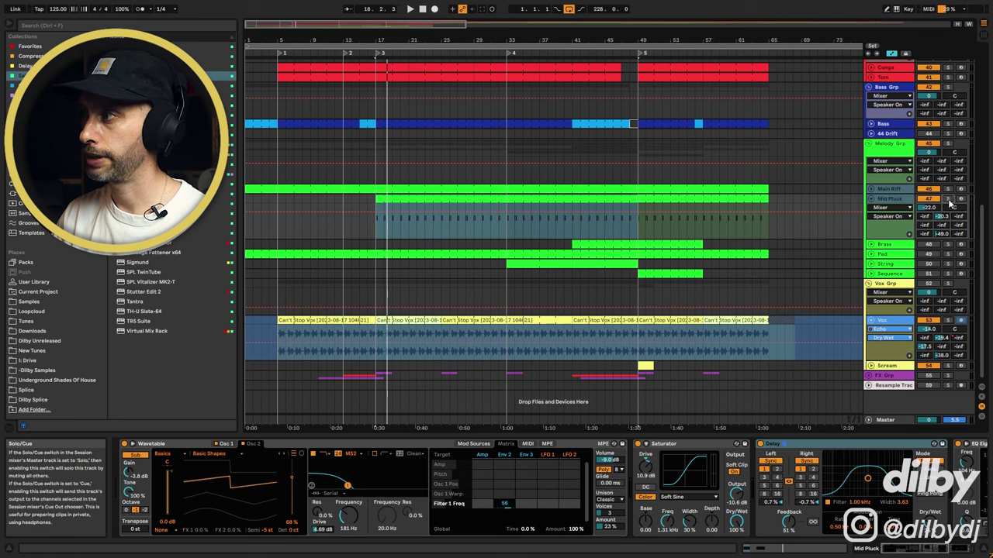
click(575, 201)
key(space)
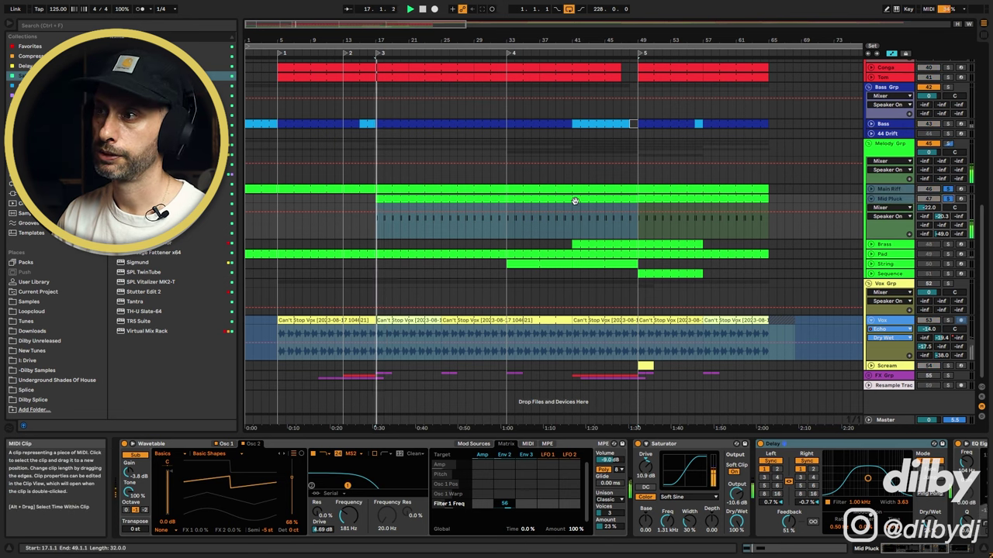
click(464, 229)
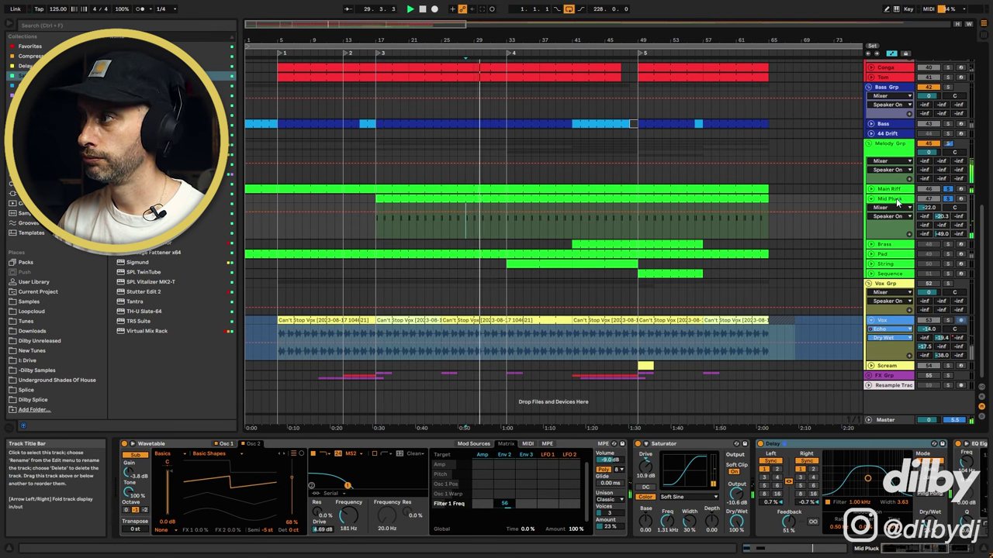
click(590, 225)
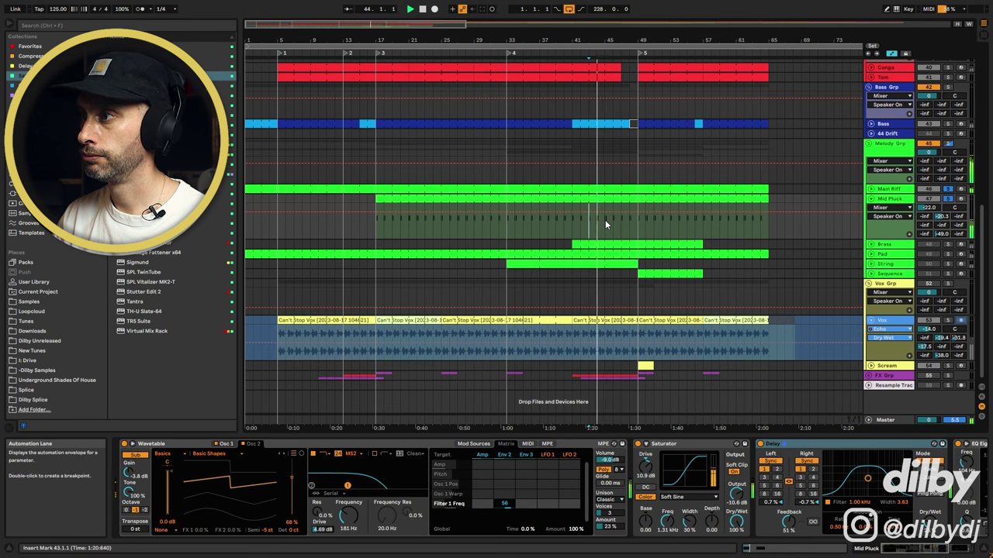
key(space)
Step: Examine the Main Riff's Chord and Drift devices, and mark bars 24 to 29 on the Mid Pluck track
click(894, 190)
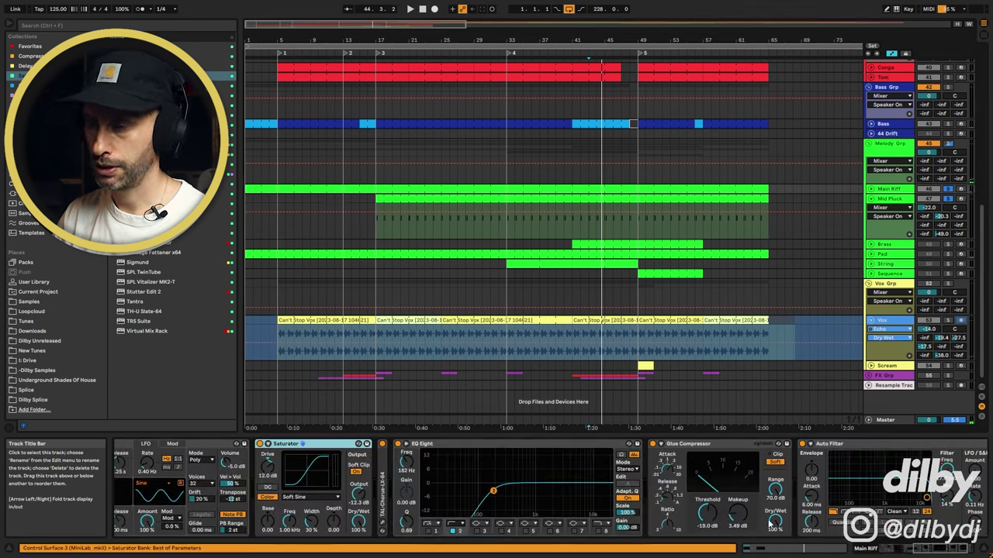
drag(950, 551, 885, 554)
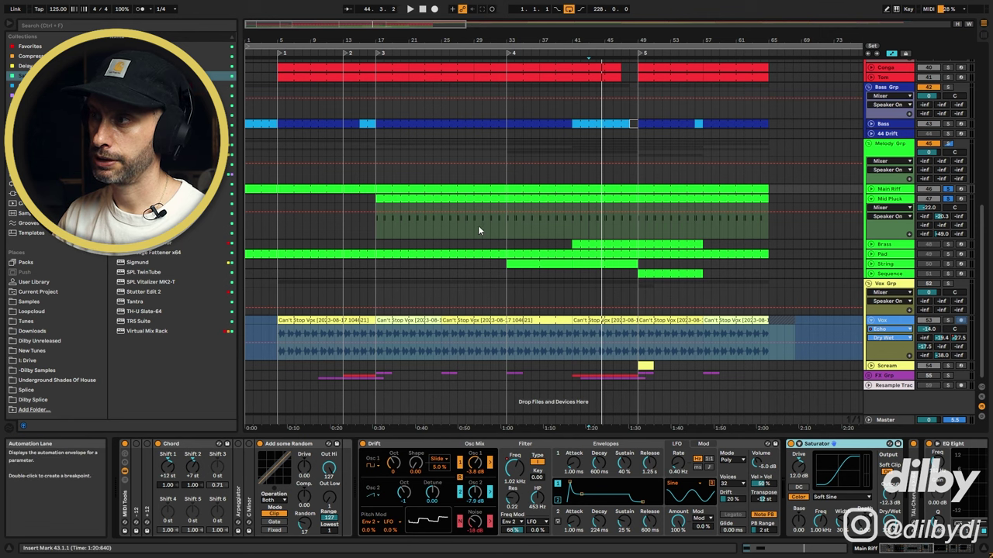
drag(435, 226, 473, 226)
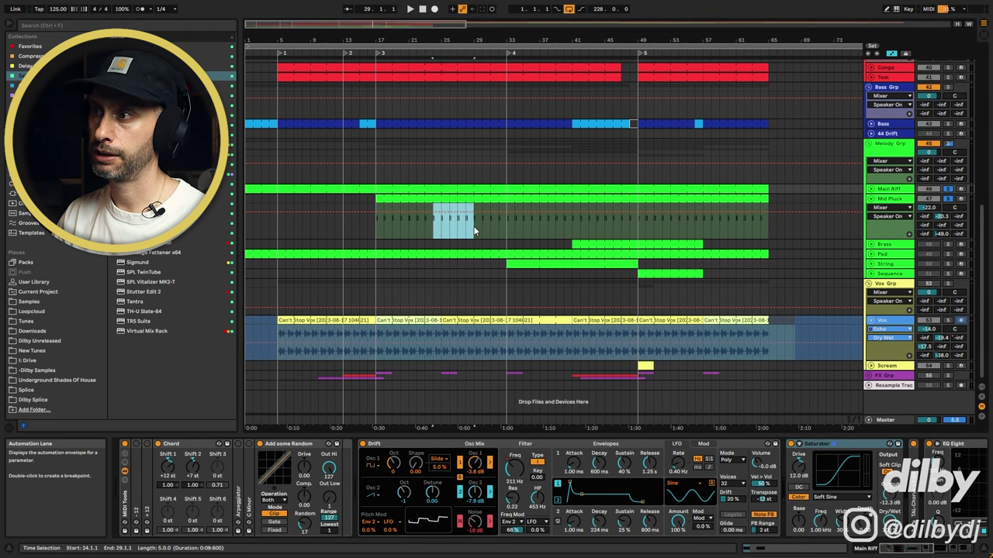
click(884, 190)
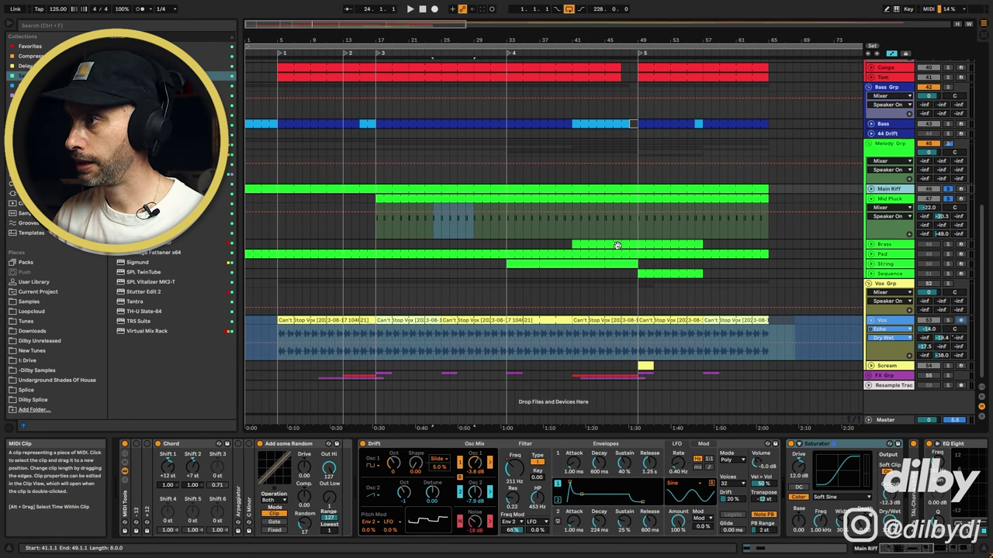
Step: Solo and unfold the Brass track, and examine its part closely from around bar 43
click(874, 253)
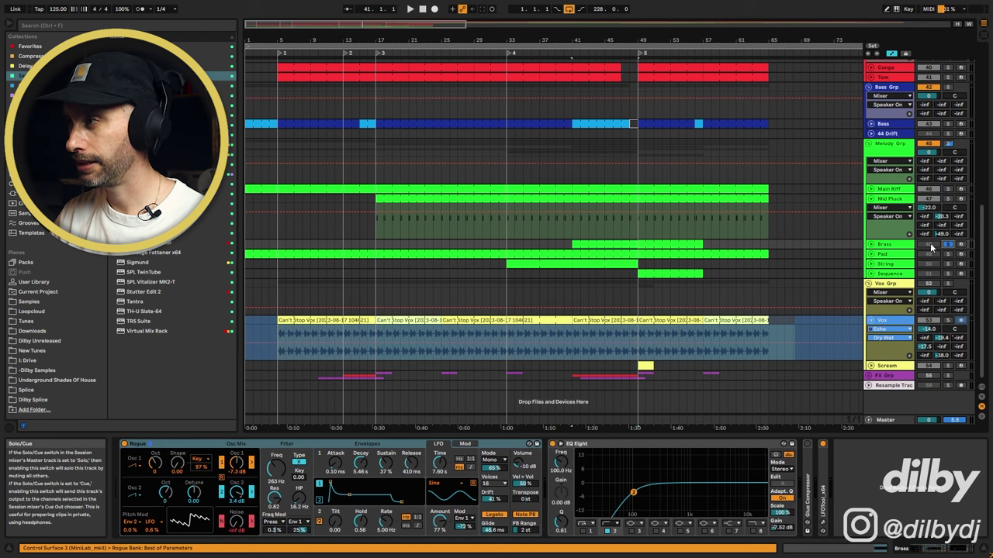
click(871, 245)
click(592, 275)
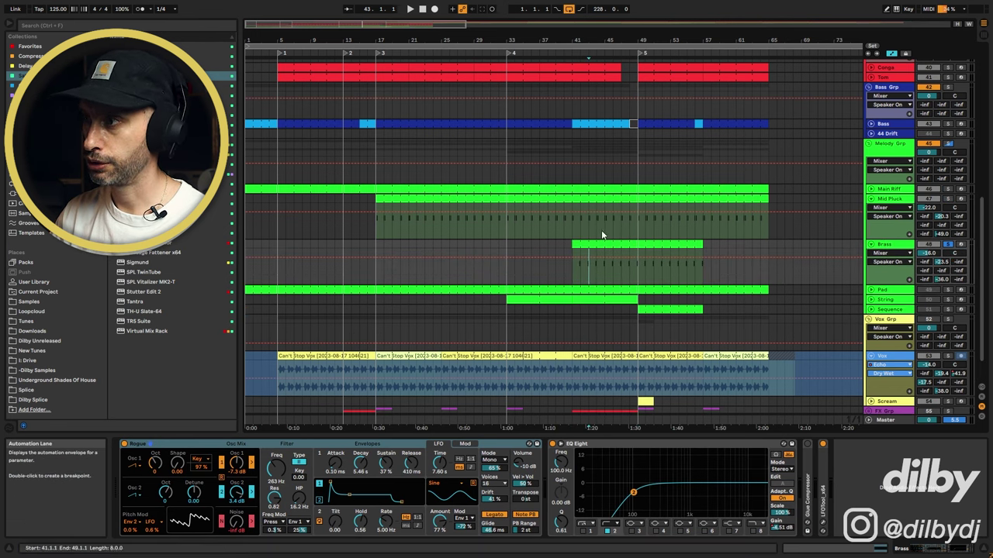
drag(586, 40, 526, 244)
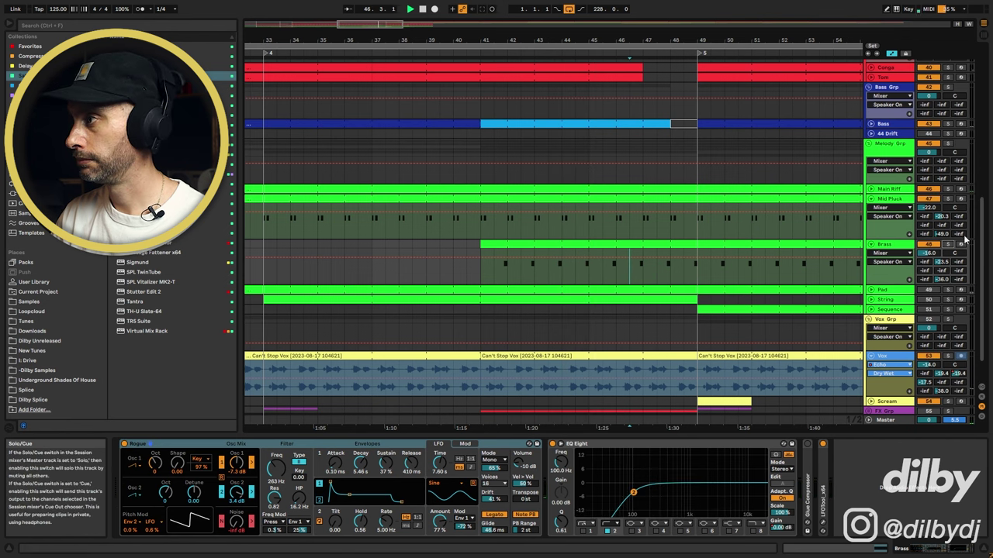
Step: Mute Mid Pluck and Main Riff during playback to hear the mix without them, and reactivate both tracks
click(928, 199)
click(929, 190)
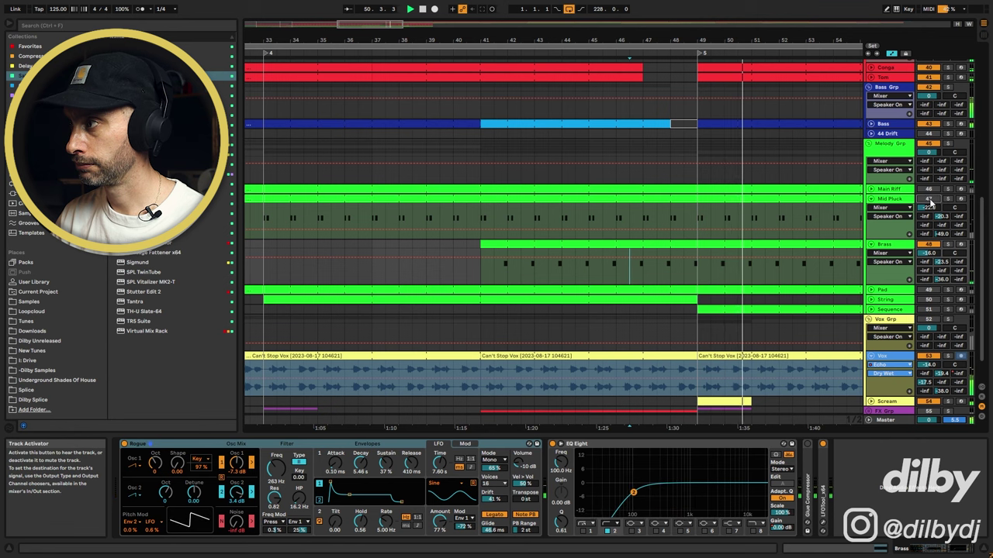
click(929, 199)
click(929, 190)
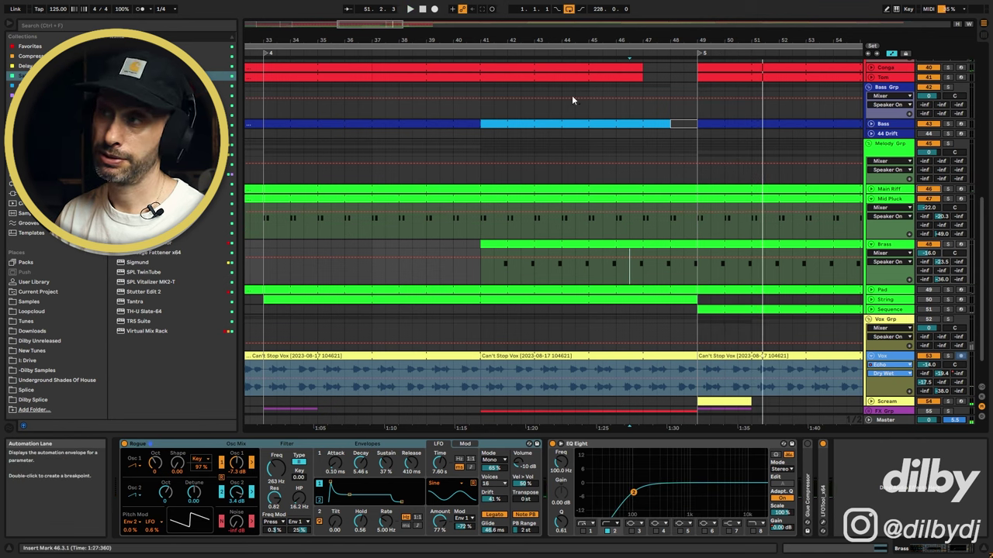
Step: Unfold the Pad track and bring the whole arrangement into view
drag(584, 39, 584, 11)
click(871, 290)
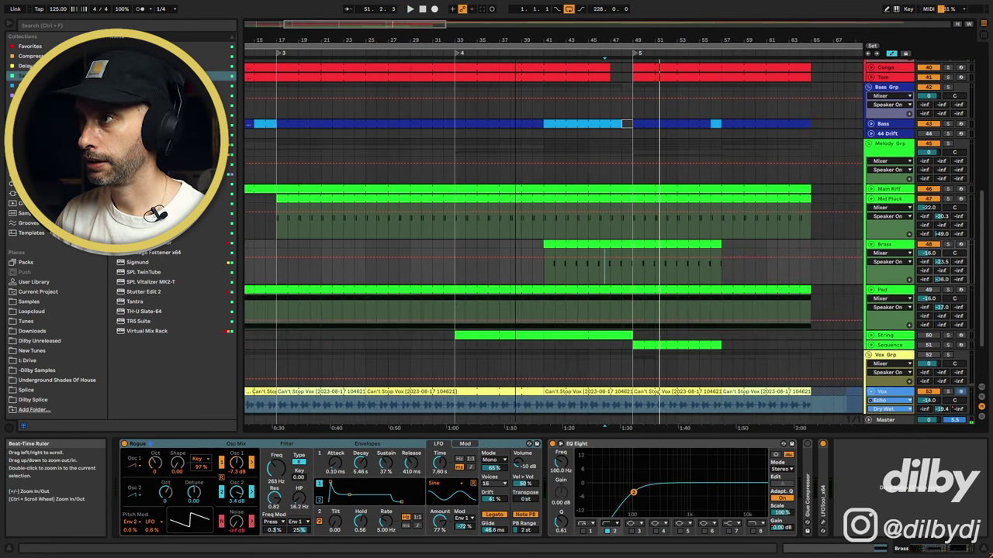
drag(621, 39, 621, 26)
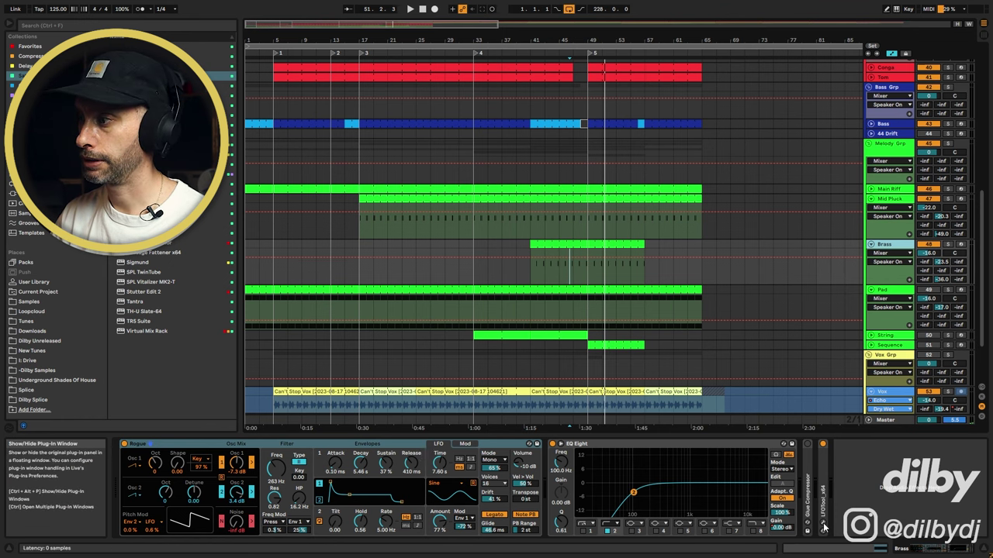
Step: Open LFOTool on the Brass track to inspect its volume curve, and close the plug-in window
click(823, 523)
drag(376, 66, 662, 222)
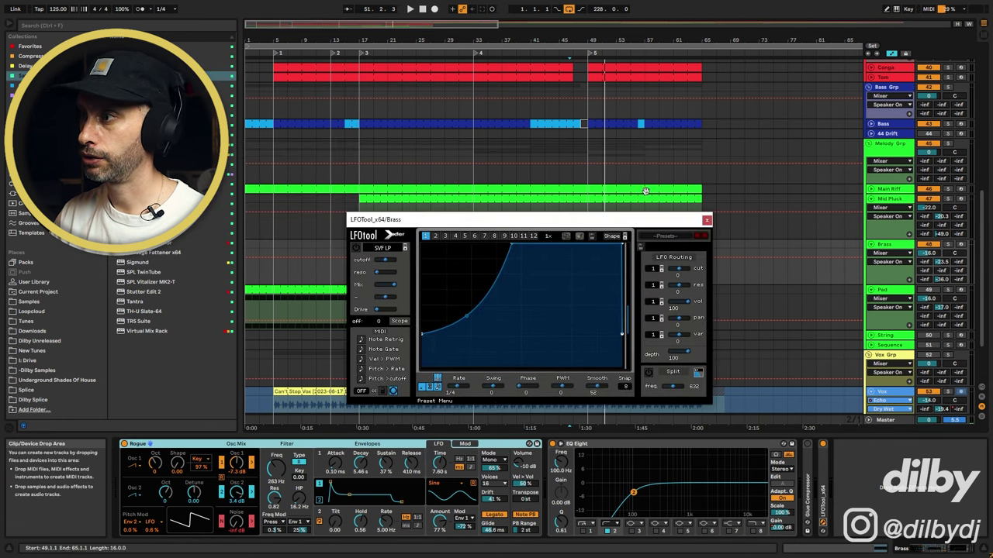
click(707, 221)
Step: Select the Pad track's clip and inspect the Wailing Poly Pad rack, briefly showing and hiding its chain list
click(688, 290)
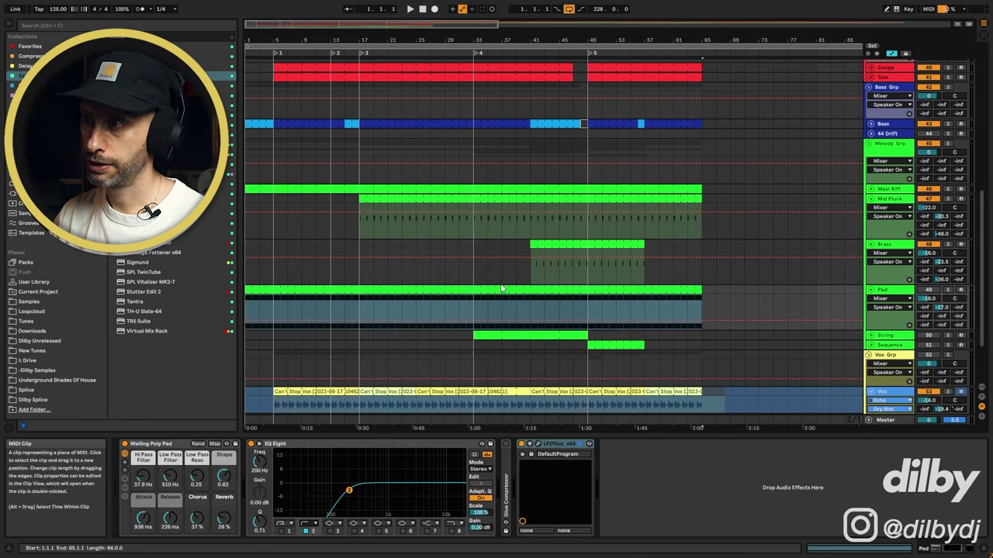
click(930, 291)
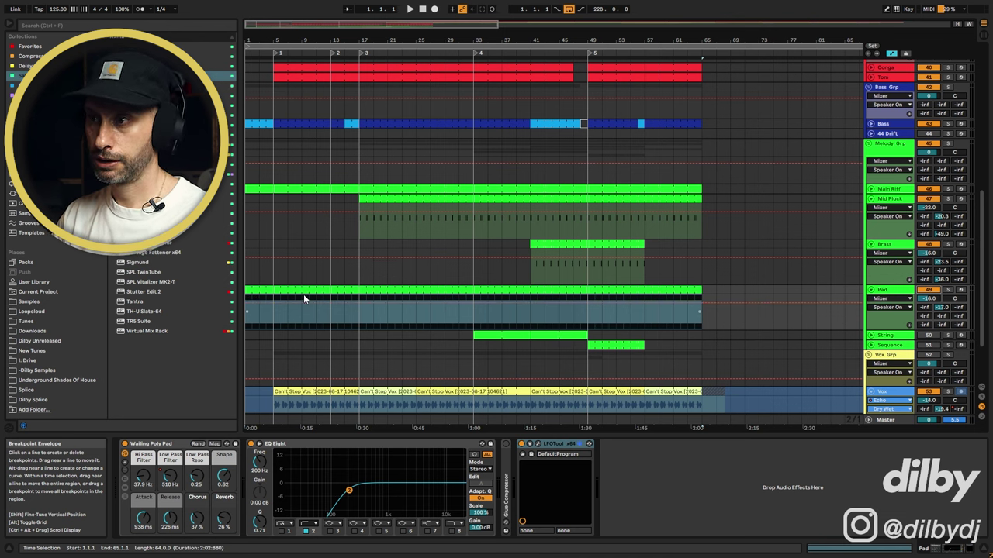
click(463, 304)
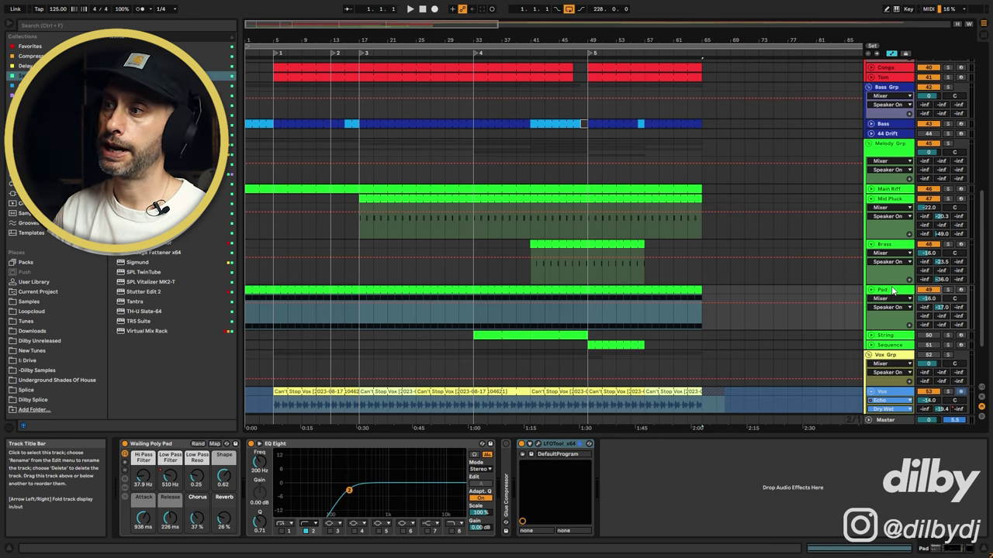
click(152, 447)
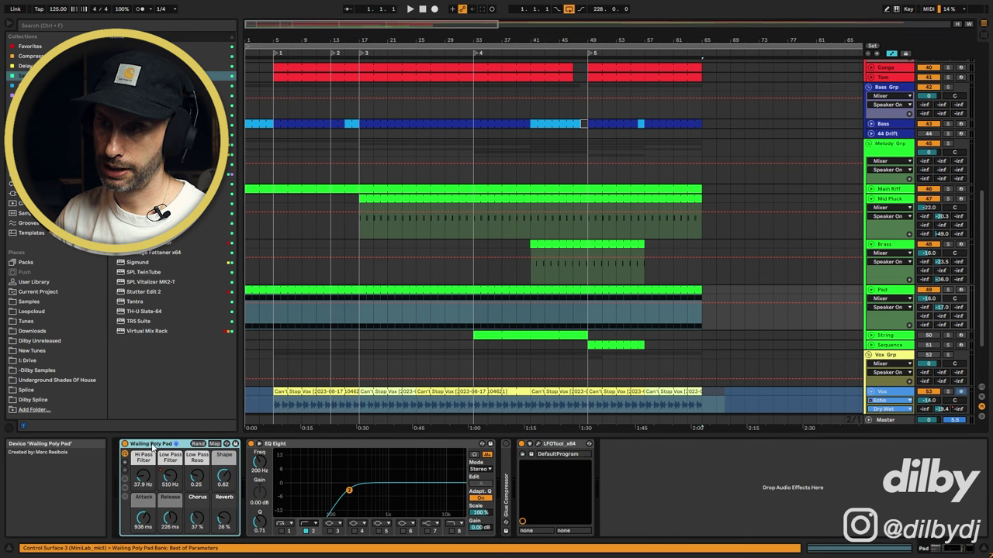
click(124, 498)
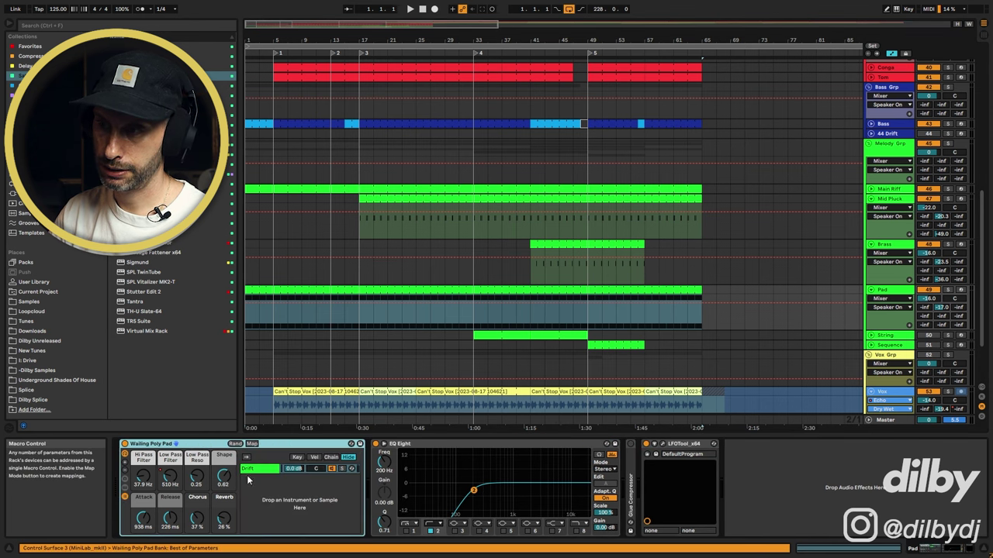
click(124, 500)
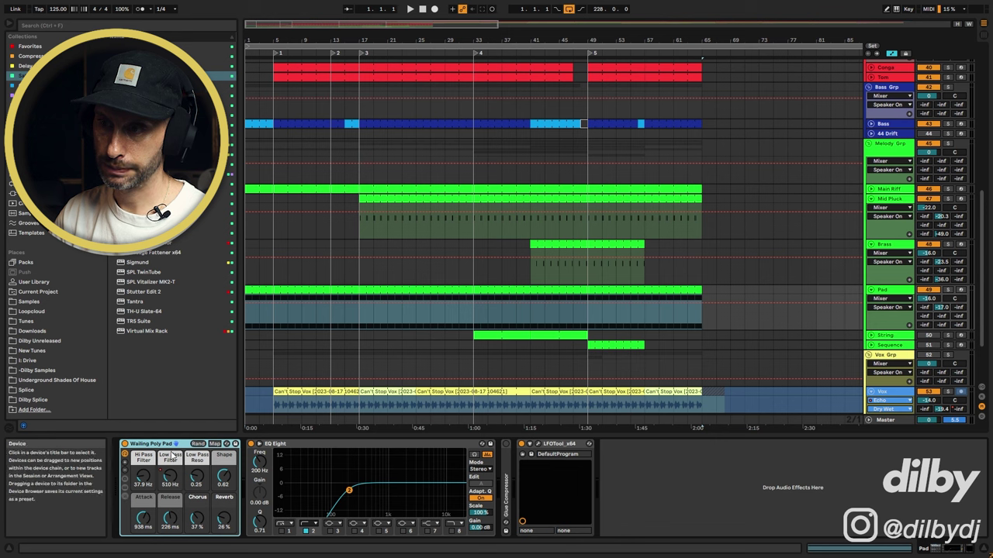
Step: Show the Pad's Low Pass Filter automation and audition the soloed pad from bars 3, 11, 15 and 45
click(424, 305)
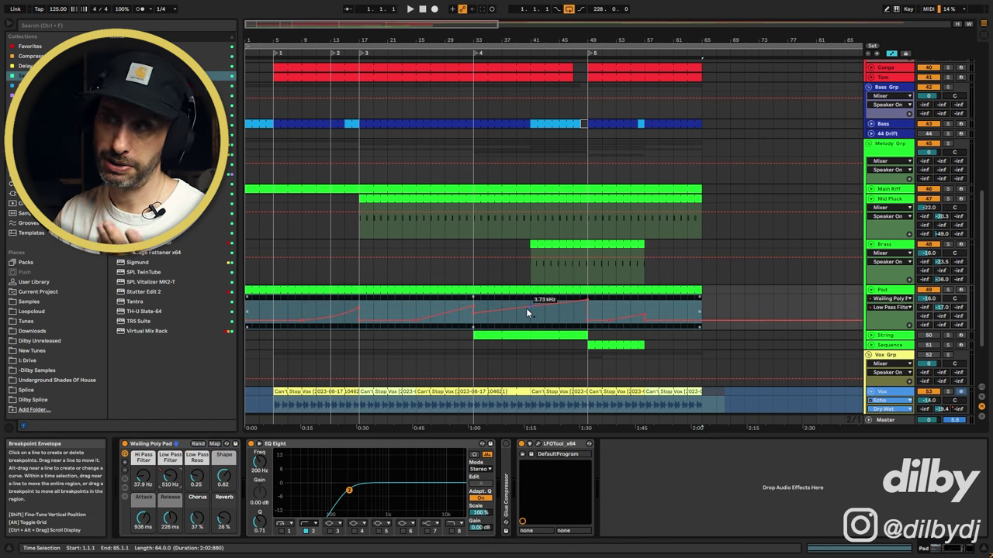
click(310, 311)
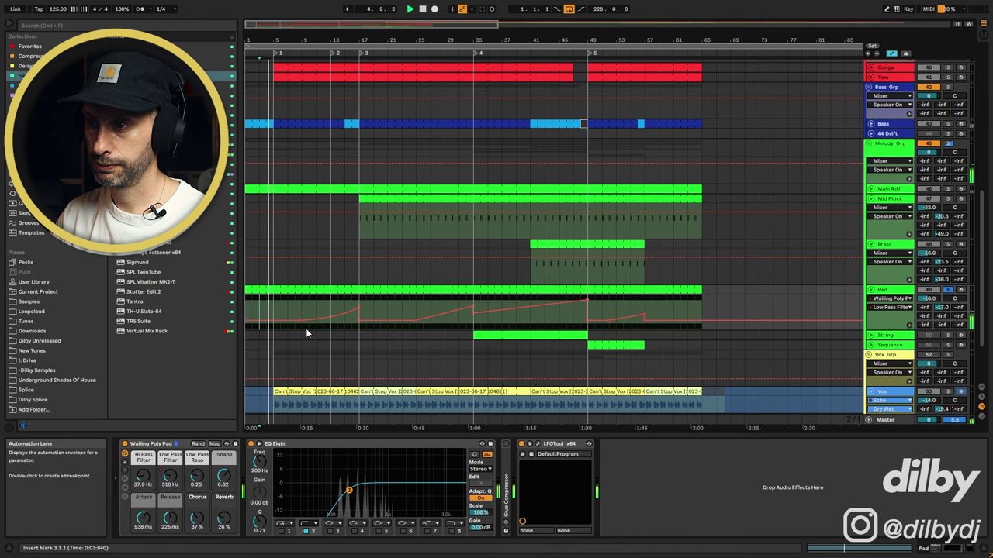
click(324, 312)
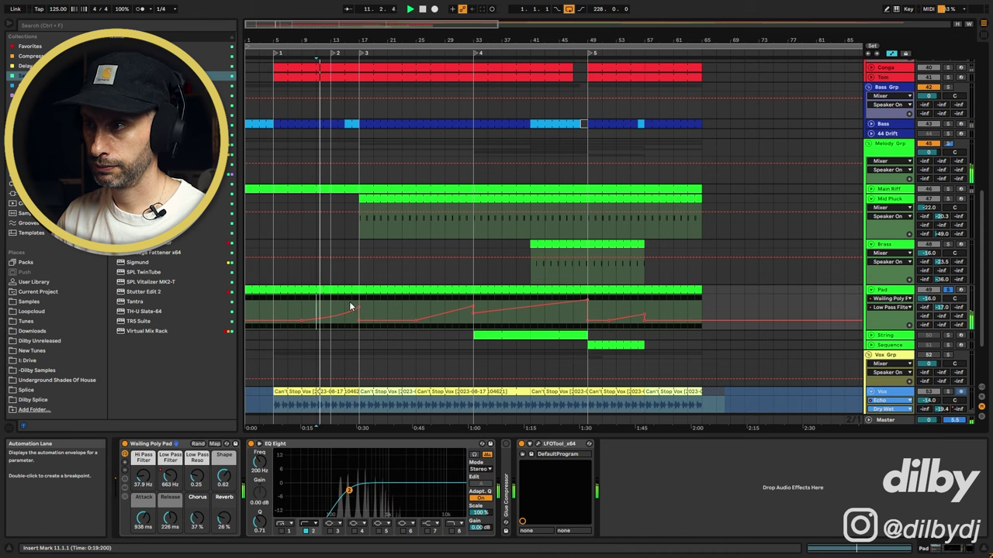
click(347, 302)
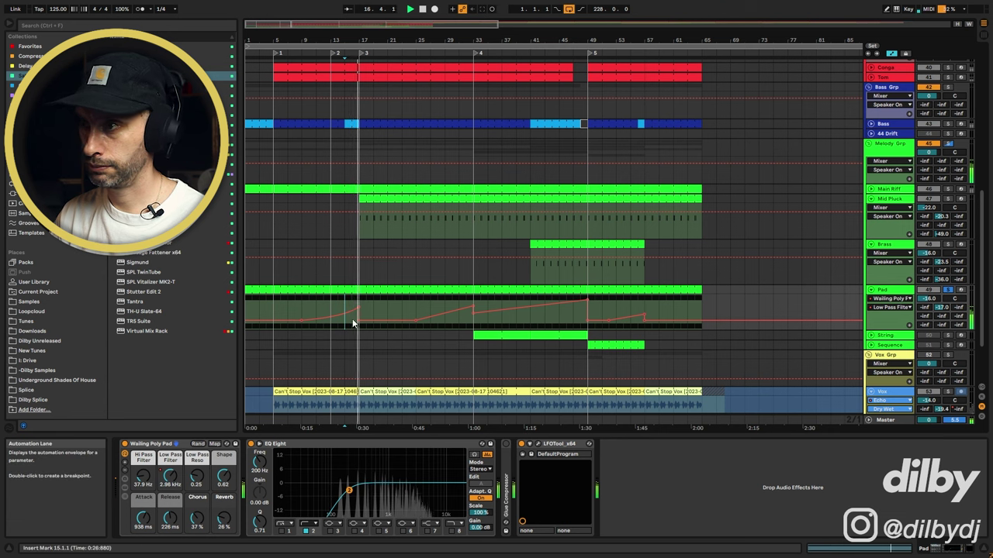
click(558, 312)
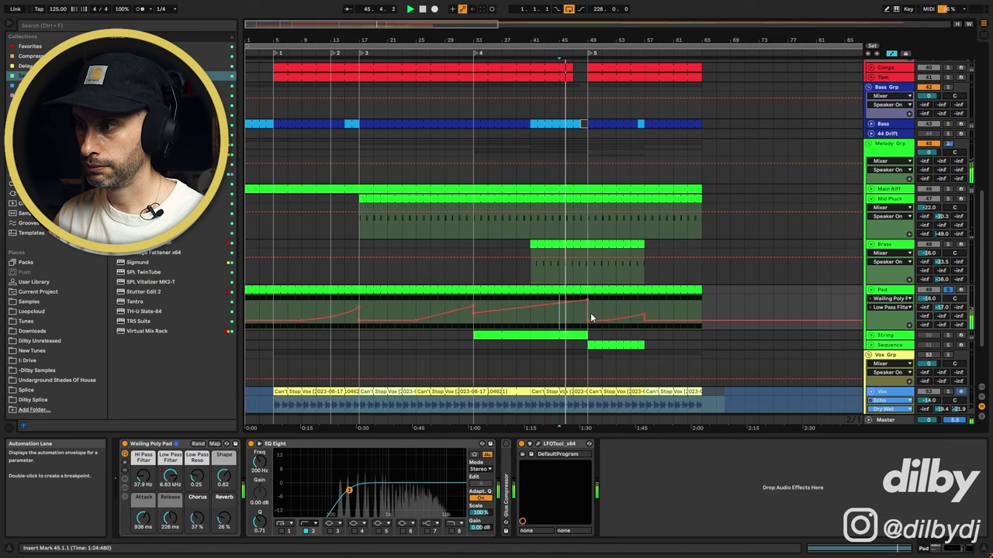
Step: Unsolo the Pad track and audition the full arrangement from bar 29 with the Pad muted, then reactivate it
click(546, 314)
key(space)
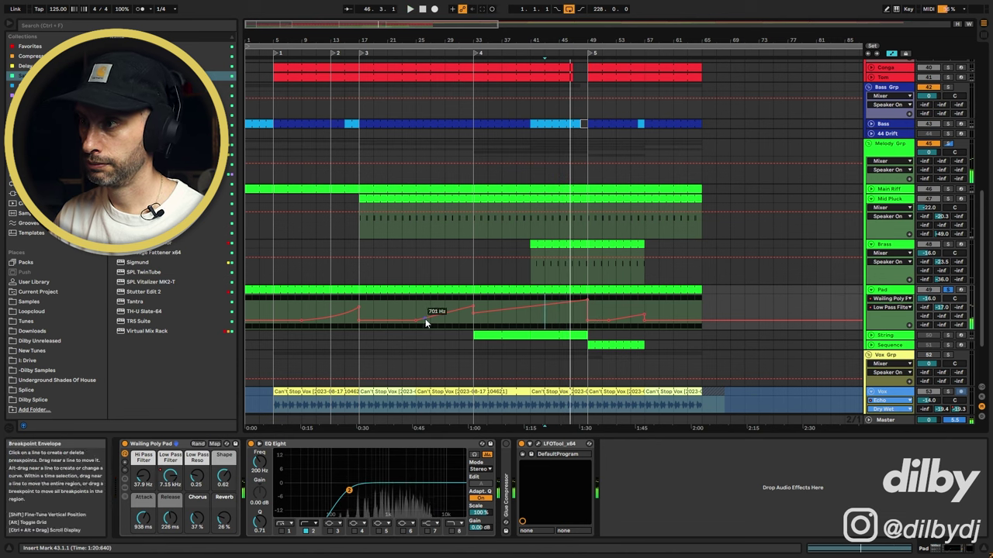
click(445, 297)
click(947, 292)
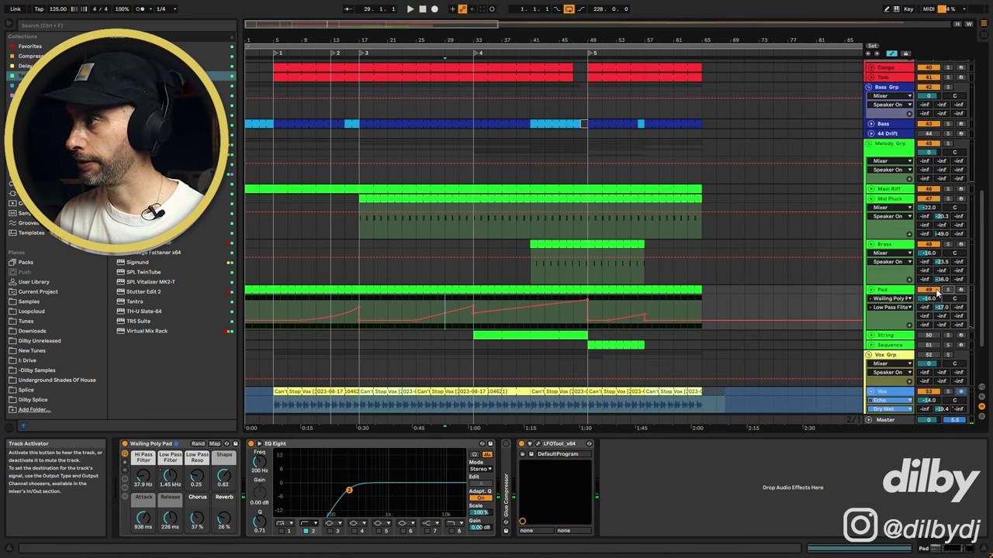
click(937, 291)
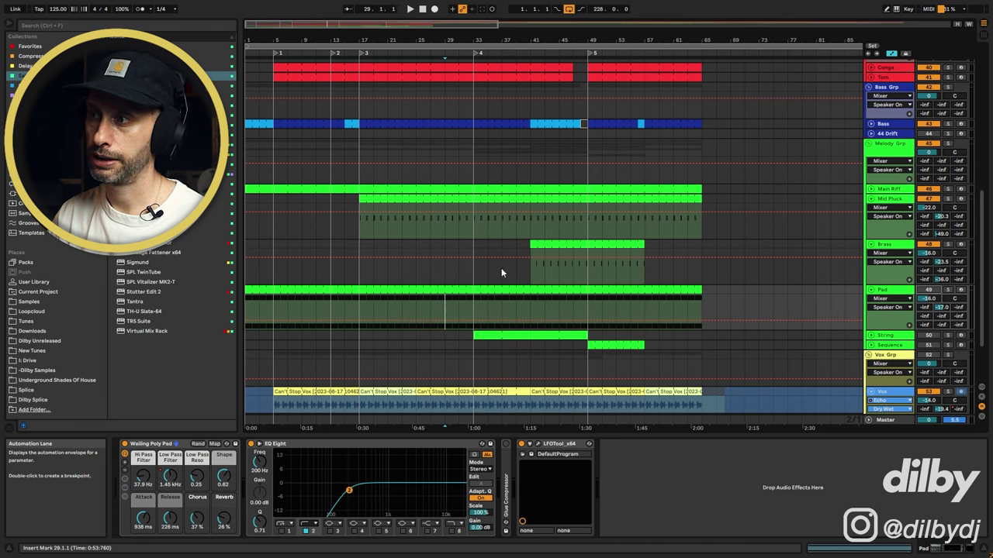
key(space)
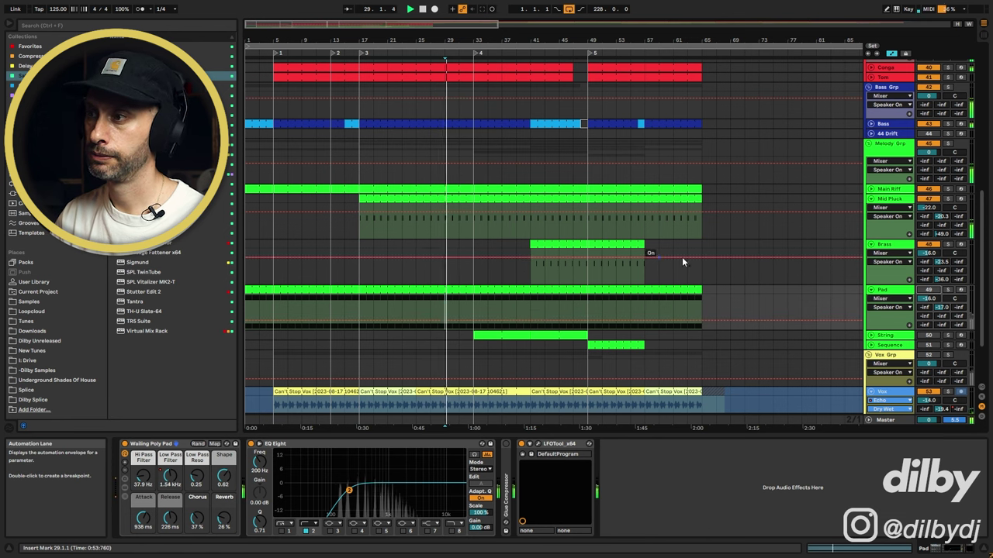
click(928, 290)
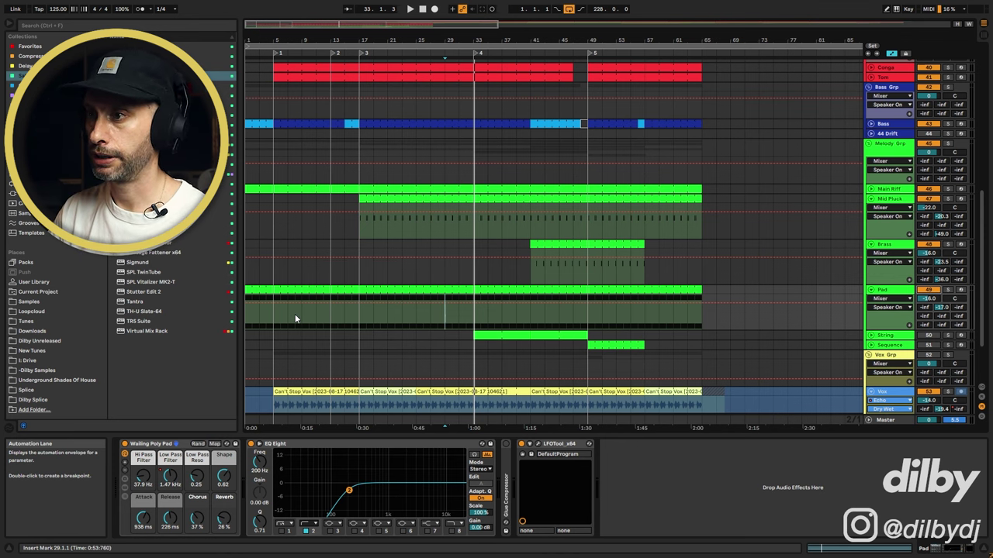
click(390, 321)
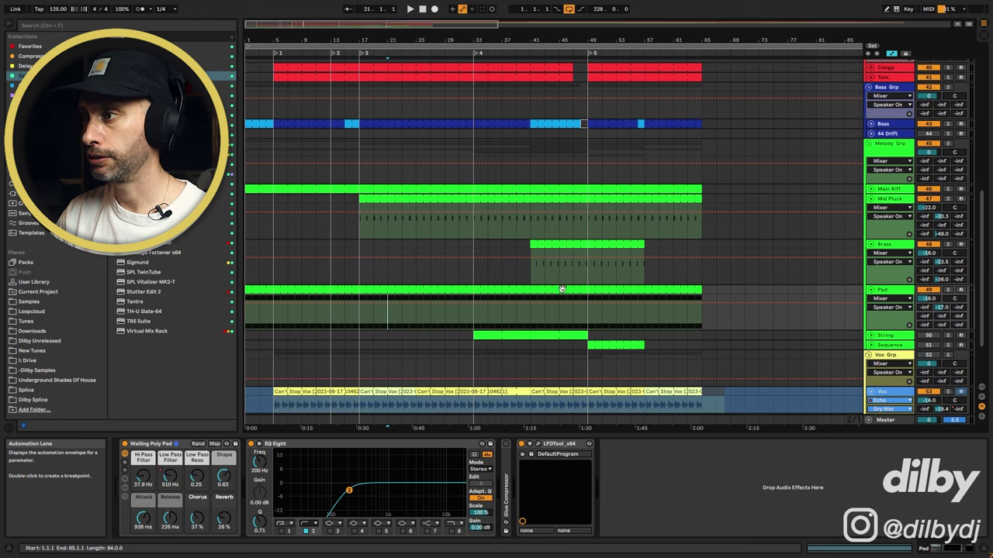
Step: Inspect the String track's sample rack and clip notes, and audition the soloed part from bar 41
click(524, 340)
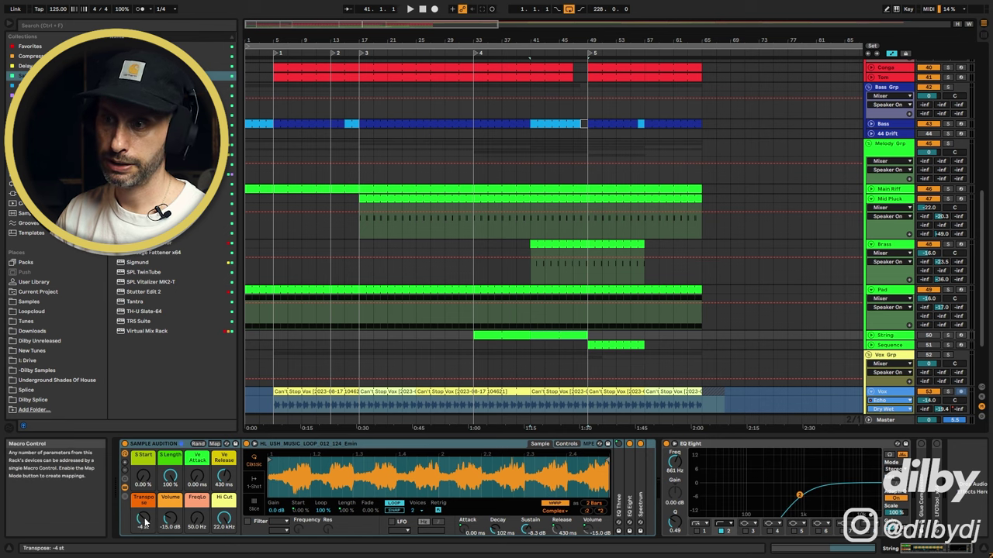
click(514, 337)
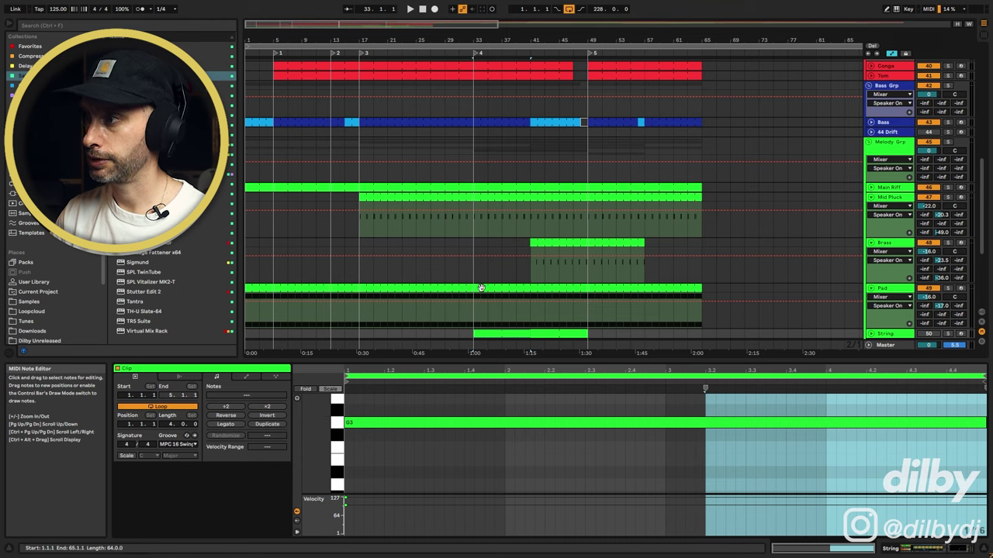
scroll(505, 289, down, 2)
key(space)
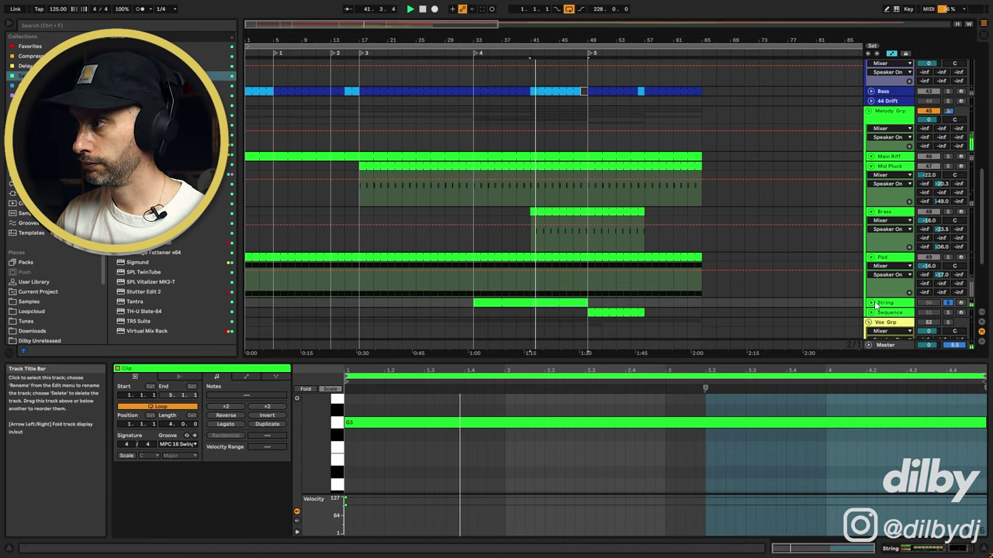
scroll(608, 244, down, 5)
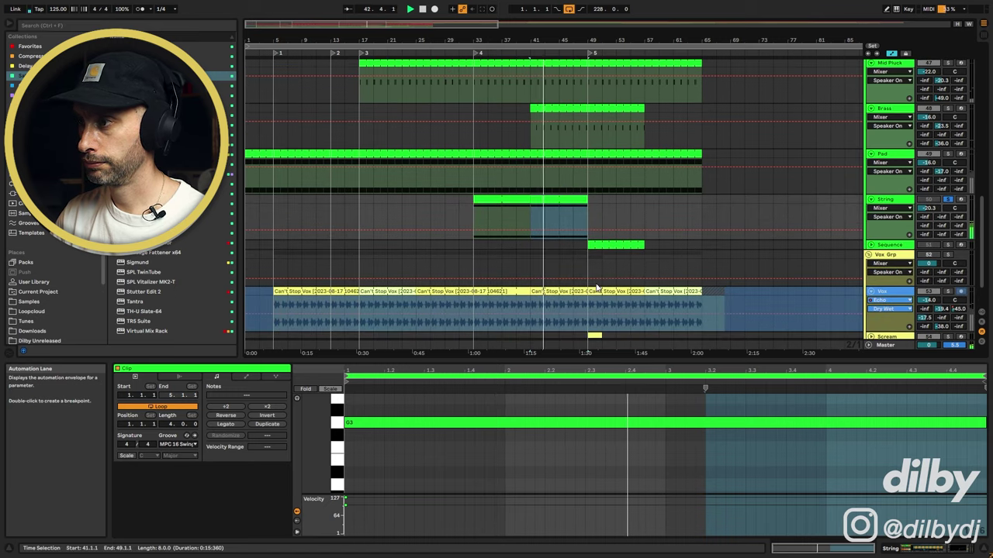
key(space)
Step: Show the String track's device chain and its EQ Eight Output Gain automation, and audition the final bars of the part
double_click(888, 201)
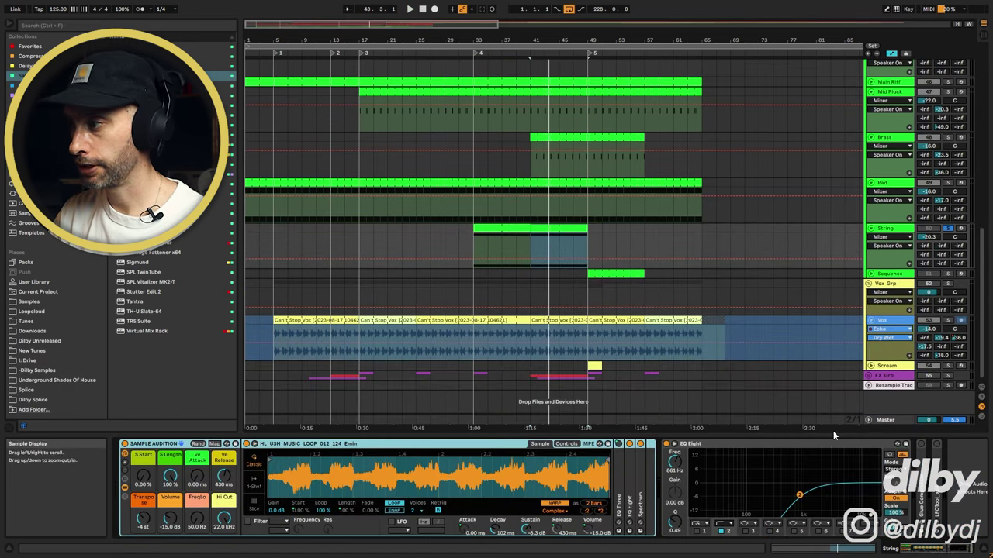
click(896, 529)
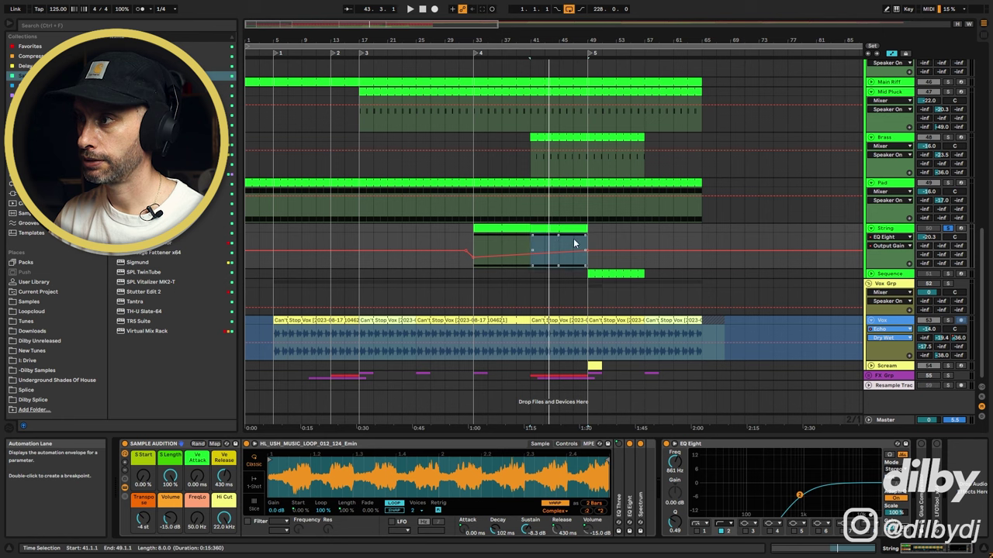
click(574, 243)
key(space)
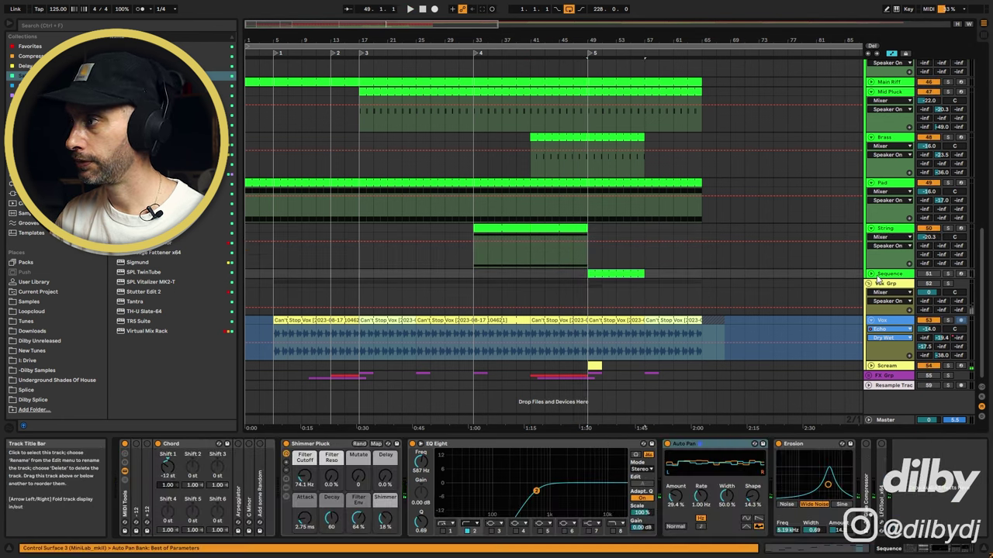
Step: Unfold the Sequence track and open its clip's notes in an enlarged note editor
click(872, 274)
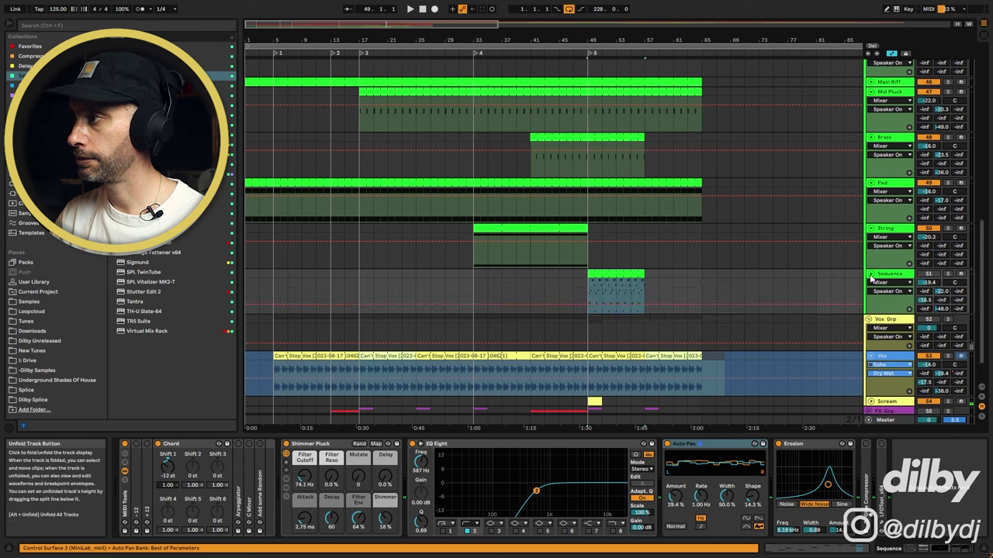
click(607, 274)
double_click(605, 273)
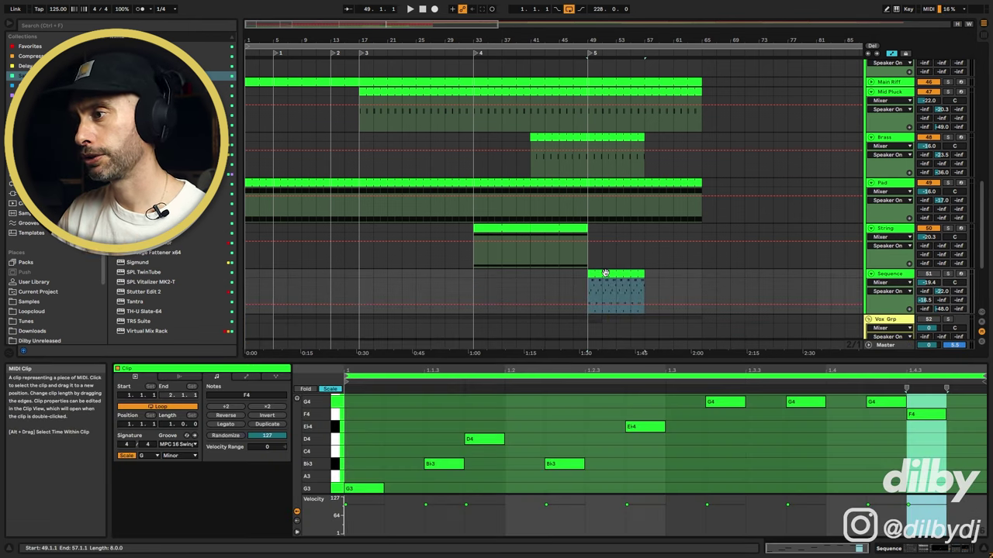
drag(607, 357, 601, 299)
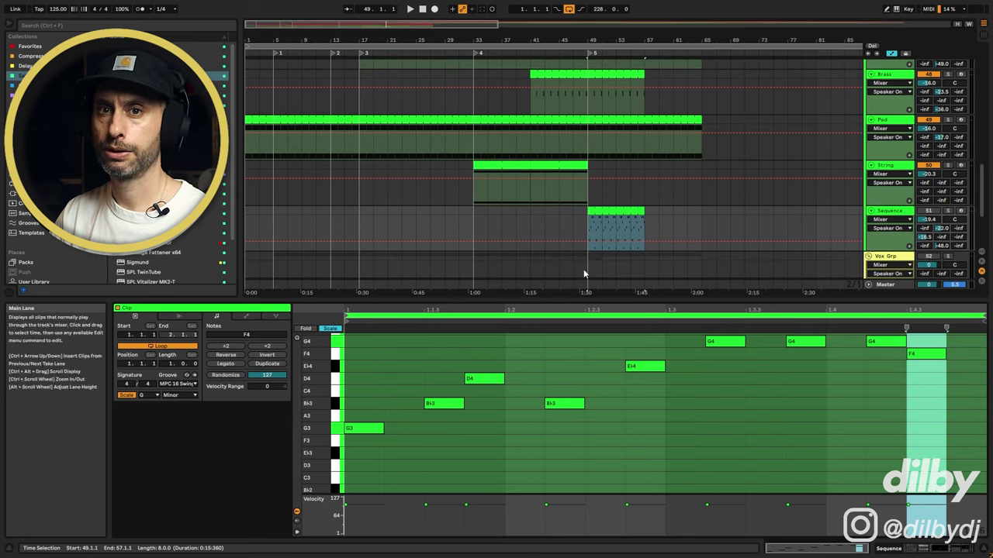
Step: Audition the Sequence part from bars 53 and 51, toggling the track's solo
click(625, 212)
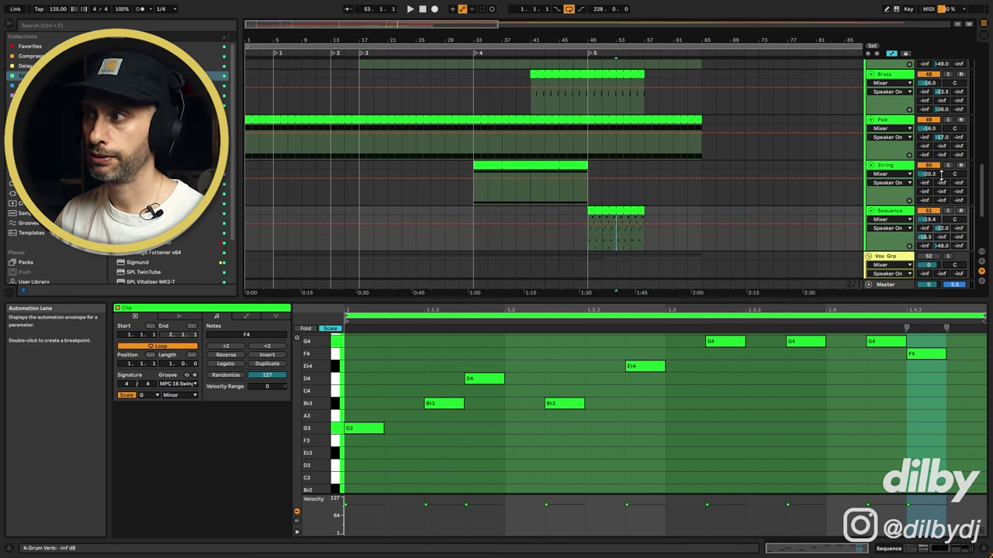
click(948, 211)
key(space)
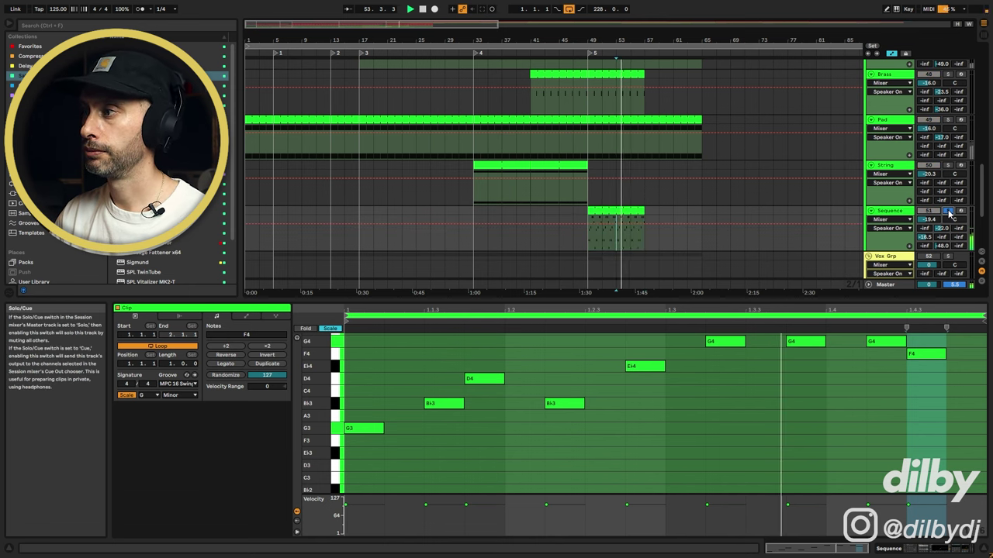
click(948, 211)
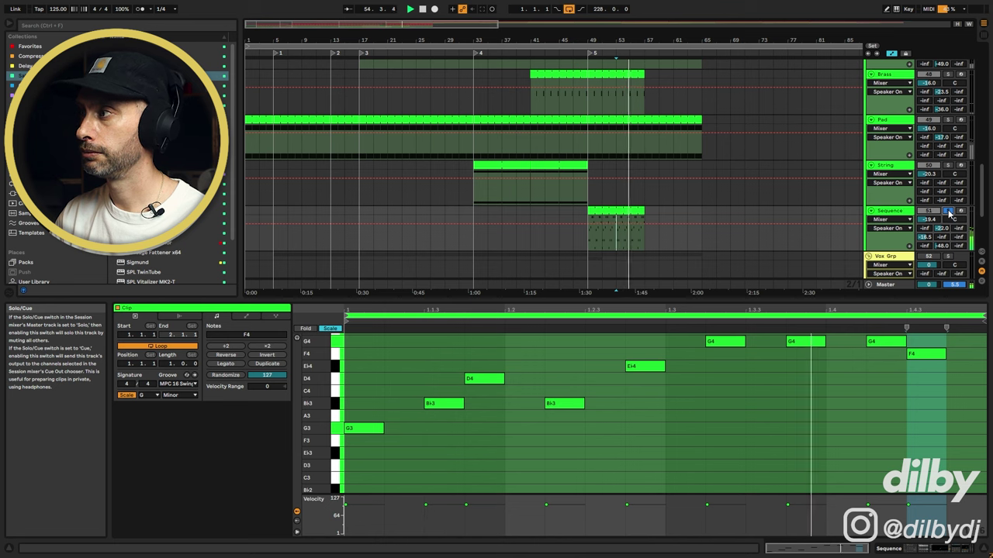
click(606, 239)
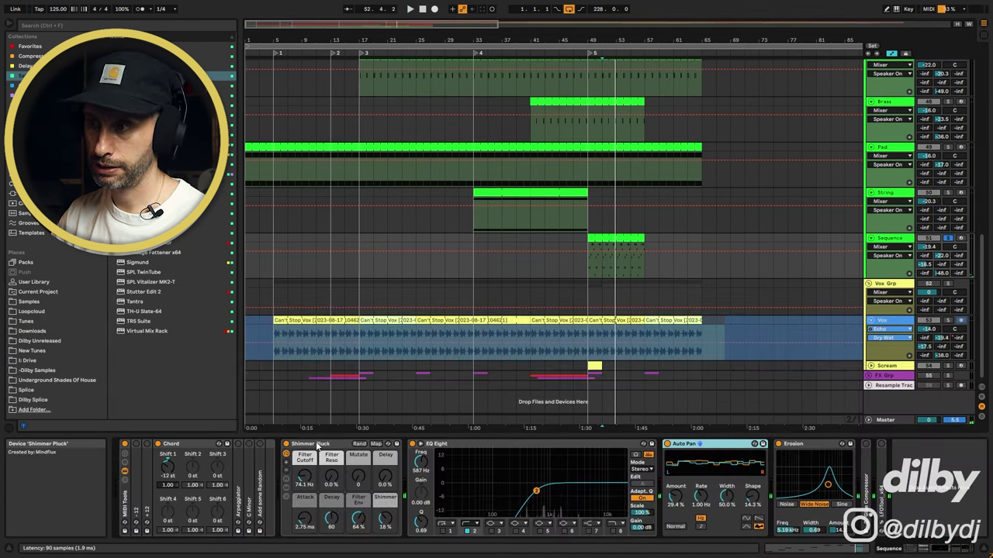
Step: Compare the soloed Sequence from bar 51 with the Chord device and EQ Eight's band 2 switched off and on, and review its clip notes
click(316, 446)
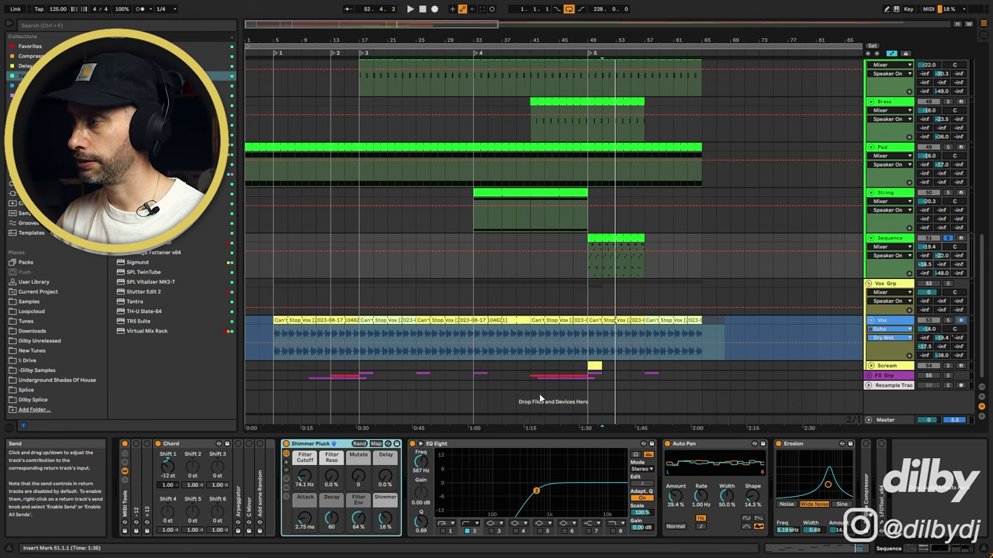
click(468, 532)
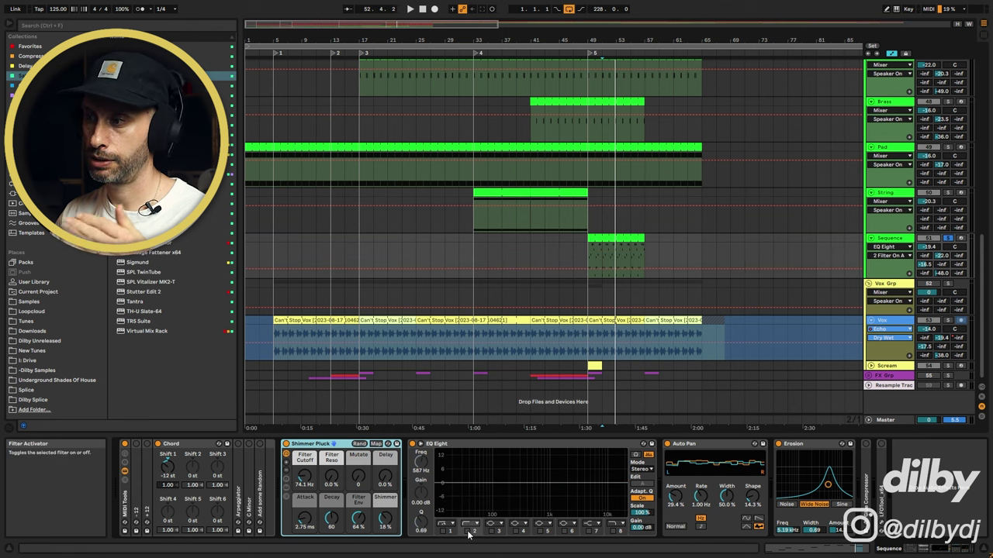
key(space)
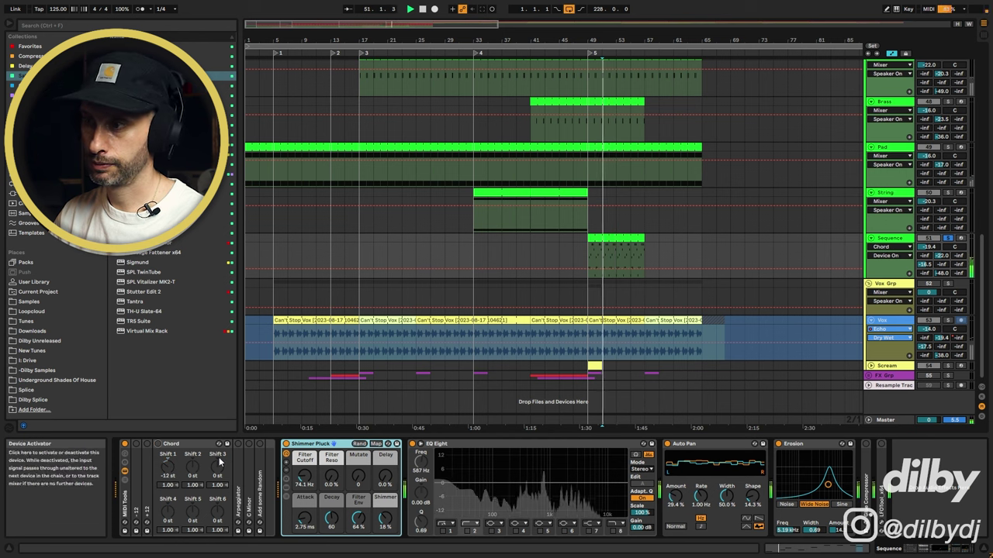
click(159, 444)
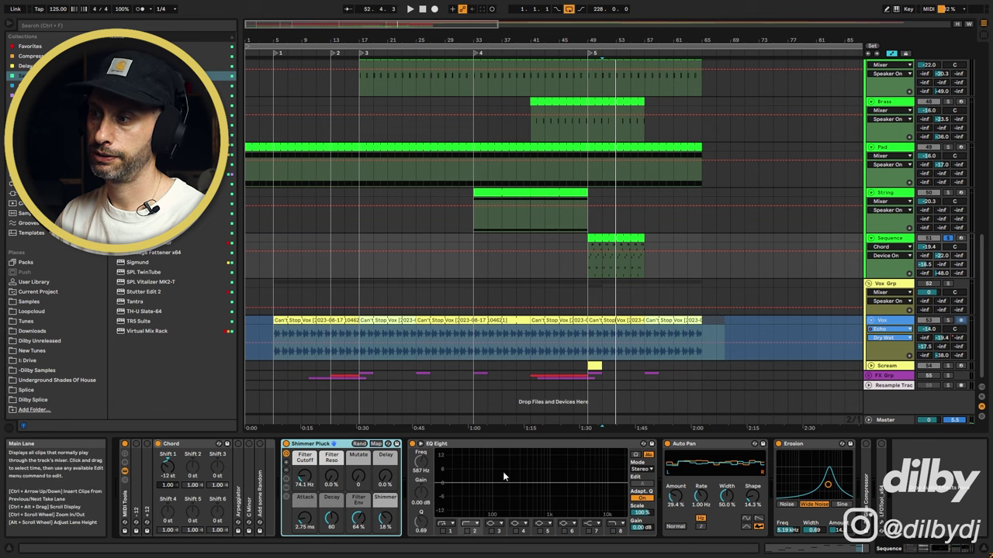
click(471, 532)
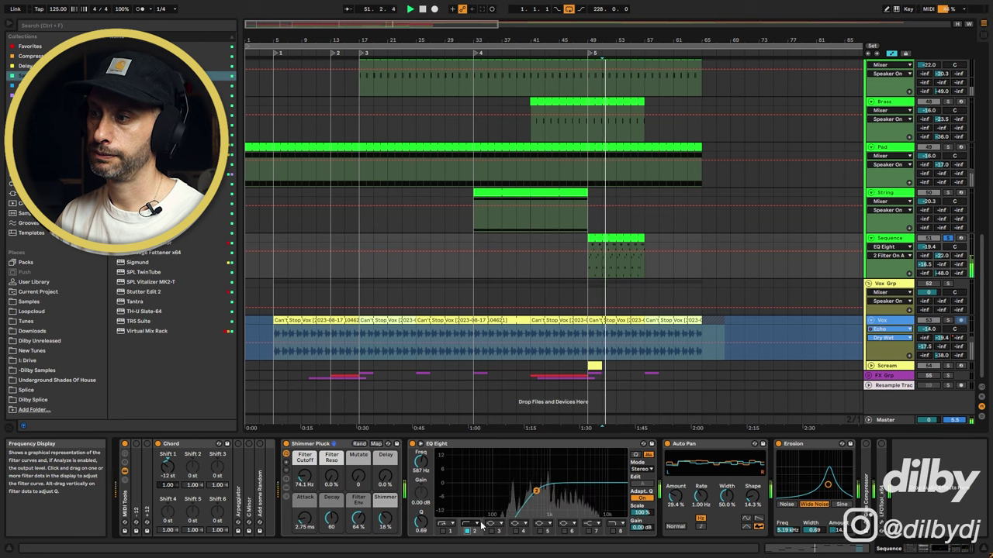
click(159, 445)
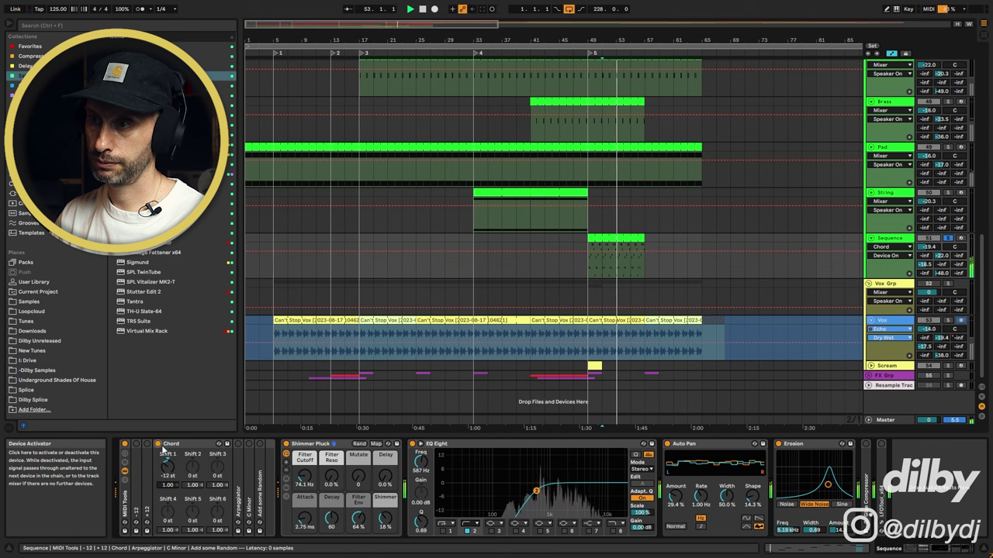
click(468, 532)
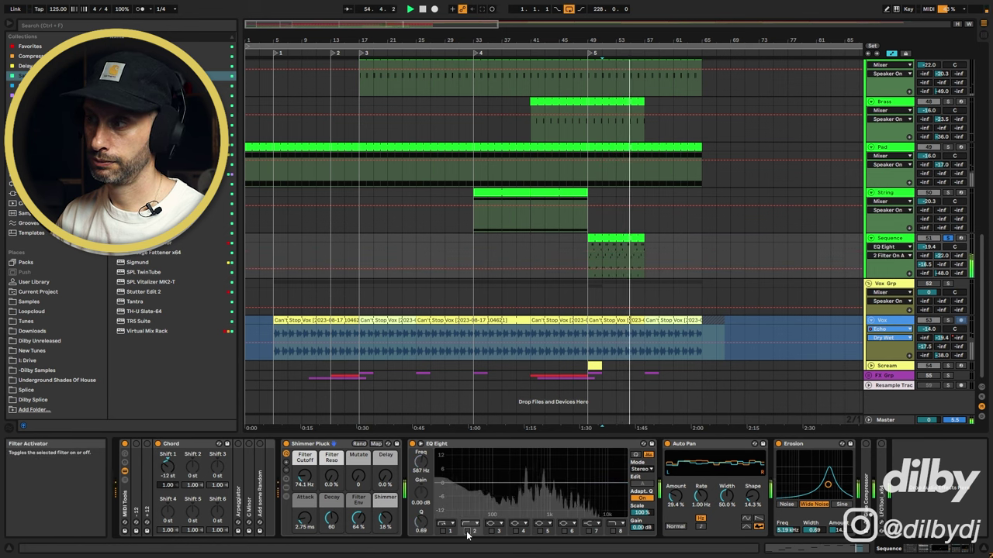
click(467, 532)
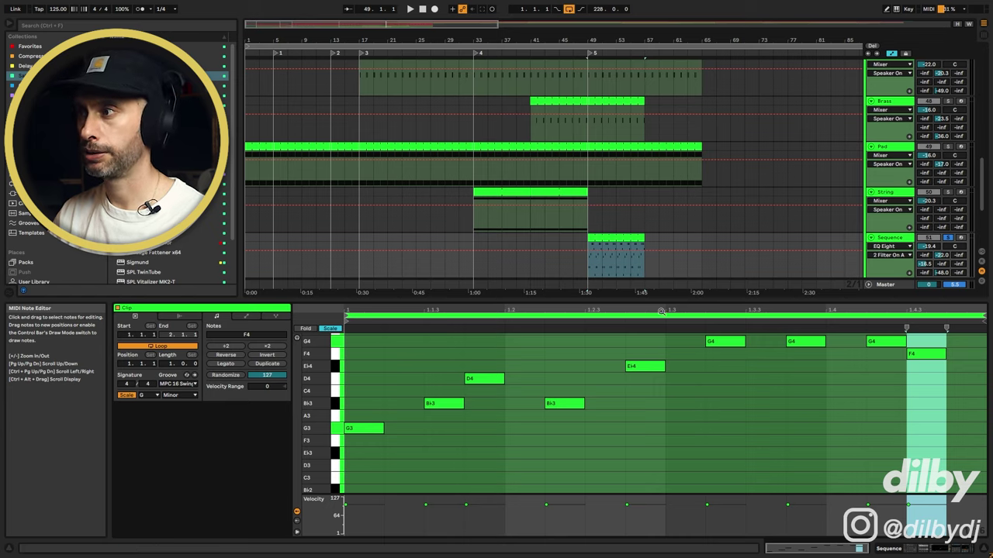
click(620, 238)
click(603, 266)
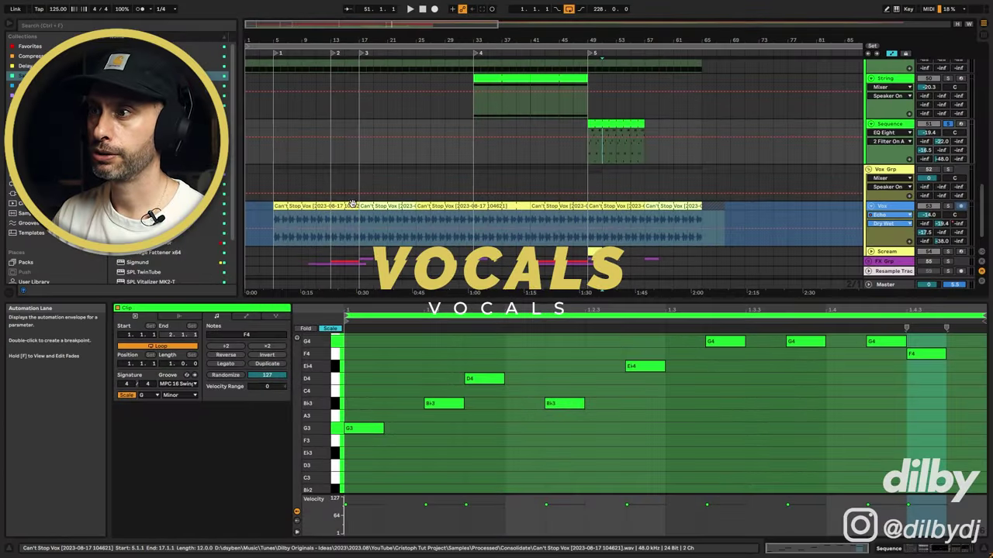
Step: Inspect the Can't Stop Vox clip spanning bars 5 to 17 on the Vox track and its parent Vox Grp
click(332, 208)
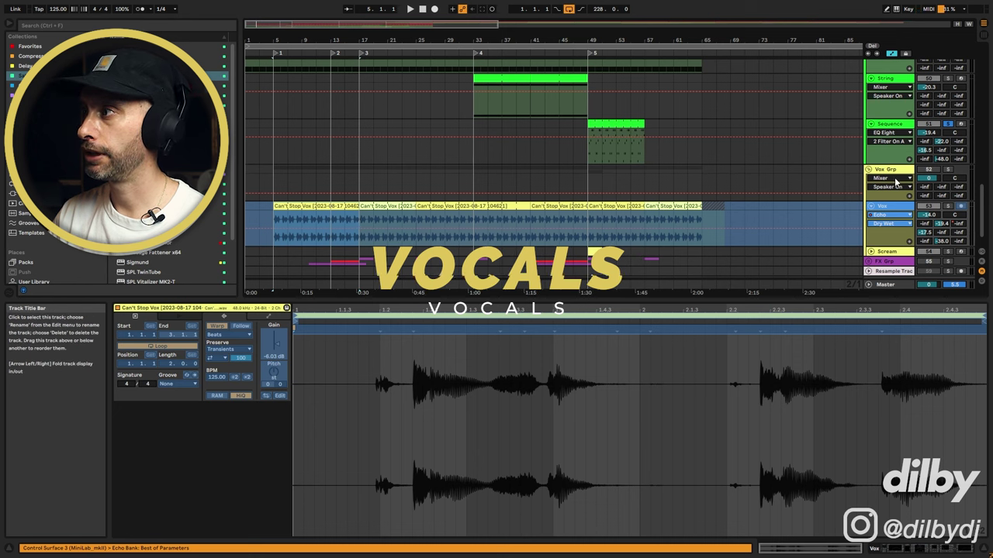
click(900, 176)
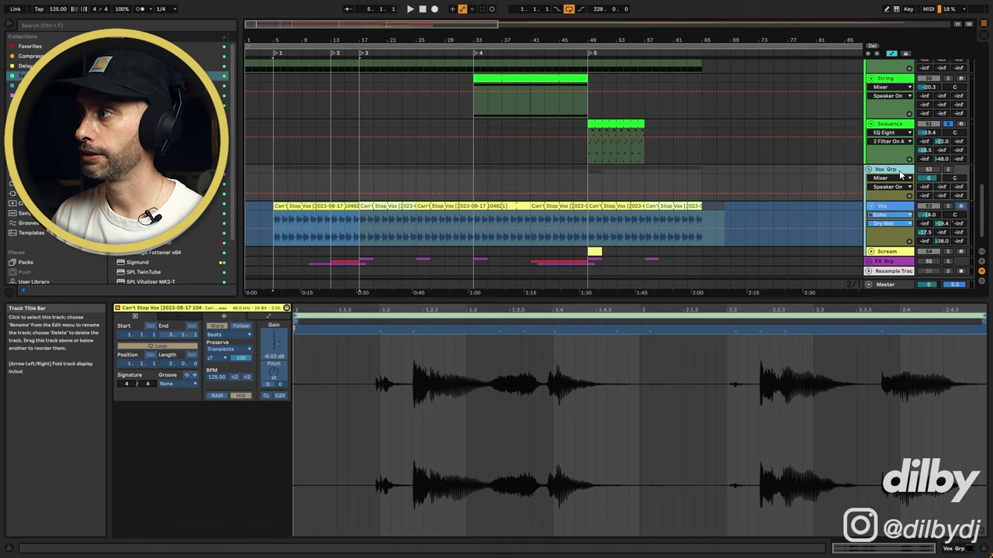
click(336, 206)
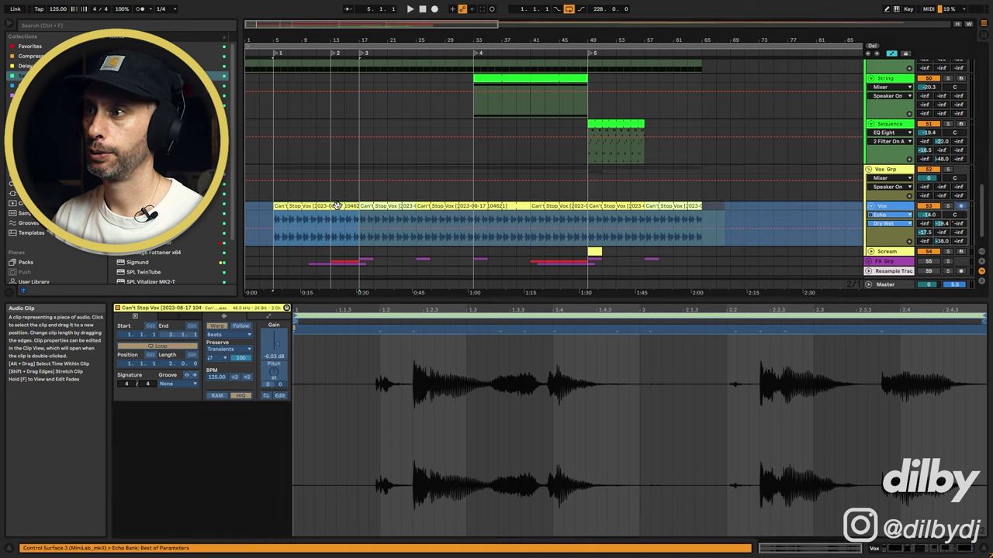
click(331, 204)
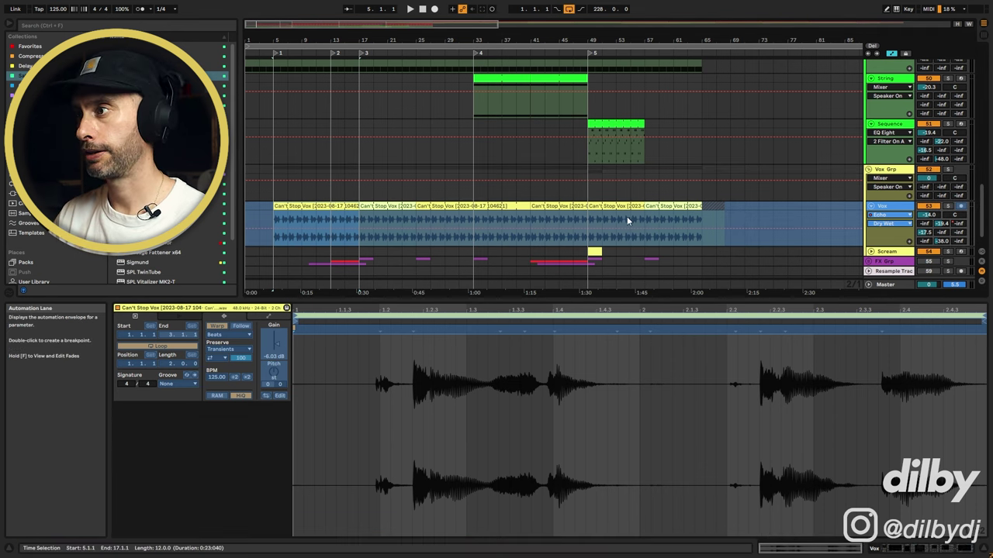
Step: Select the Vox track in the vocal group and duplicate it
click(891, 171)
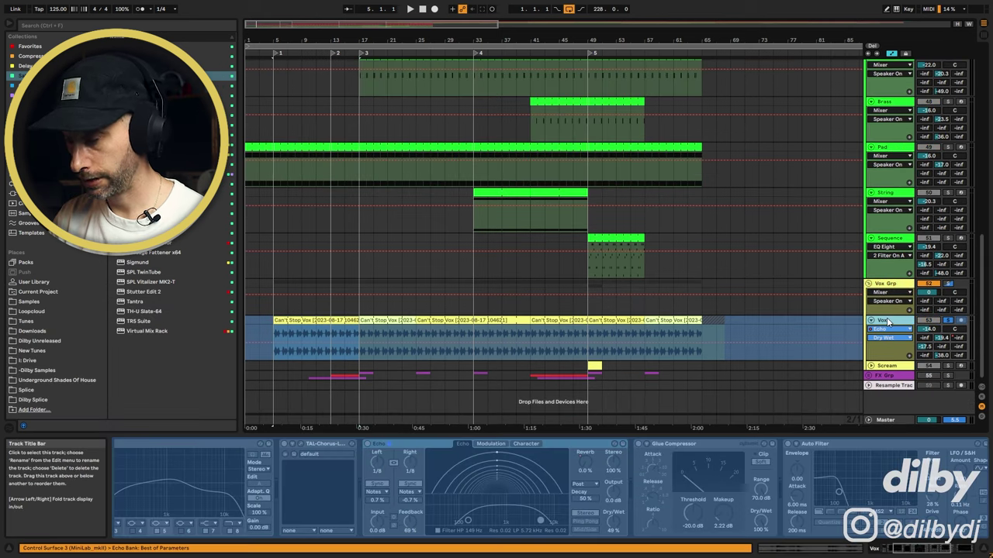
key(ctrl+d)
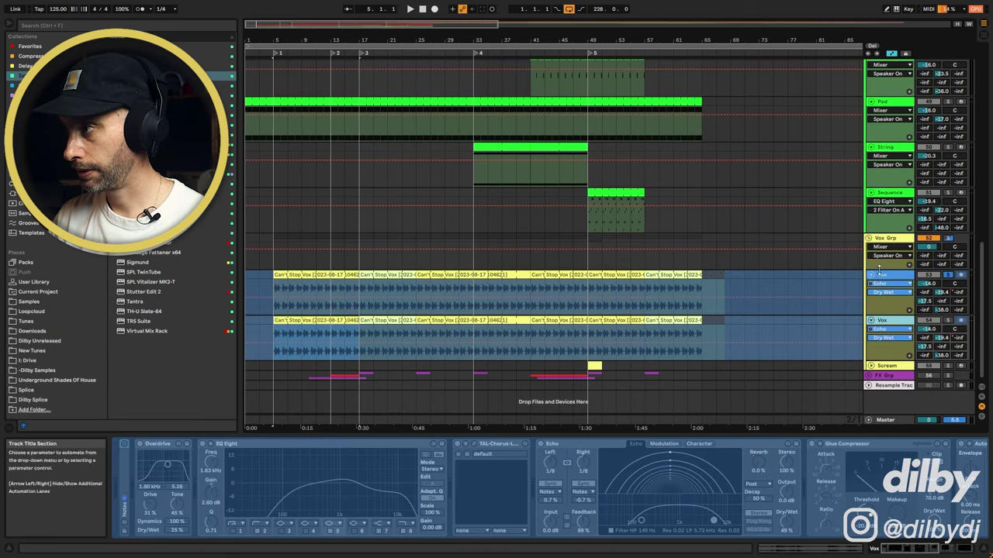
Step: Group the upper Vox track's devices from Overdrive to the last EQ Eight into a rack and audition the vocal with the rack off
right_click(888, 322)
click(778, 348)
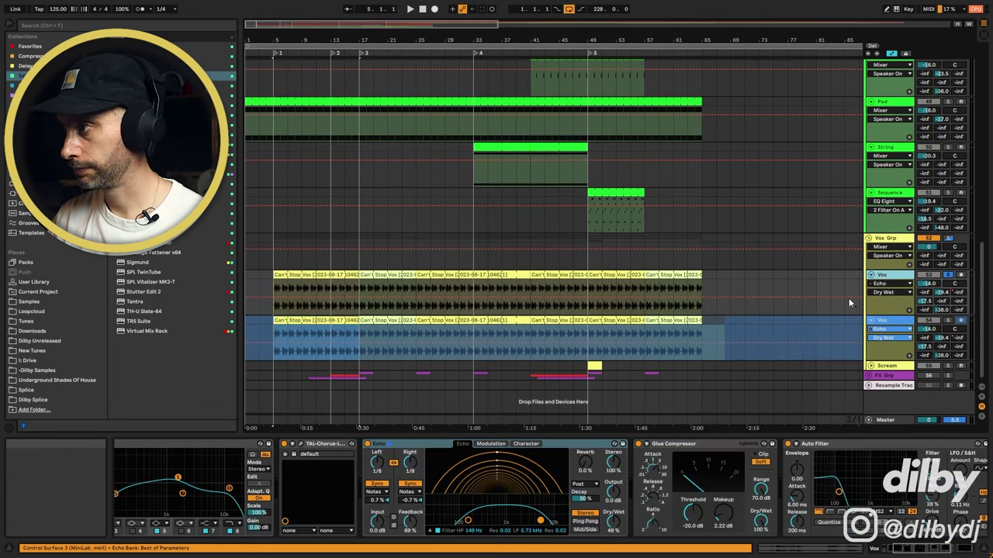
click(441, 285)
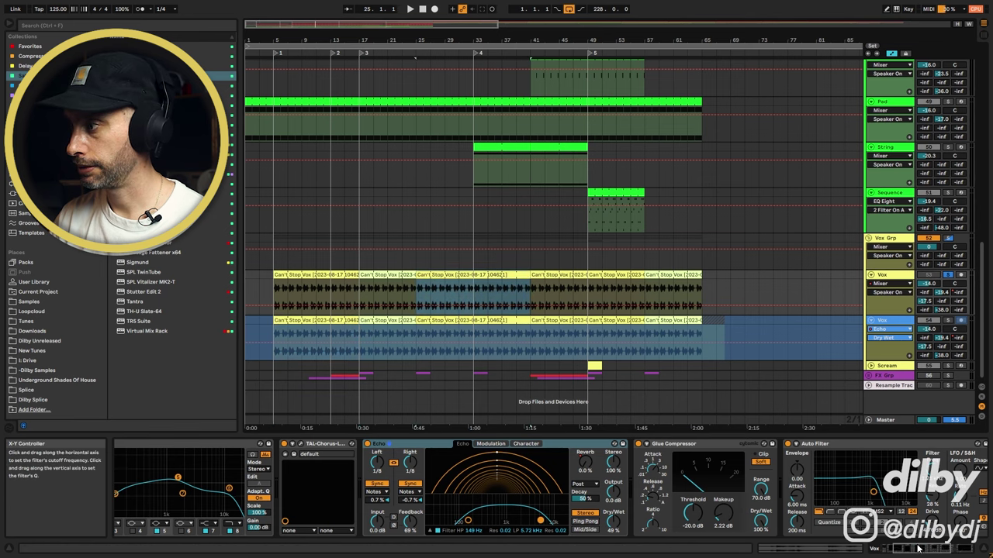
scroll(856, 448, right, 5)
click(855, 447)
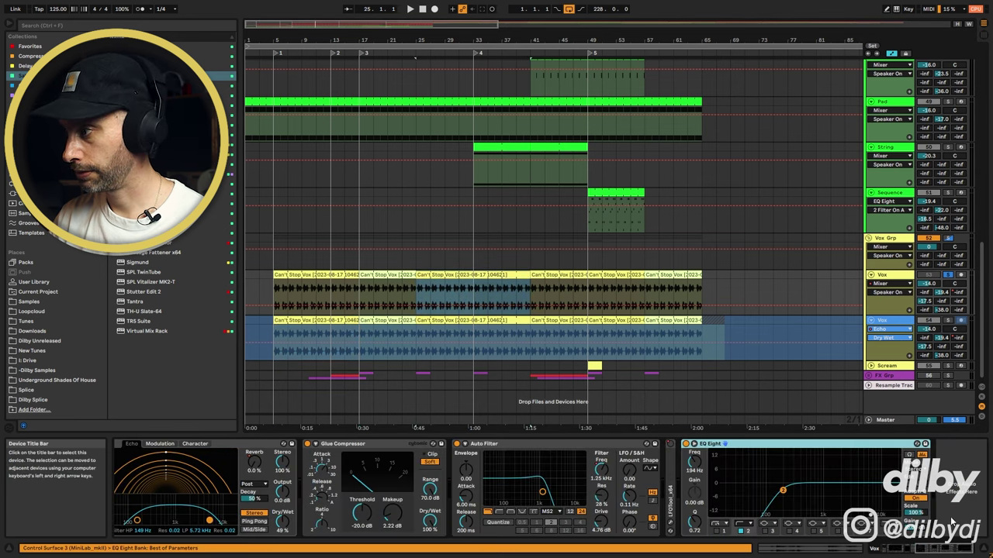
drag(941, 548, 914, 548)
shift+click(251, 448)
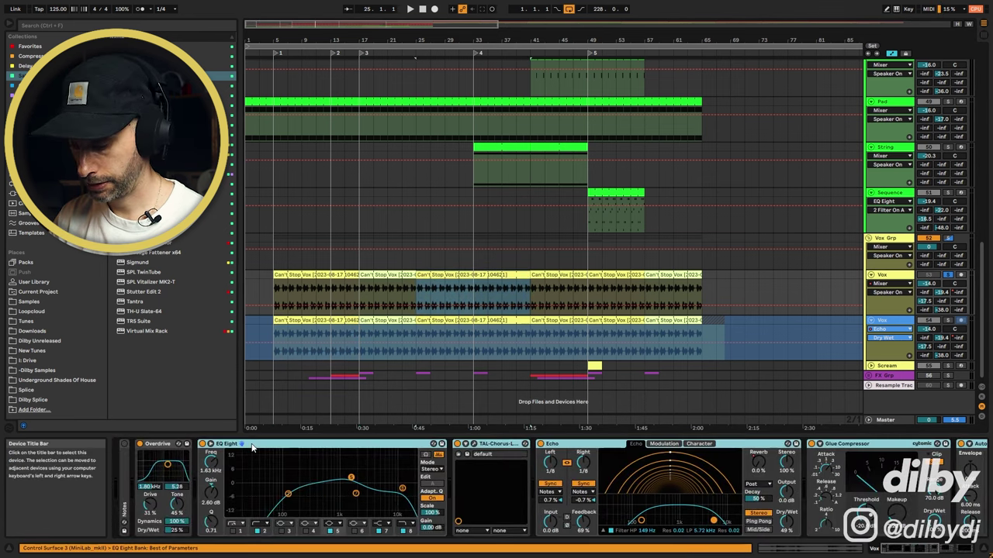
key(ctrl+g)
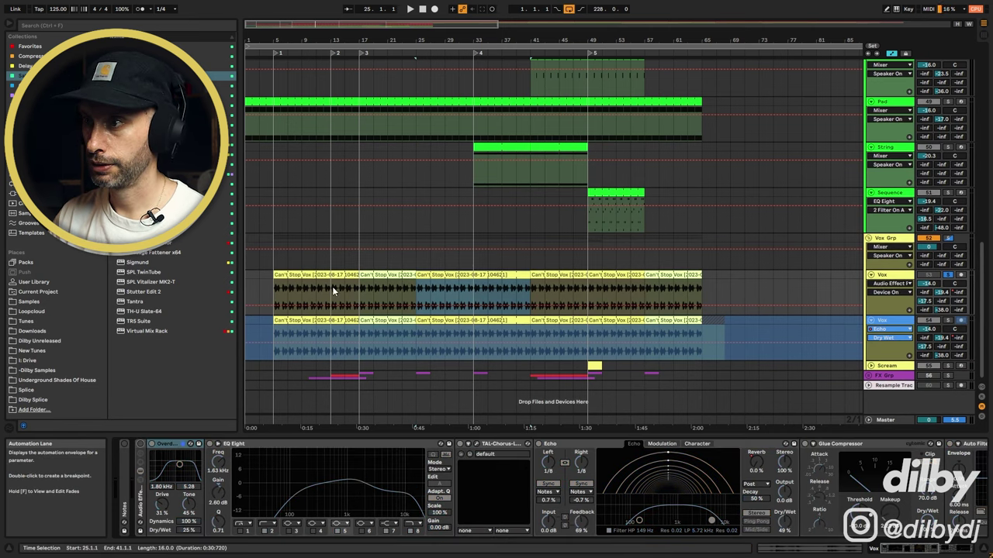
click(321, 287)
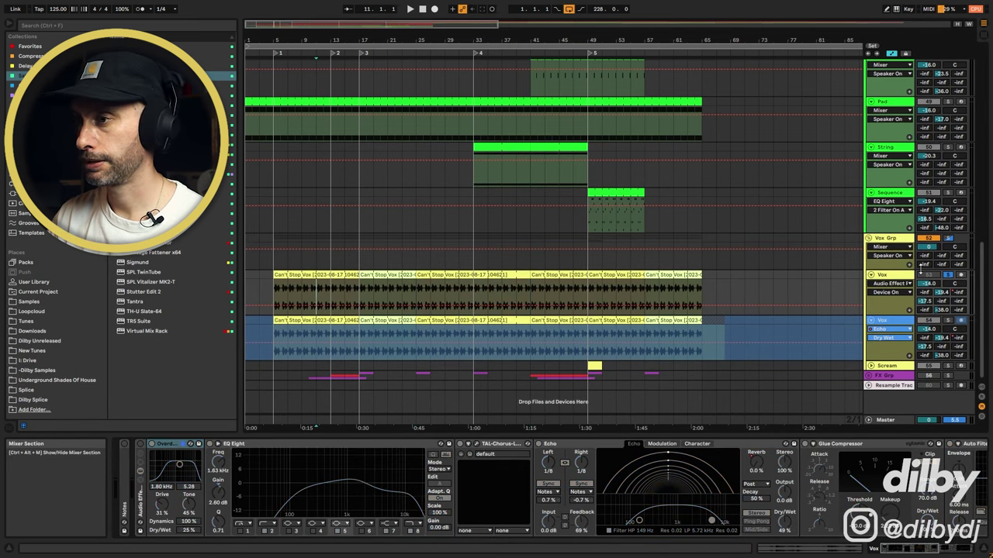
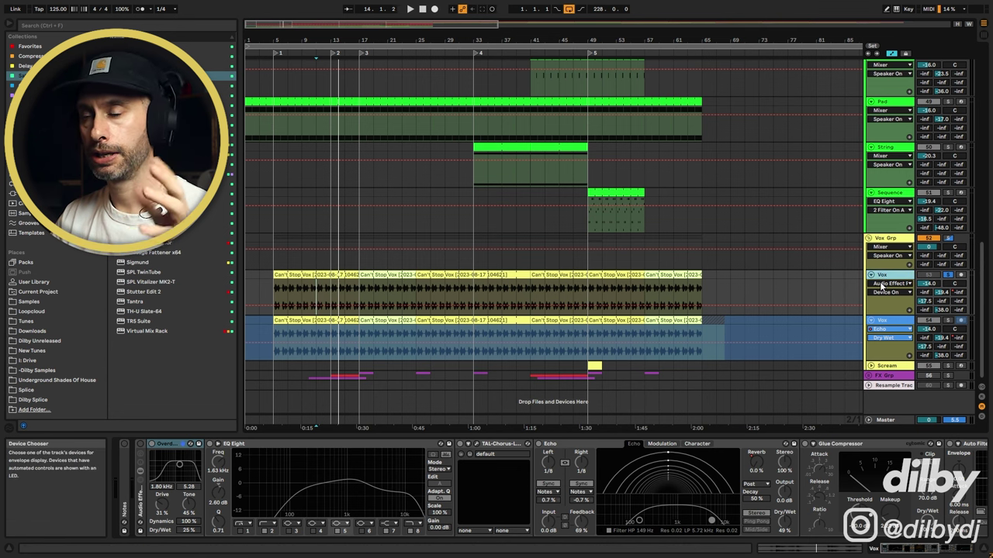
Step: Switch the upper Vox track's rack back on and deactivate every device inside it except Overdrive
click(471, 284)
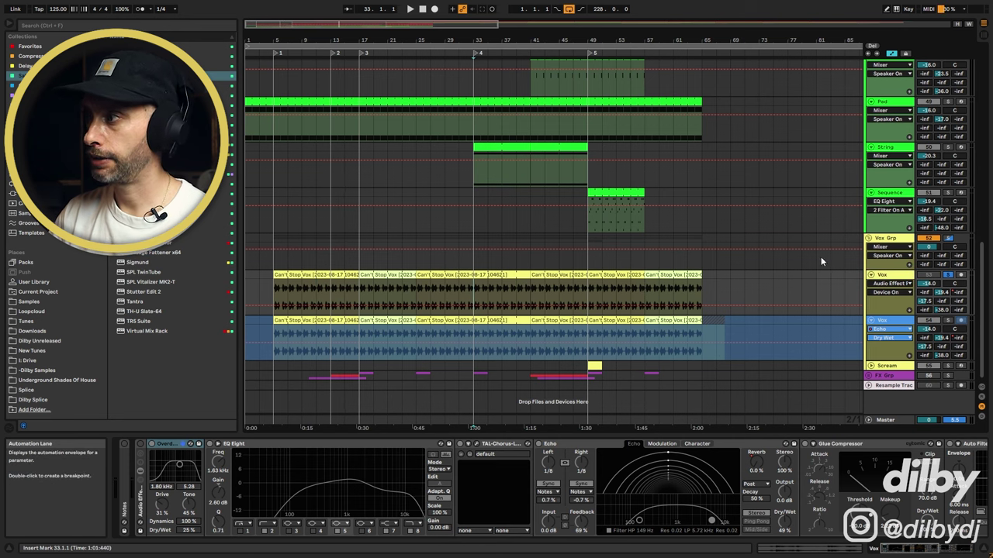
key(ctrl+z)
drag(934, 549, 963, 550)
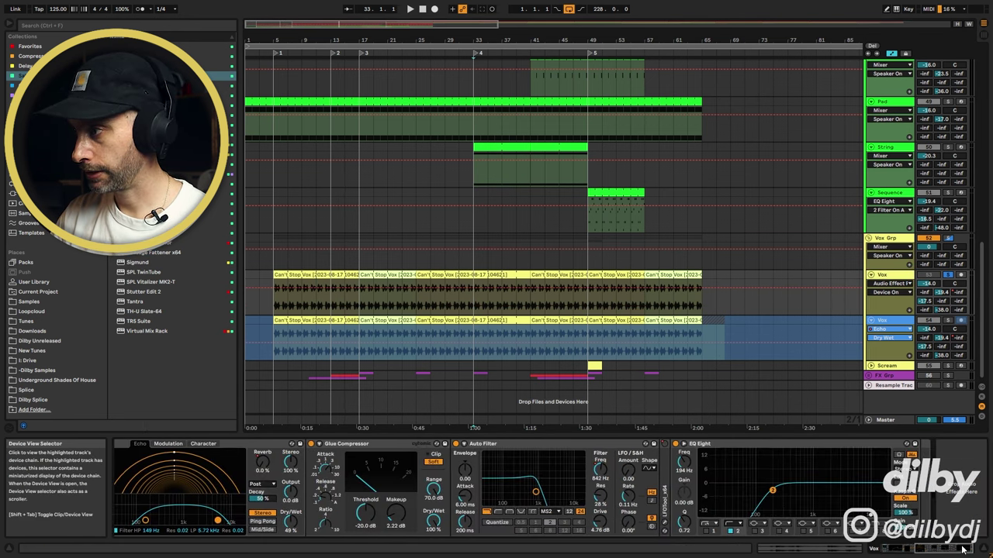
click(676, 444)
click(457, 444)
click(311, 444)
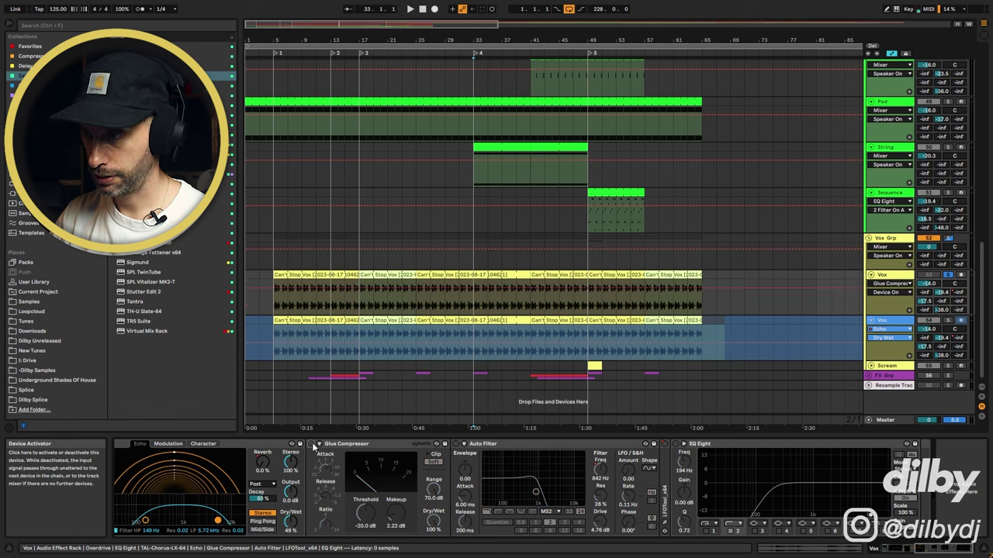
drag(940, 550, 937, 550)
click(211, 444)
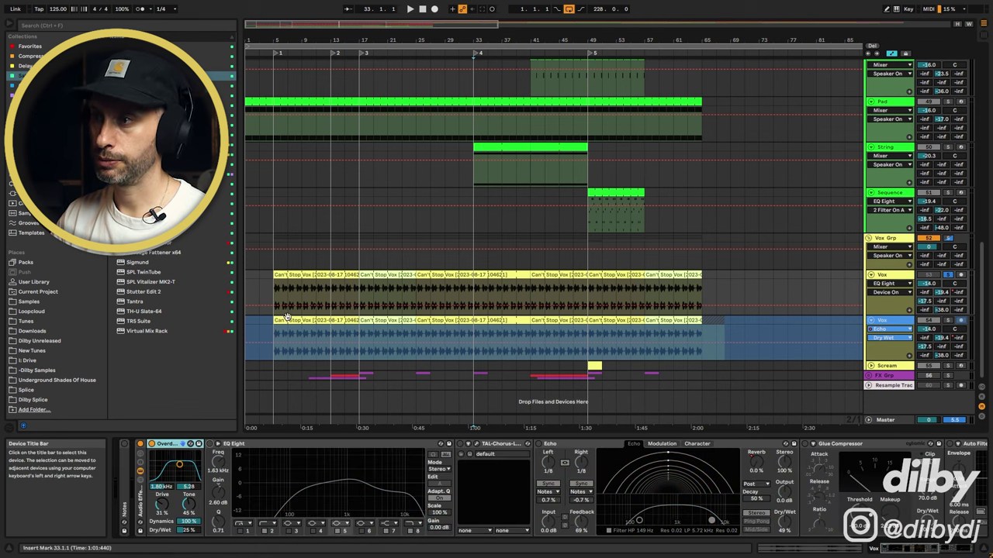
Step: Audition the upper Vox track from bar 9, switching Overdrive off and on to compare
click(304, 287)
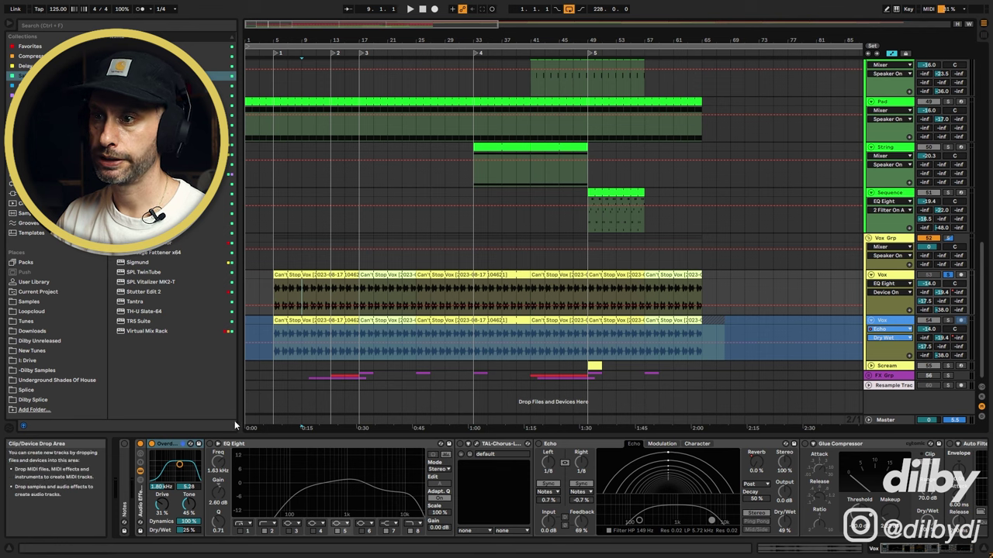
key(space)
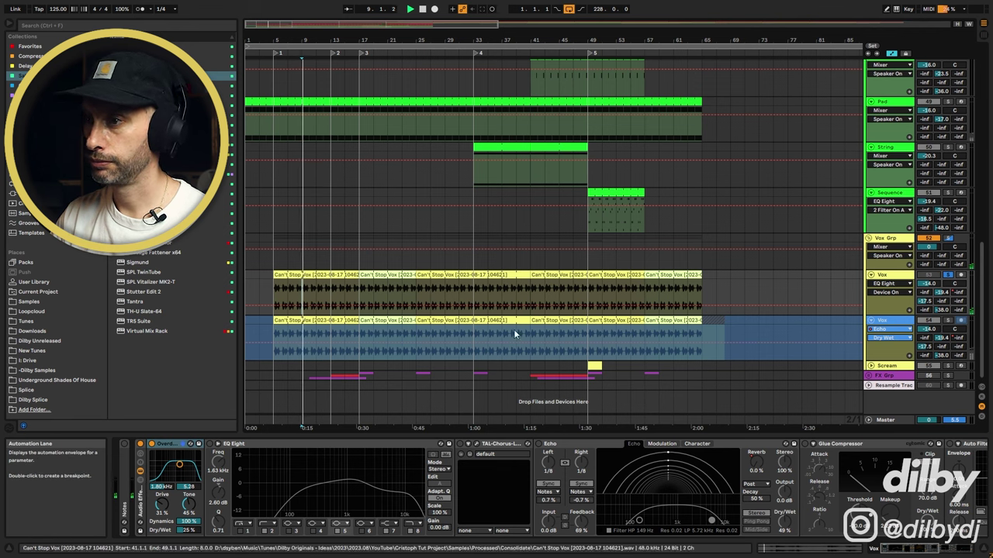
click(154, 448)
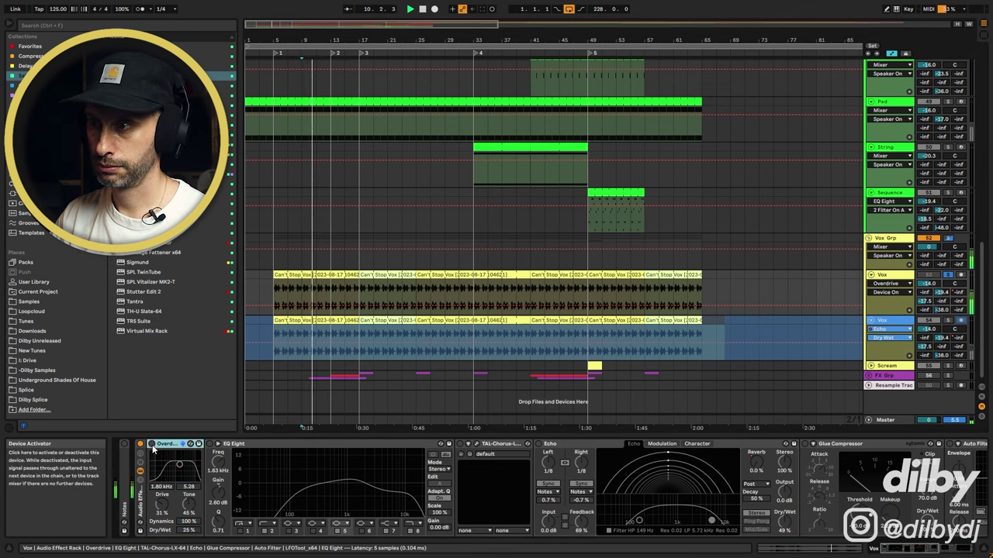
click(152, 446)
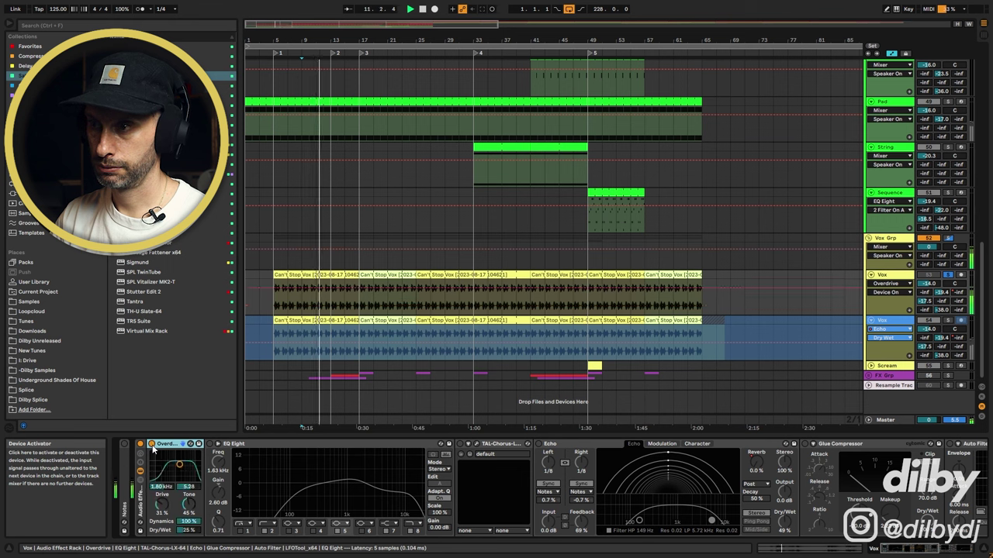
key(space)
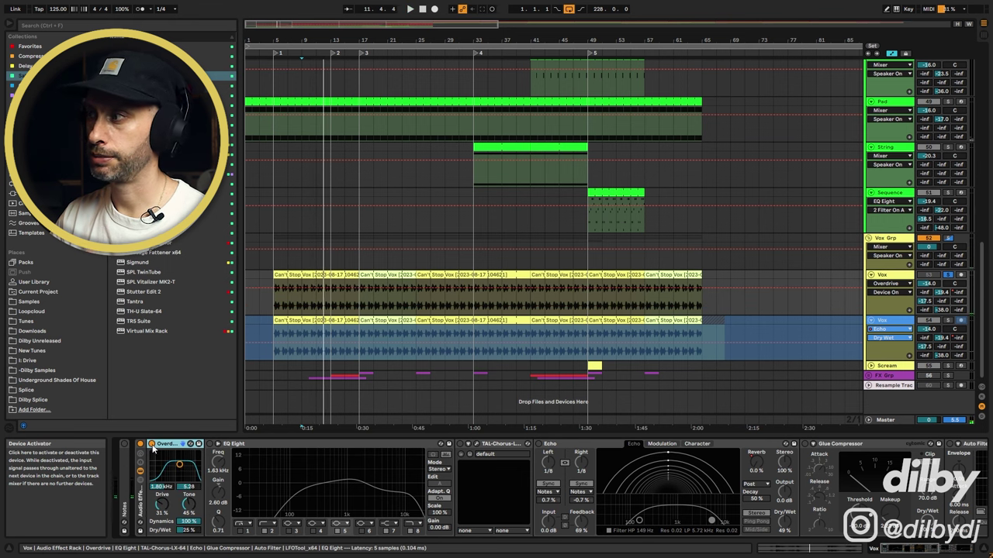
Step: Switch on the EQ Eight that follows Overdrive in the Vox rack and audition the vocal with it
click(307, 487)
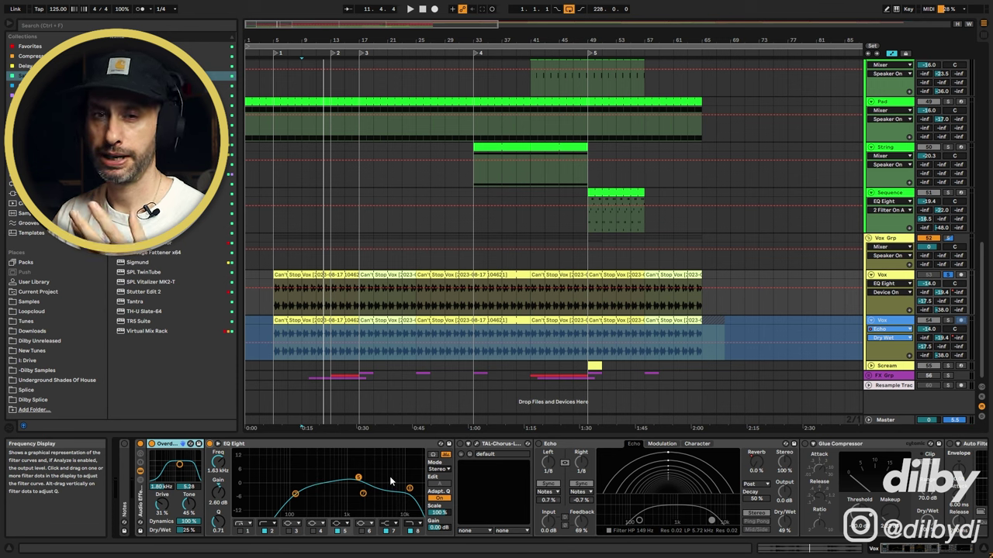
key(space)
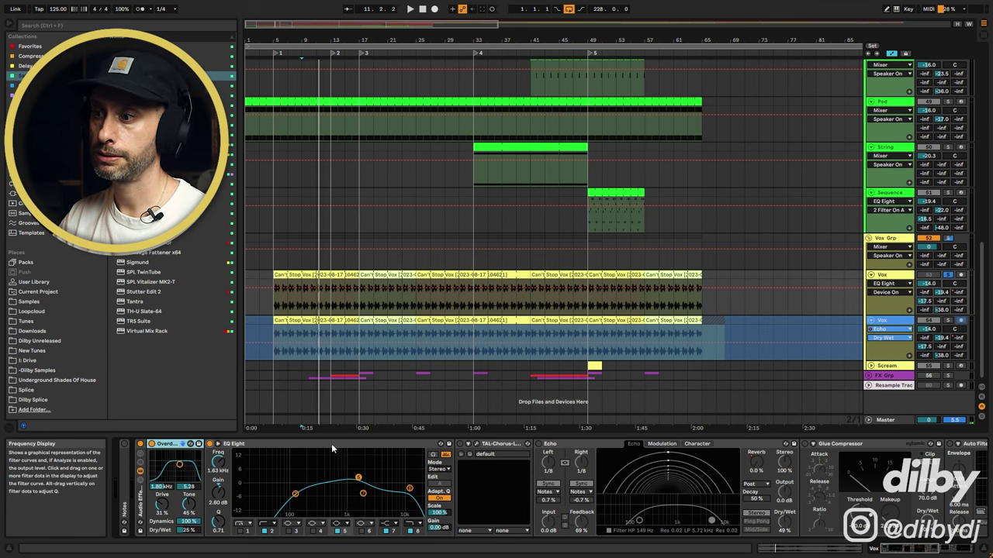
click(385, 445)
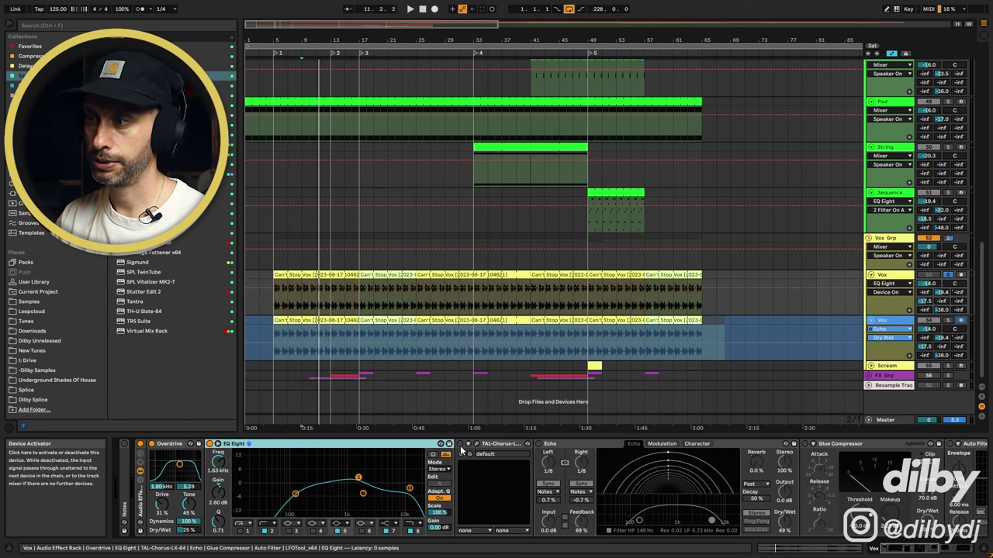
Step: Switch on TAL-Chorus-LX in the Vox rack, show its plug-in window and audition the vocal with the chorus
click(480, 444)
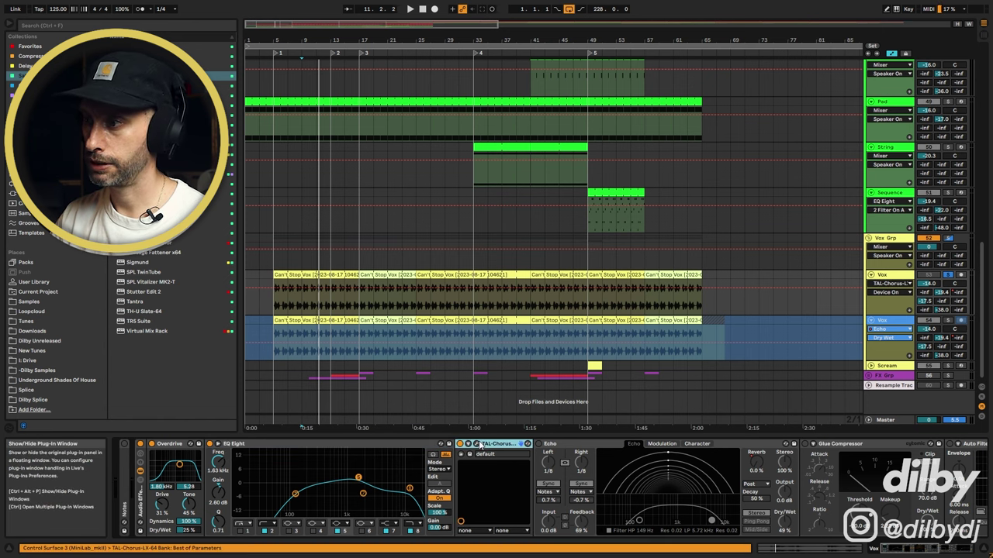
click(479, 445)
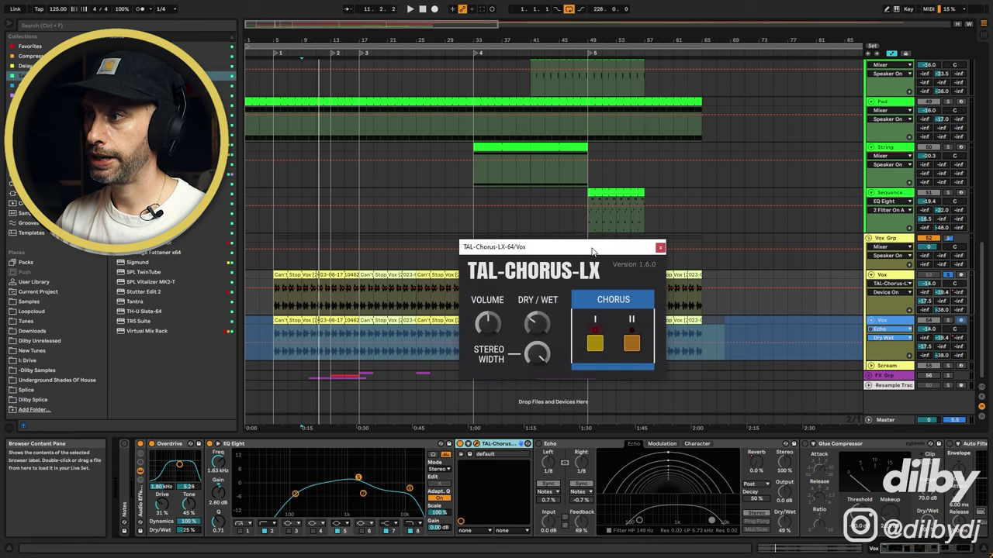
key(space)
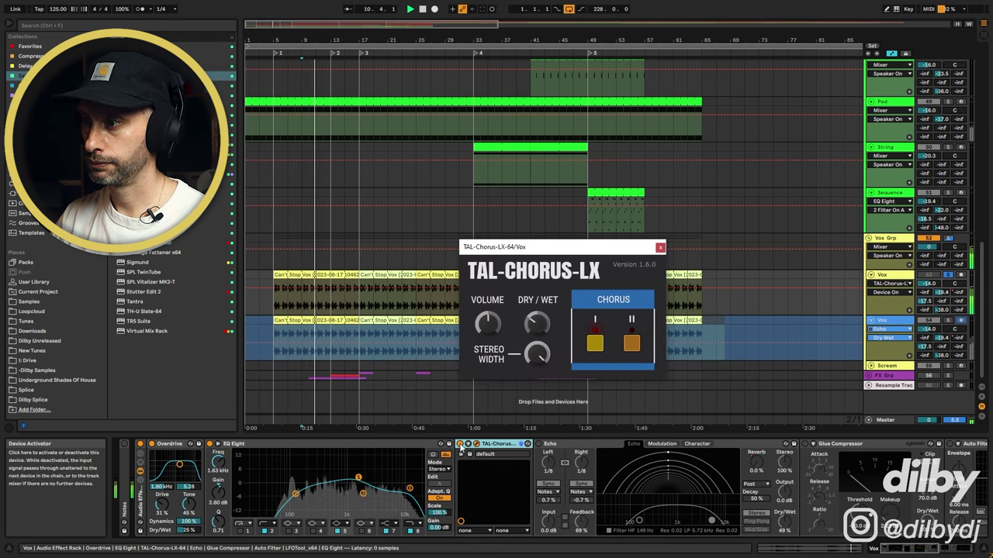
key(space)
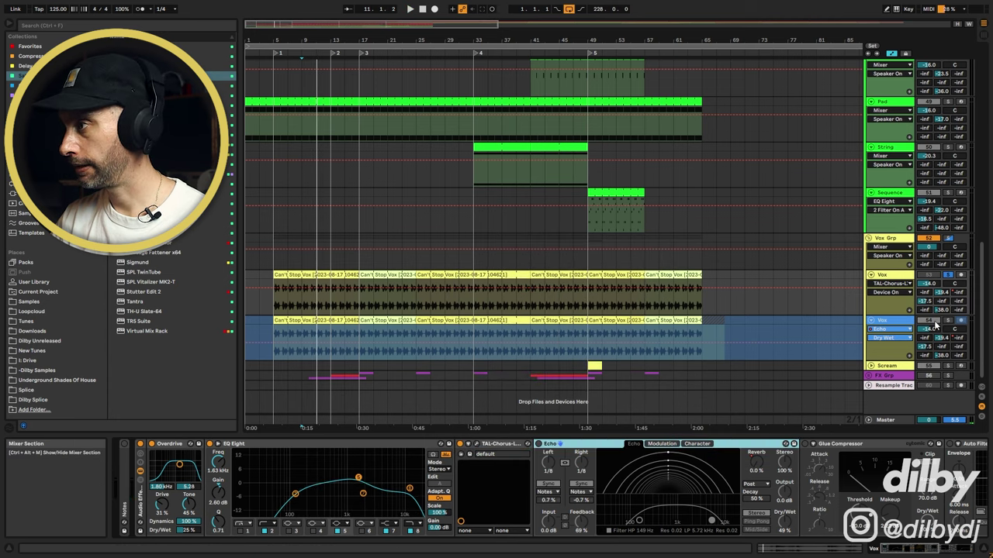
Step: Mute the duplicated Vox track with the vocal solo cleared and audition the processed Vox in the full mix from bar 9
click(931, 320)
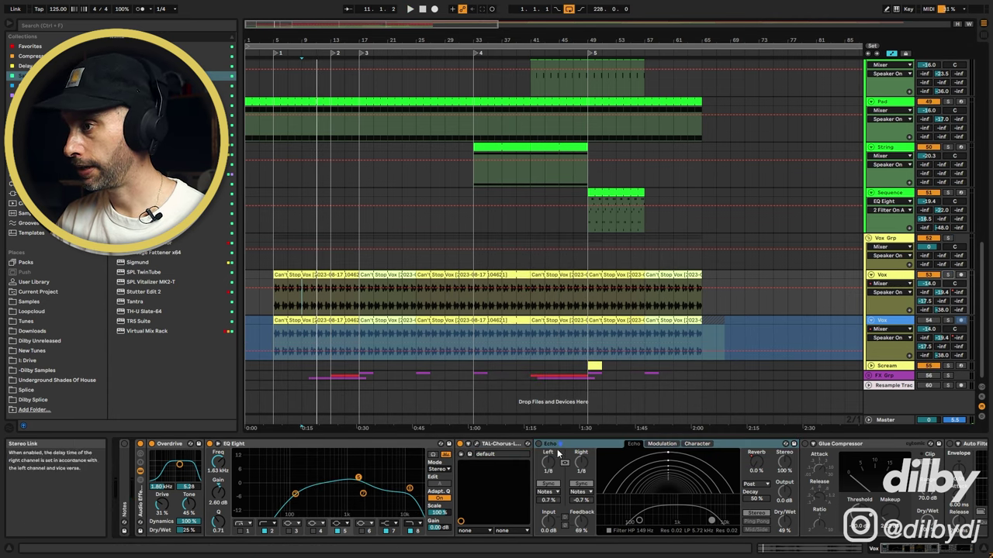
key(space)
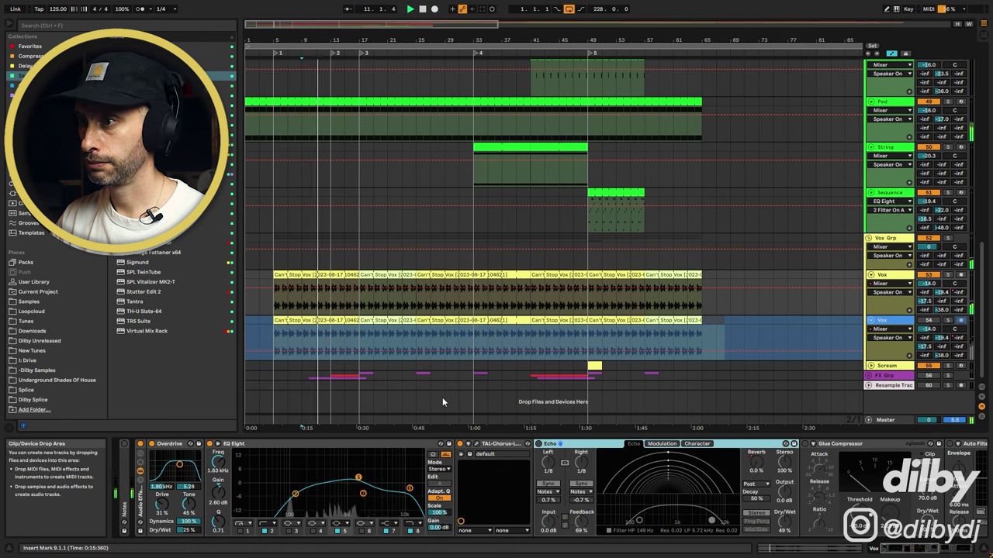
key(space)
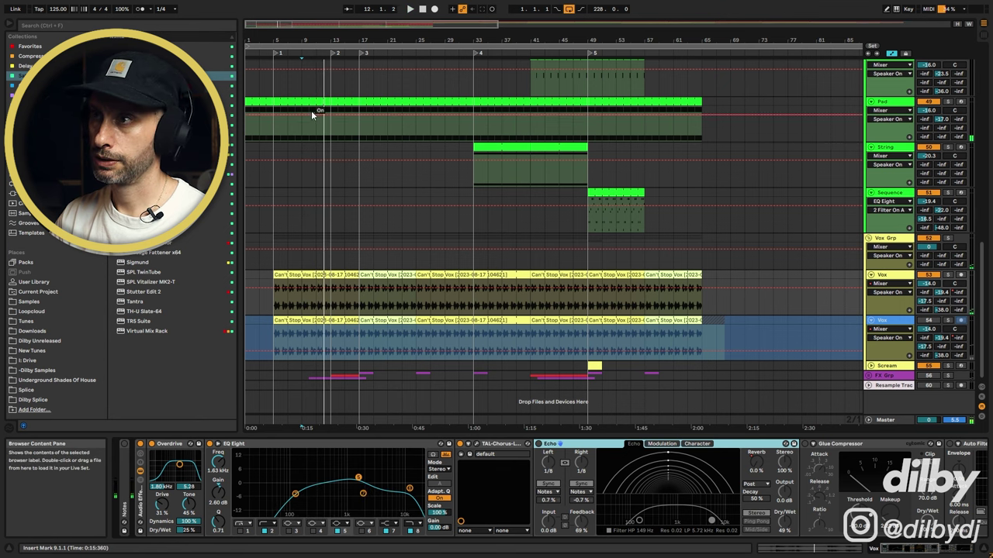
Step: Highlight the gap between vocal phrases from 11.4.3 to 12.2.1 on the upper Vox track and switch on Echo
drag(308, 40, 308, 144)
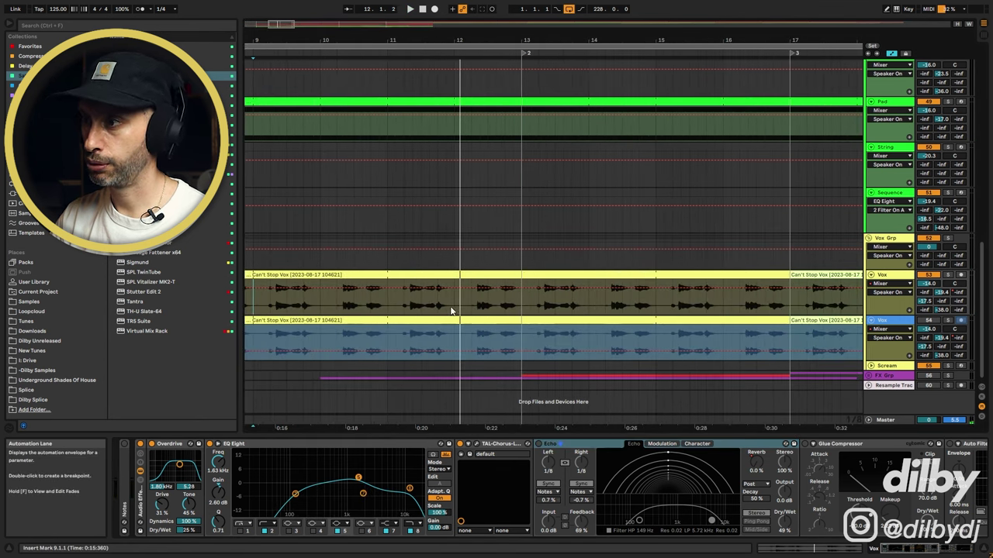
drag(471, 304, 446, 305)
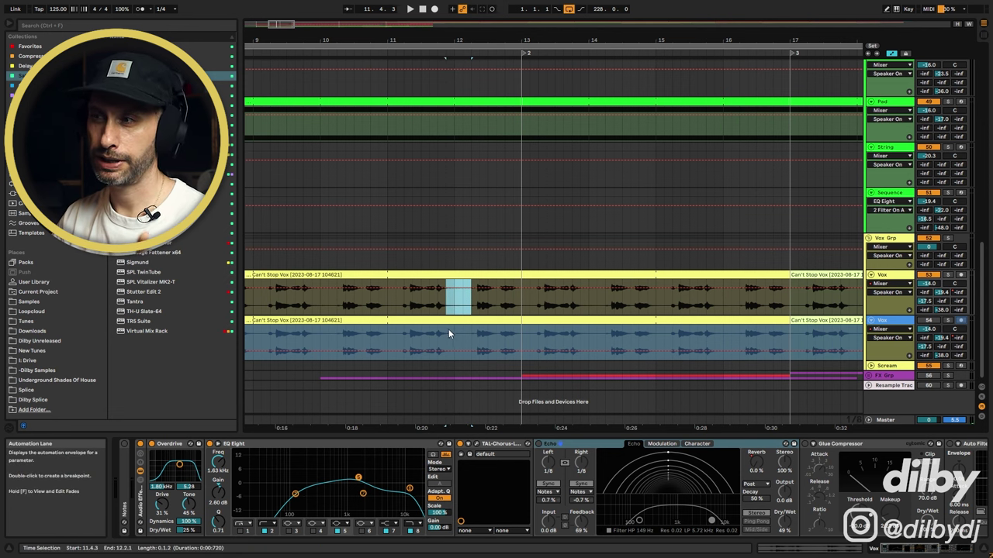
click(539, 444)
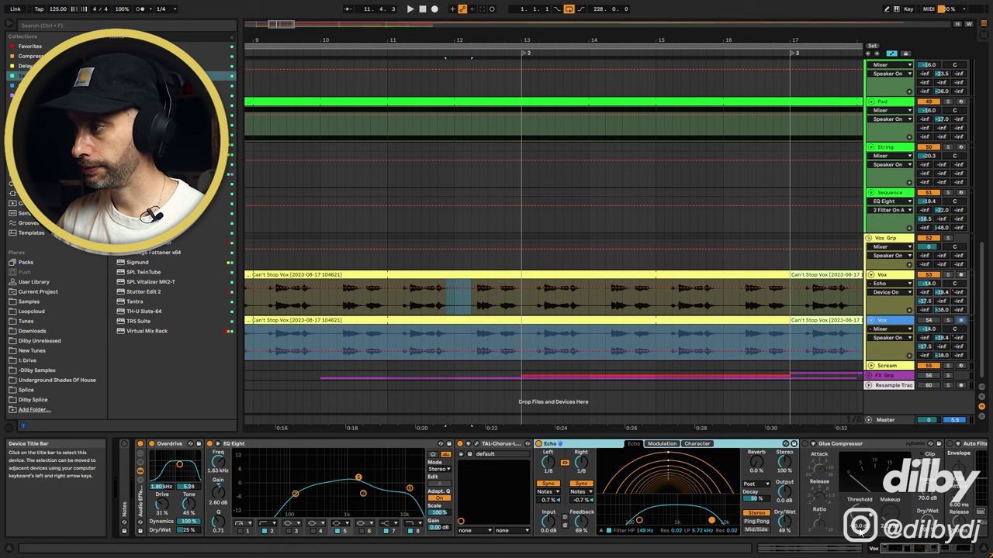
Step: Examine Echo's delay times, Dry/Wet automation and the Ducking settings on its Character page
scroll(581, 458, right, 5)
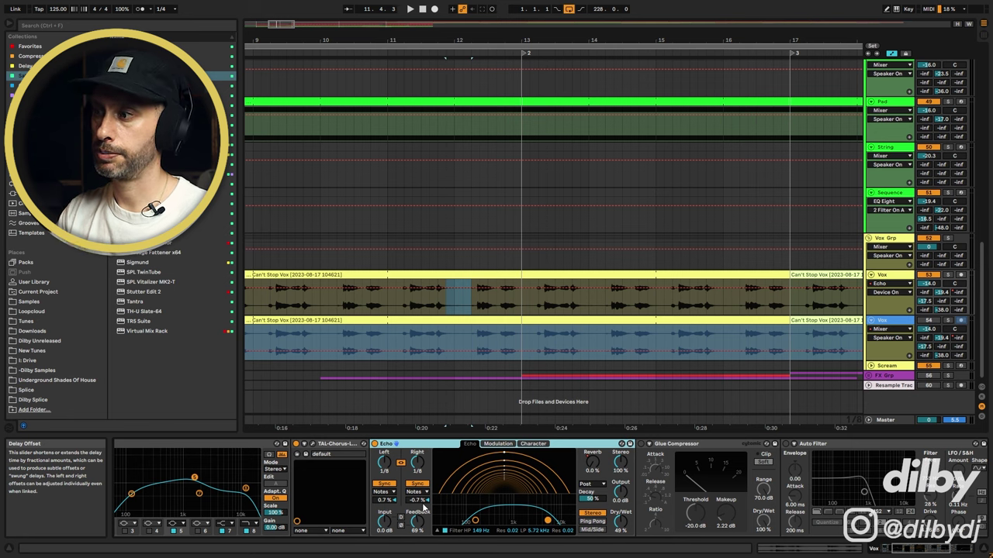
click(619, 527)
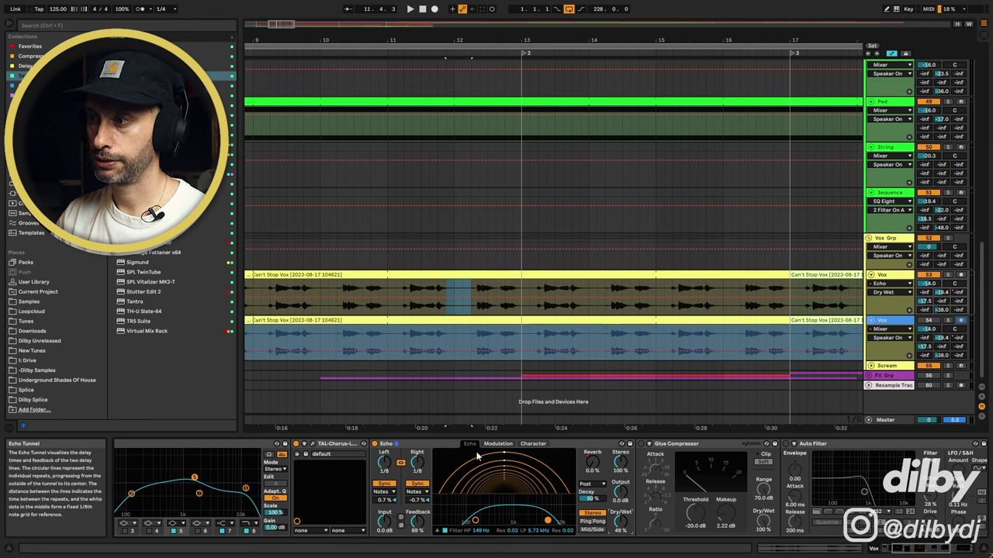
click(533, 444)
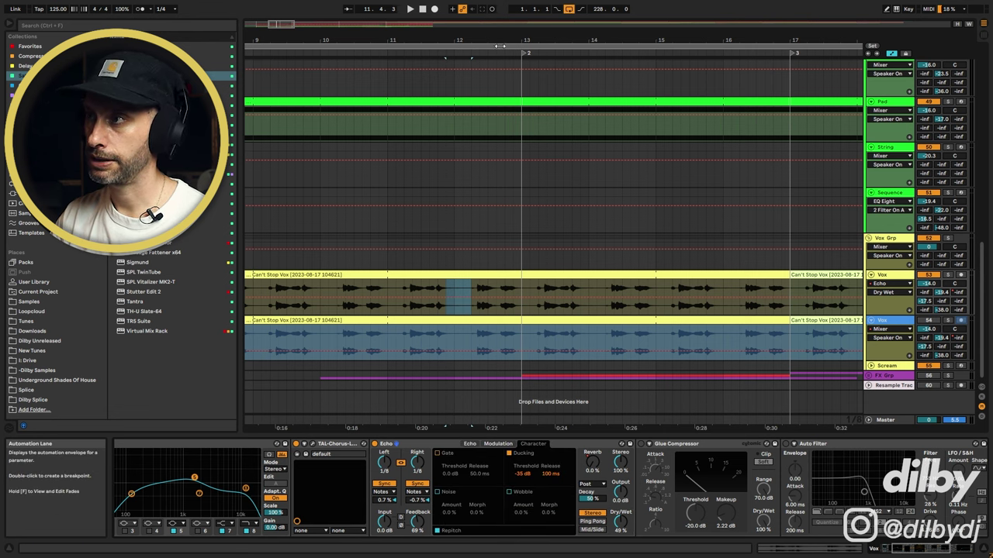
Step: Highlight the vocal phrase from 12.2.2 to just before bar 13 on the upper Vox track to illustrate the ducking
drag(500, 44, 482, 101)
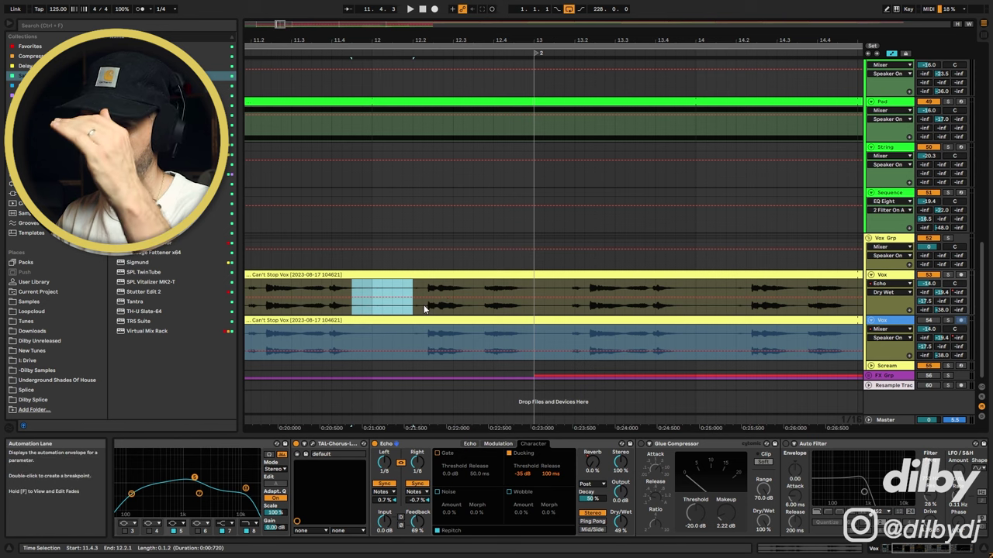
drag(424, 308, 442, 304)
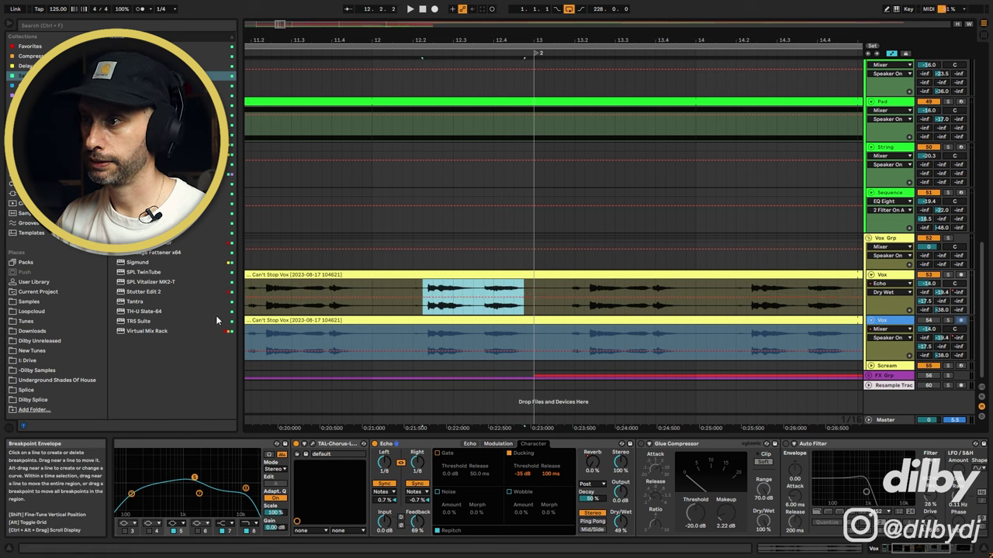
drag(372, 41, 548, 6)
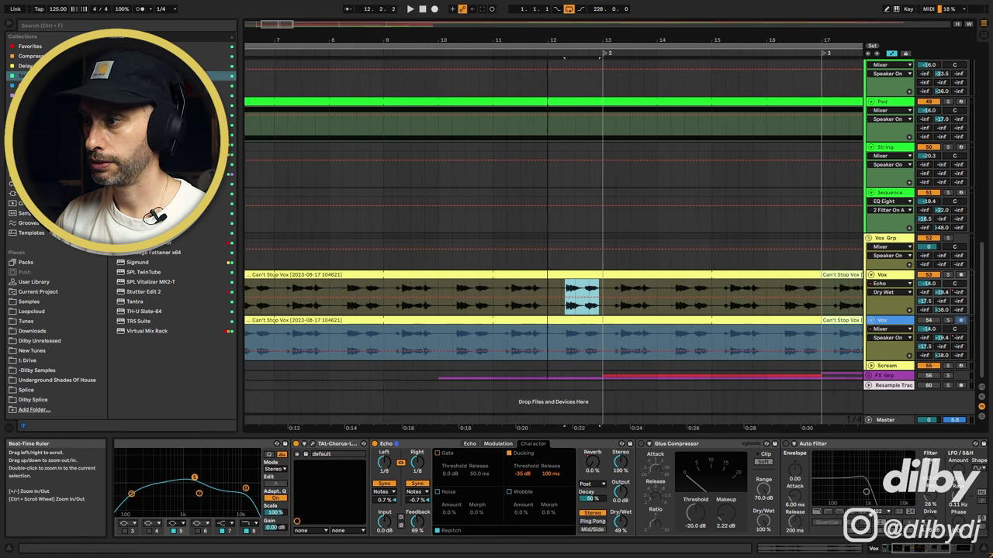
Step: Solo the upper Vox track and audition it with Echo from bar 9, then clear the solo
click(385, 310)
key(space)
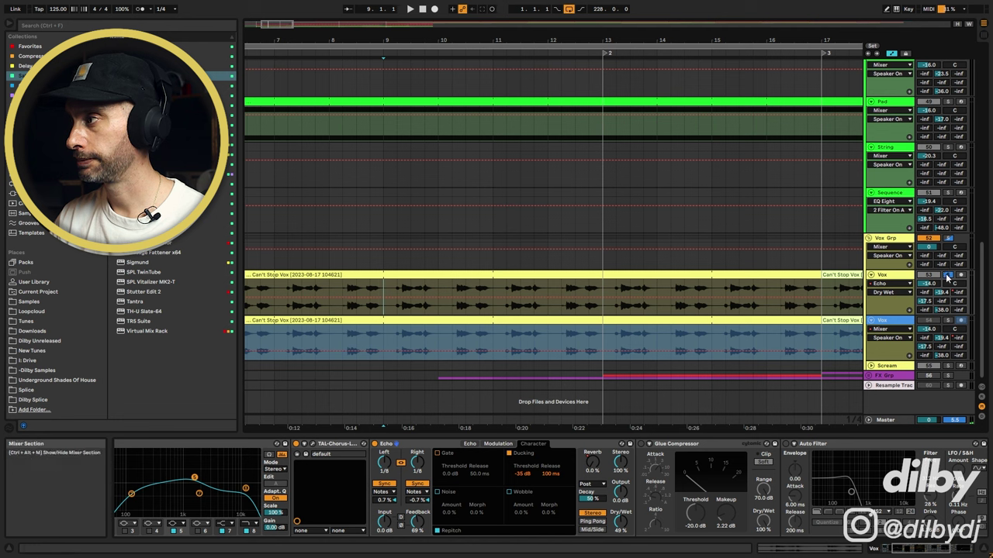
key(space)
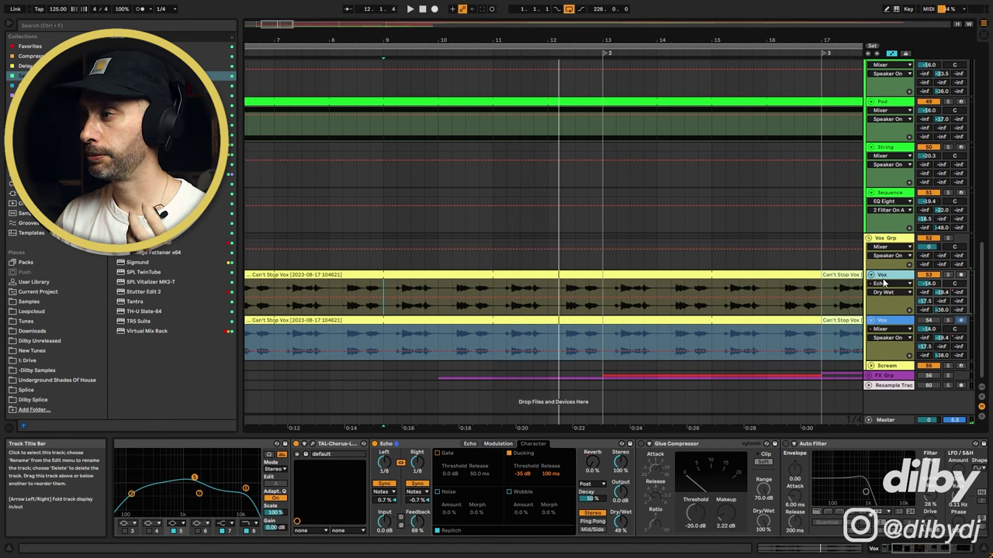
Step: Switch on Glue Compressor in the upper Vox chain and audition the vocal from bar 5 in the full mix
drag(400, 37, 406, 14)
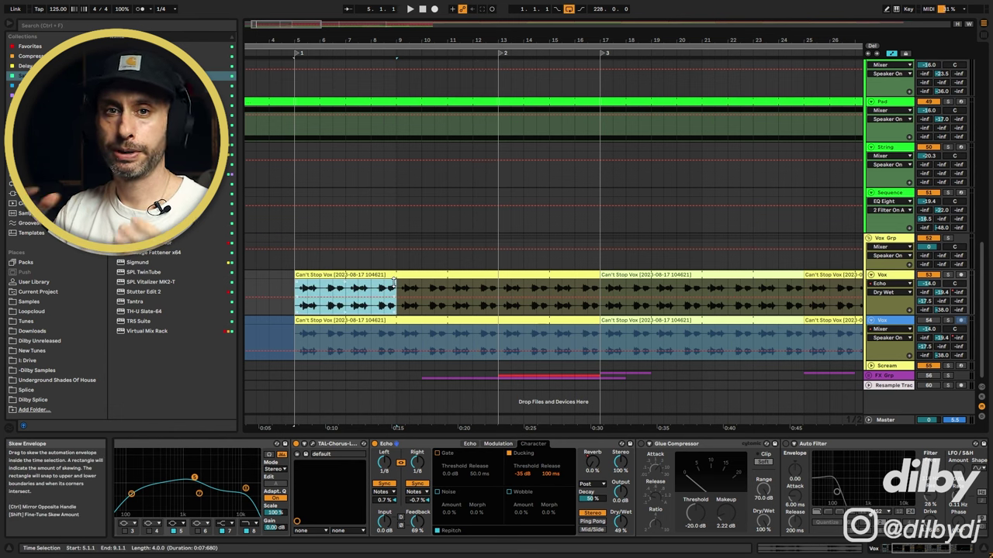
click(642, 445)
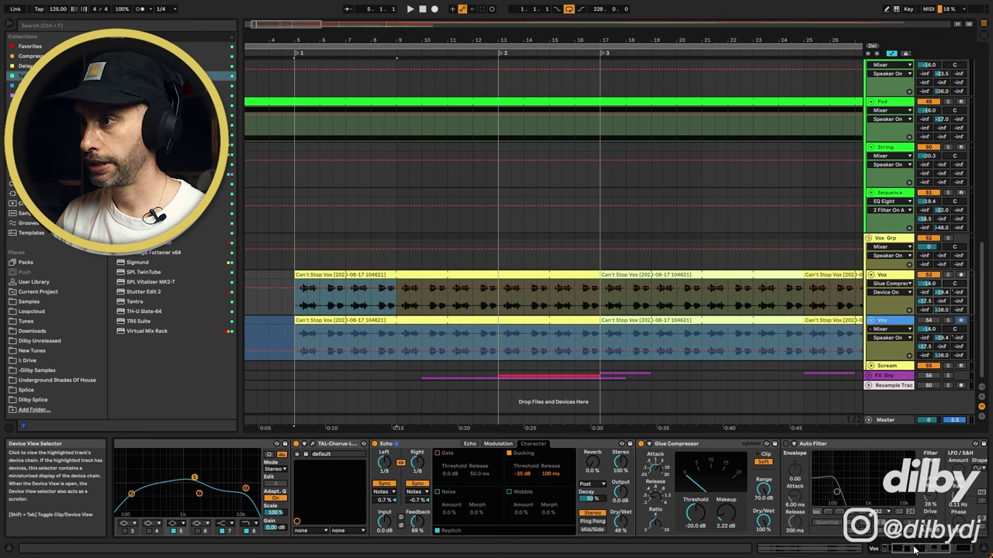
key(space)
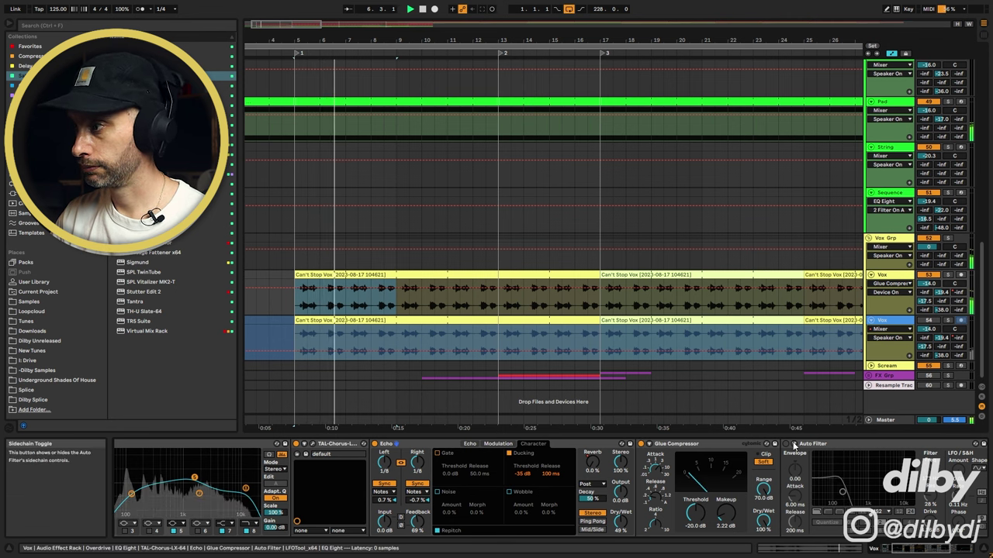
key(space)
Step: Switch on Auto Filter after the Glue Compressor in the upper Vox chain
click(947, 549)
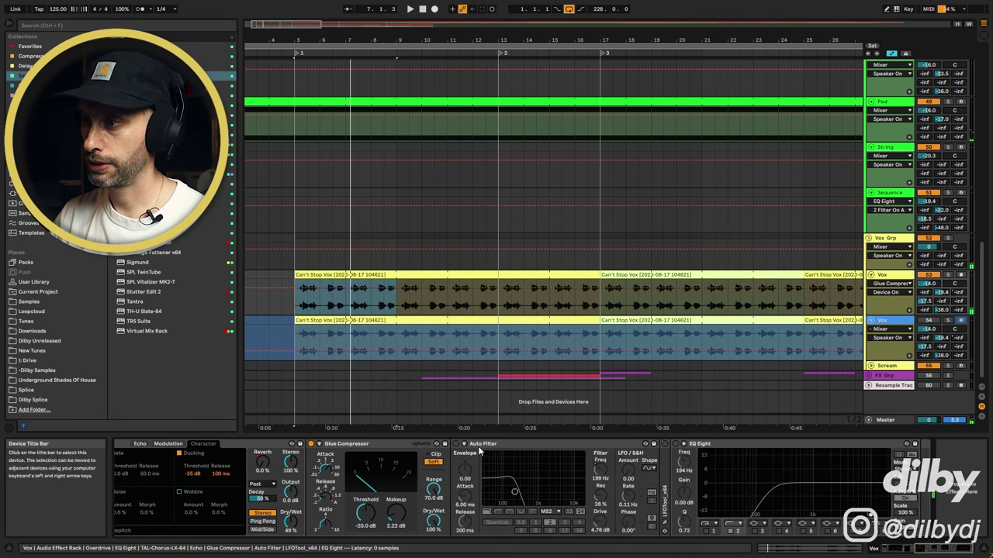
click(457, 446)
click(499, 445)
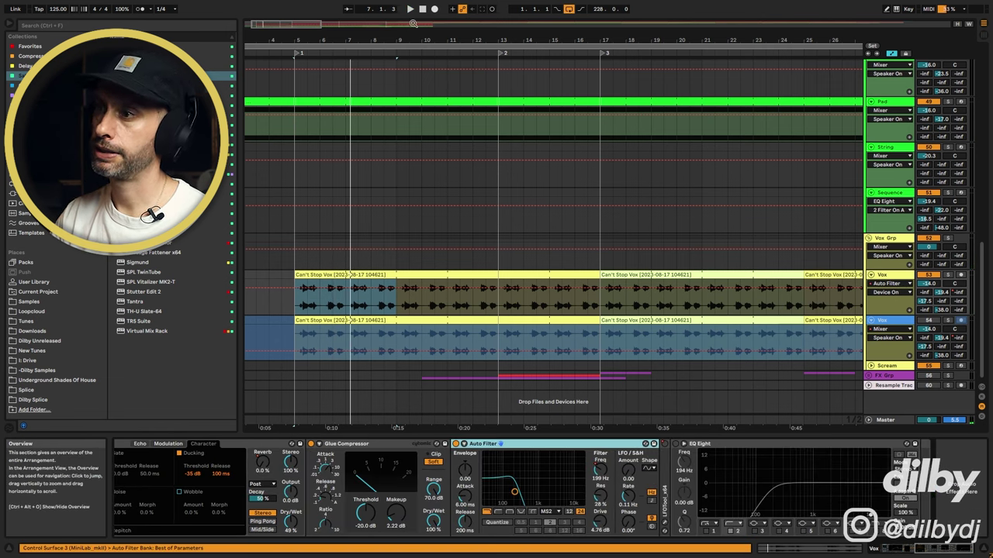
Step: Show Auto Filter's Frequency automation on the upper Vox track and audition the filter sweep up to bar 17
drag(467, 41, 420, 35)
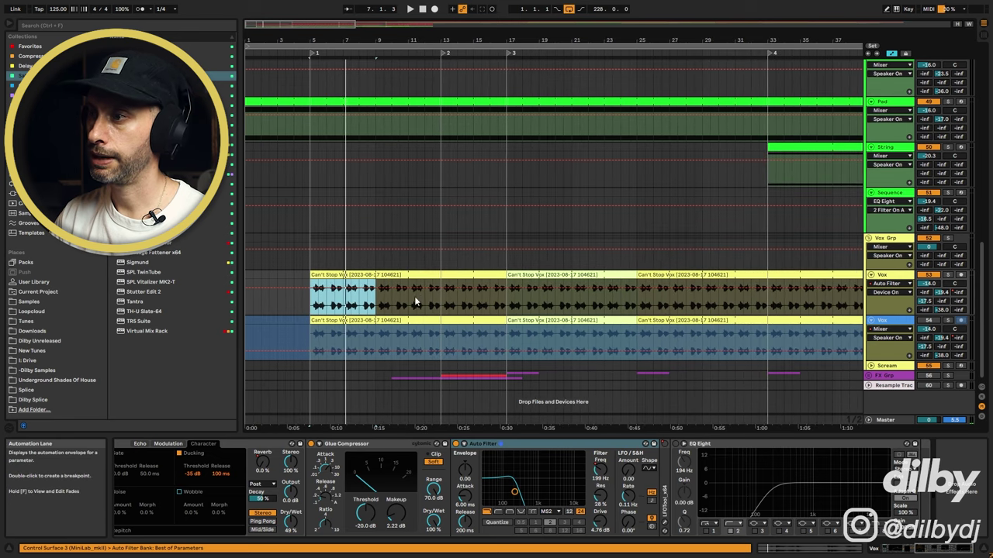
click(600, 471)
click(460, 294)
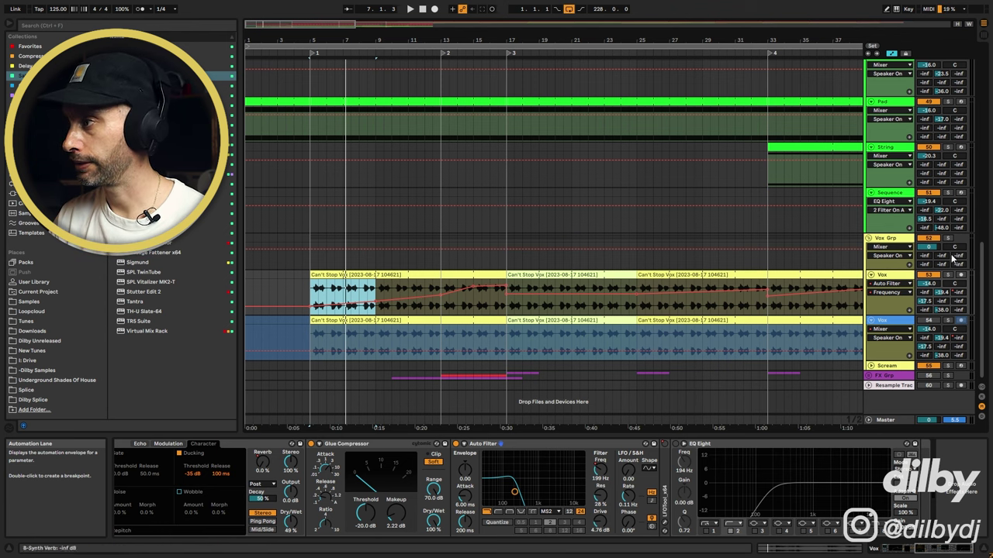
key(space)
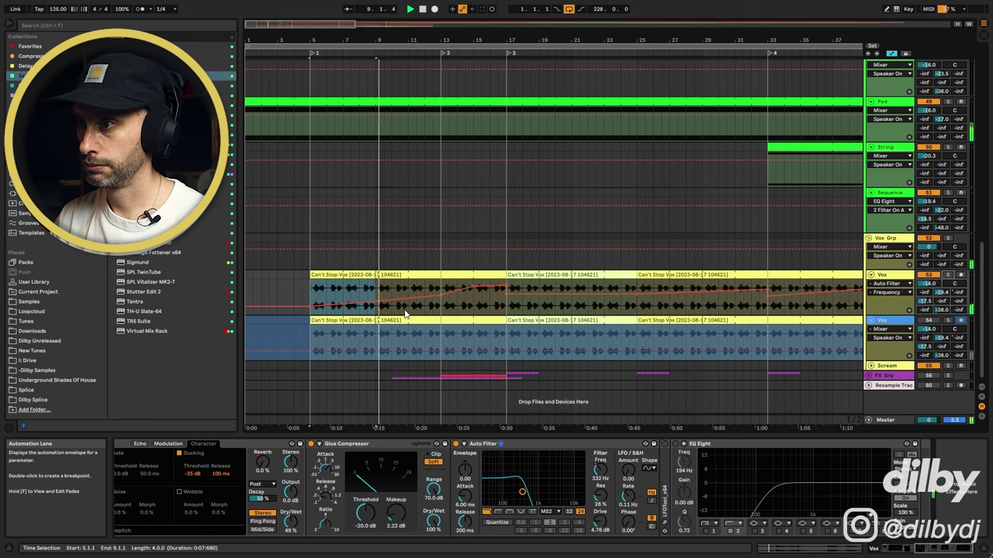
click(429, 305)
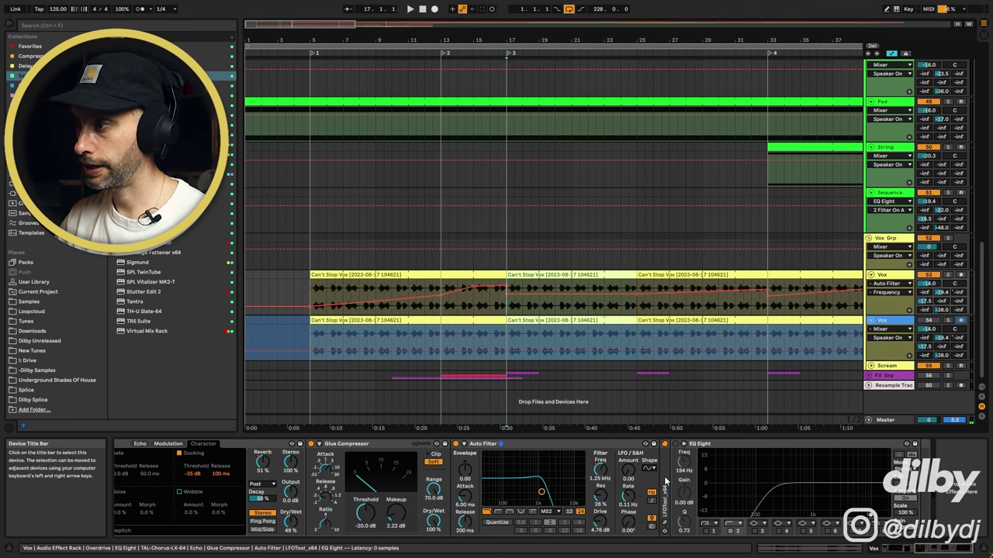
Step: Examine the gate shape and LFO Routing in the Vox track's LFOTool plug-in, then close its window
click(666, 525)
drag(363, 70, 697, 118)
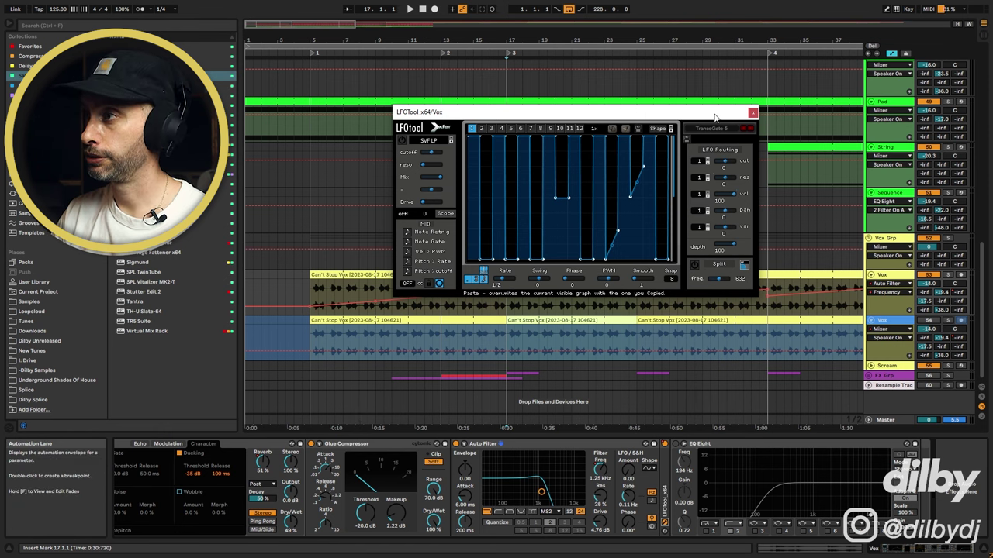
drag(714, 117, 606, 183)
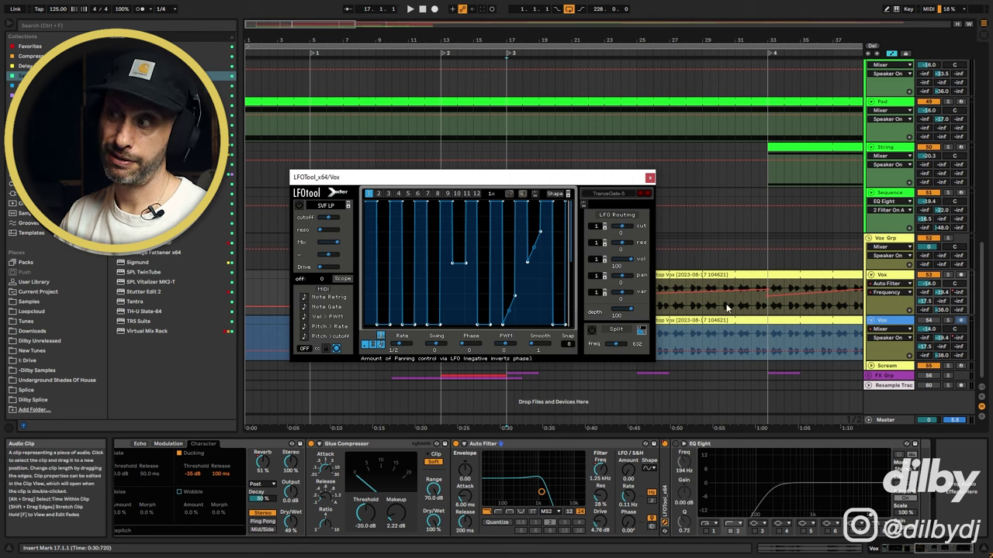
click(649, 178)
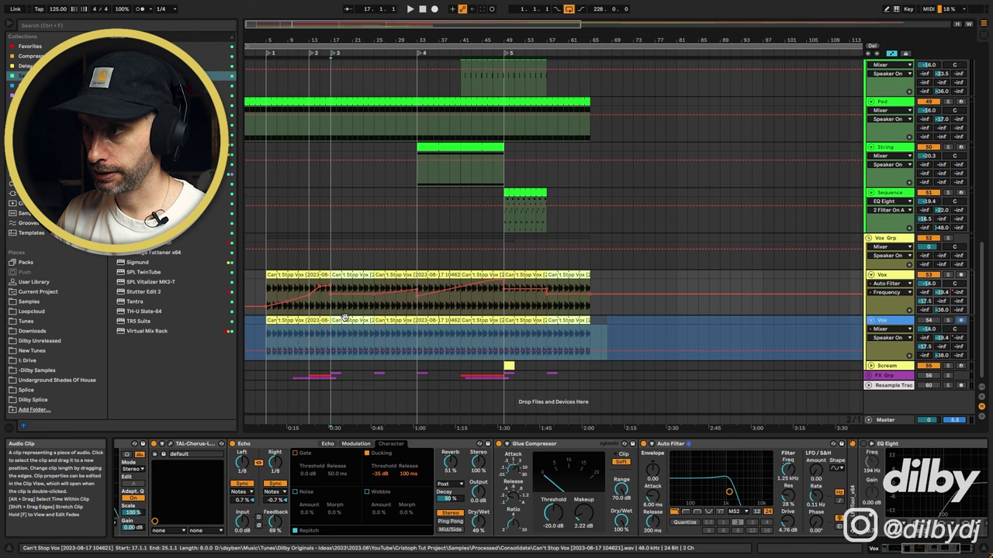
Step: Highlight the upper Vox clip at bars 17 to 25 and examine the LFOTool on/off and Echo Reverb Level automation
click(353, 275)
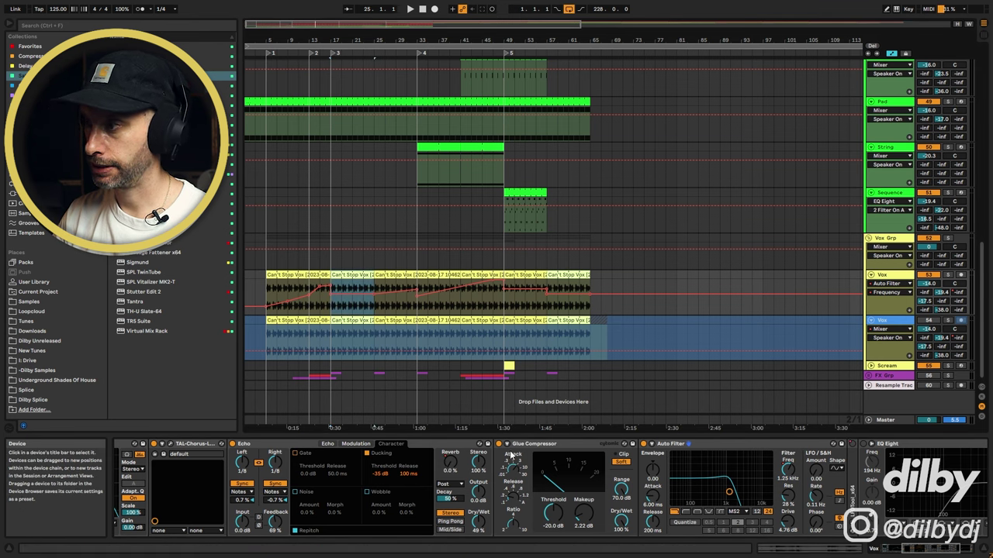
right_click(851, 447)
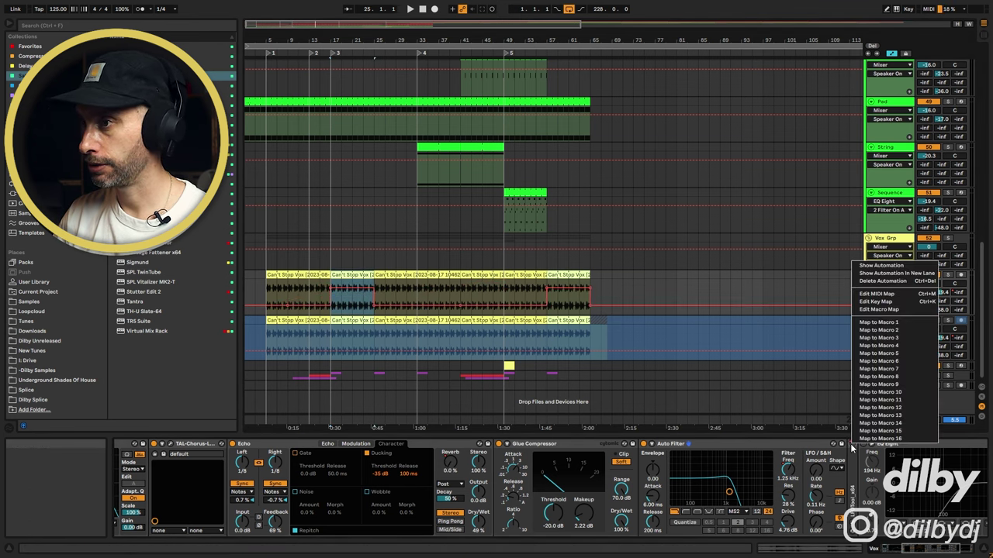
click(450, 465)
click(452, 468)
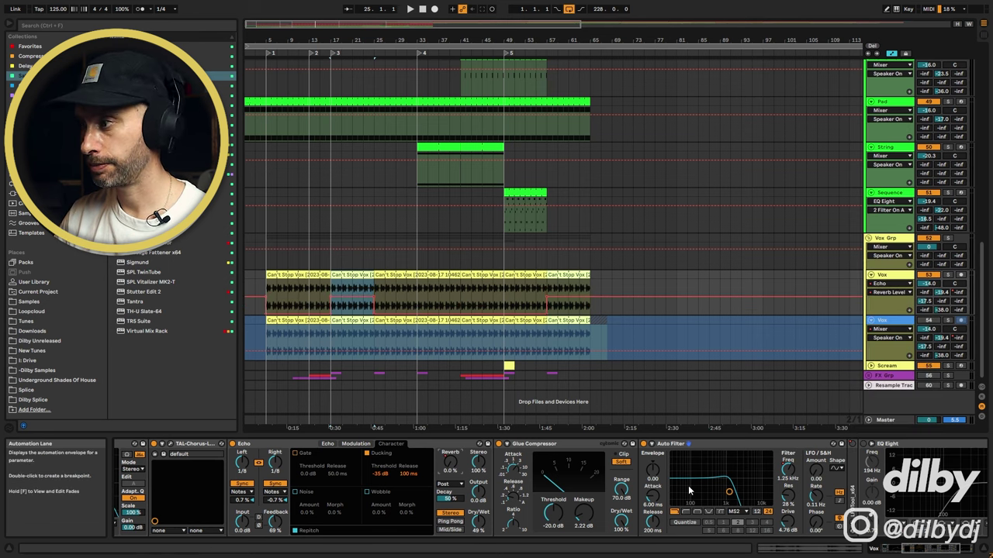
Step: Solo the upper Vox track and audition the gated vocal section from bar 15
click(321, 287)
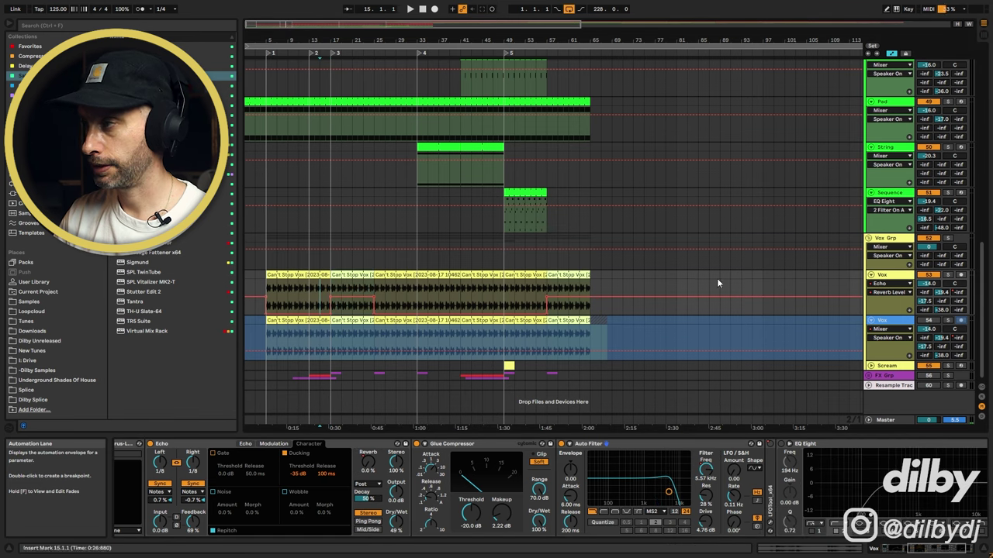
click(946, 276)
key(space)
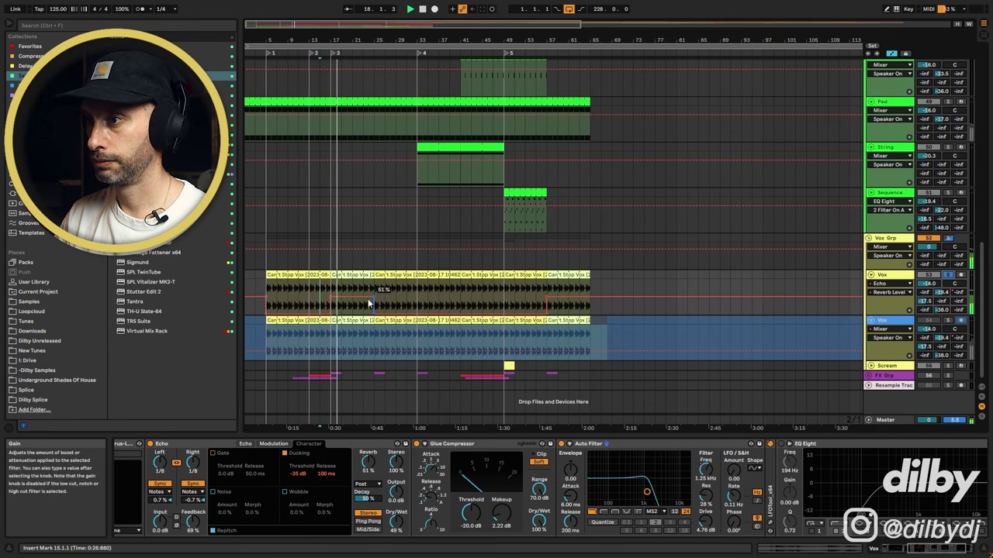
Step: Check the vocal waveform against LFOTool's gate graph by toggling Scope on and off during playback, then close the plug-in
click(770, 523)
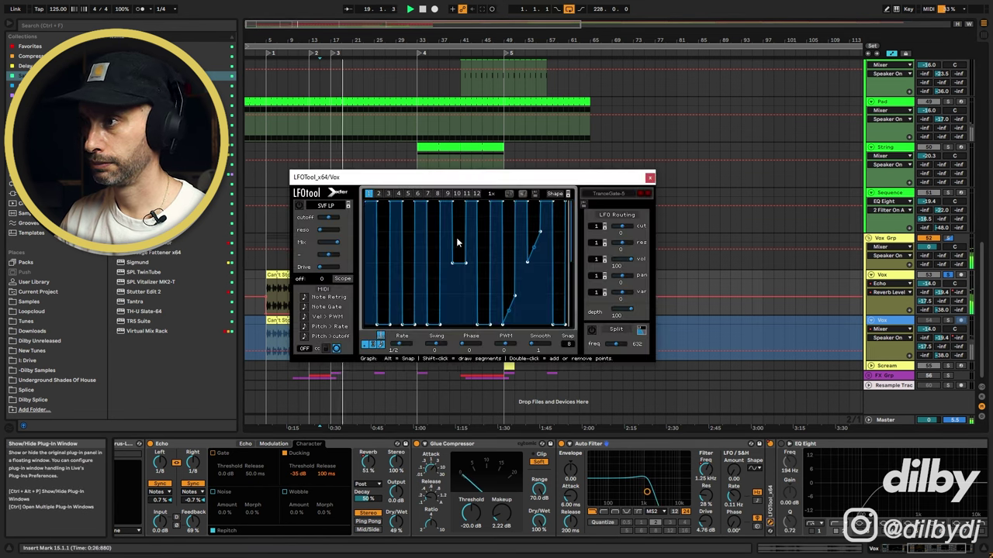
click(342, 279)
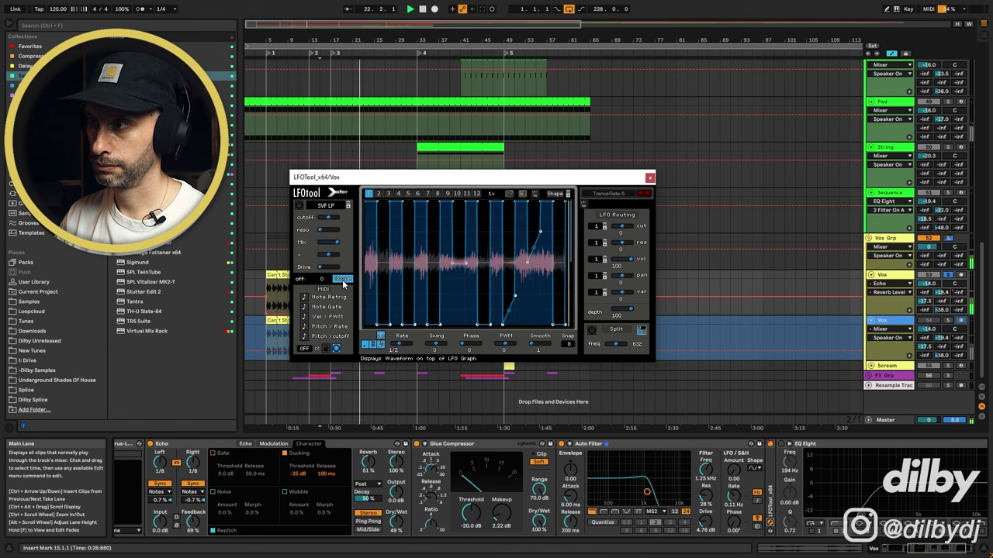
click(342, 279)
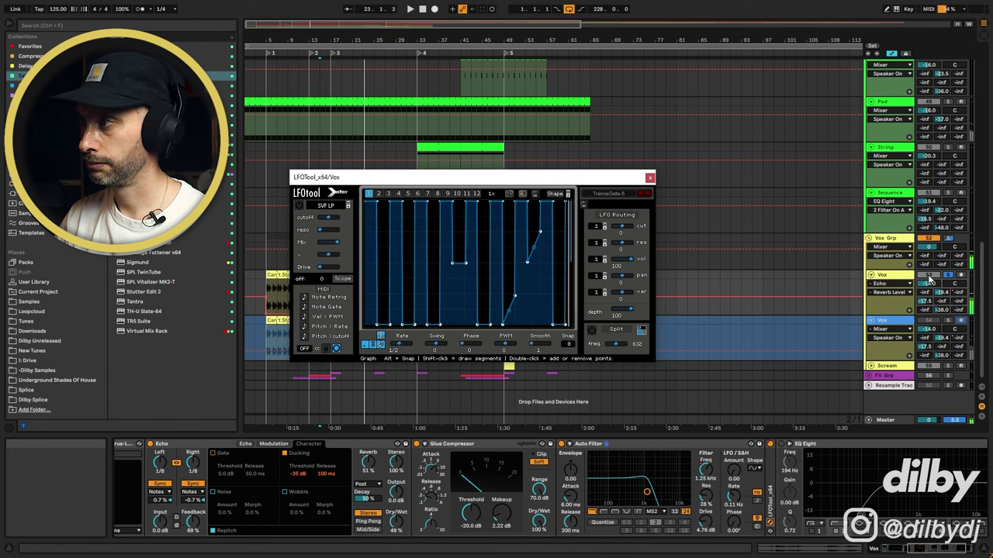
click(650, 178)
Step: Switch on the final EQ Eight after LFOTool and bring the end of the Vox chain into view
click(781, 445)
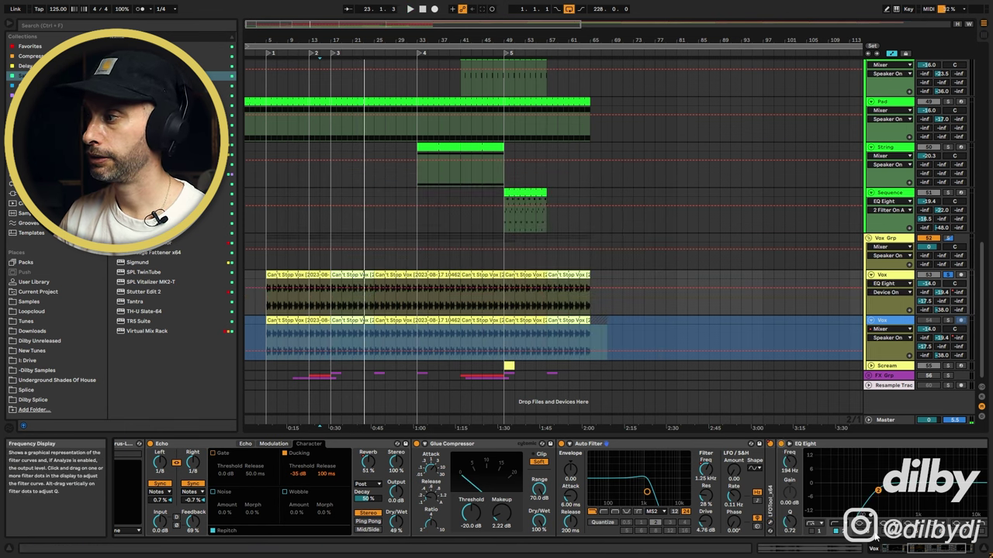
drag(927, 549, 945, 549)
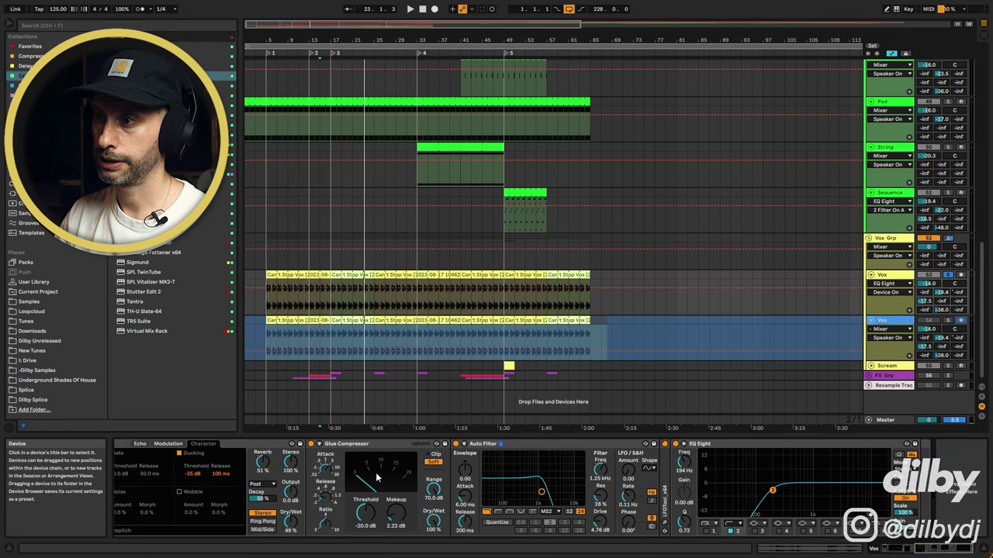
Step: Mute the upper Vox track, activate the duplicated Vox with the solo cleared and audition the full mix from bar 23
click(930, 276)
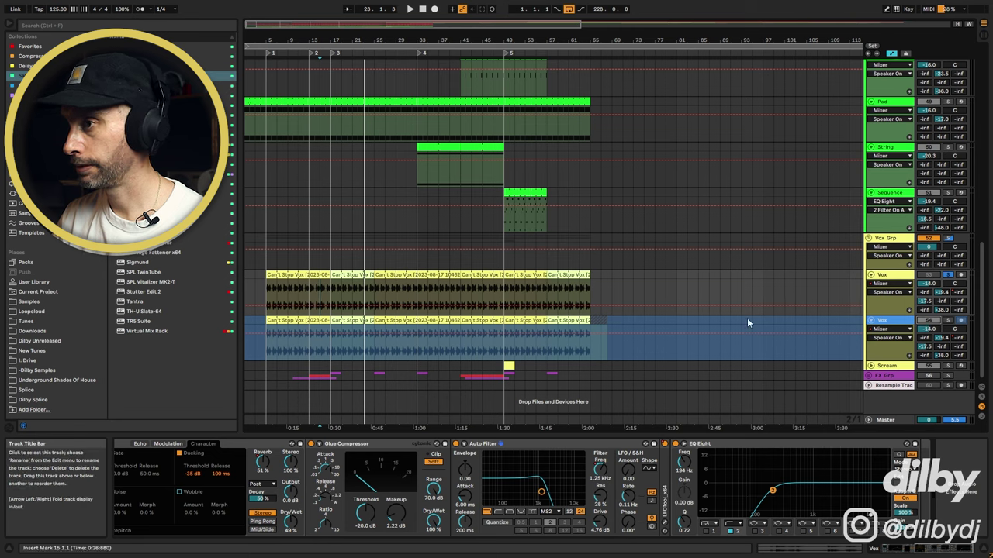
key(shift+space)
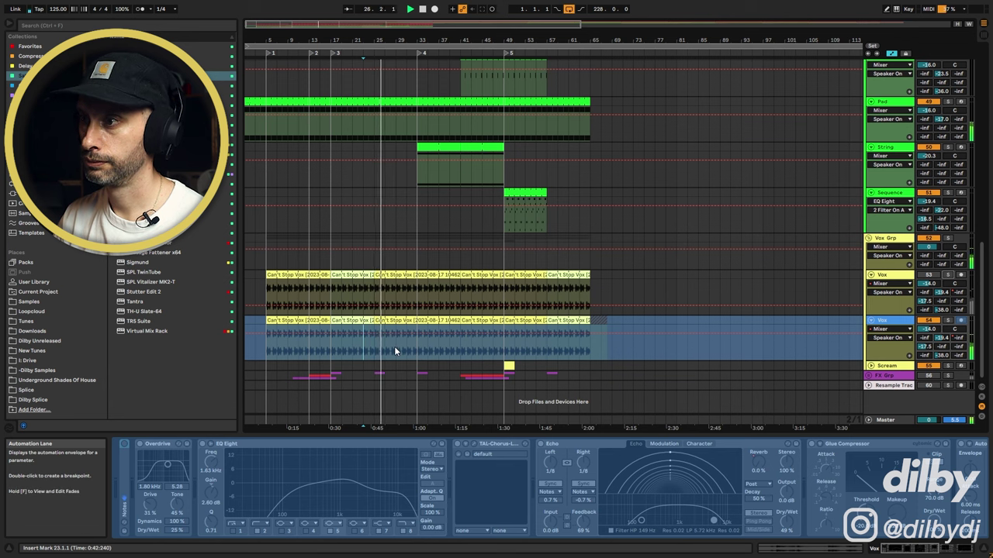
click(357, 321)
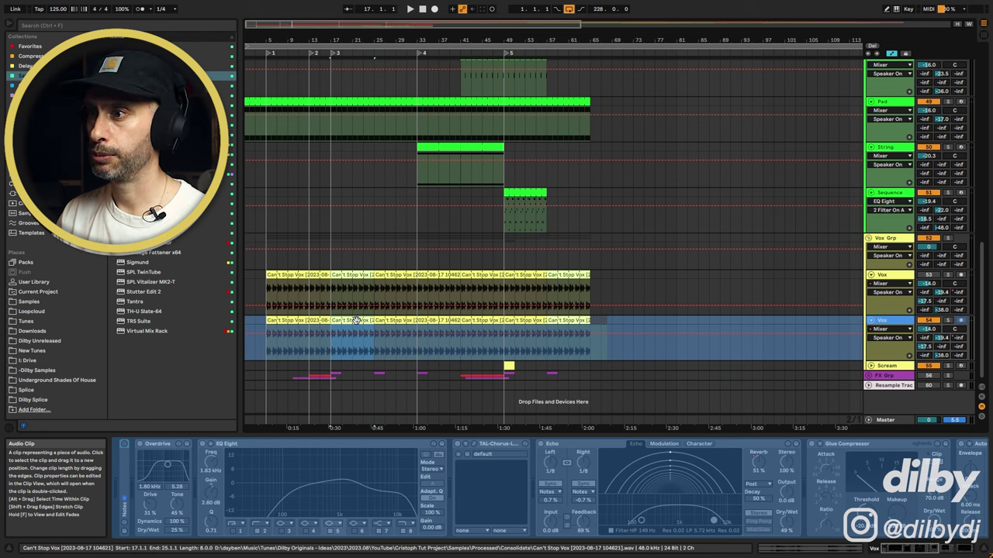
drag(363, 35, 363, 29)
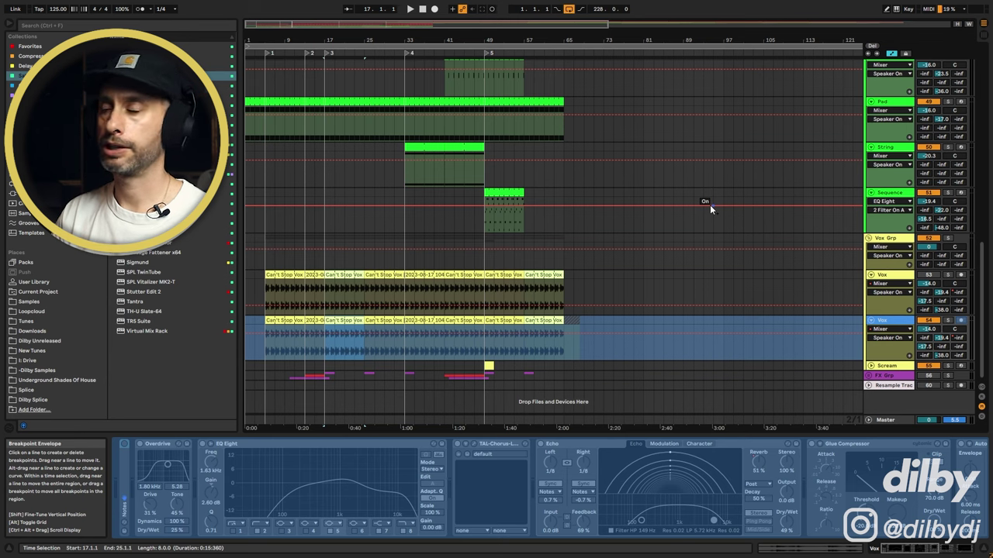
Step: Audition the soloed Scream clip from bar 49 and collapse Spectrum to examine the track's Delay and EQ Eight
click(489, 366)
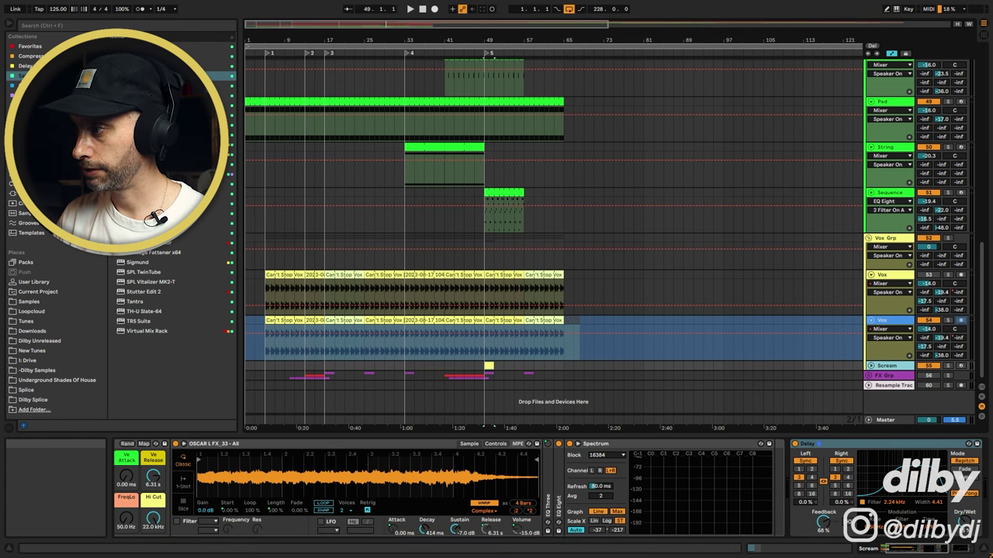
click(934, 549)
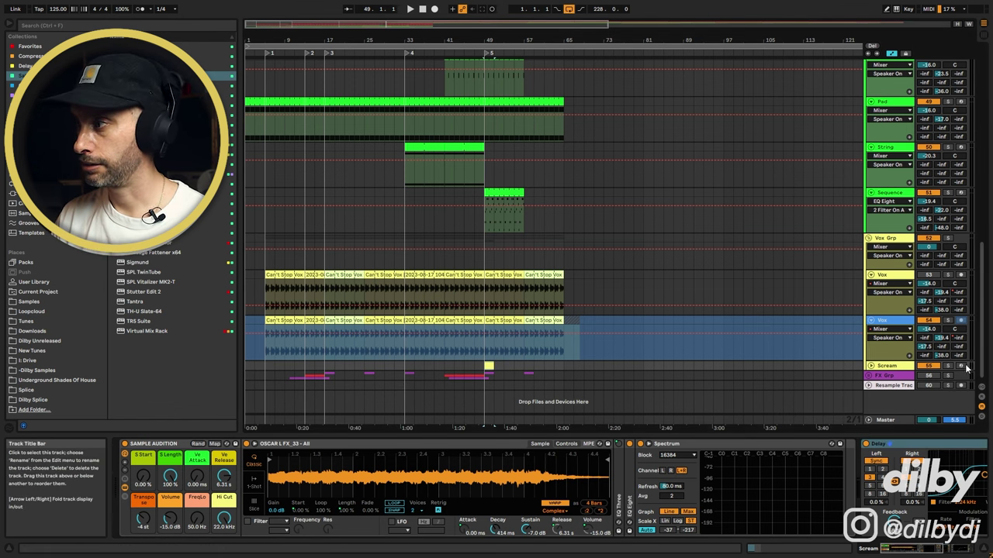
key(space)
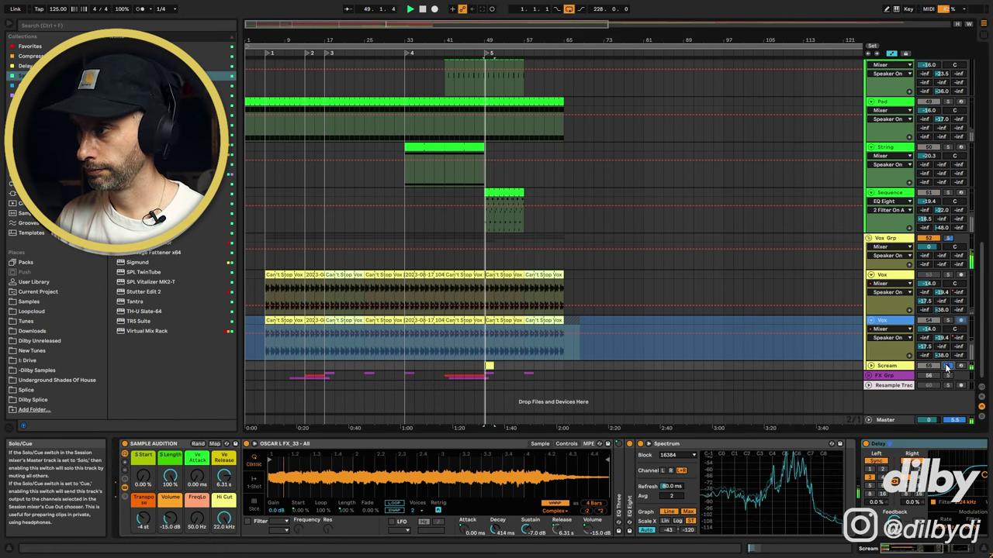
double_click(733, 444)
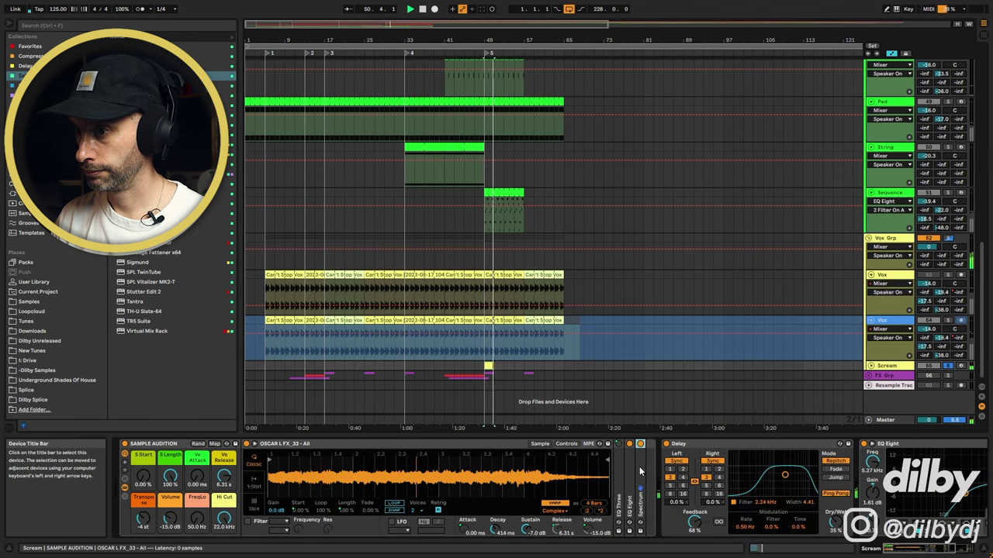
scroll(774, 495, right, 3)
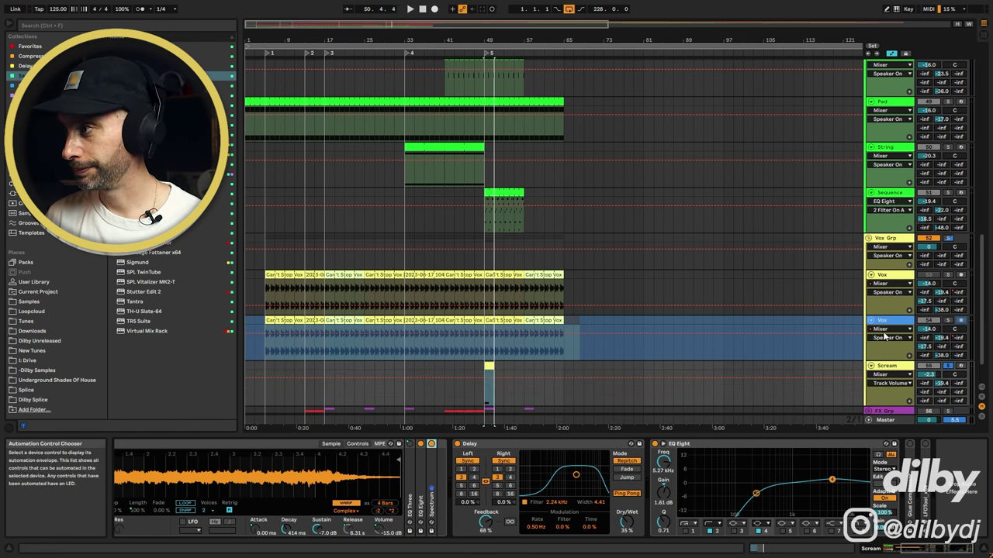
Step: Show the return tracks and examine VerbSuite Classics on the B Synth Verb return, then close its window
click(982, 398)
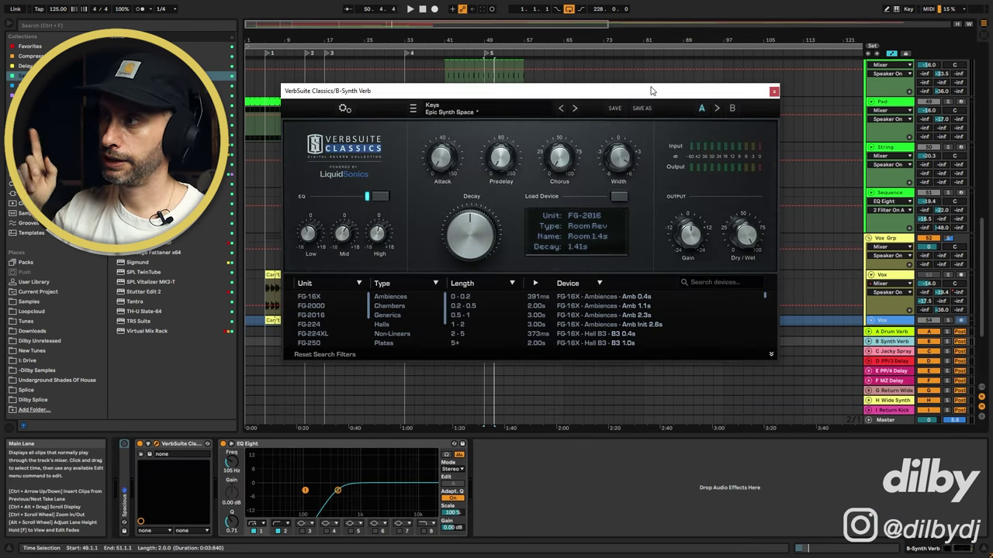
click(774, 92)
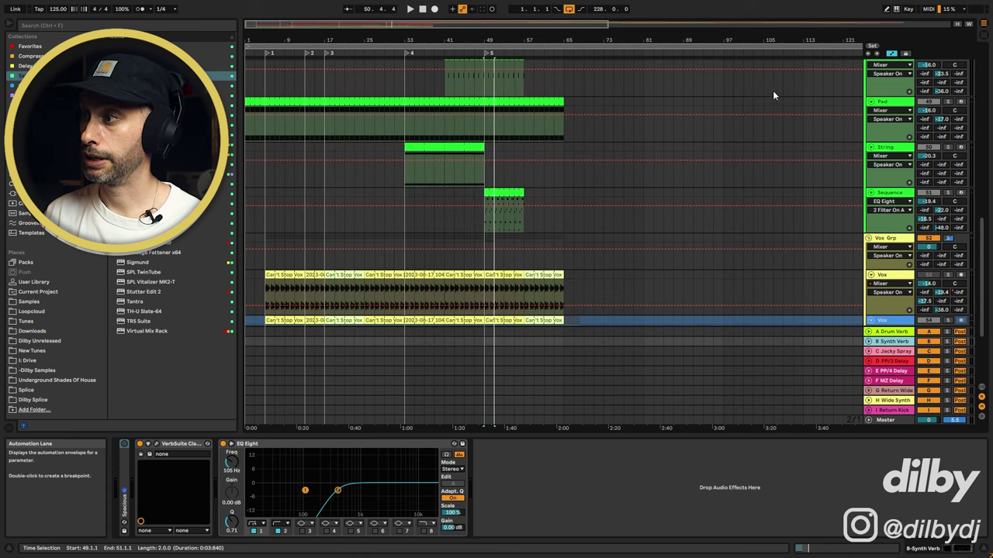
Step: Hide the return tracks and fold both Vox tracks and the Scream track together
click(980, 397)
click(183, 49)
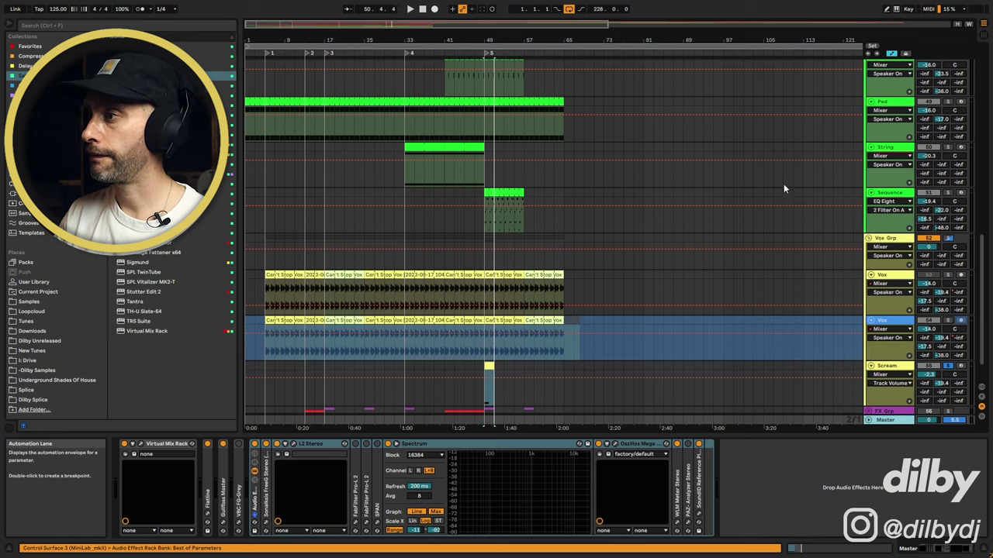
scroll(833, 319, down, 2)
alt+click(871, 335)
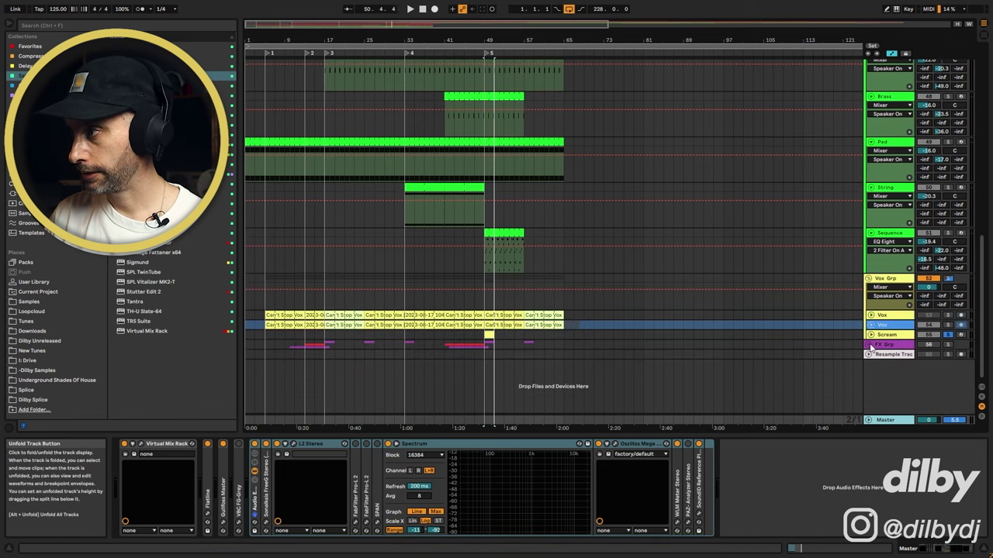
Step: Expand FX Grp, unfold the HL_USH_FX riser track and audition it soloed from bar 15, clearing the solo when done
click(871, 346)
scroll(833, 334, down, 1)
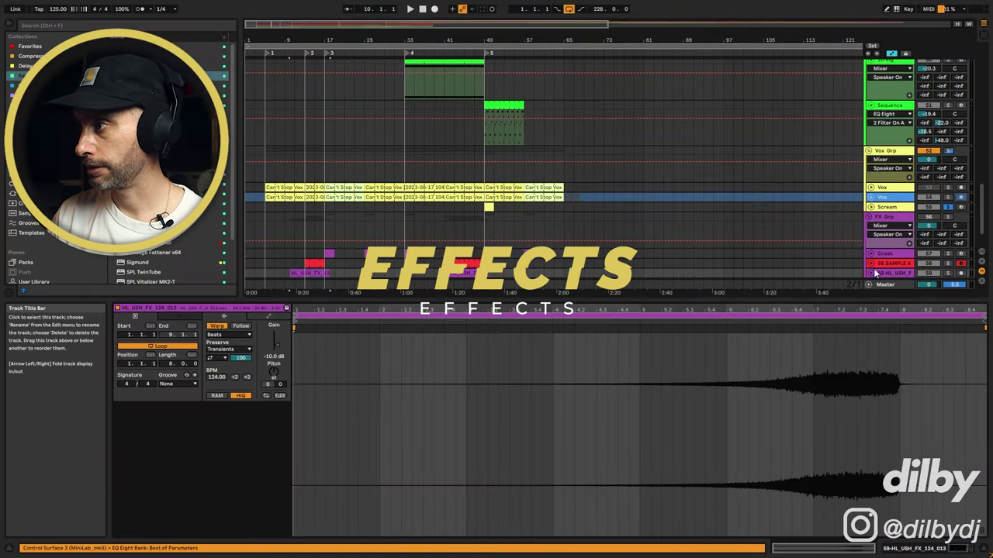
scroll(874, 268, down, 2)
click(871, 243)
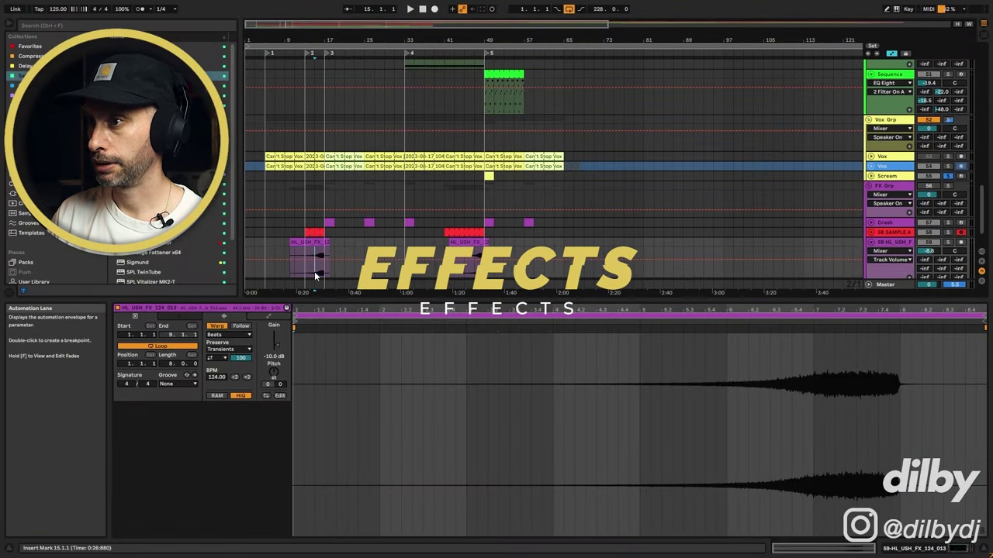
click(947, 242)
key(space)
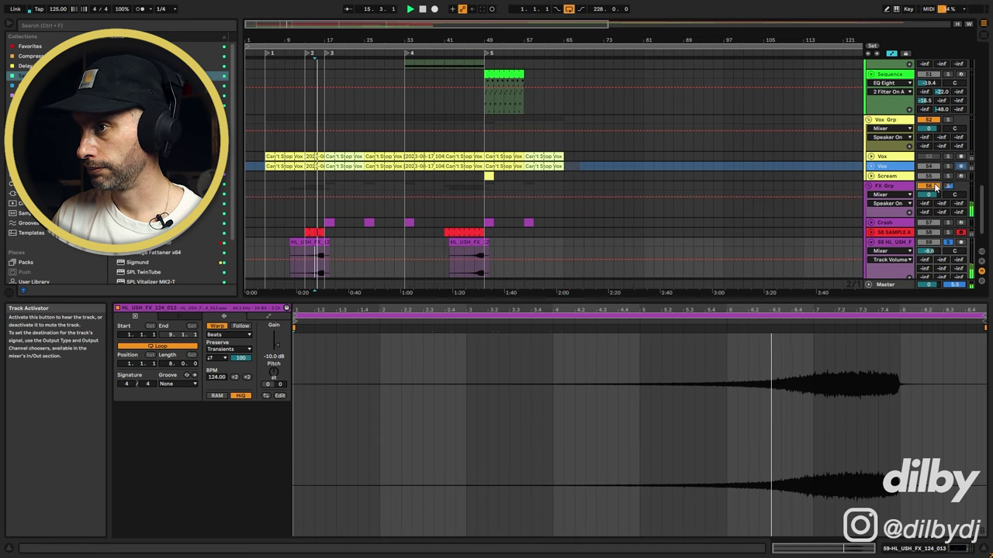
click(951, 243)
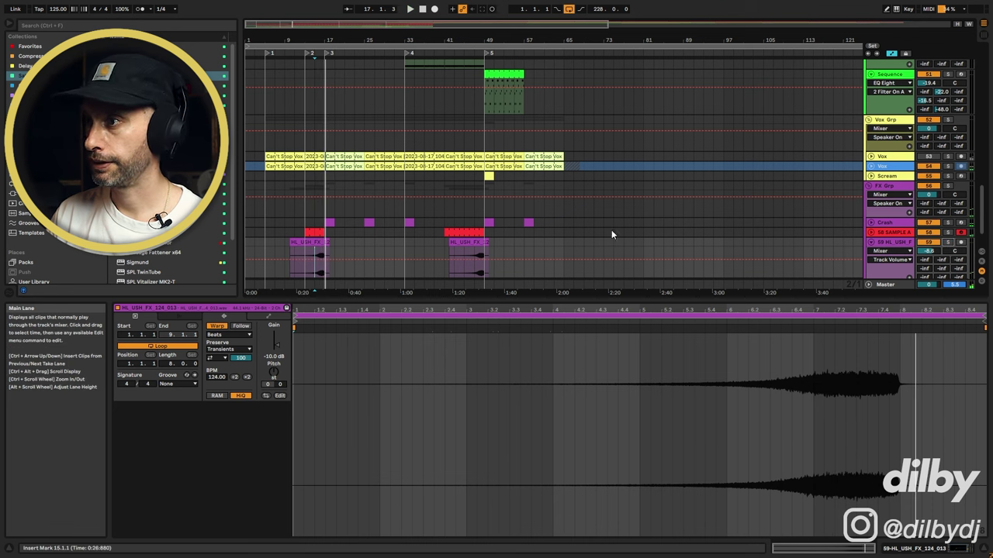
Step: Open the Crash clip at bar 17 and solo the Crash track
click(330, 223)
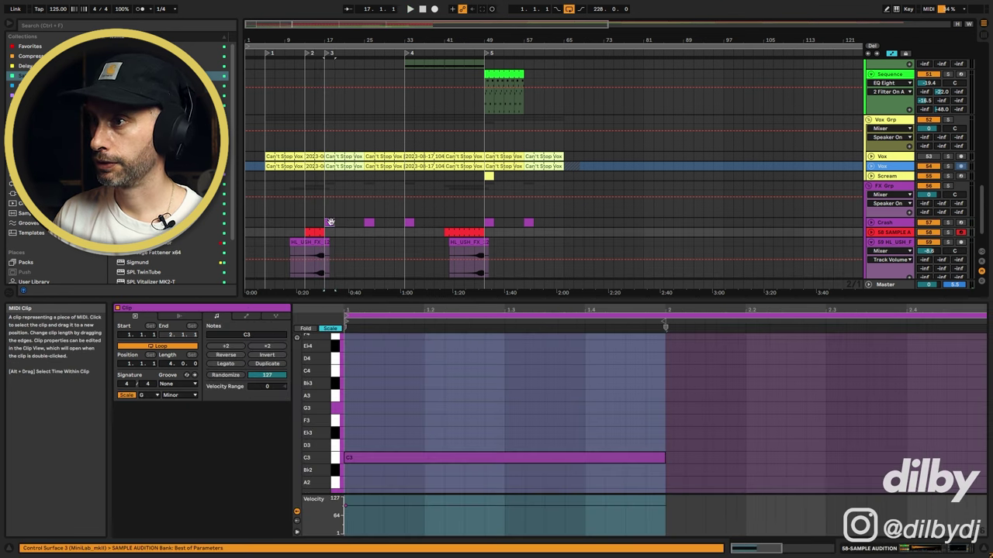
click(942, 213)
click(948, 222)
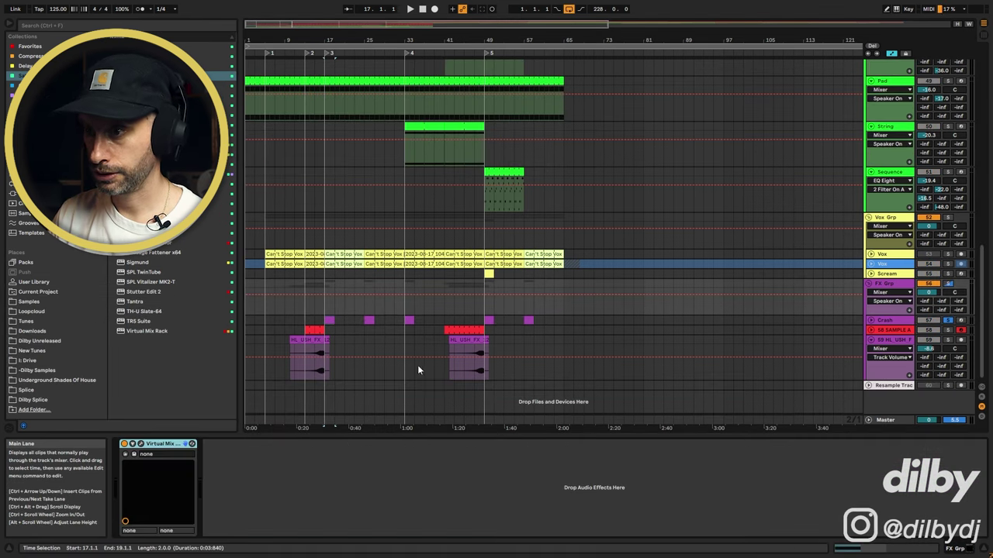
Step: Examine the Crash track's Drift and EQ Eight alongside its clip notes, and audition the soloed crash from bar 17
click(885, 321)
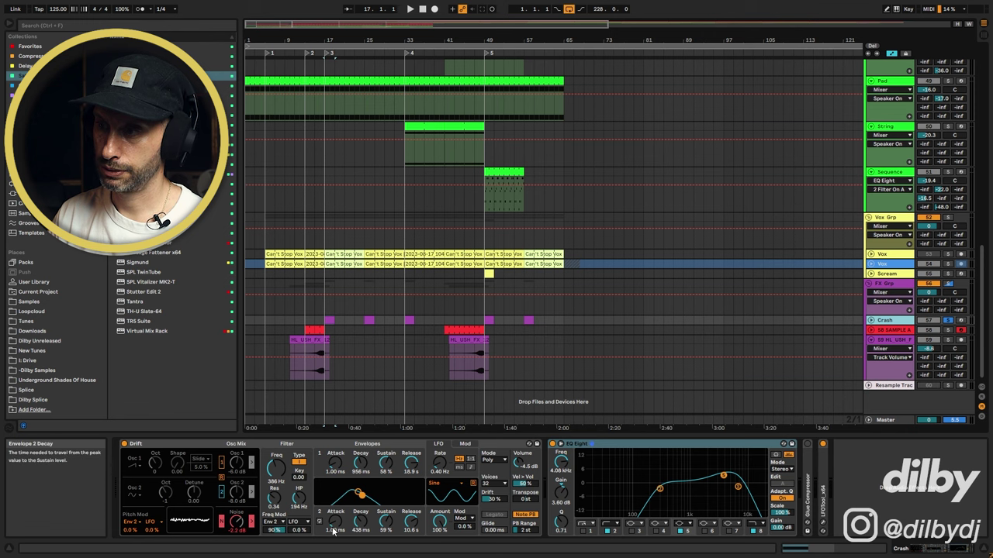
key(shift+Tab)
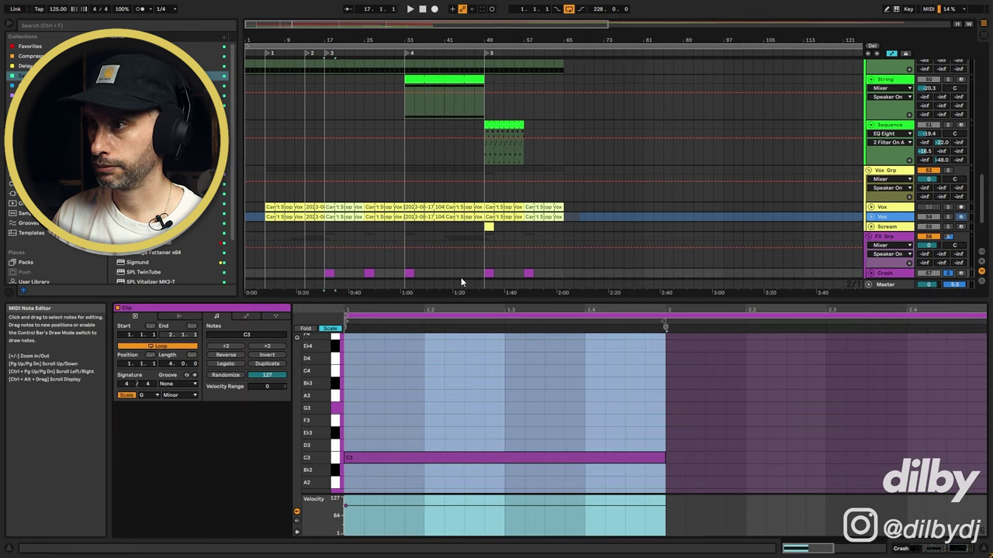
key(shift+Tab)
key(space)
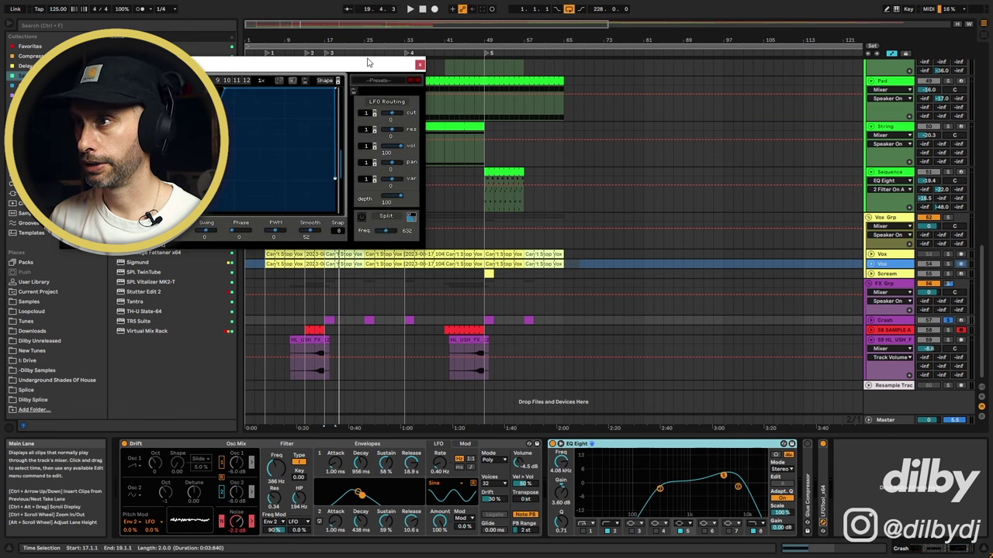
Step: Move the Crash track's LFOTool window into clear view to examine its curve, and locate the crashes at bars 17 and 49
drag(370, 63, 685, 141)
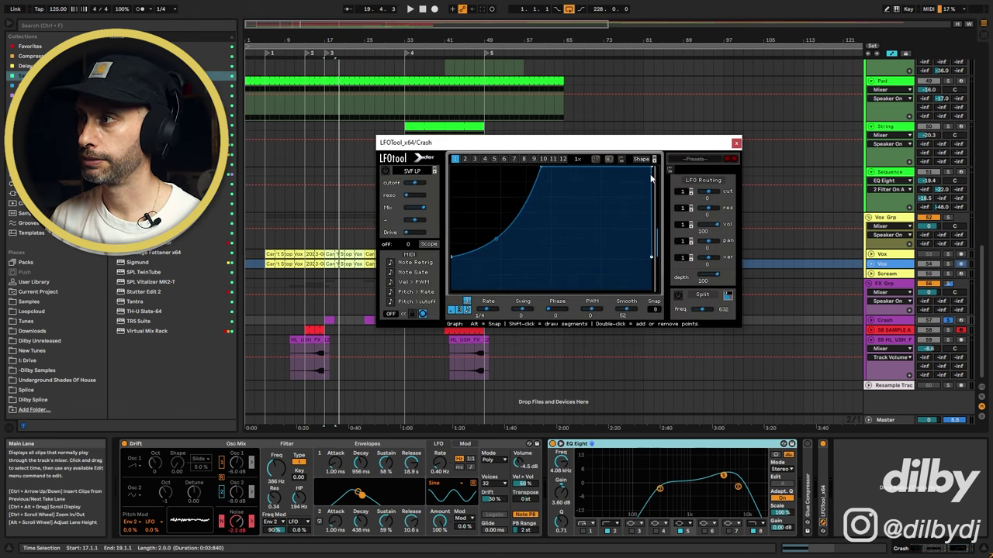
click(324, 313)
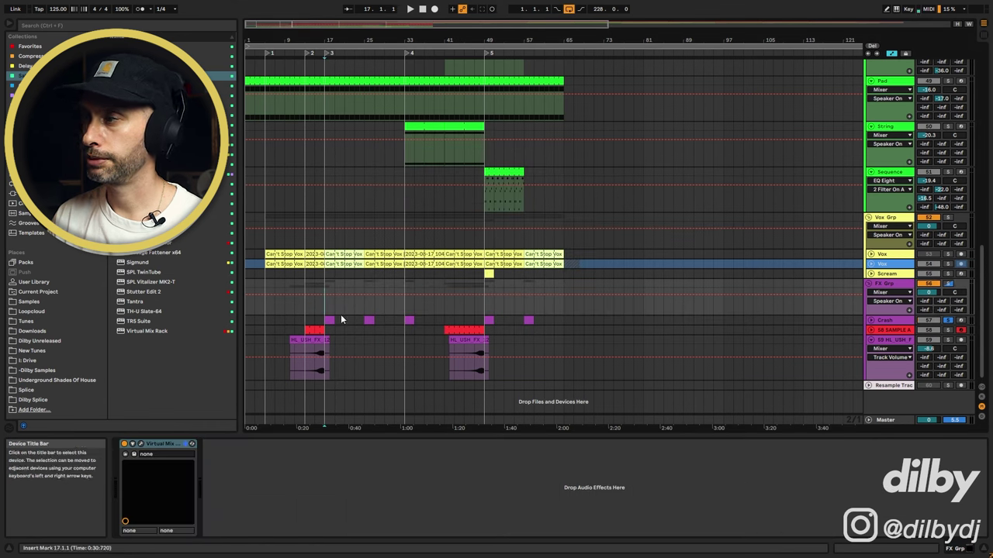
click(487, 313)
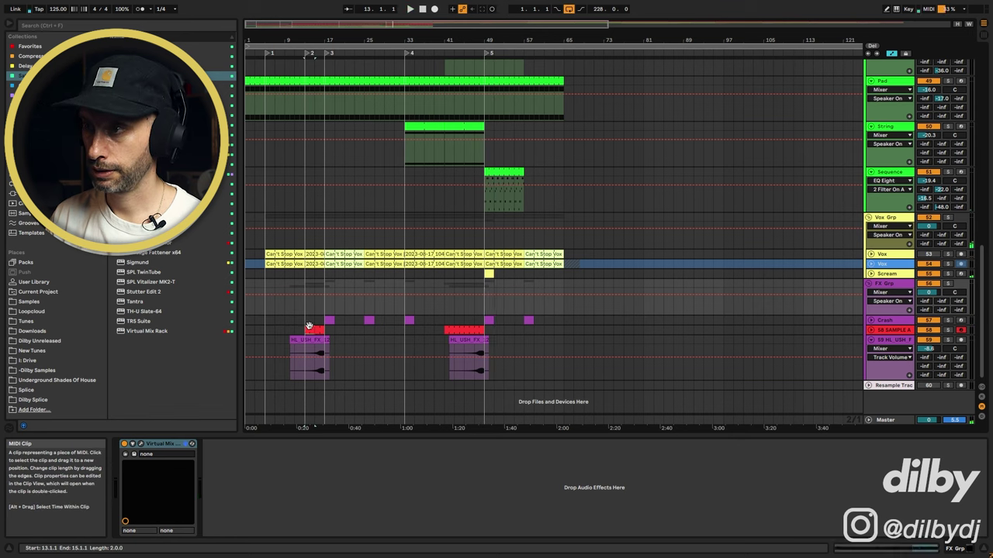
Step: Open the SAMPLE AUDITION clip at bar 41, unfold its track and show its device chain
click(472, 329)
double_click(471, 330)
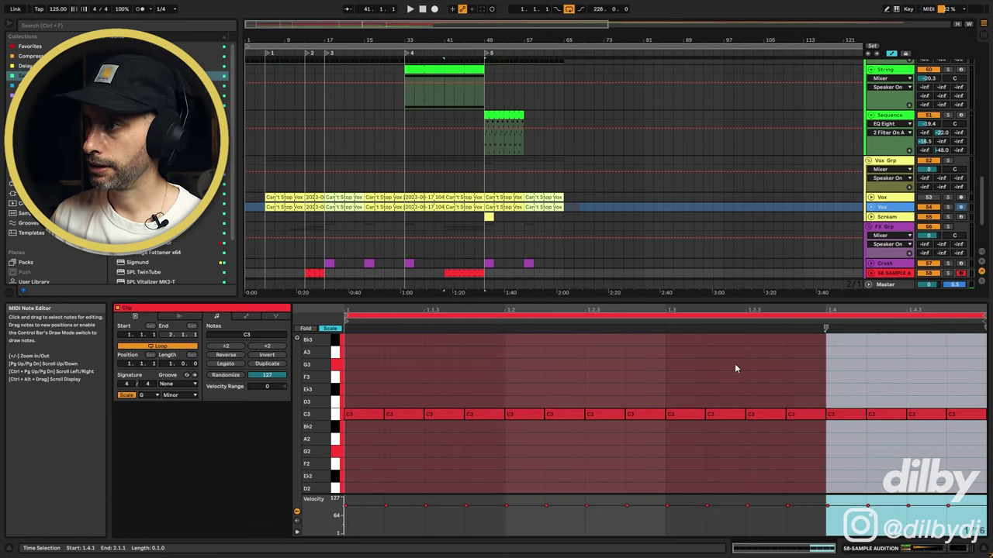
click(871, 273)
key(shift+Tab)
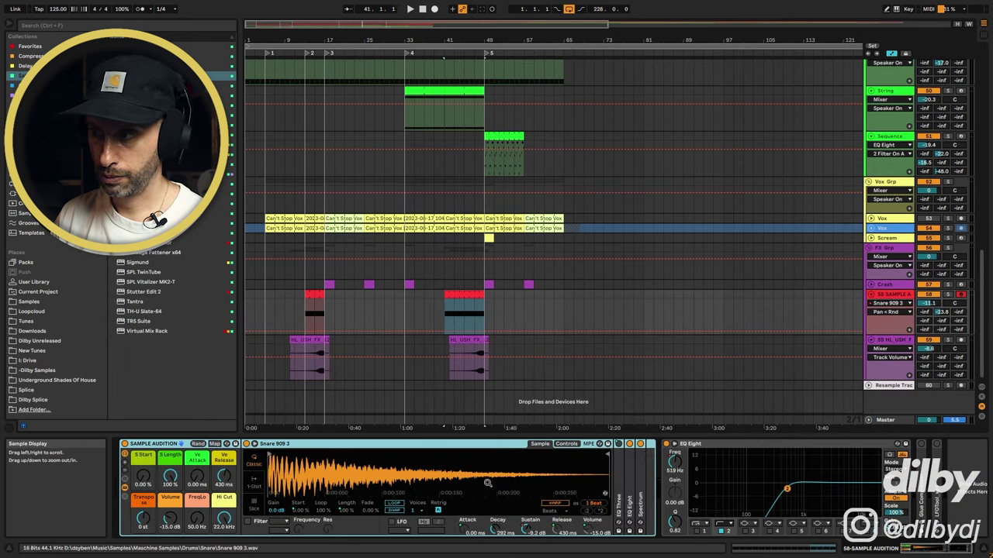
Step: Examine the snare roll's automation for Snare 909 3 sustain, EQ Eight filter 2 frequency and output gain across bars 41 to 49
click(524, 532)
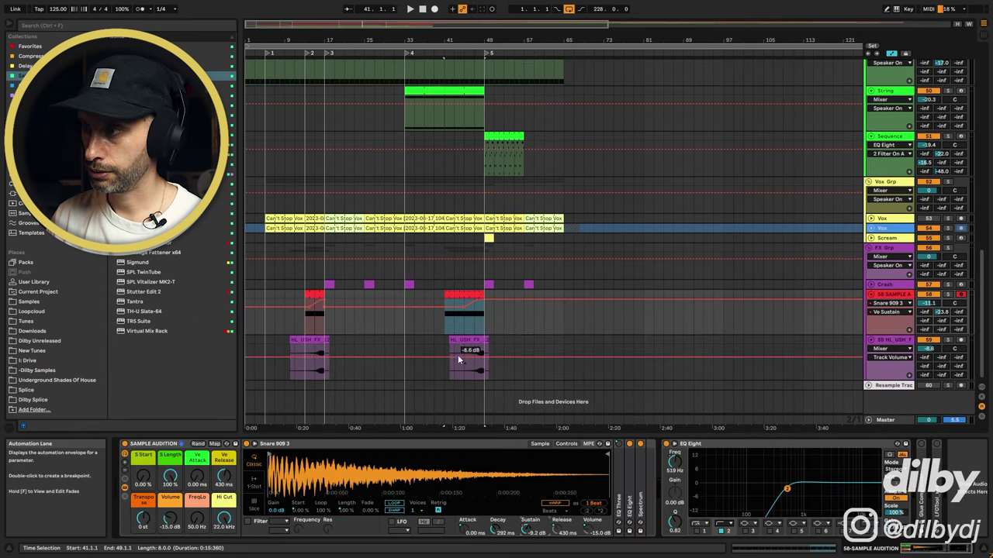
click(686, 466)
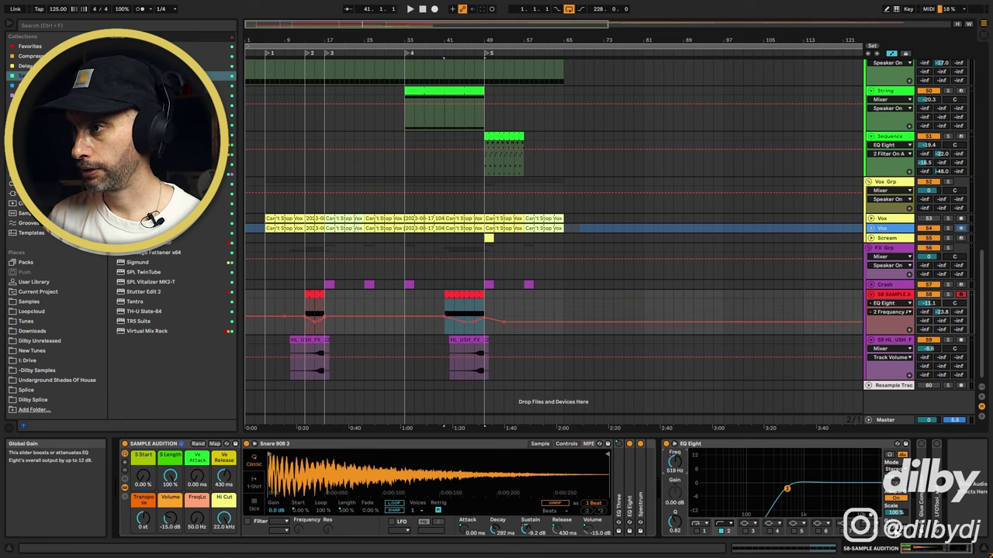
click(896, 531)
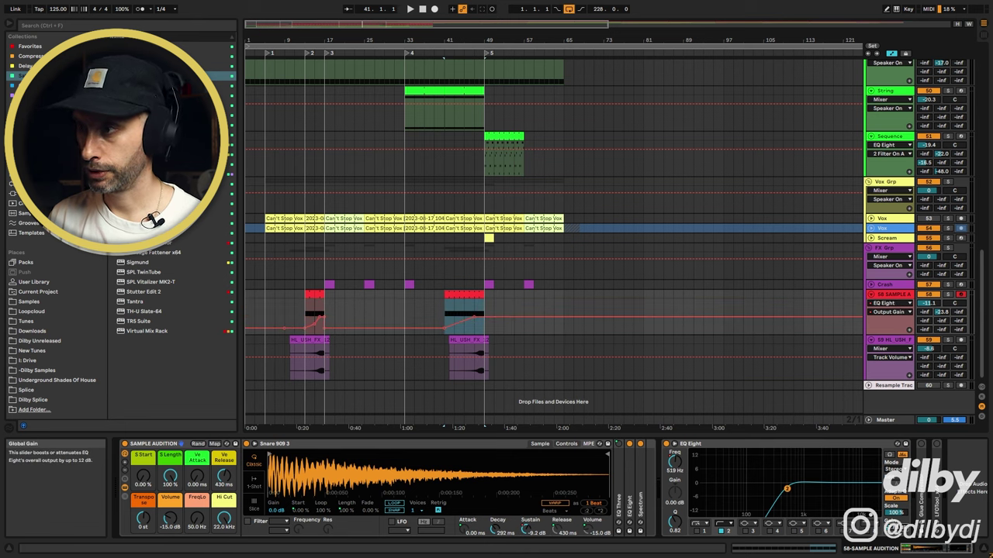
click(447, 312)
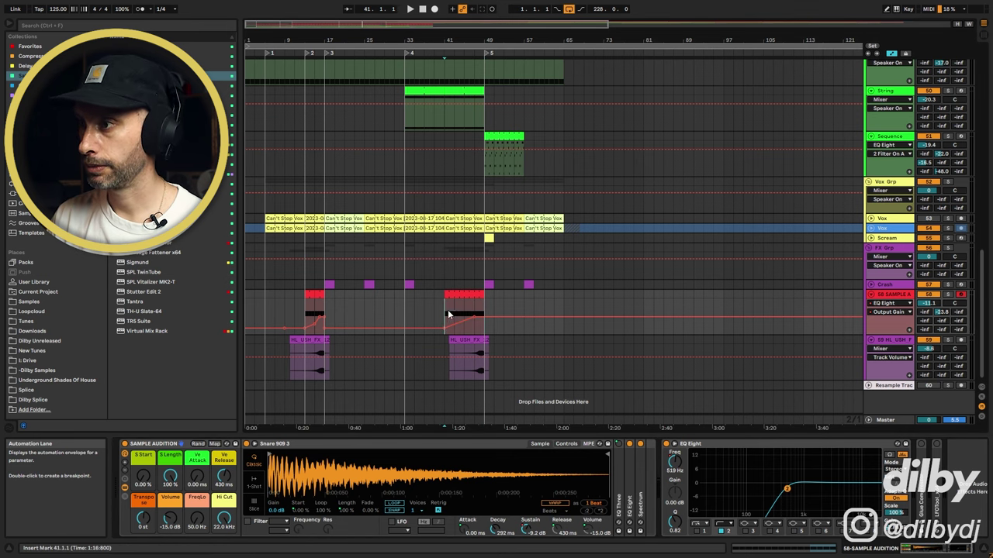
drag(448, 312, 487, 309)
key(u)
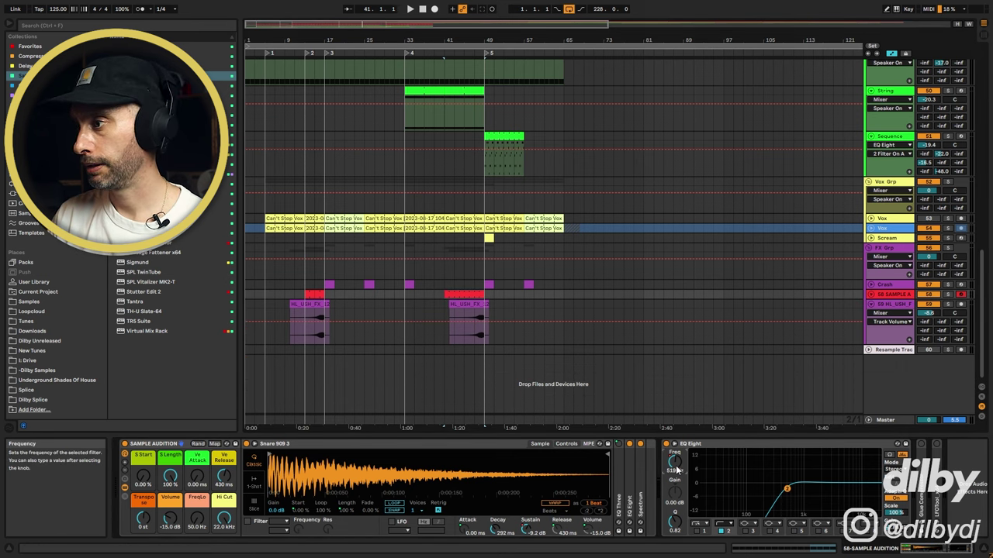
Step: Unfold the SAMPLE AUDITION track and audition the snare roll from bar 41 with the track soloed
click(871, 295)
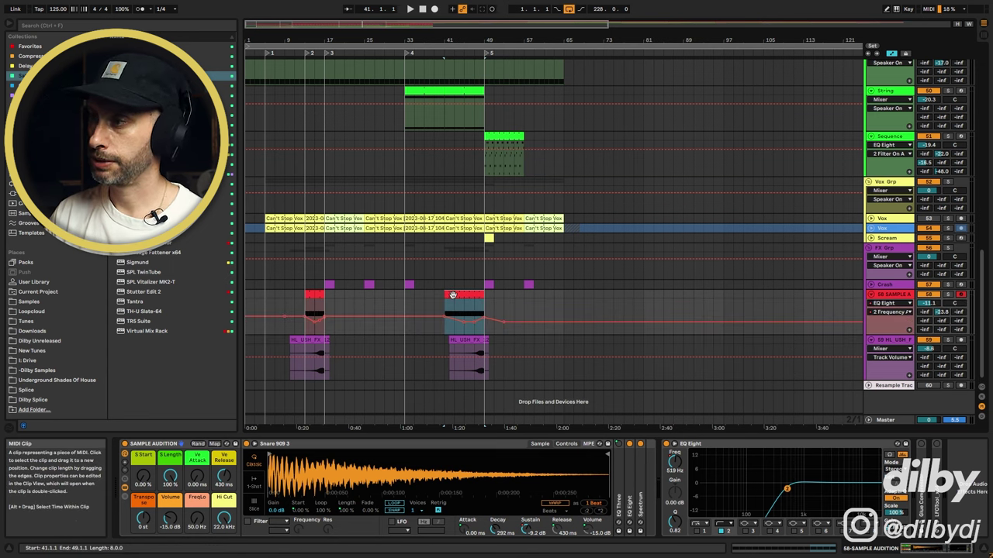
key(space)
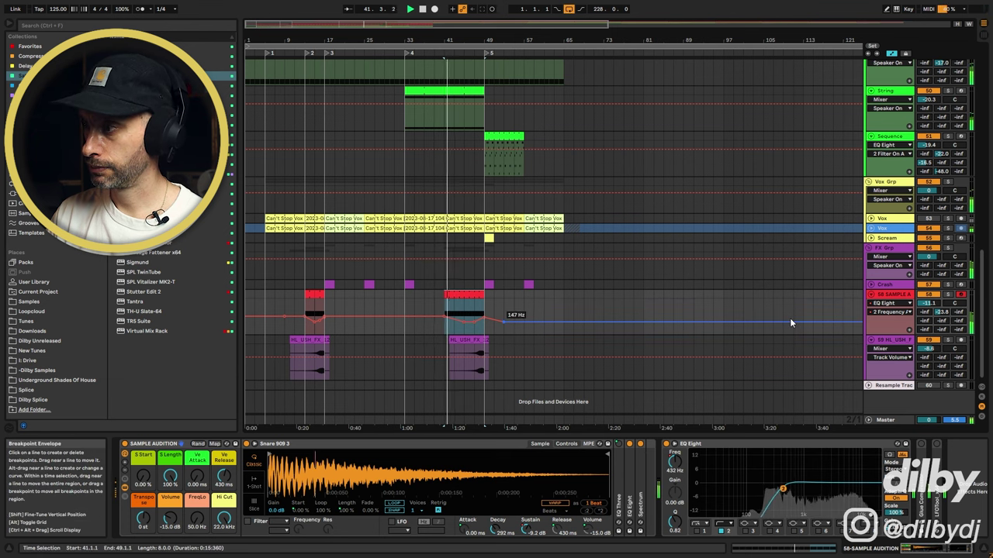
click(947, 295)
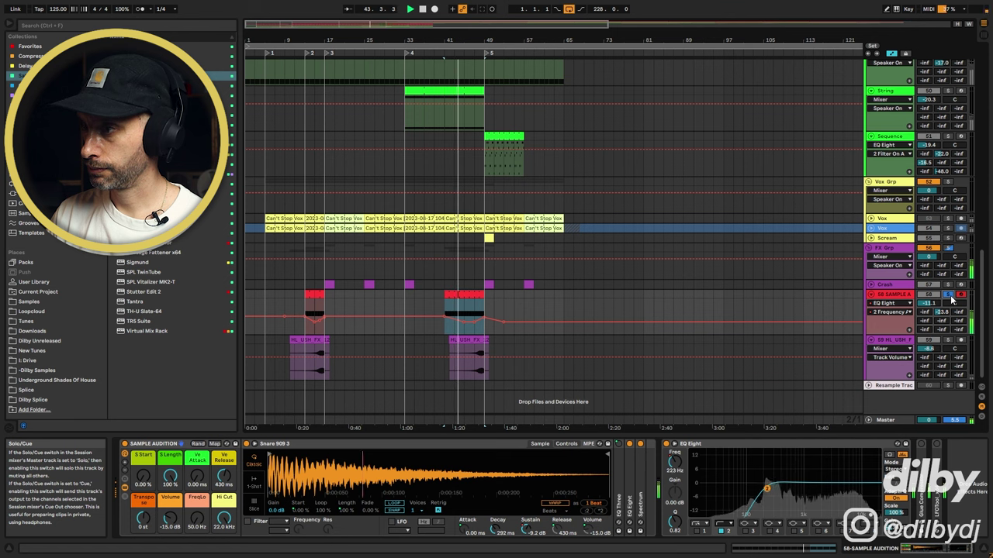
Step: Show the snare's sustain automation enlarged around bars 41 to 49 and place the insert marker at bar 45
click(530, 530)
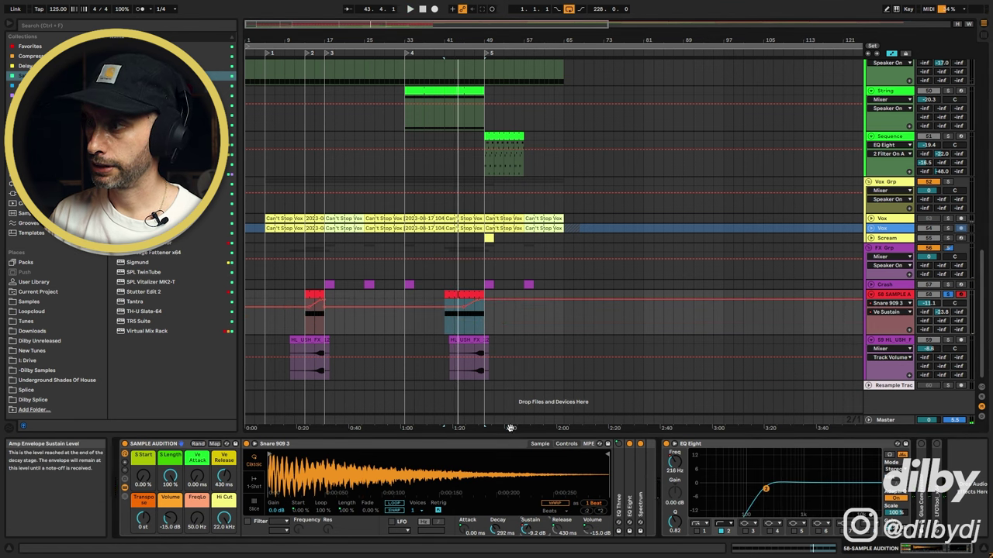
click(462, 331)
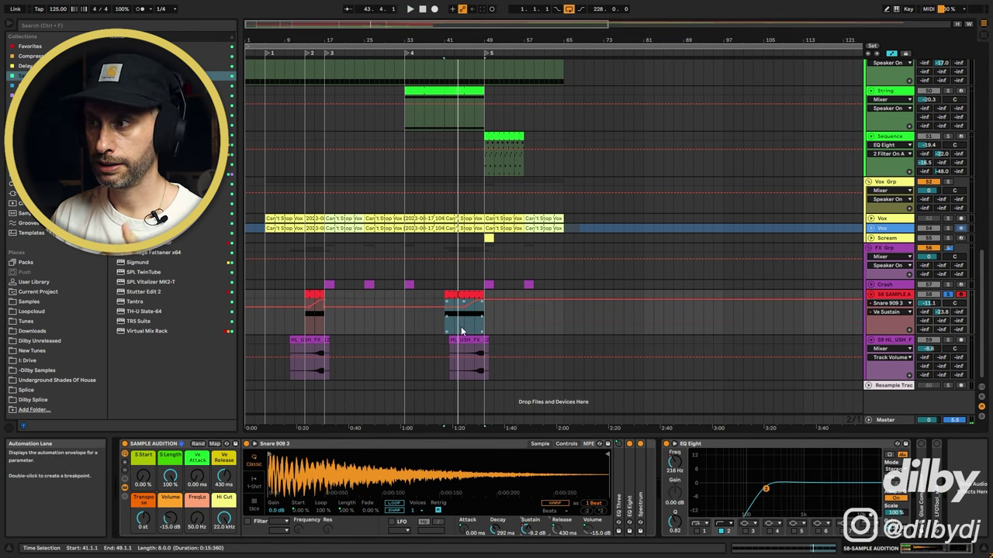
drag(480, 40, 479, 73)
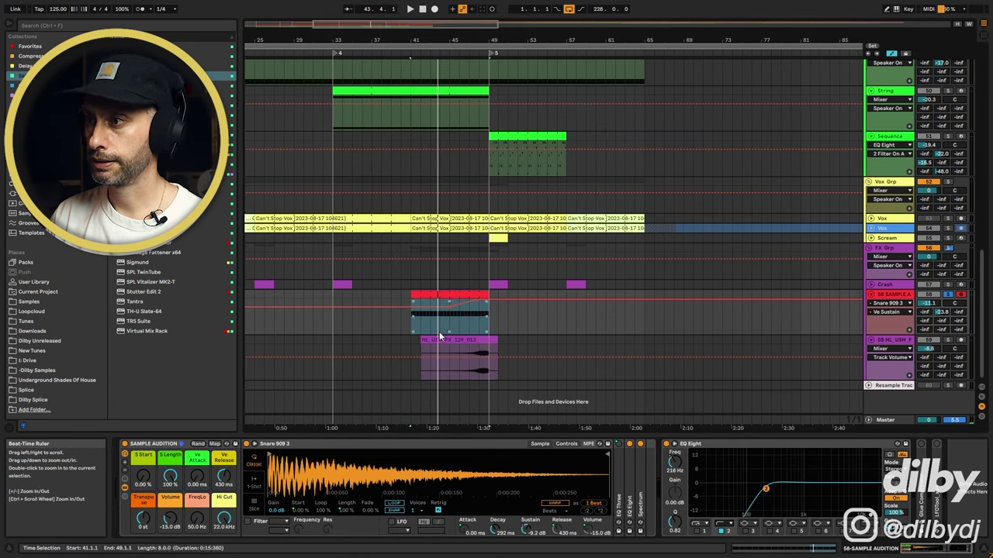
click(449, 322)
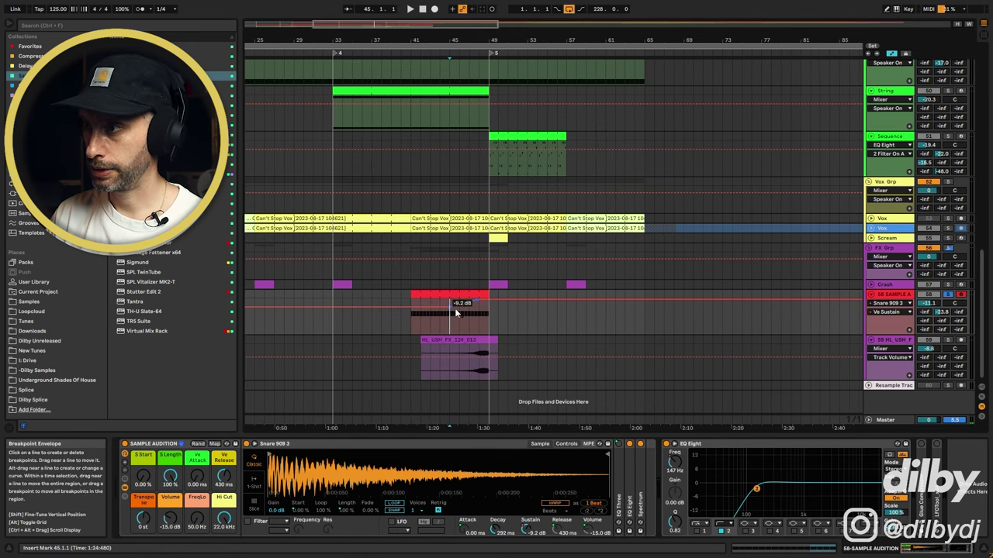
Step: Try a different playback mode and a shorter sample end on Snare 909 3, restoring the full sample length
click(257, 487)
mouse_move(497, 532)
mouse_down()
mouse_move(511, 542)
mouse_move(511, 527)
mouse_move(504, 547)
mouse_up()
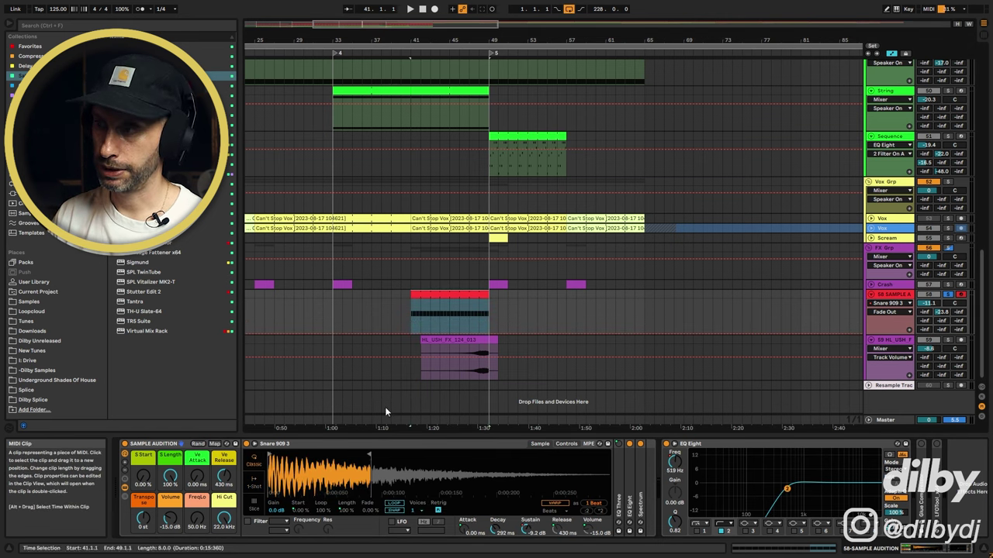
drag(371, 456, 608, 455)
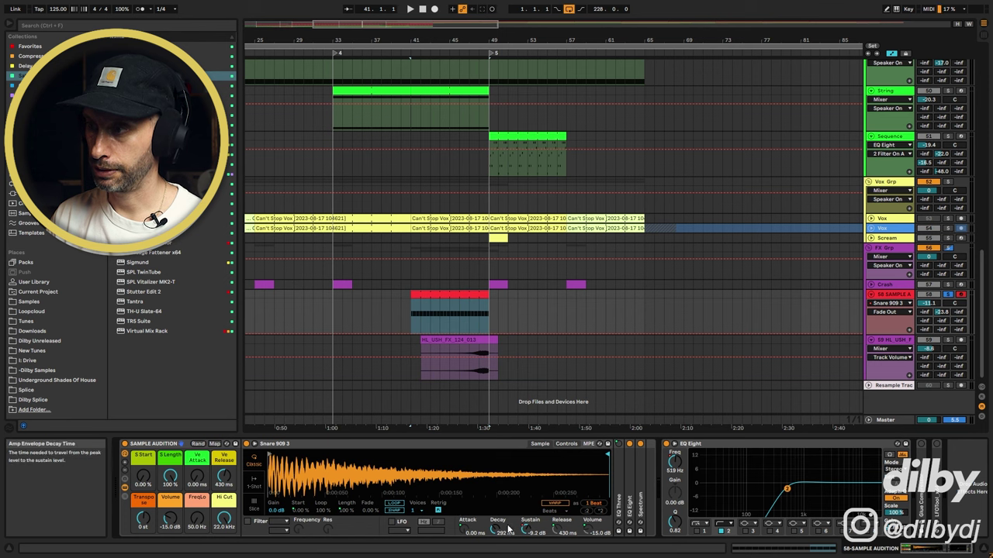
Step: Display the snare's sustain envelope again and audition the soloed roll from bar 45 up to the drop
key(space)
key(space)
click(459, 312)
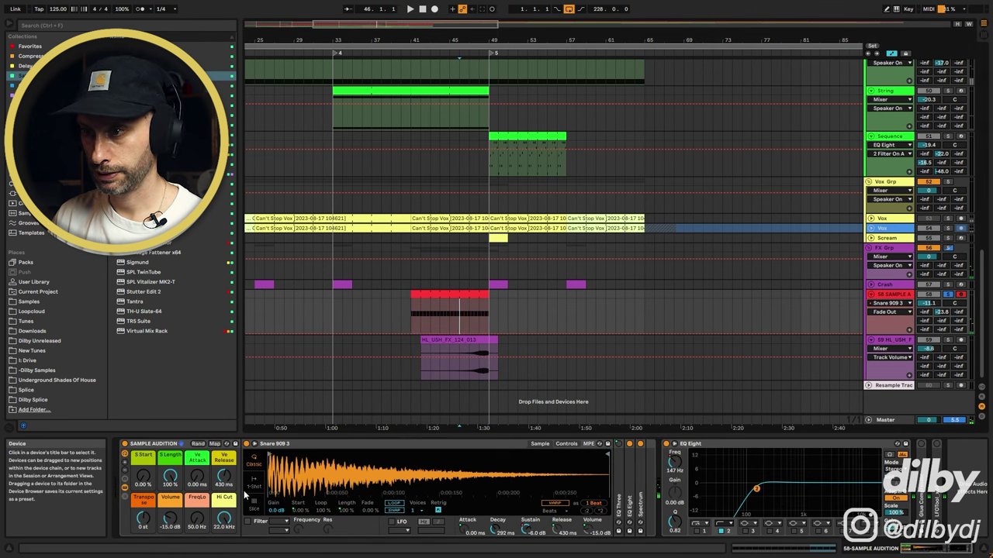
click(530, 531)
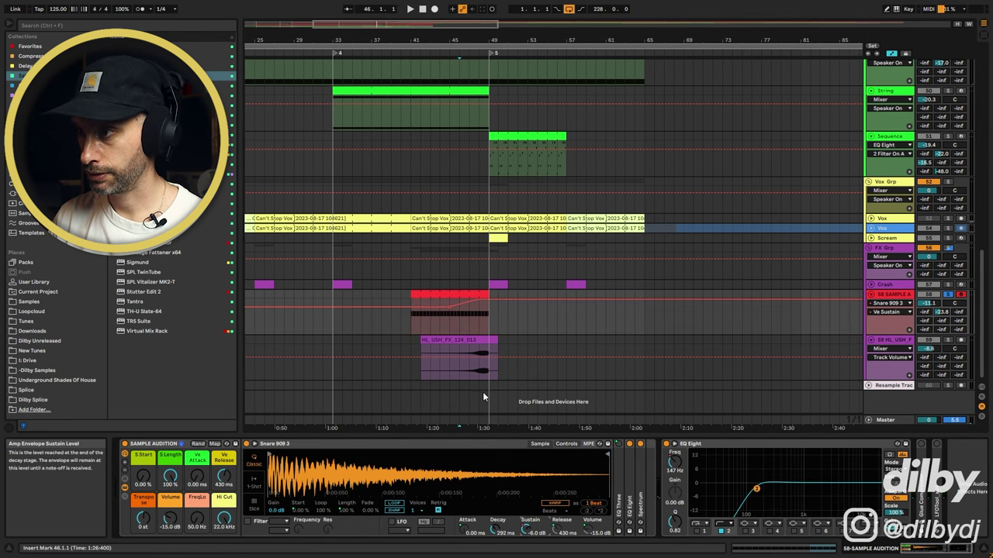
click(450, 321)
key(space)
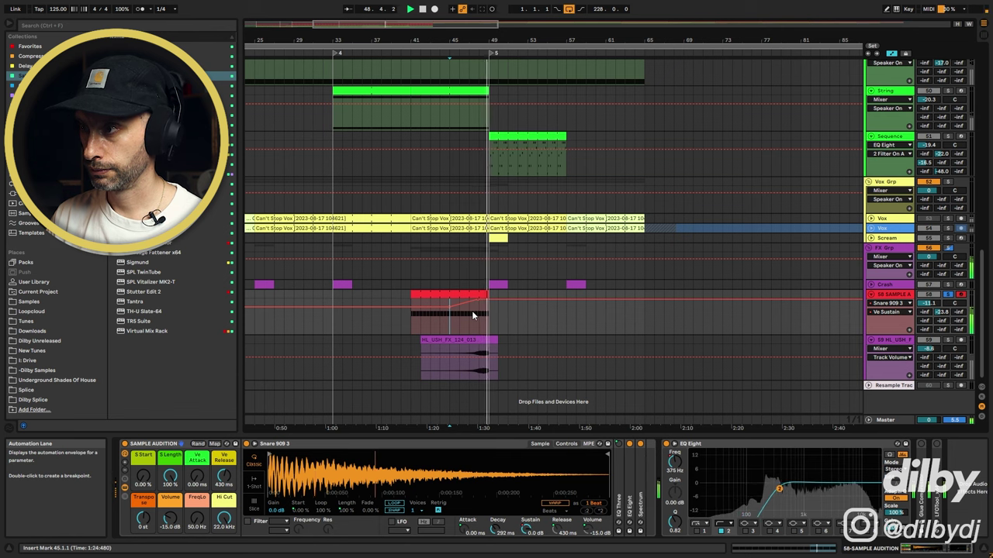
key(space)
Step: Clear the solo on the SAMPLE AUDITION track and audition the build-up in the full mix
click(948, 299)
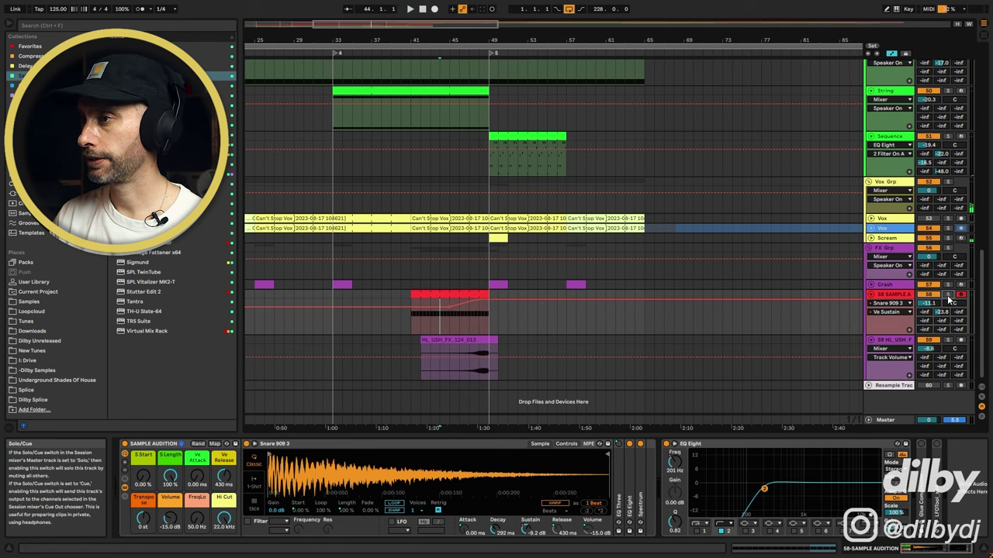
key(space)
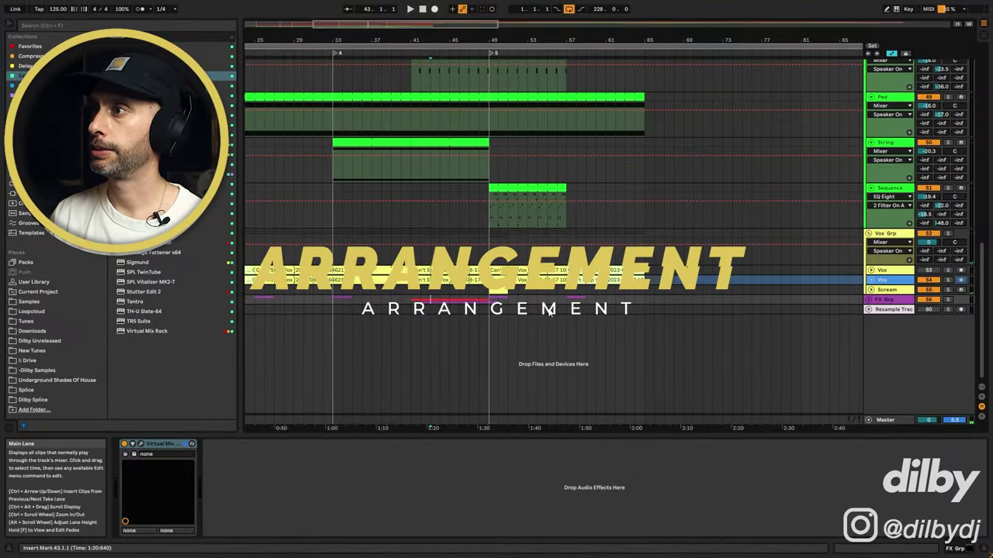
Step: Fold all the group tracks, including the melody and drum groups, to show a compact overview of the arrangement
scroll(550, 312, up, 4)
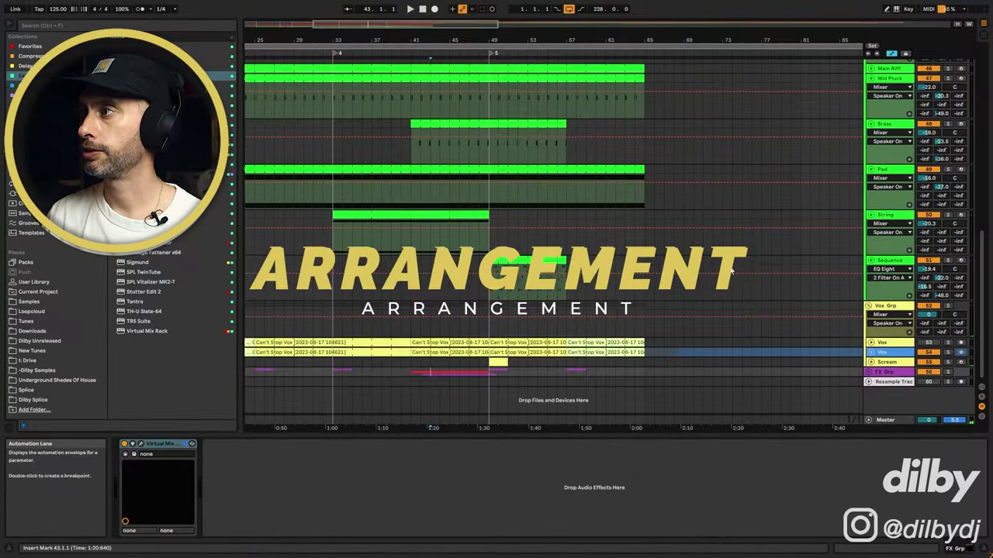
click(868, 76)
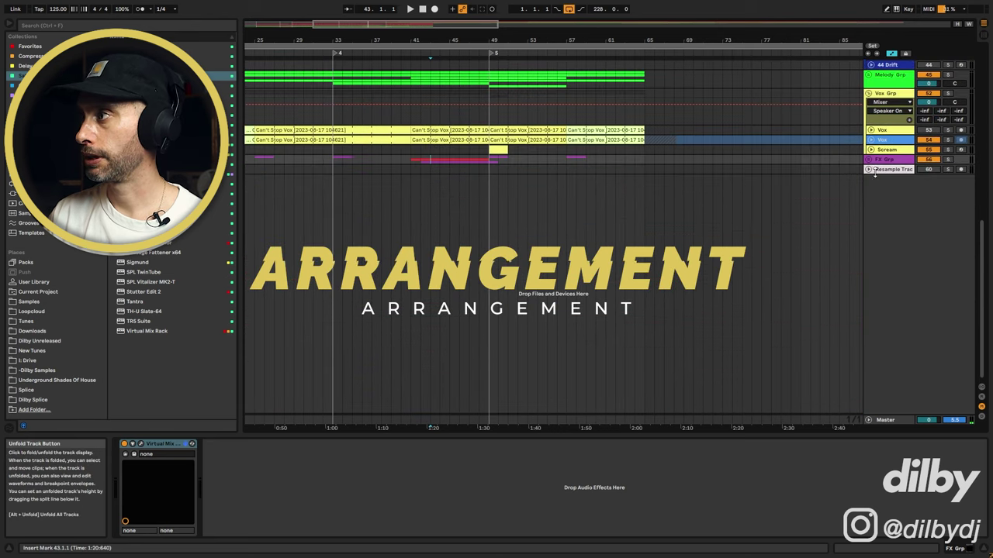
drag(981, 287, 983, 72)
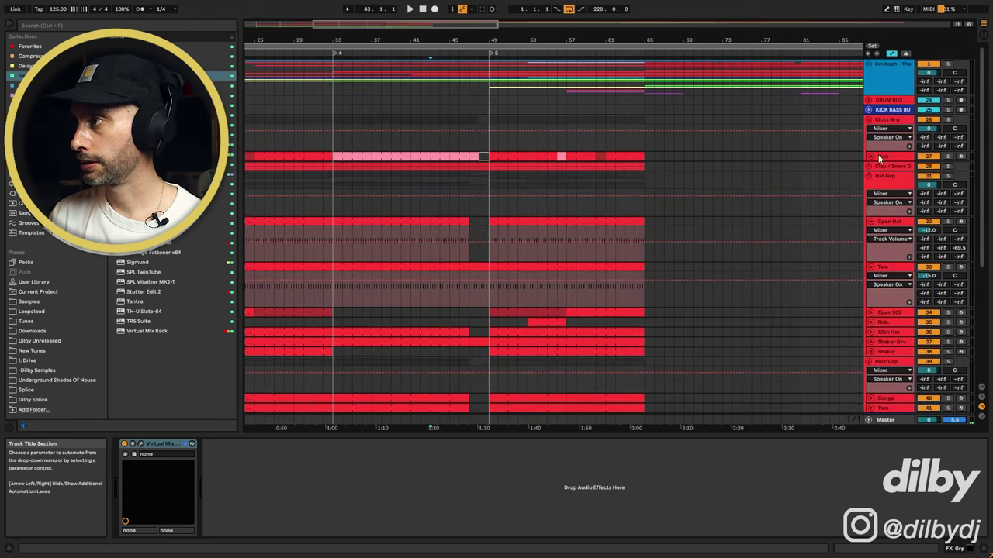
alt+click(869, 119)
Step: Show the device chain of the KICK BASS BUS and examine the effects on the DRUM BUS
click(886, 109)
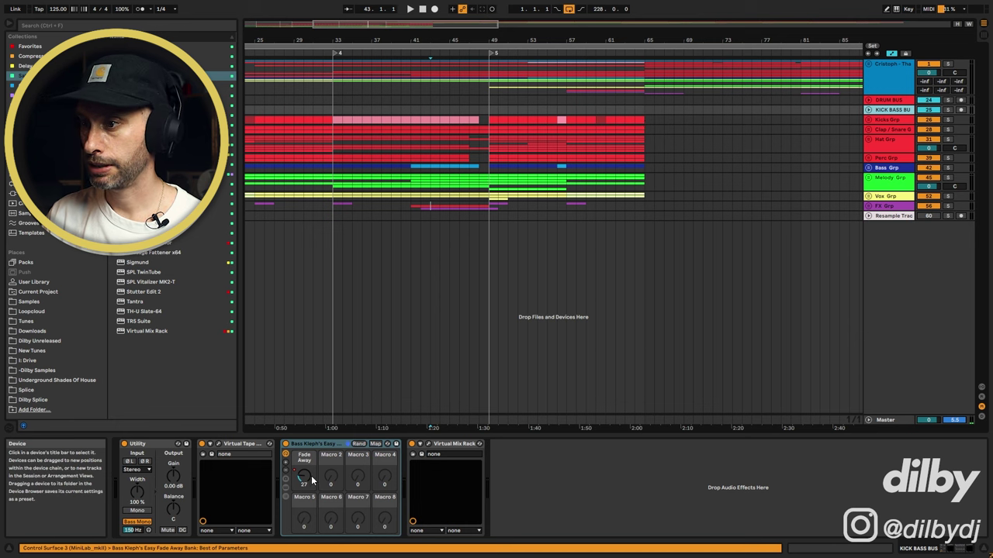
click(884, 102)
click(883, 102)
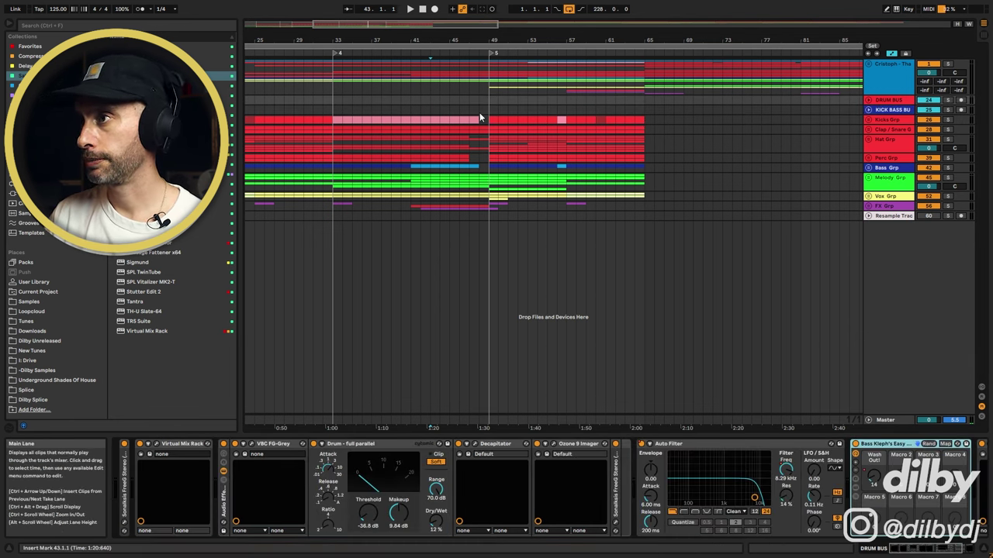
Step: Display the DRUM BUS's Wash Out! automation and audition the soloed drums over the rise before bar 57
click(869, 100)
click(556, 113)
key(space)
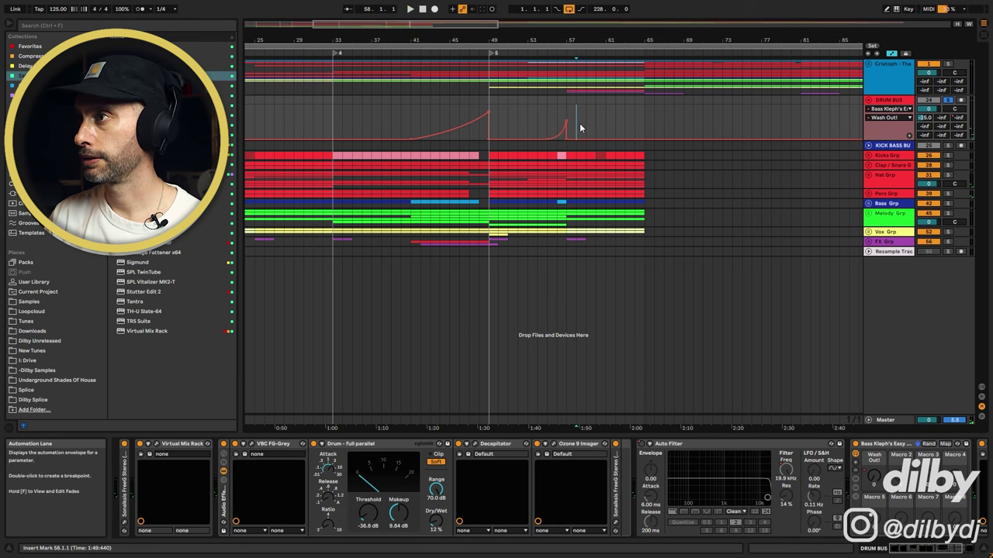
Step: Try the DRUM BUS's Wash Out! macro at 127 during playback from bar 58, restoring its automation
drag(874, 479, 874, 410)
key(space)
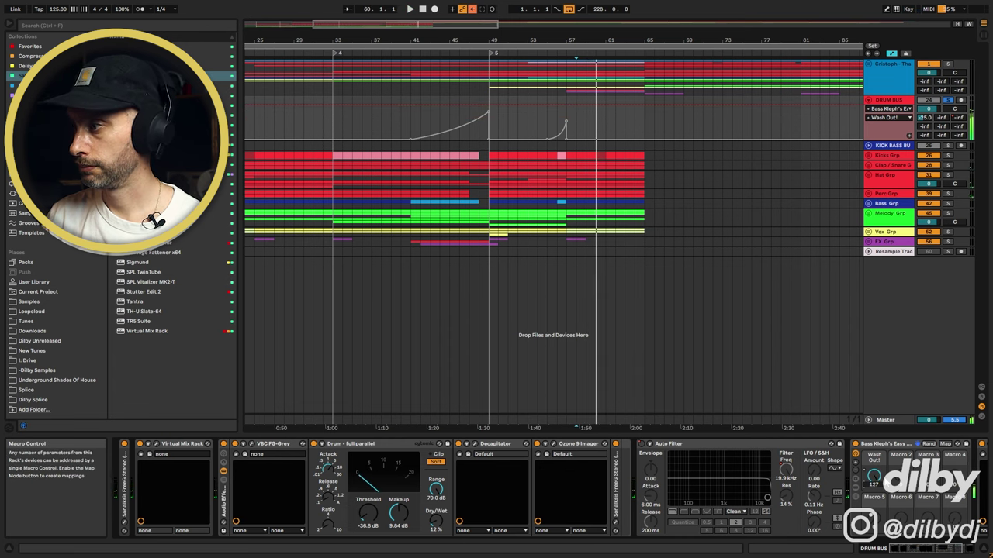
click(471, 9)
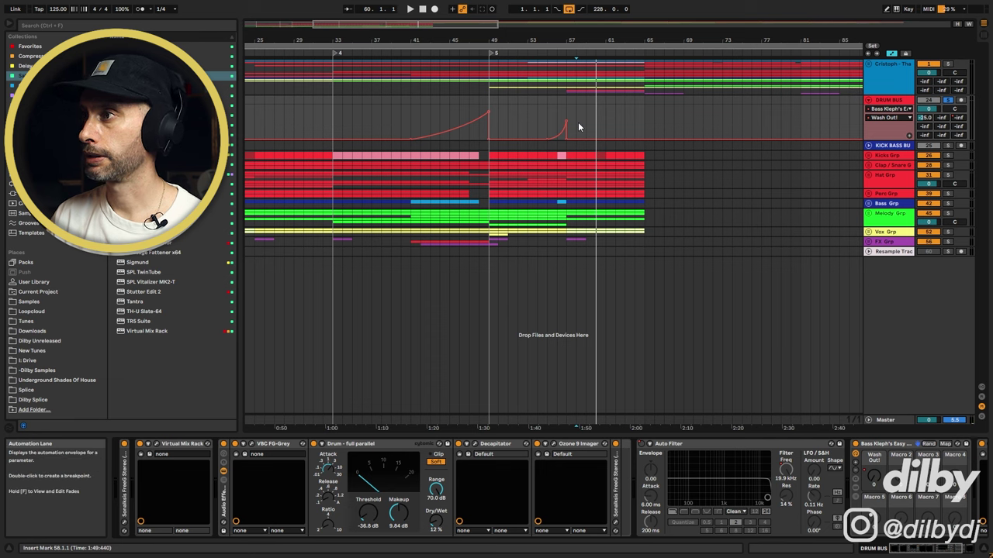
Step: Show the full arrangement from bar 1 and highlight bars 27 to 29 and 29 to 33 in the DRUM BUS automation
drag(557, 40, 578, 22)
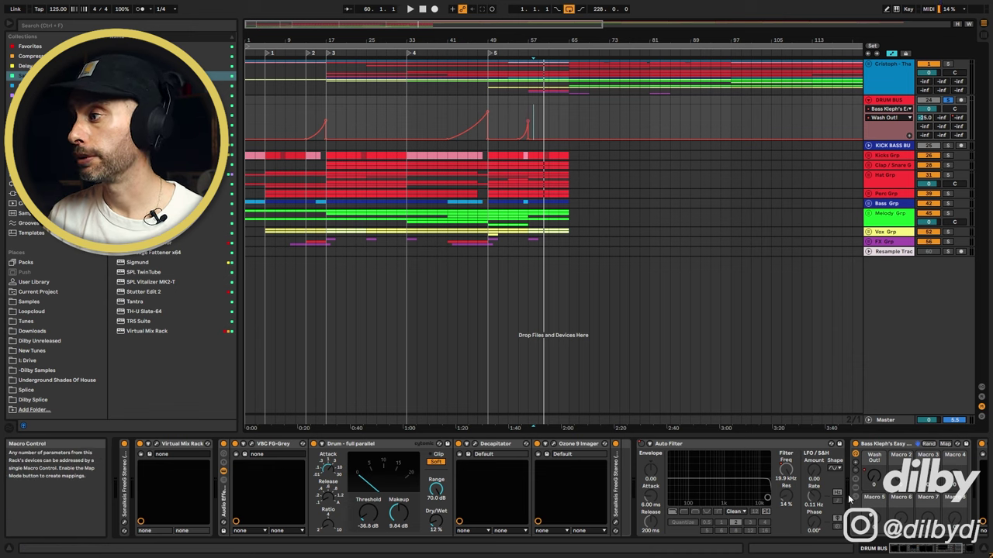
drag(376, 129, 386, 134)
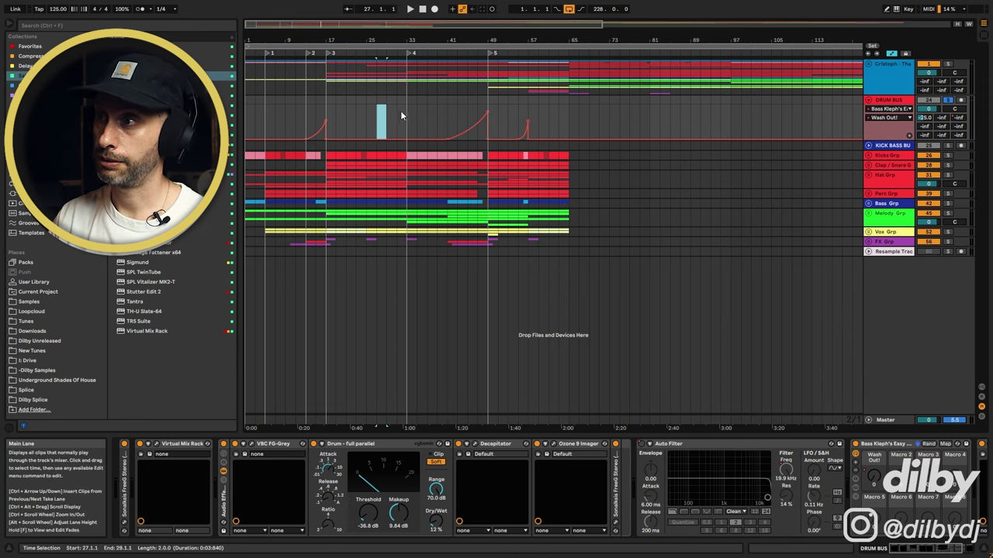
drag(401, 112, 411, 114)
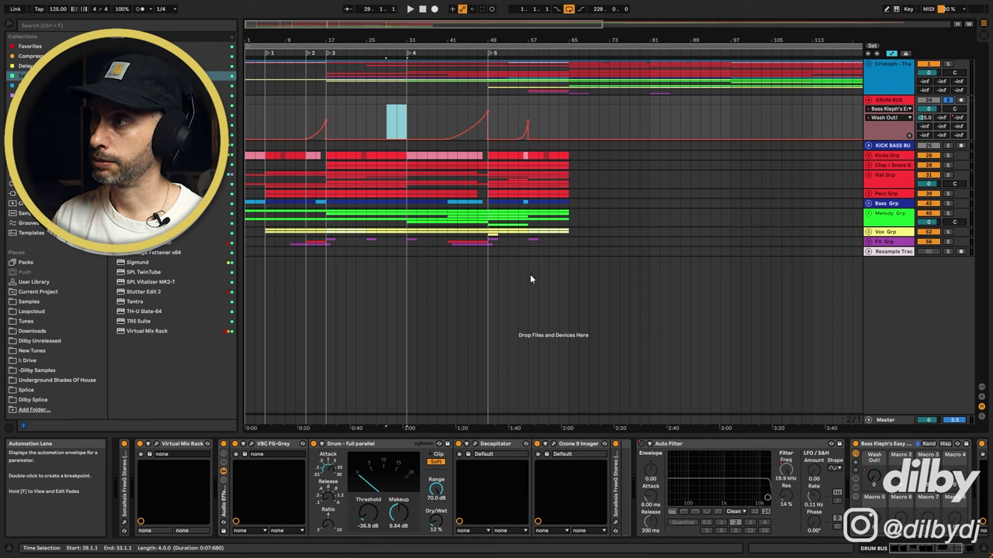
Step: Audition the unfolded, soloed Melody Grp from bar 45 and try another Wash Out! macro setting, undoing the change
click(889, 218)
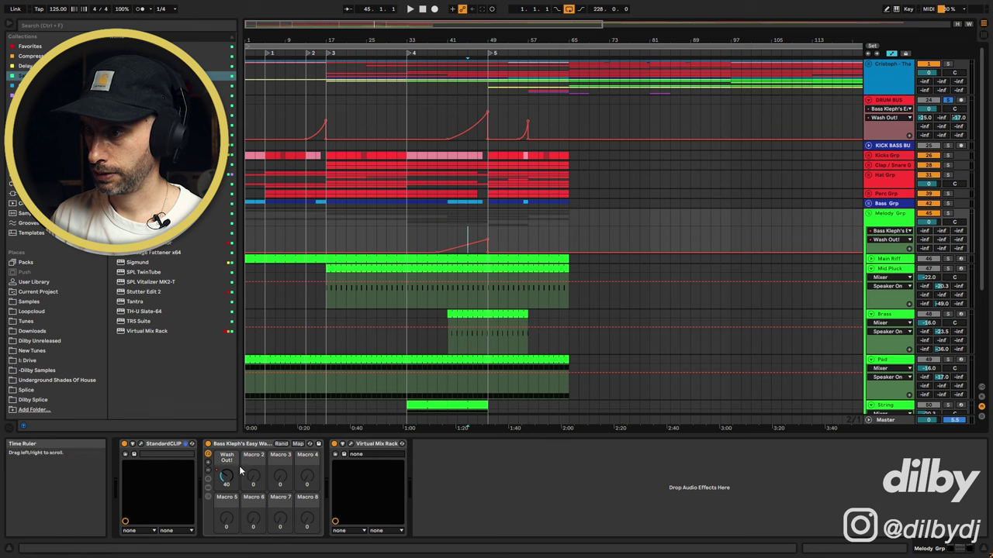
key(space)
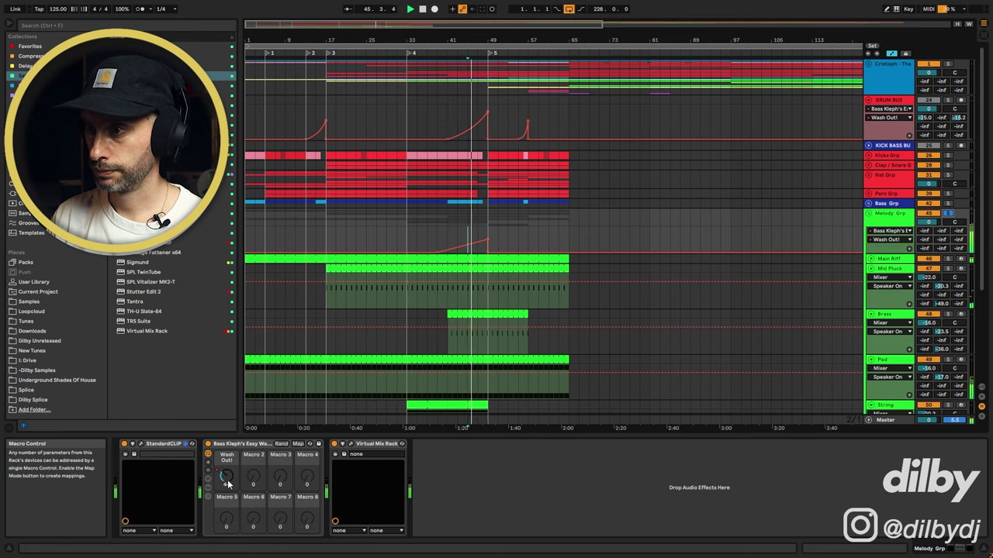
mouse_move(228, 484)
mouse_down()
mouse_move(228, 453)
mouse_move(227, 484)
mouse_up()
key(space)
key(ctrl+z)
Step: Audition the melody wash-out from bar 47 past the drop and highlight its automation over bars 43 to 49
drag(450, 220, 476, 221)
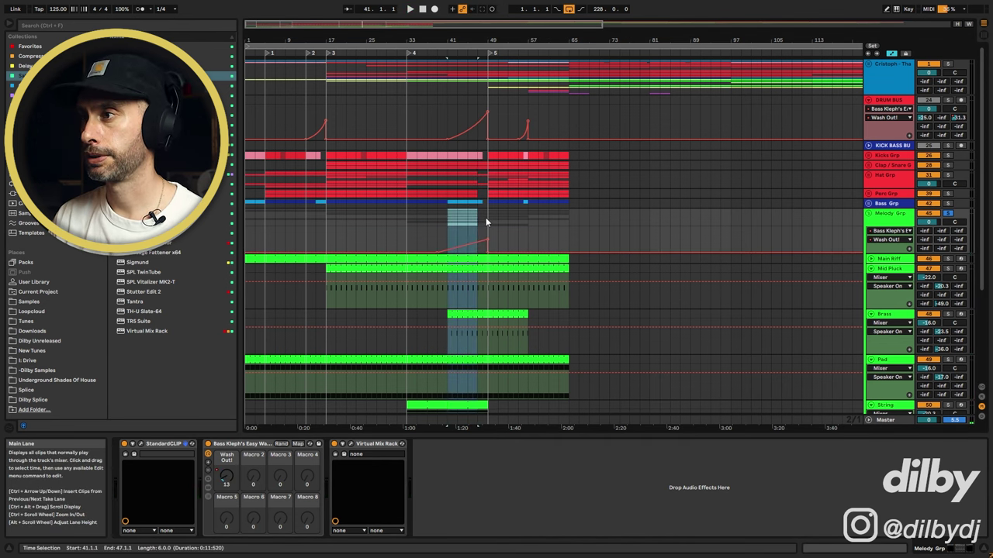
click(475, 222)
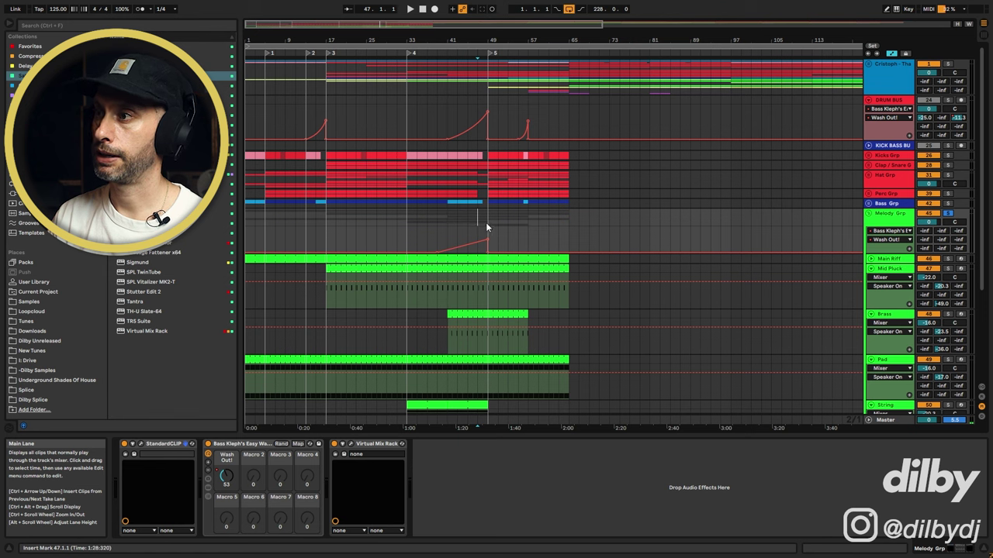
key(space)
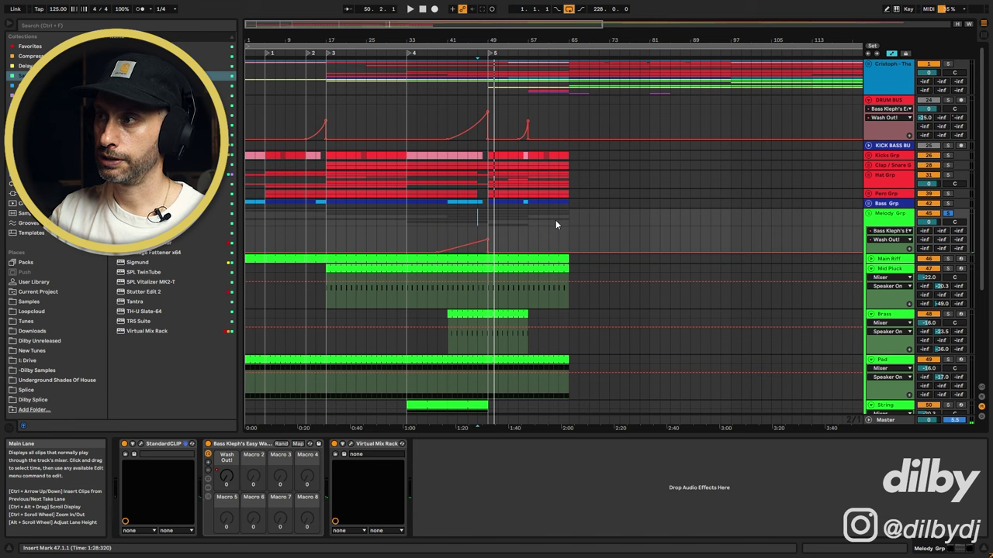
drag(462, 228, 489, 231)
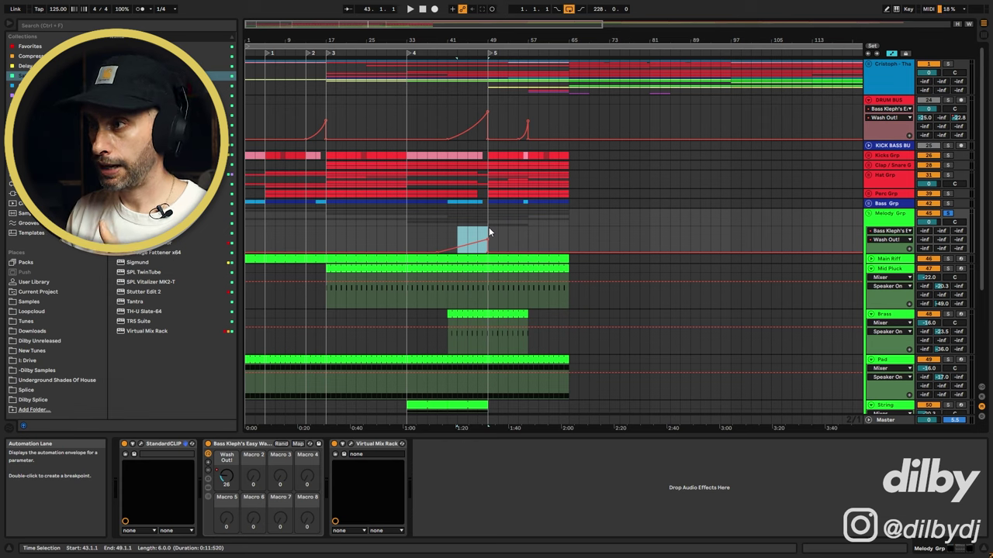
Step: Fold all the tracks again and highlight bars 29 to 33 on the KICK BASS BUS track
alt+click(869, 215)
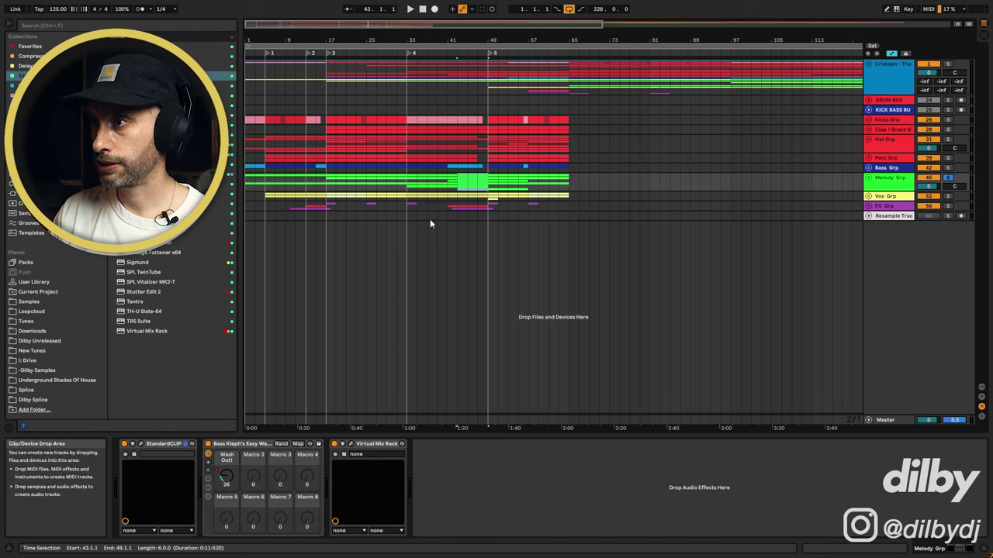
click(357, 99)
click(882, 159)
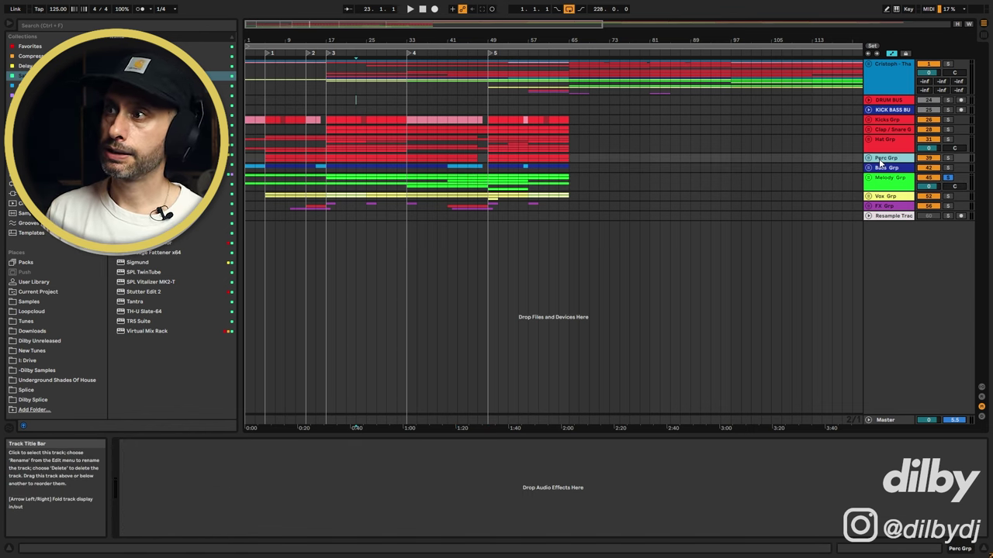
drag(387, 109, 407, 111)
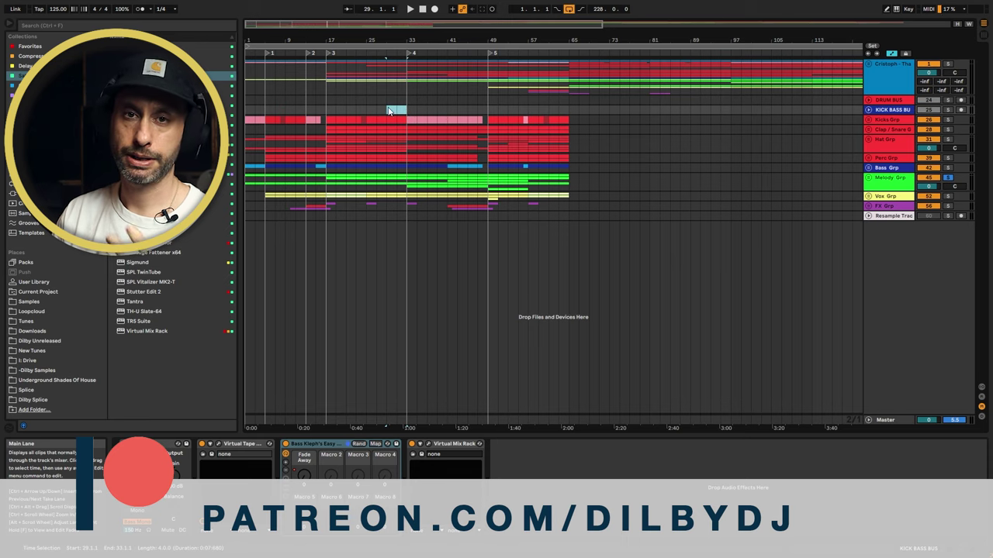
click(467, 111)
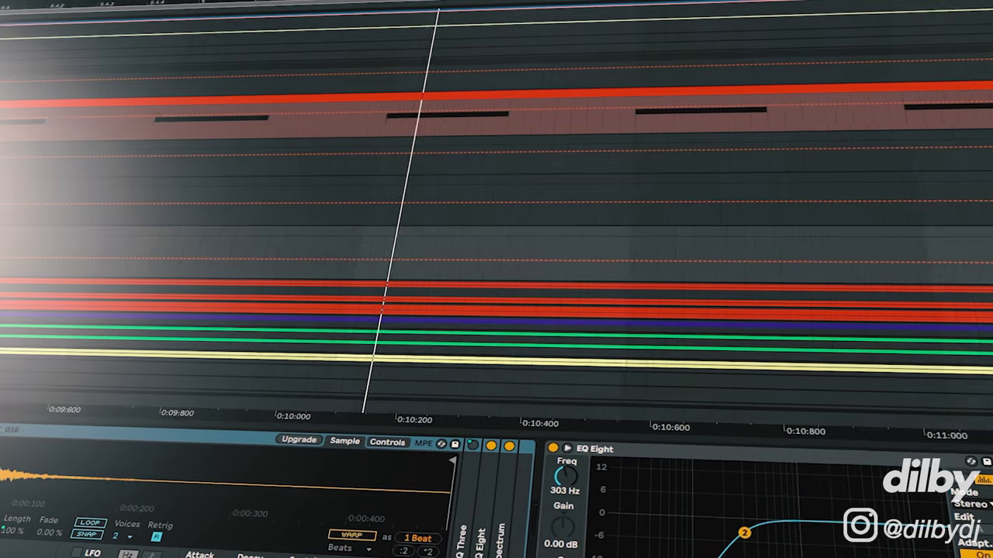
Step: Unfold the open hat, tom and Open 909 tracks one after another while the arrangement plays
key(Down)
key(u)
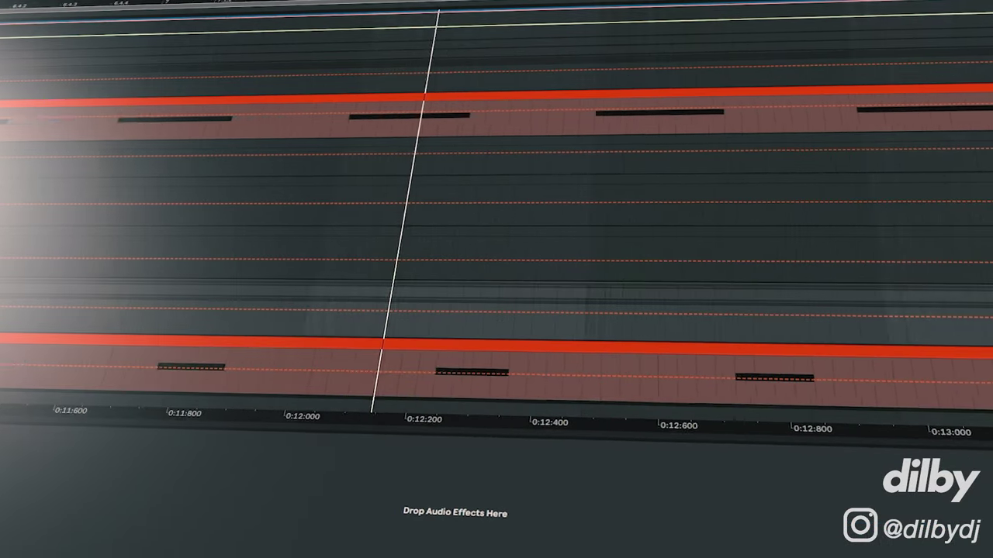
scroll(497, 248, down, 5)
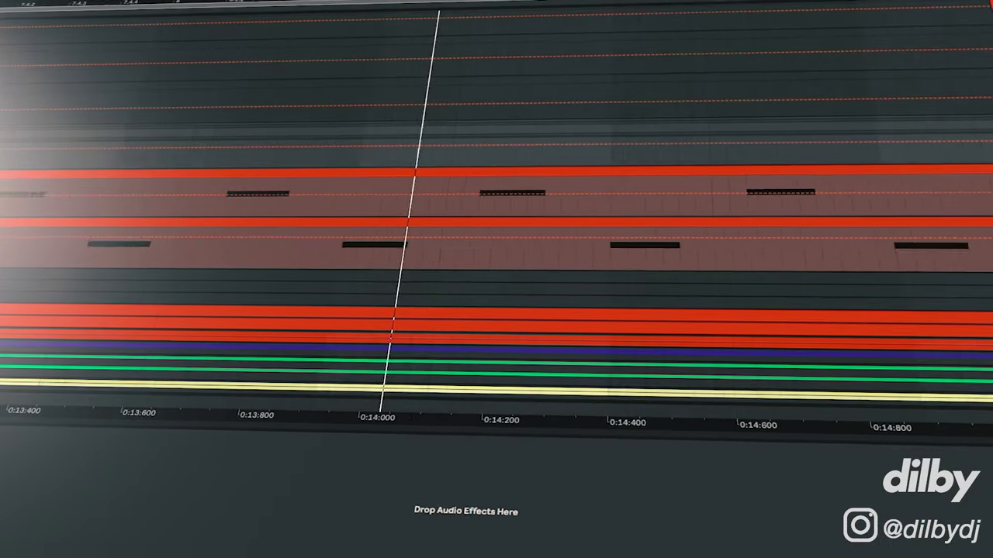
key(Down)
key(Down)
key(Down)
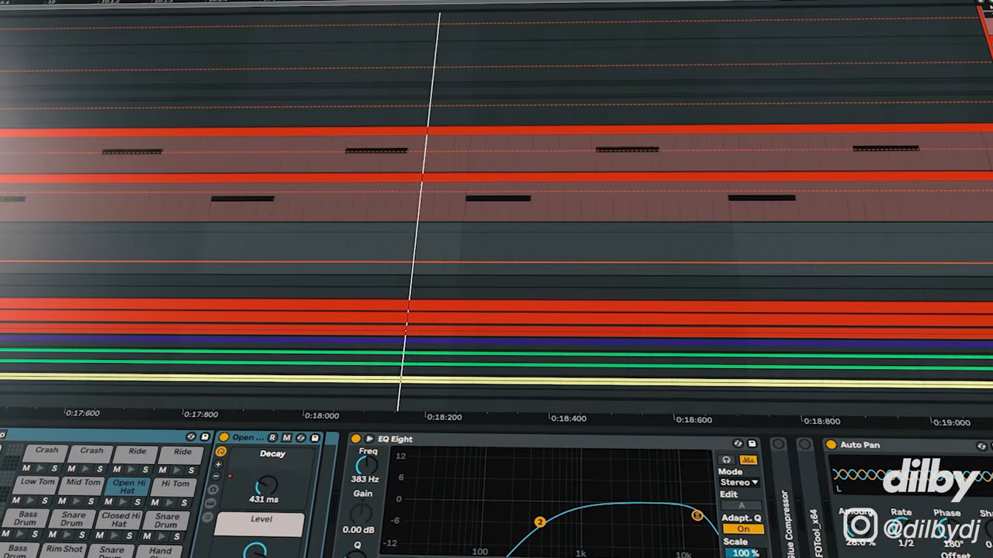
key(u)
scroll(496, 249, down, 2)
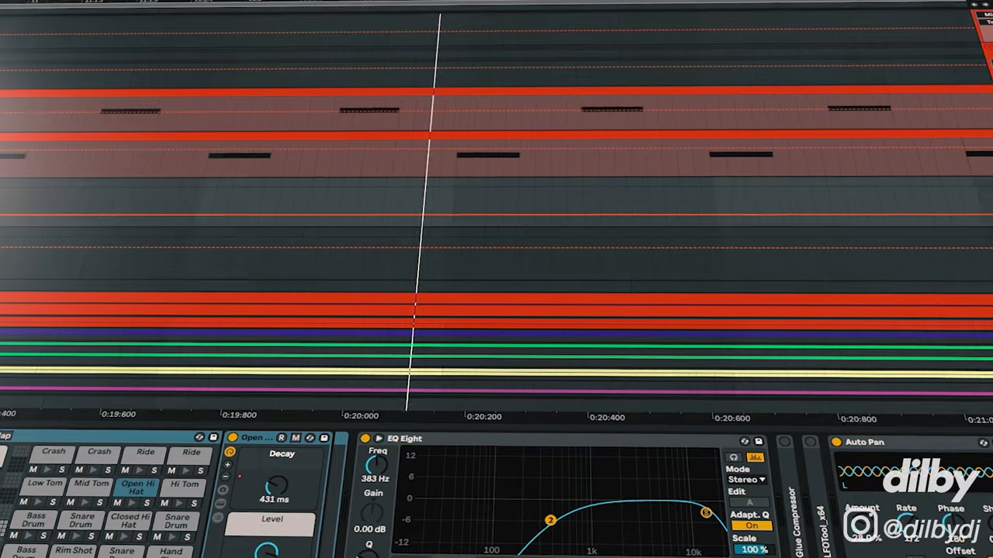
Step: Go through the 16th hat and shaker tracks during playback, unfolding the shakers to show their notes
key(Down)
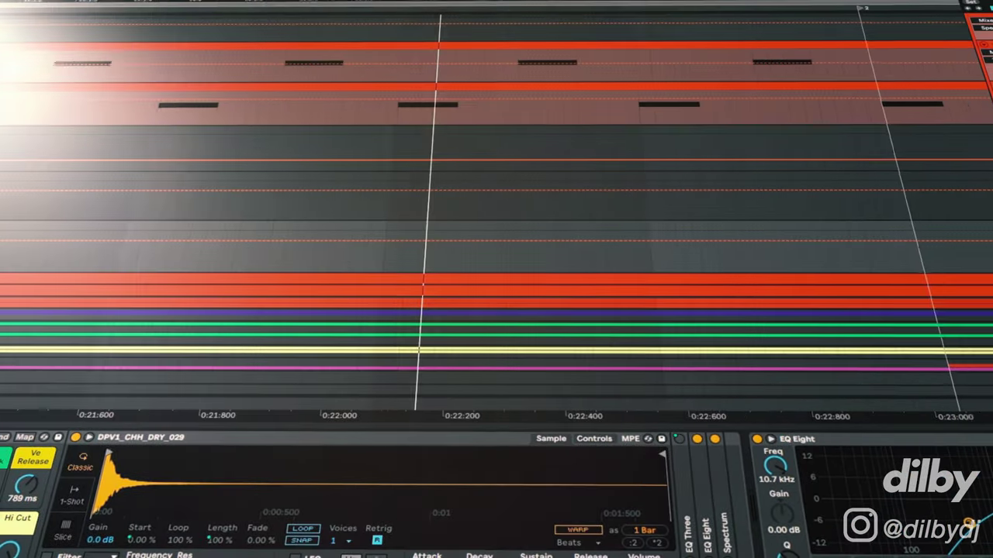
key(Down)
key(u)
scroll(496, 249, down, 2)
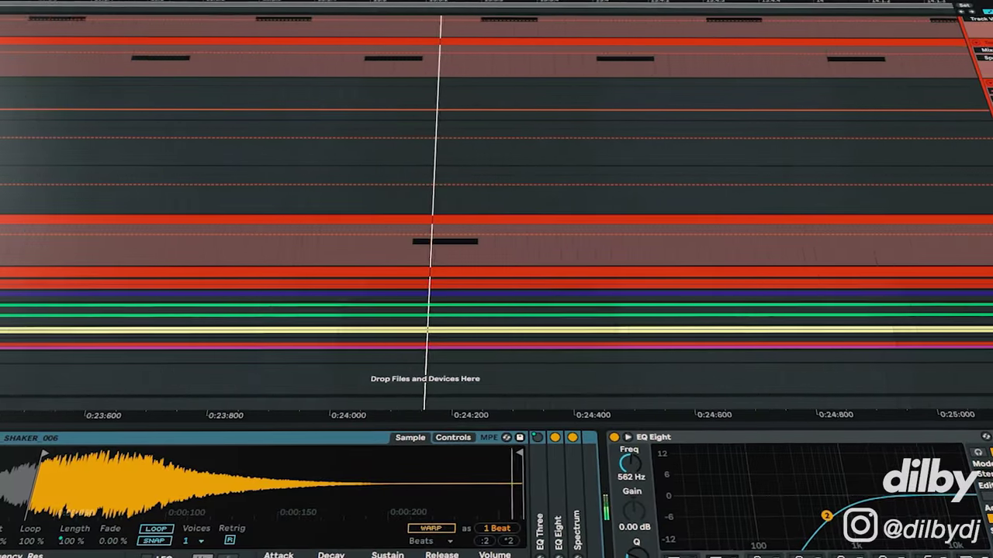
scroll(496, 232, down, 2)
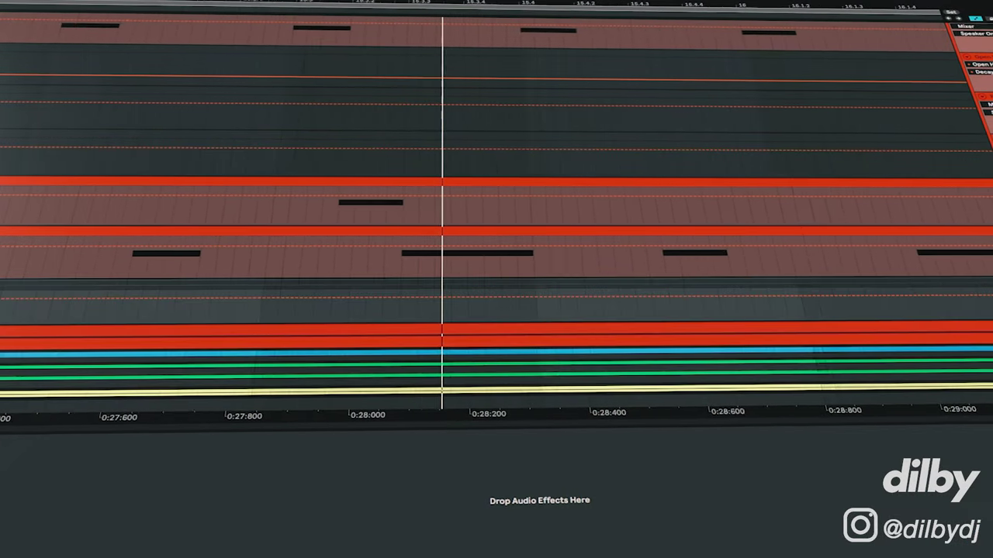
Step: Unfold the percussion group's conga and tom tracks to show their notes during playback
scroll(496, 233, down, 2)
key(Down)
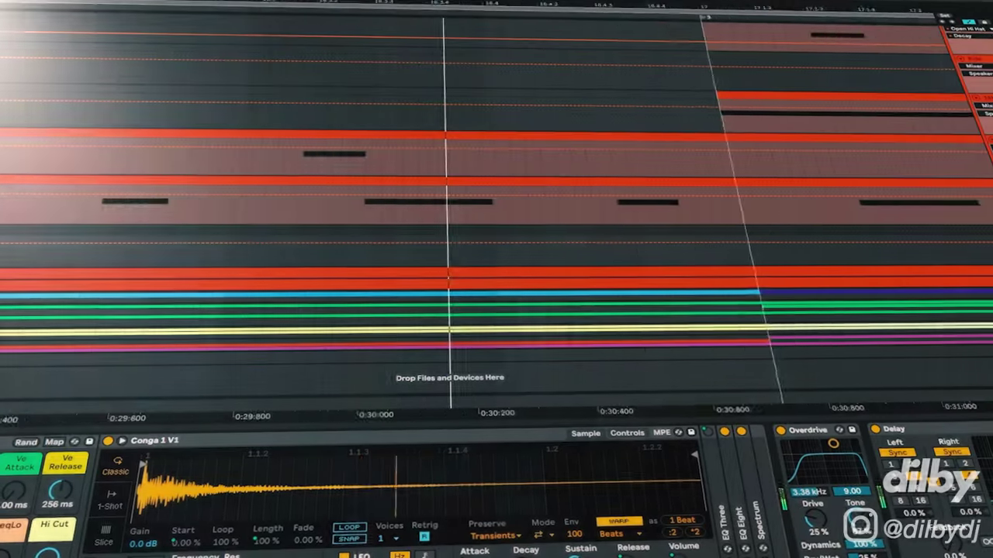
key(u)
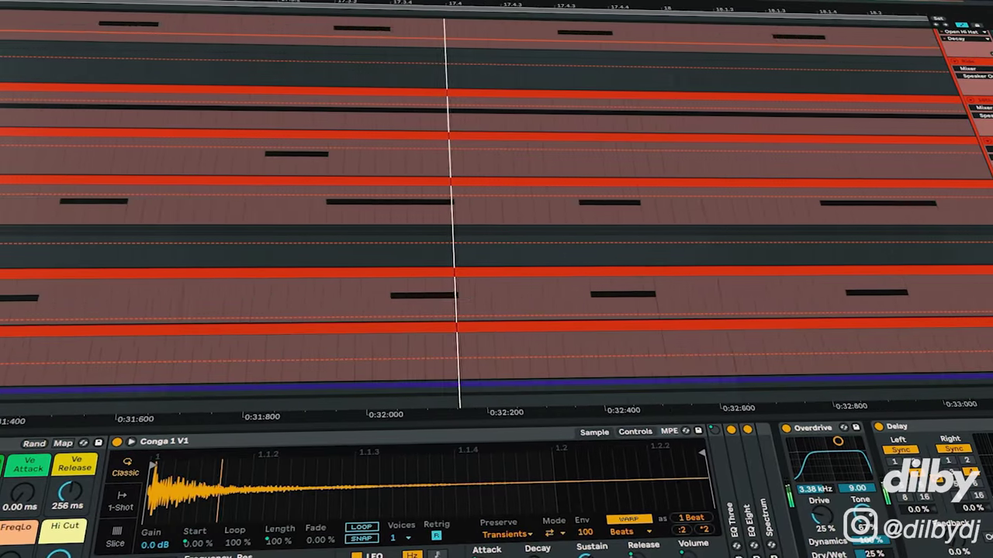
scroll(496, 217, down, 2)
key(u)
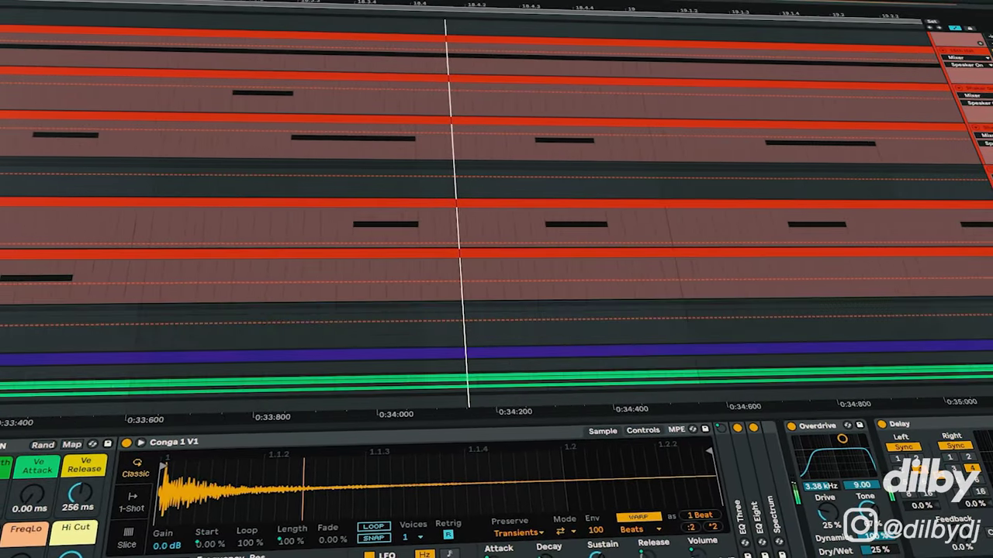
scroll(496, 217, down, 2)
Step: Unfold the bass track and review the bass, melody and drum tracks as the arrangement plays on
key(Down)
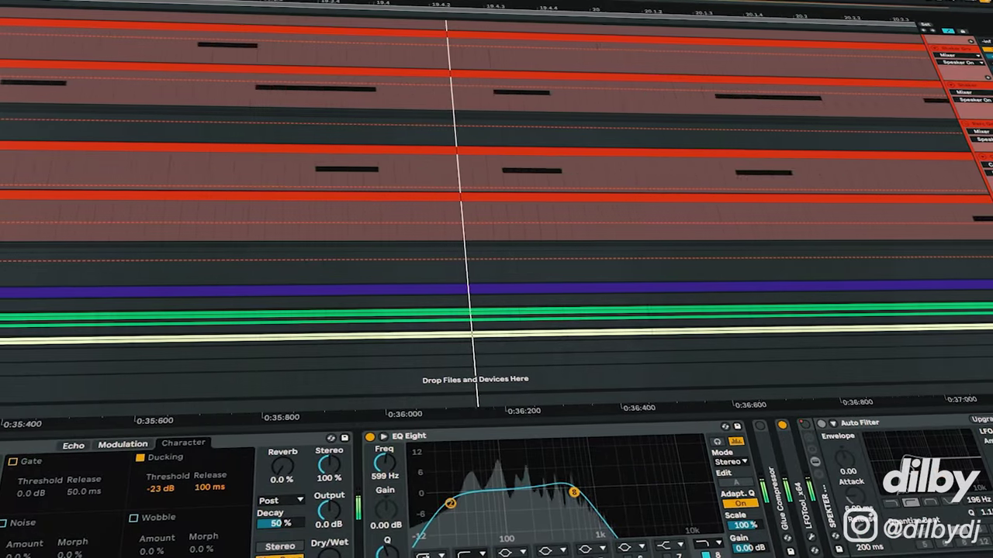
key(u)
scroll(496, 218, down, 2)
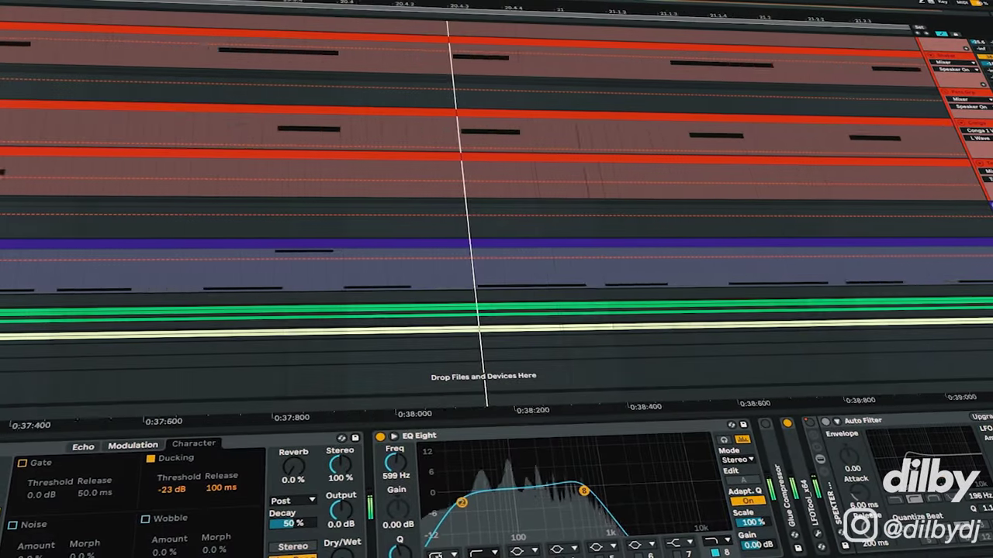
scroll(496, 217, down, 2)
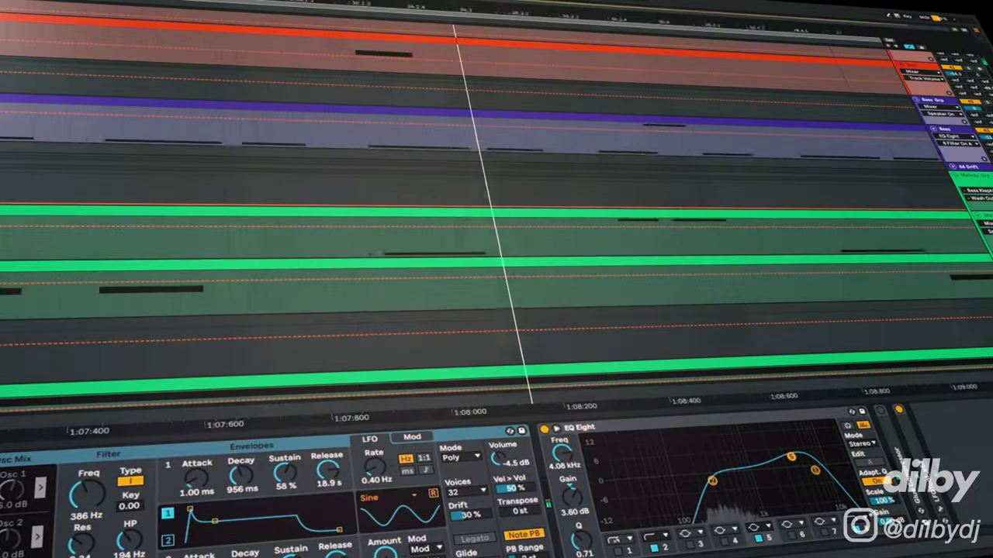
scroll(481, 218, up, 3)
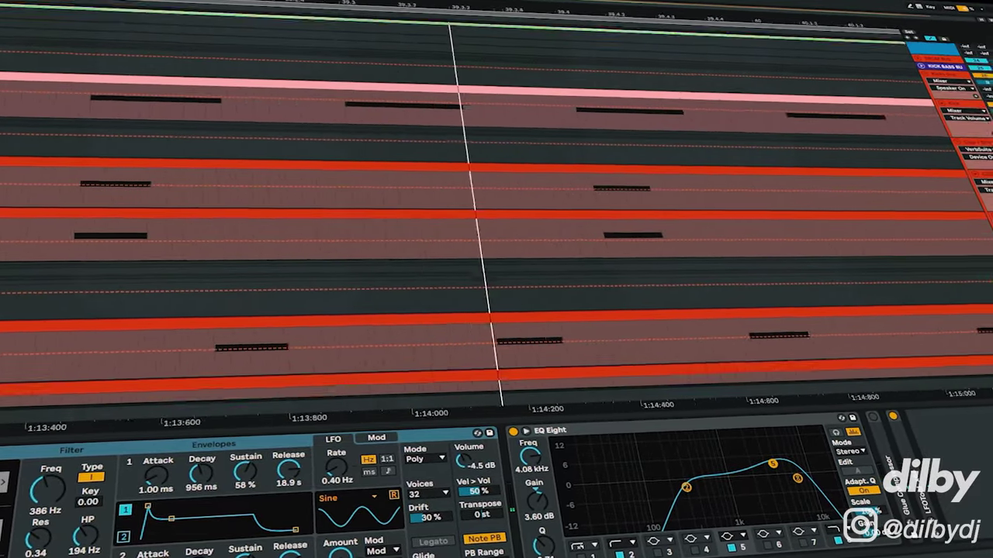
scroll(481, 217, down, 10)
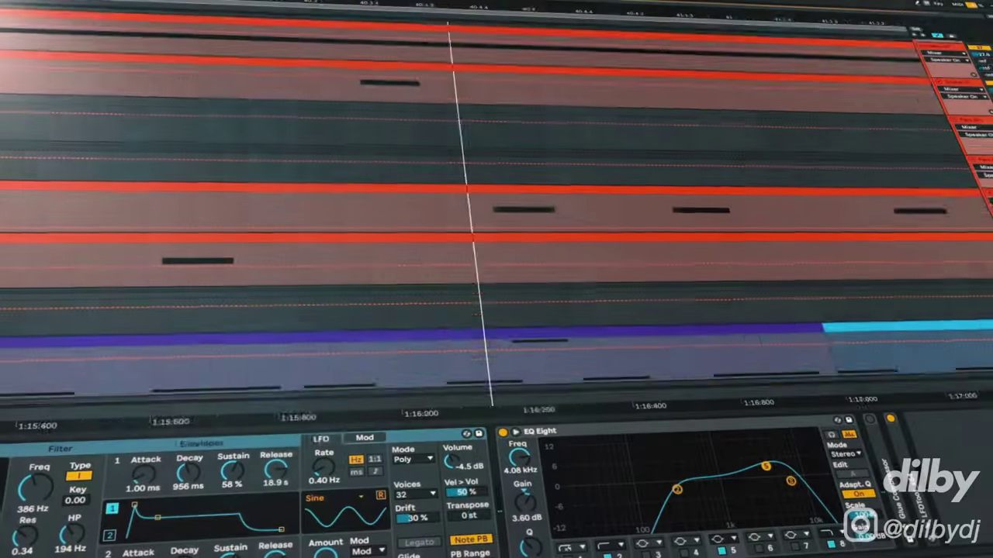